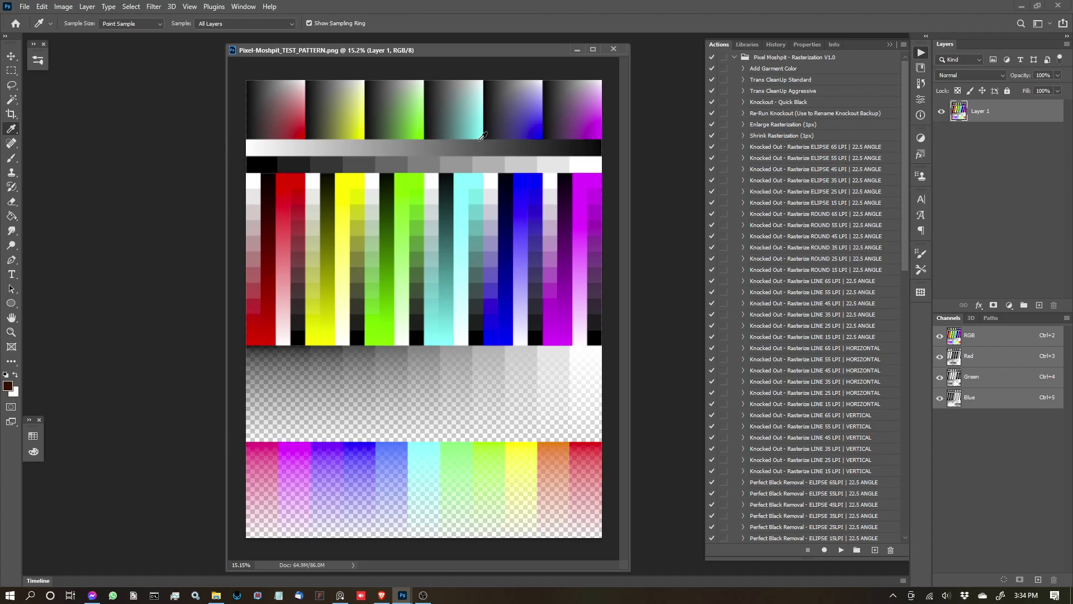
Examine the colour gradients, grey ramps and transparent bands of the test pattern up close and as a whole
left_click_drag(481, 49, 535, 45)
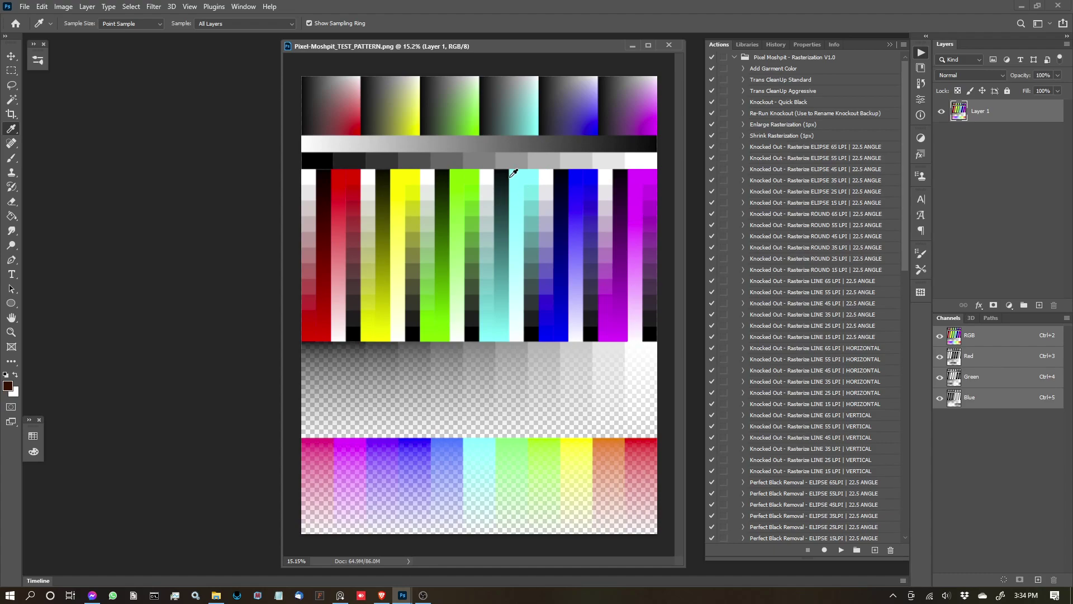
scroll(509, 200, "up", 5)
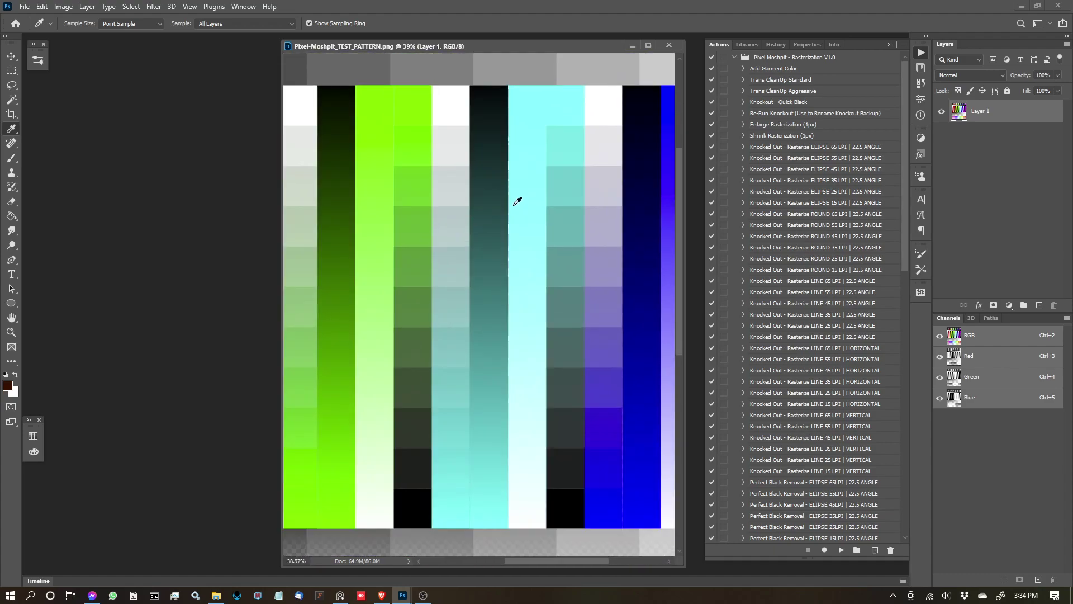
scroll(511, 196, "up", 2)
scroll(512, 196, "down", 6)
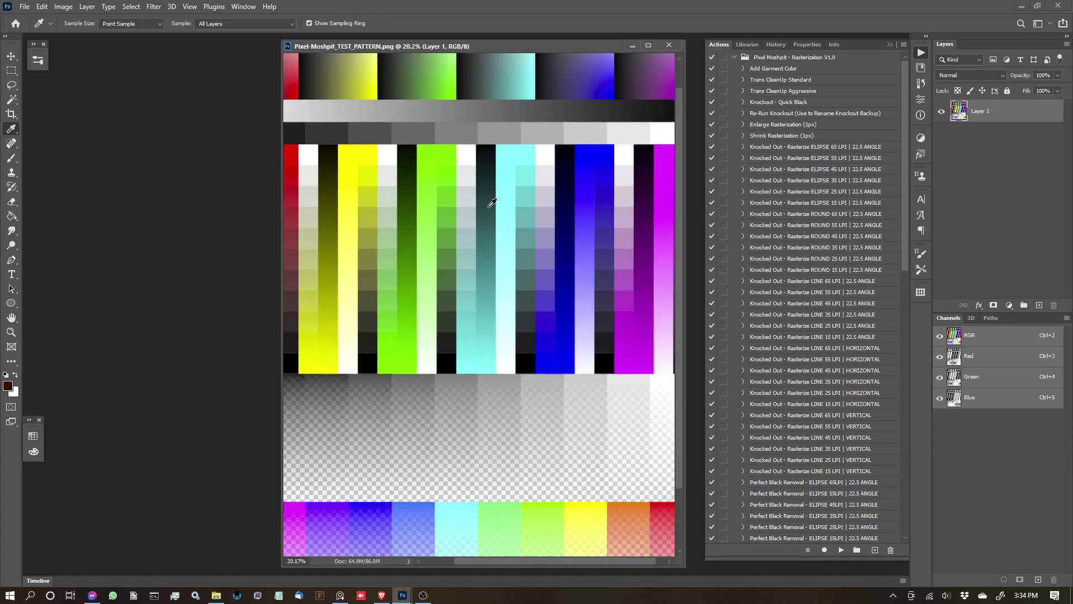
scroll(492, 202, "up", 4)
scroll(505, 132, "down", 2)
left_click_drag(529, 67, 518, 100)
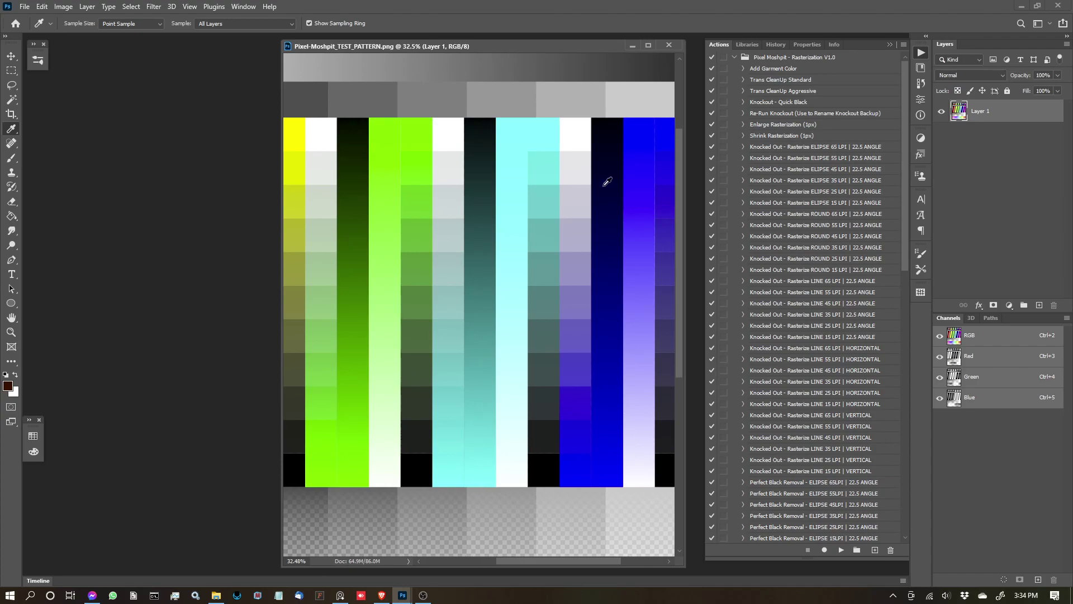
scroll(525, 342, "down", 5)
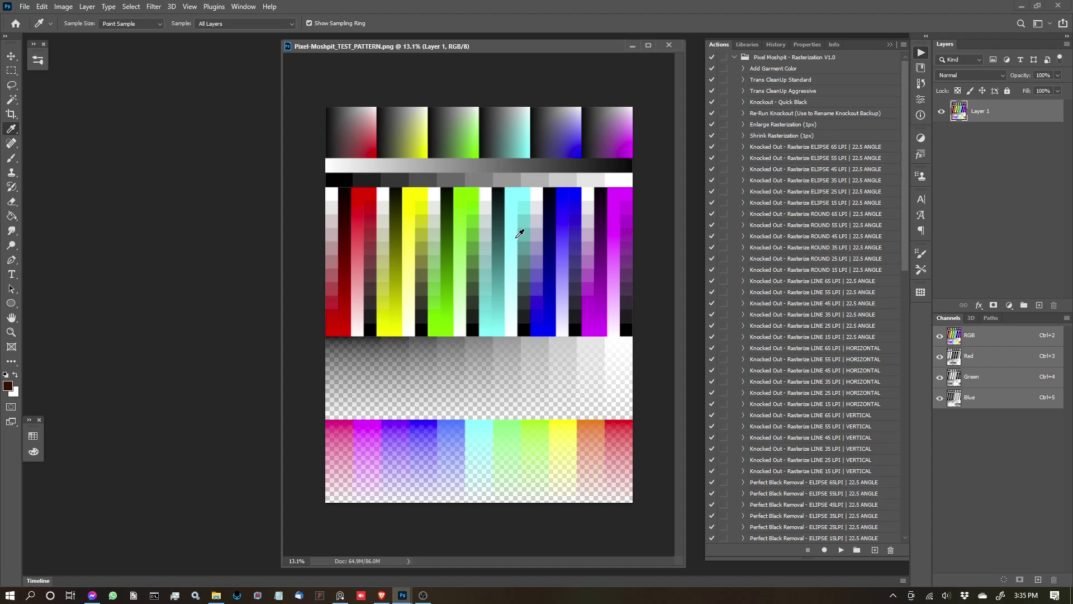
scroll(503, 192, "up", 2)
scroll(511, 190, "left", 2)
scroll(508, 235, "up", 2)
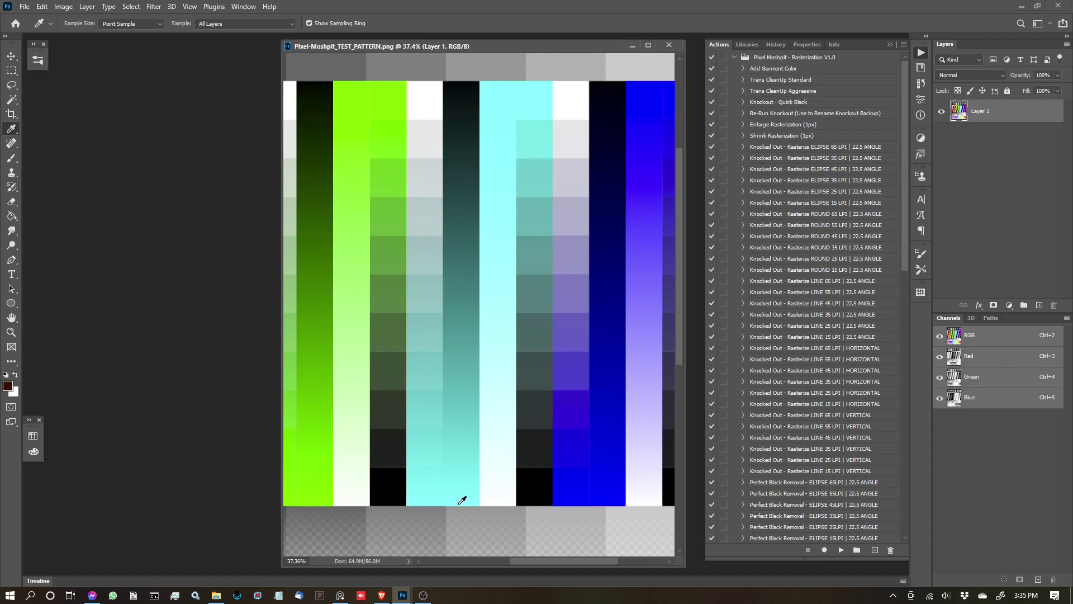
scroll(468, 499, "down", 6)
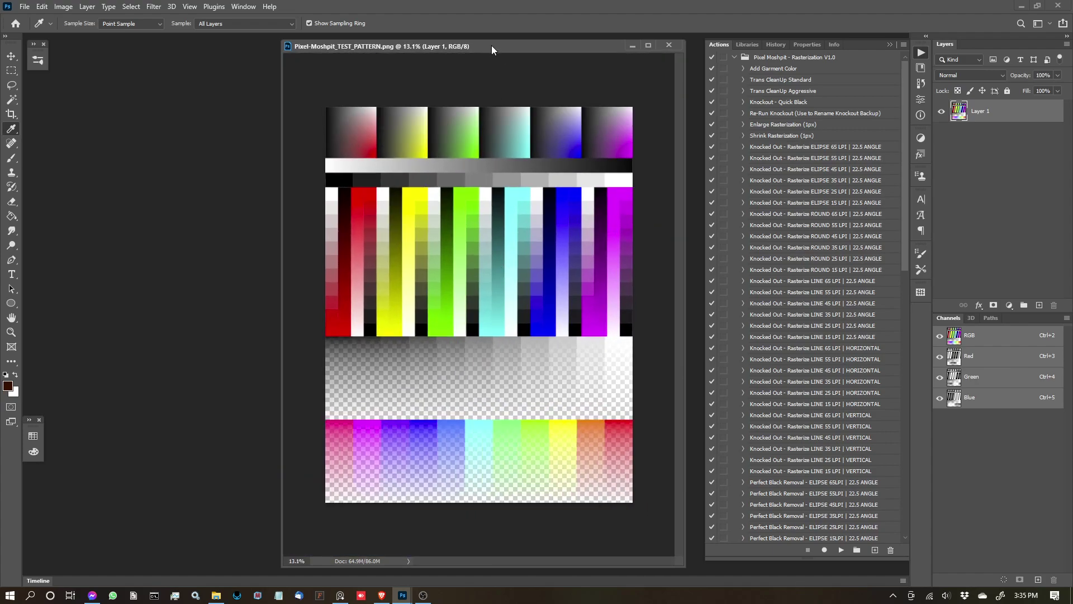
Reposition the test pattern's document window beside the actions list and enlarge it
left_click_drag(492, 45, 442, 40)
left_click_drag(628, 561, 672, 575)
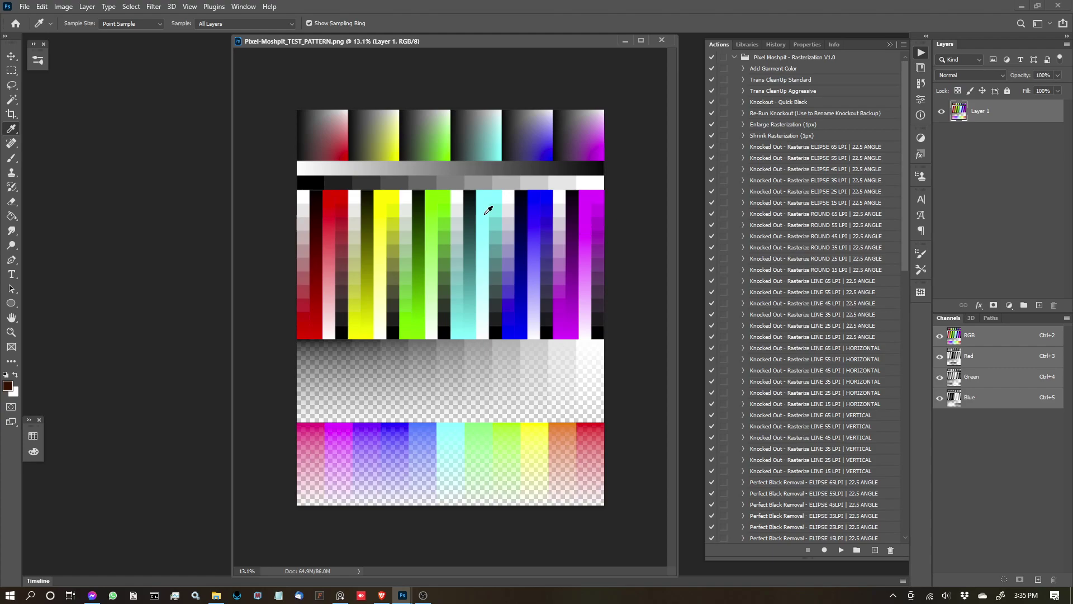
scroll(489, 210, "up", 1)
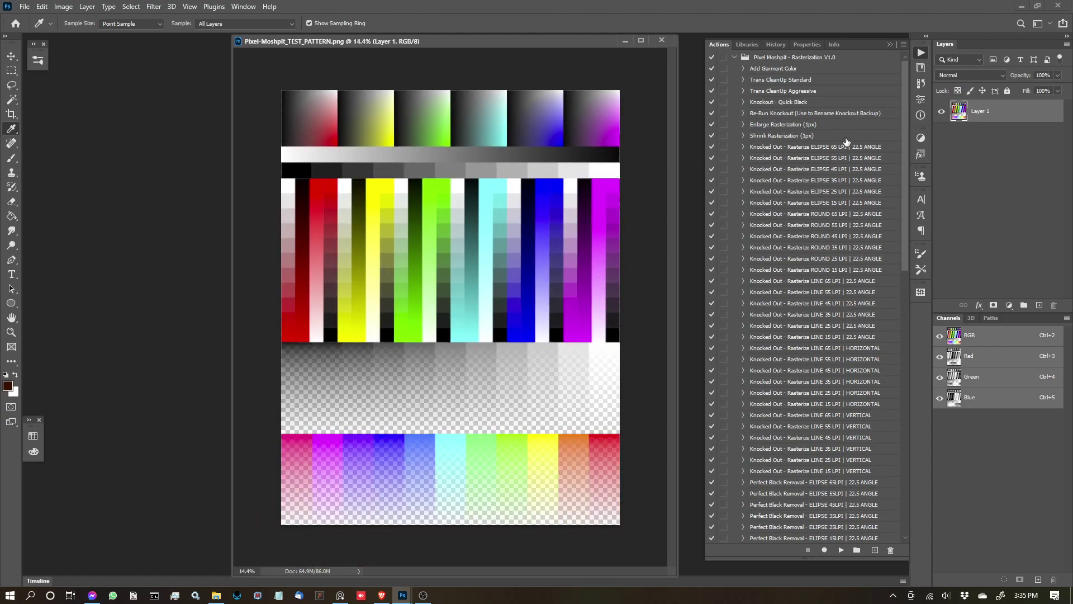
Run the Knockout - Quick Black action on the test pattern layer
left_click(797, 103)
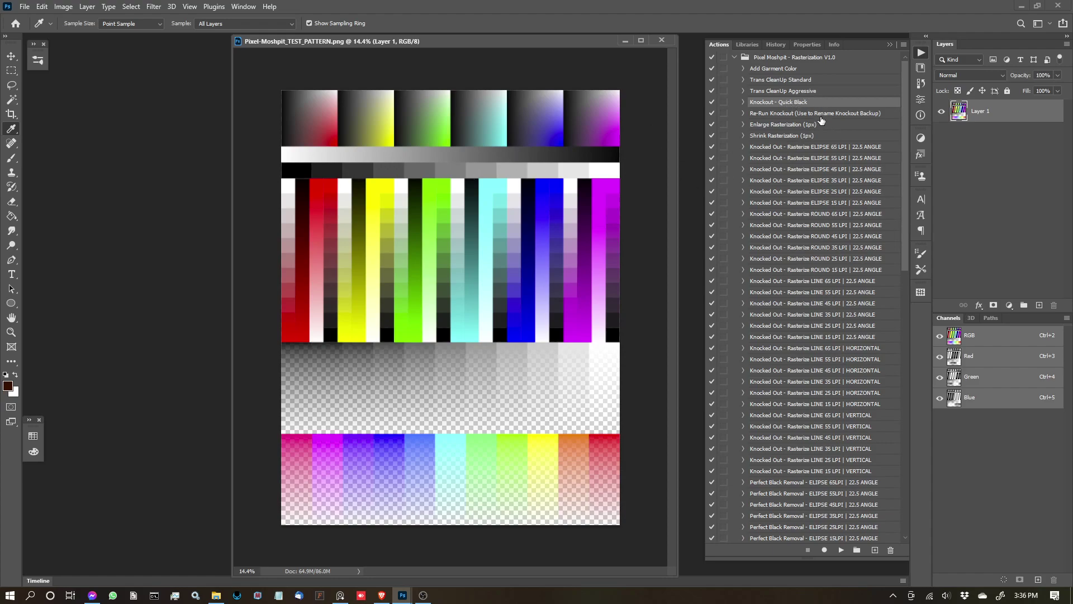
left_click(842, 552)
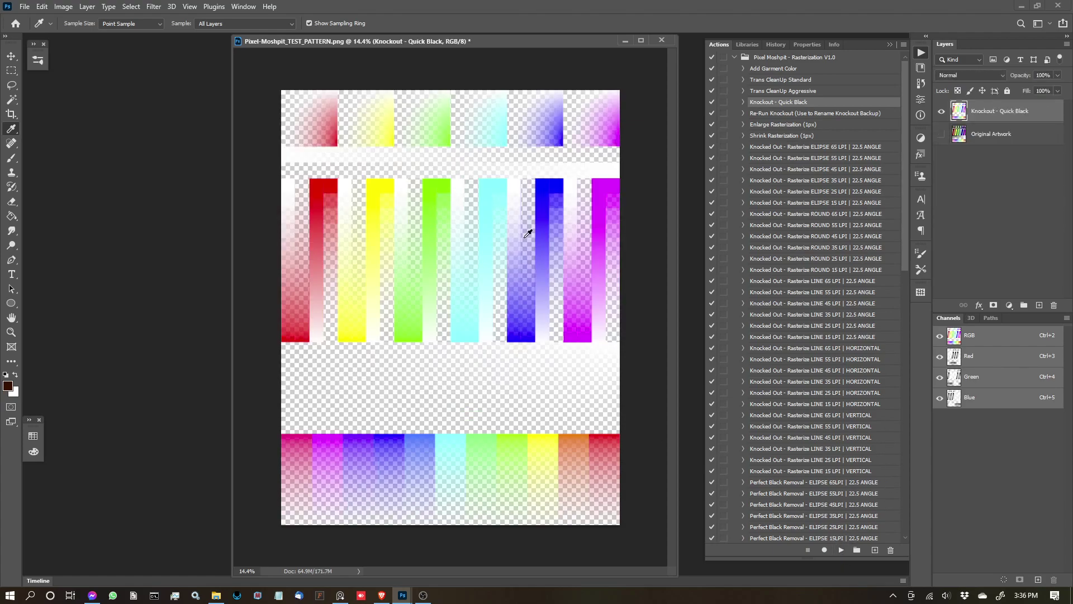
scroll(422, 287, "up", 10)
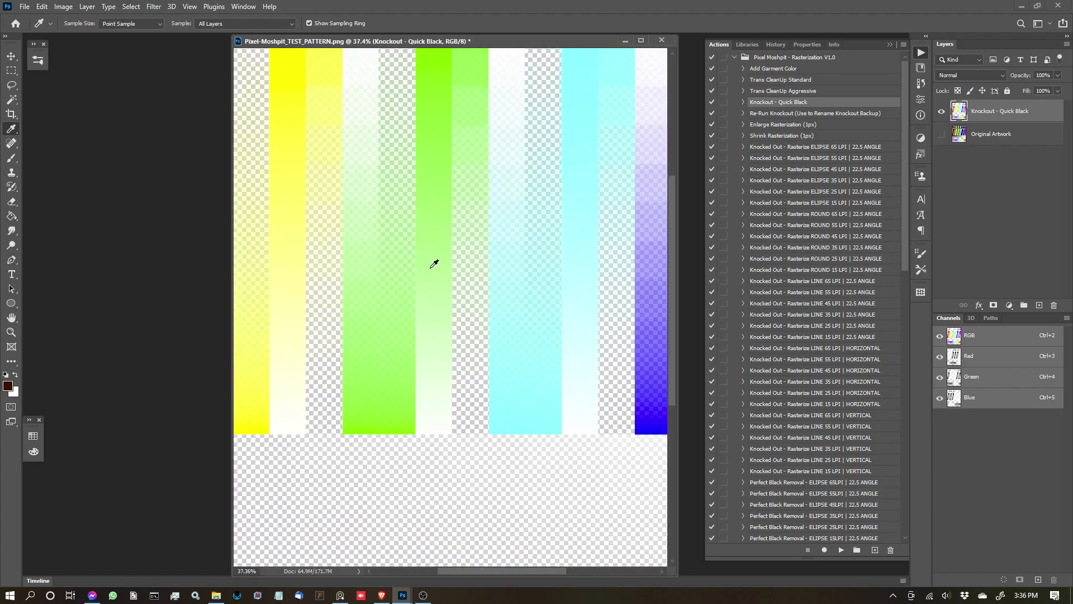
scroll(434, 264, "down", 10)
scroll(433, 264, "up", 1)
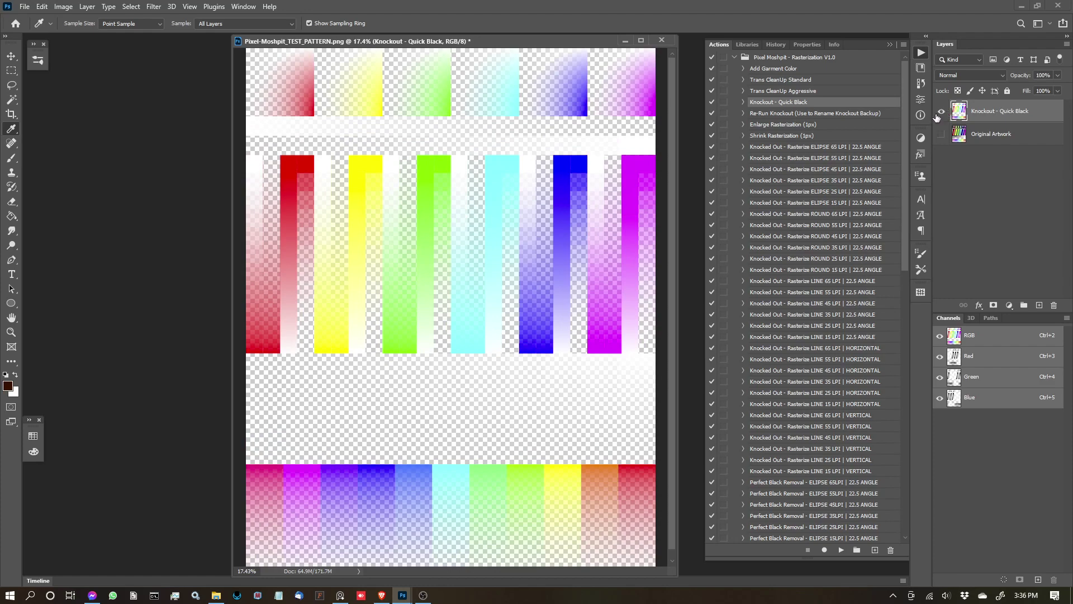
Compare the knocked-out layer with the artwork beneath it by toggling the Original Artwork layer's visibility
scroll(594, 196, "up", 7)
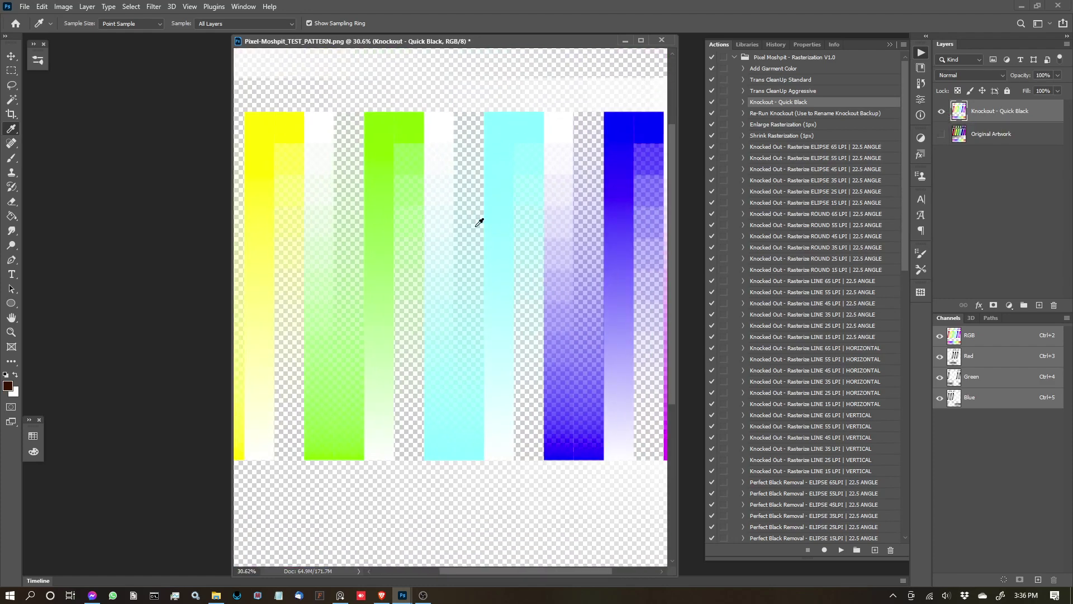
left_click(941, 135)
left_click(941, 134)
left_click(941, 134)
left_click_drag(506, 386, 514, 256)
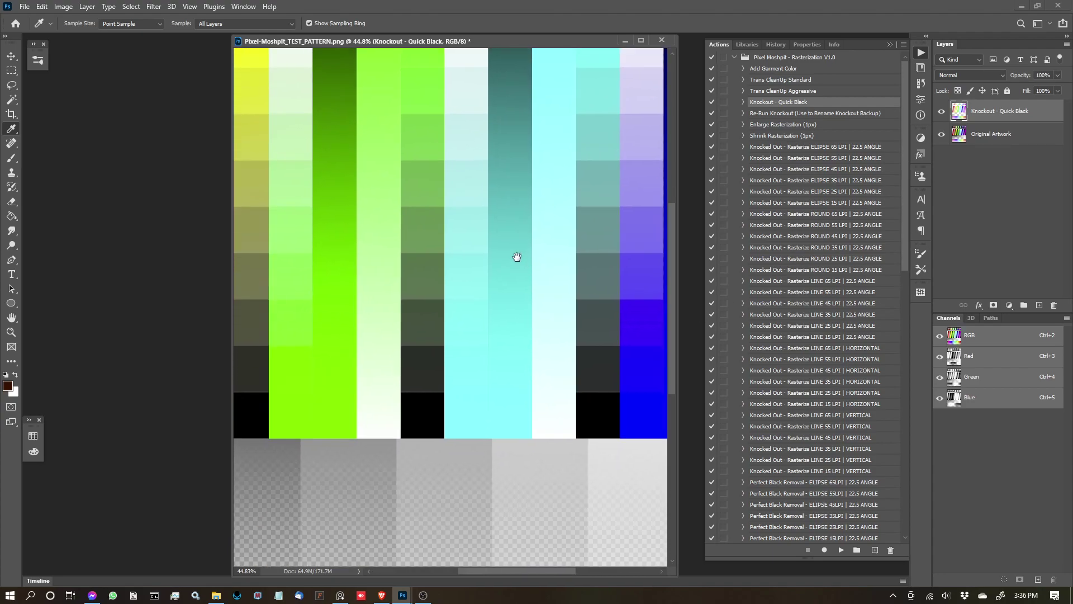
left_click_drag(428, 152, 427, 220)
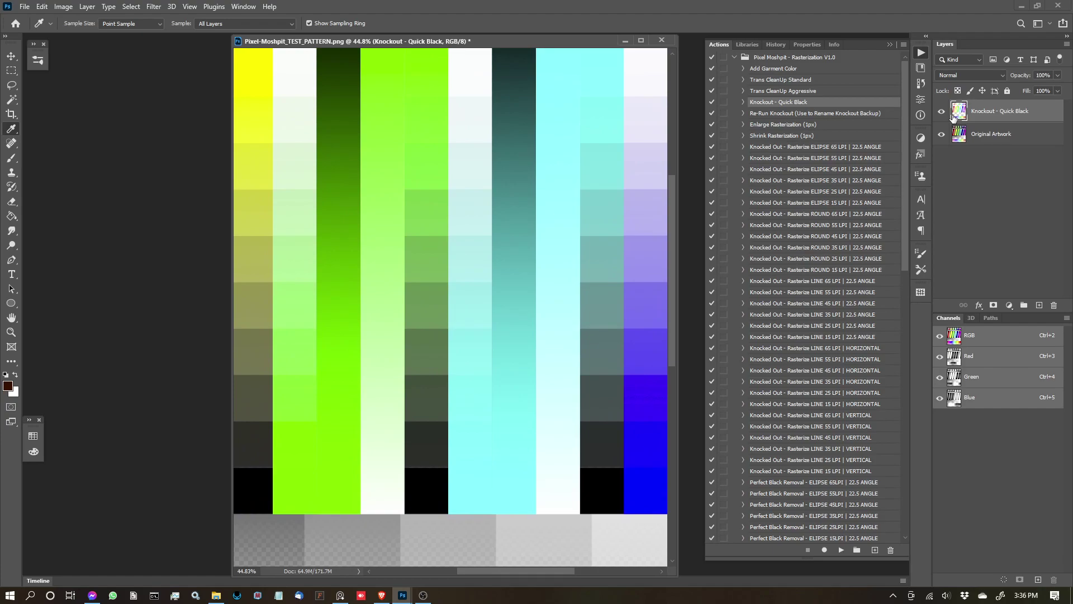
left_click(941, 134)
scroll(456, 248, "up", 3)
scroll(448, 252, "up", 4)
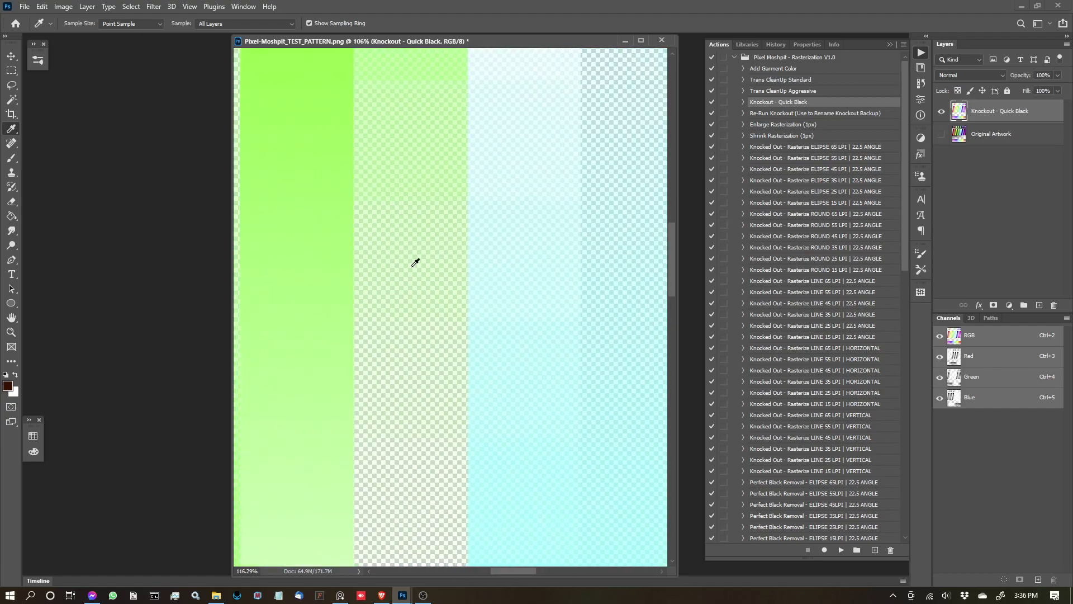
scroll(431, 244, "down", 3)
scroll(441, 239, "down", 8)
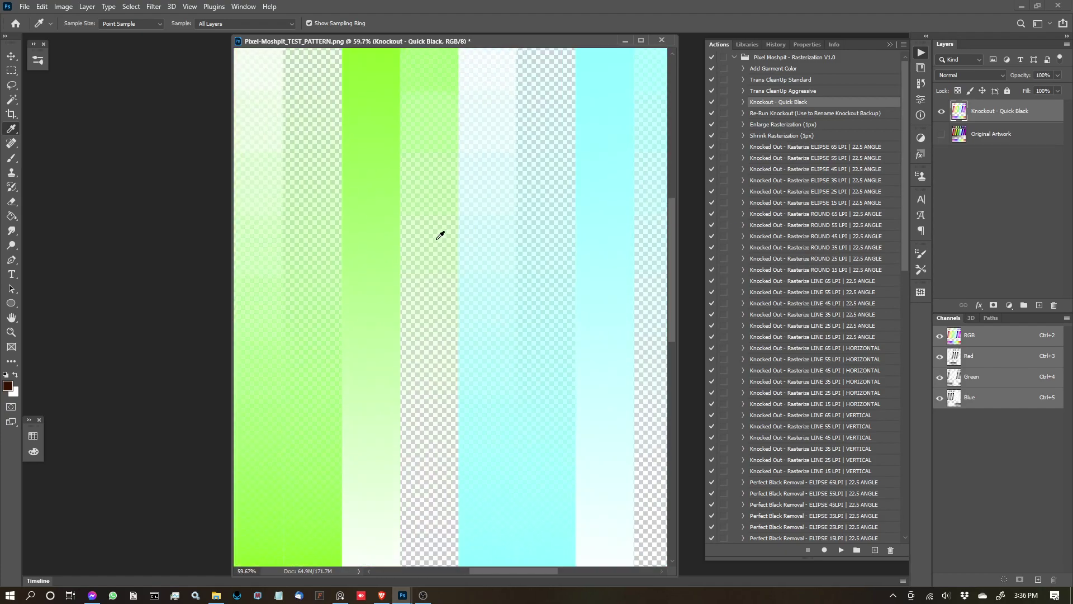
Add a Solid Color fill layer in grey 828282 and place it directly beneath the Knockout - Quick Black layer
left_click(1010, 306)
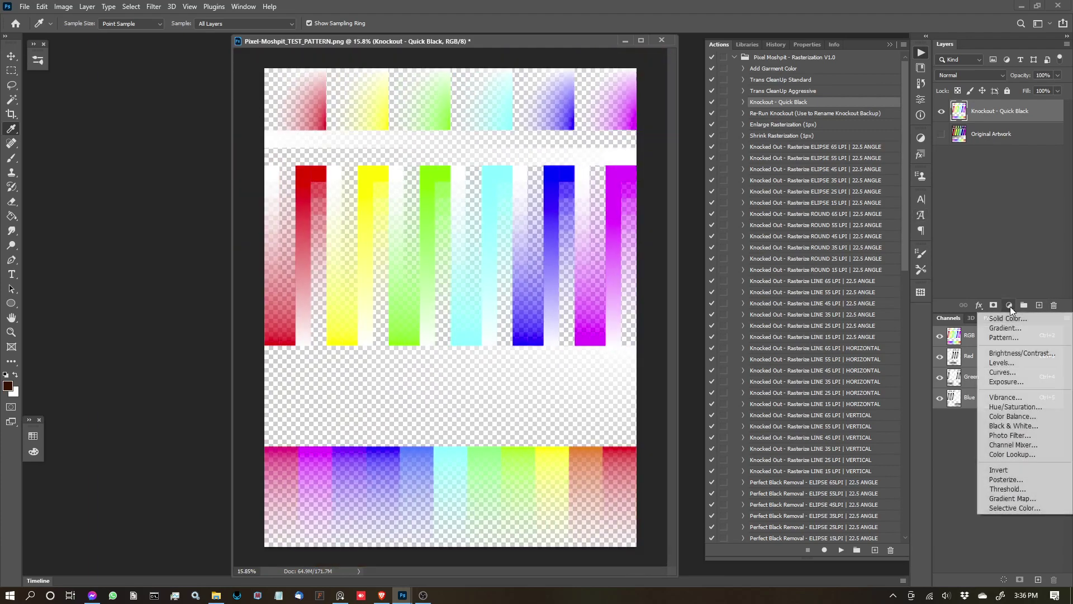
left_click(1006, 321)
left_click(762, 345)
type("7e7e7e")
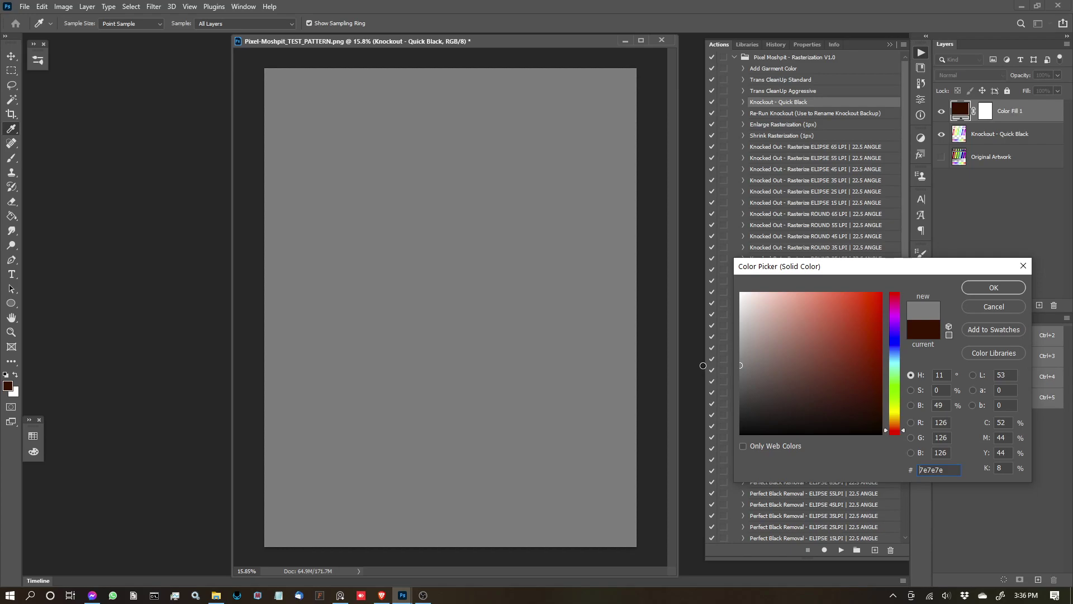
left_click_drag(704, 364, 703, 362)
left_click(989, 287)
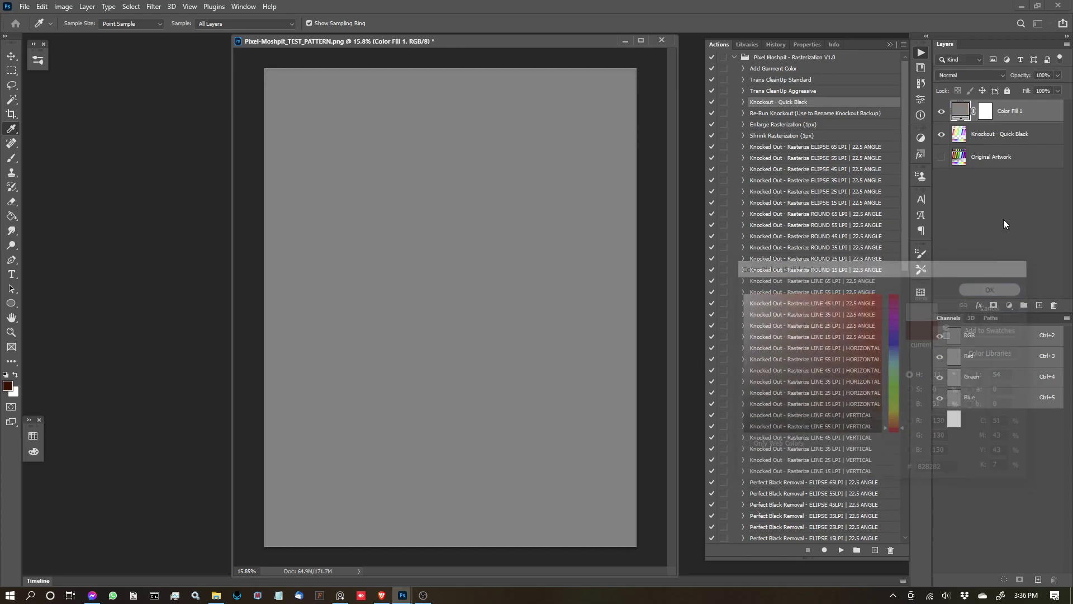
left_click_drag(1013, 110, 1012, 148)
Examine how the knockout's semi-transparent areas blend with the grey background, toggling the fill layer off and on
scroll(424, 232, "up", 5)
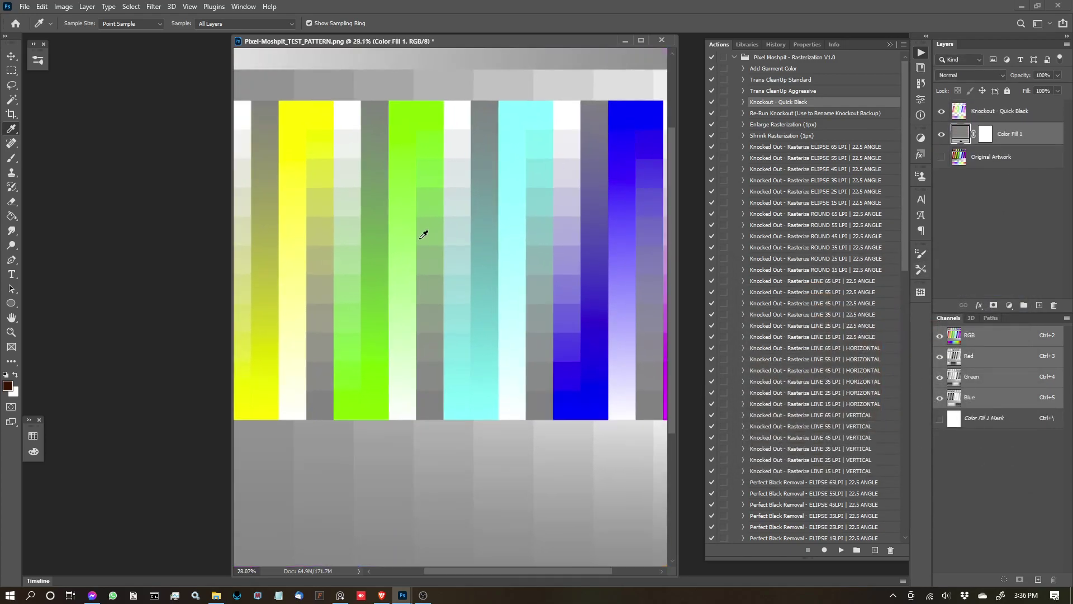
scroll(422, 252, "down", 5)
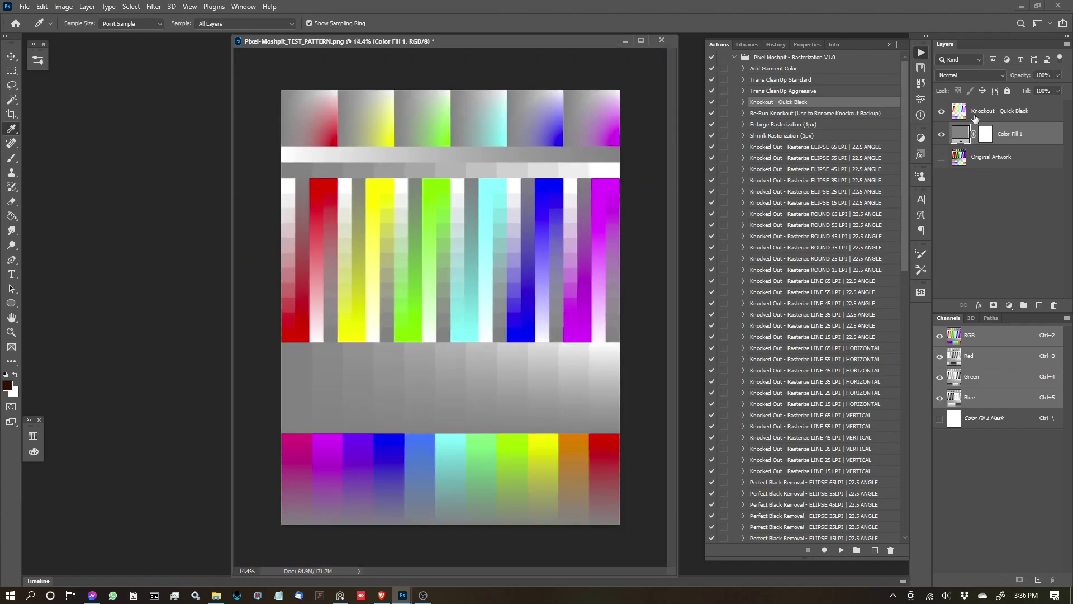
scroll(520, 260, "up", 1)
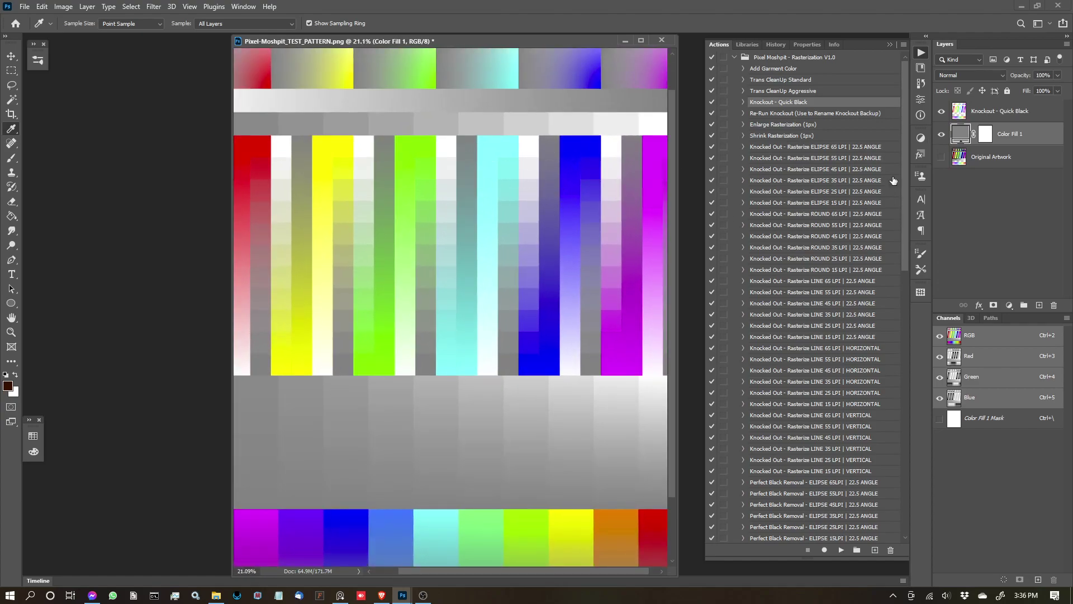
left_click(941, 137)
left_click(942, 137)
scroll(446, 273, "up", 2)
scroll(445, 273, "down", 1)
scroll(445, 272, "down", 2)
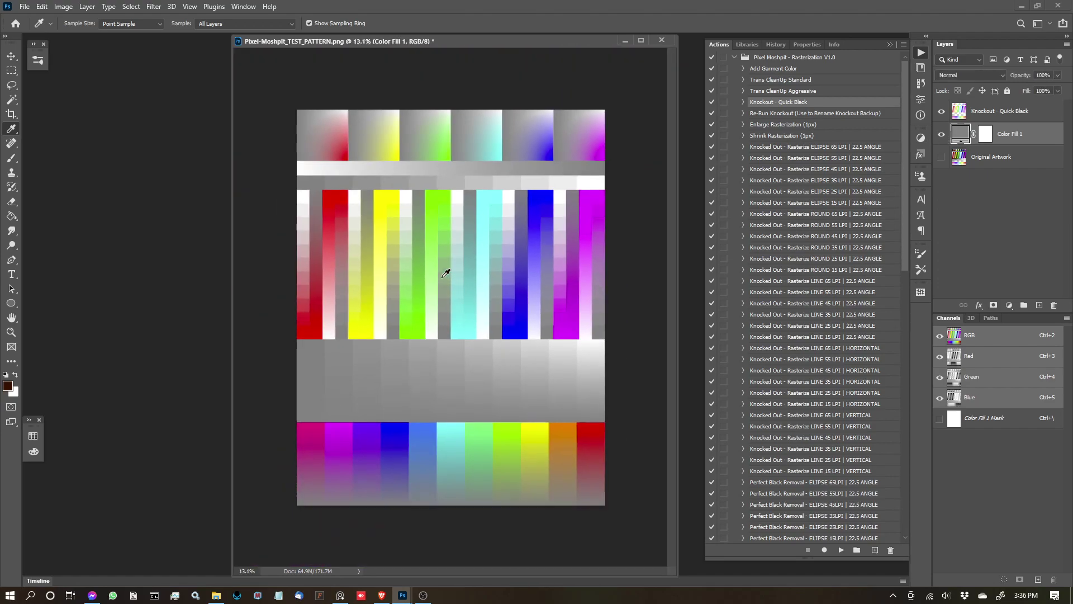
scroll(460, 276, "up", 3)
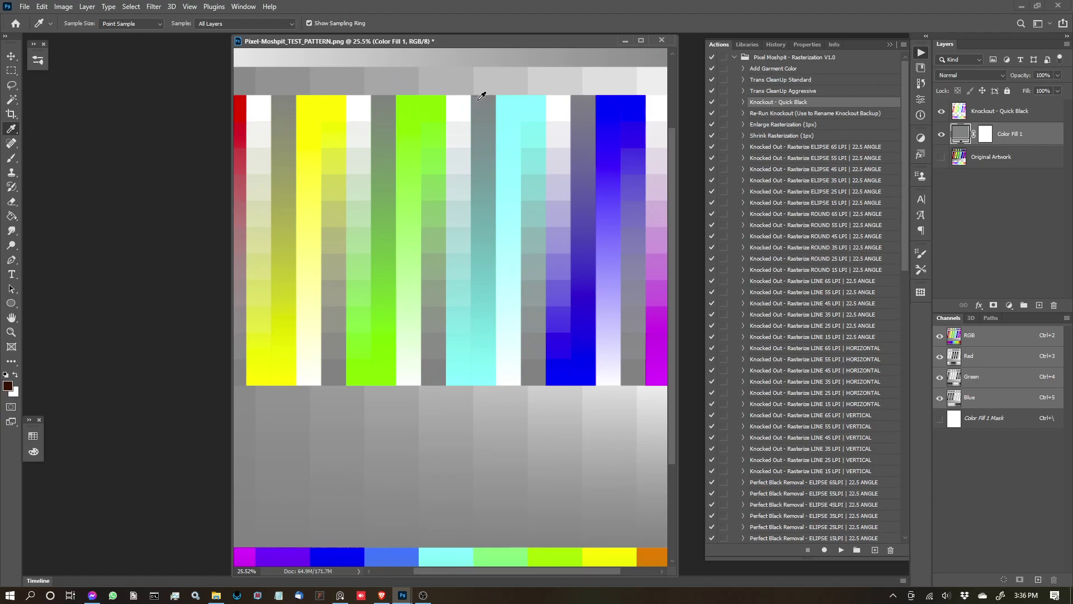
Set the Color Fill 1 layer's colour to black 000000 and fit the whole pattern in view
double_click(961, 134)
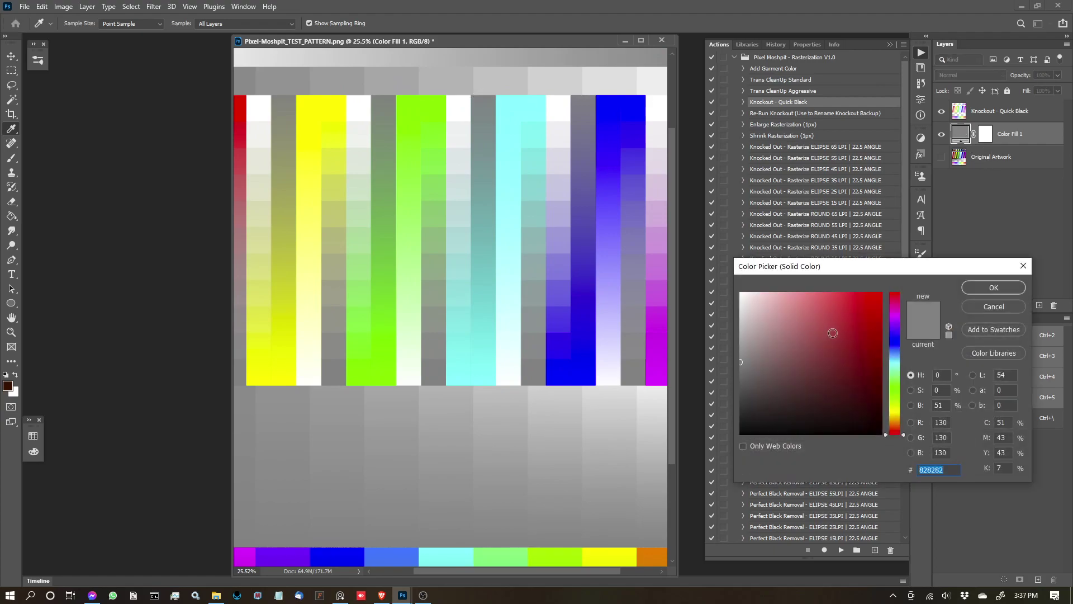
type("000000")
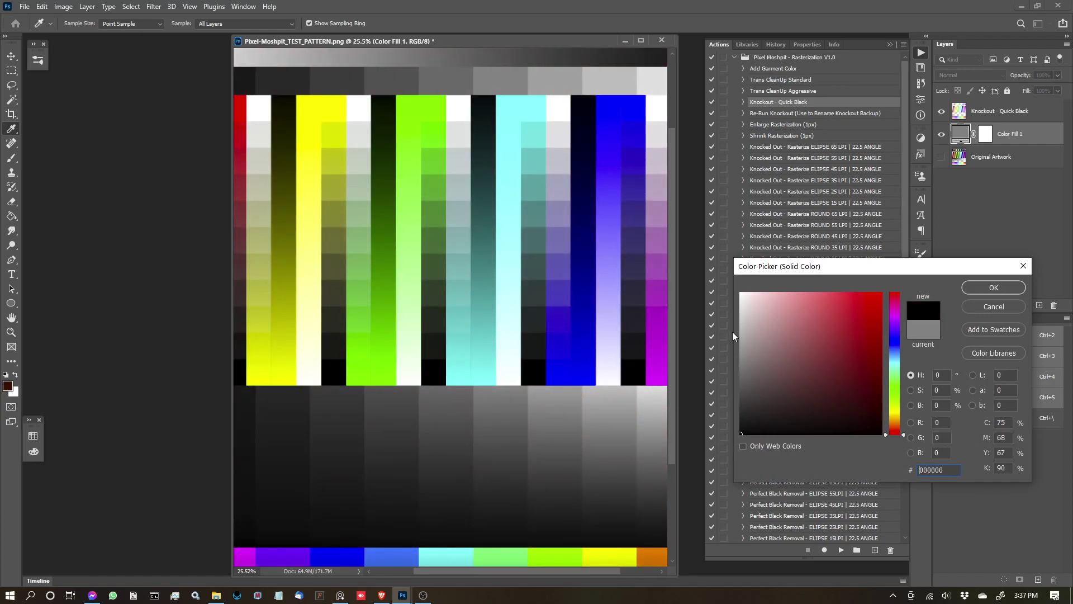
left_click(993, 289)
key("ctrl+0")
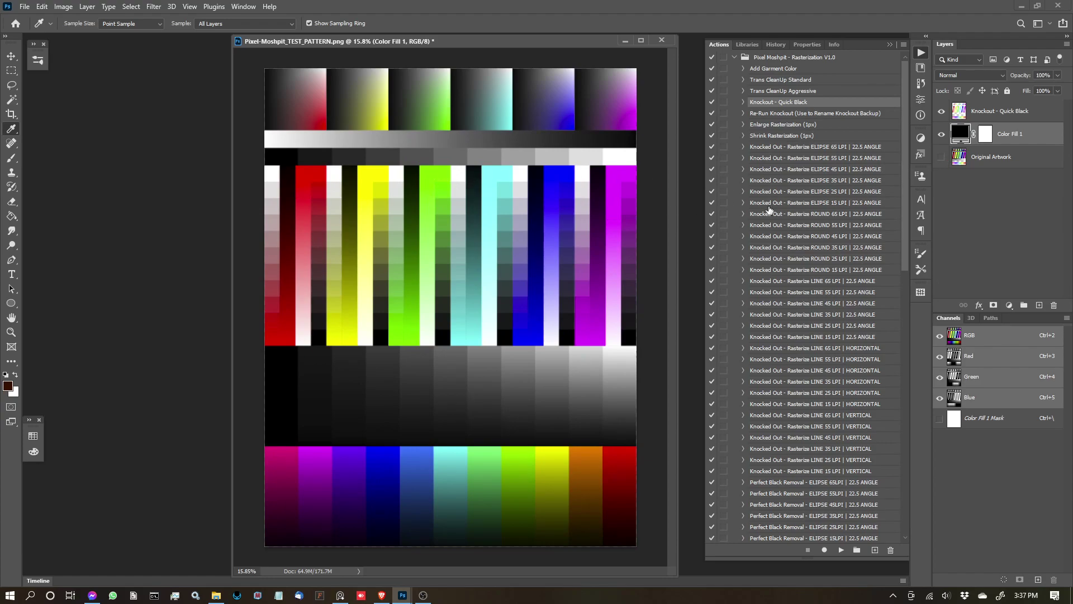
Hide the Color Fill 1 layer and make the Knockout - Quick Black layer active
left_click(942, 135)
left_click(972, 115)
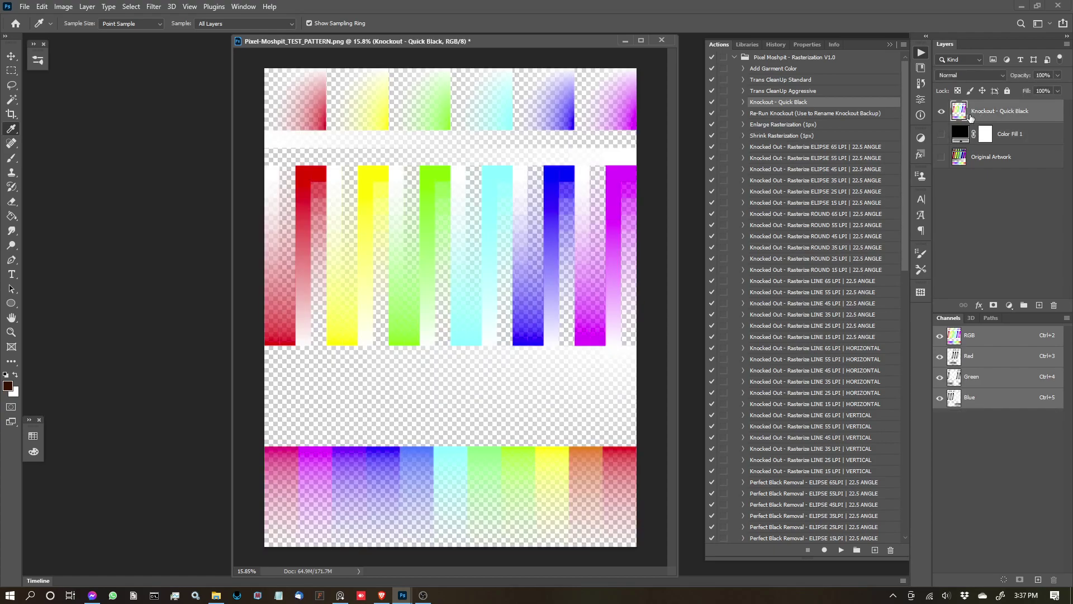
Look through the Knocked Out - Rasterize and Perfect Black Removal actions in the Pixel Moshpit - Rasterization V1.0 set
scroll(849, 289, "down", 4)
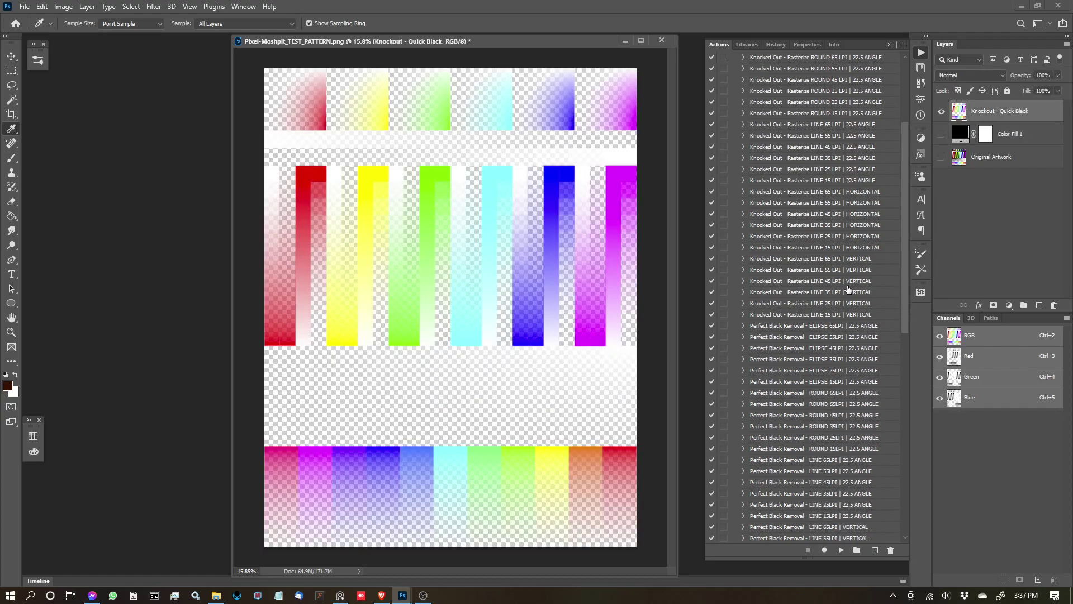
scroll(848, 289, "up", 4)
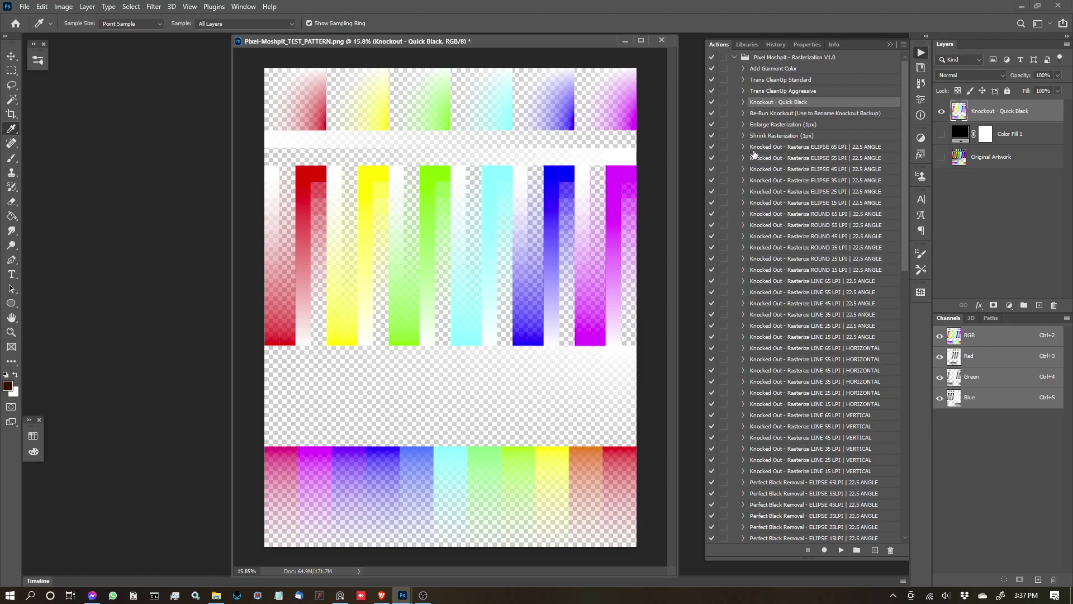
scroll(810, 355, "down", 2)
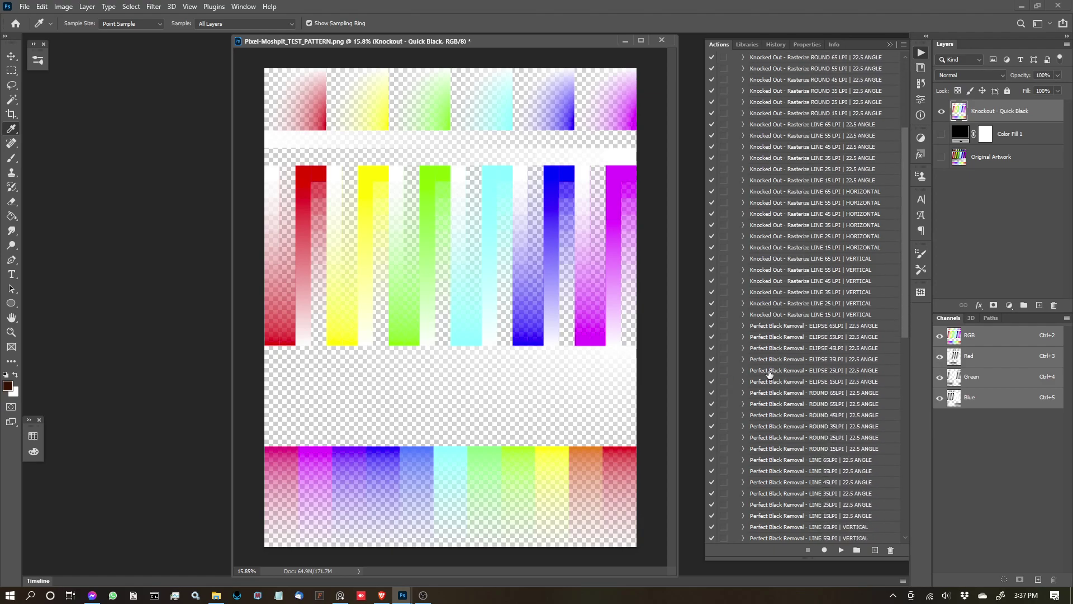
scroll(809, 221, "up", 2)
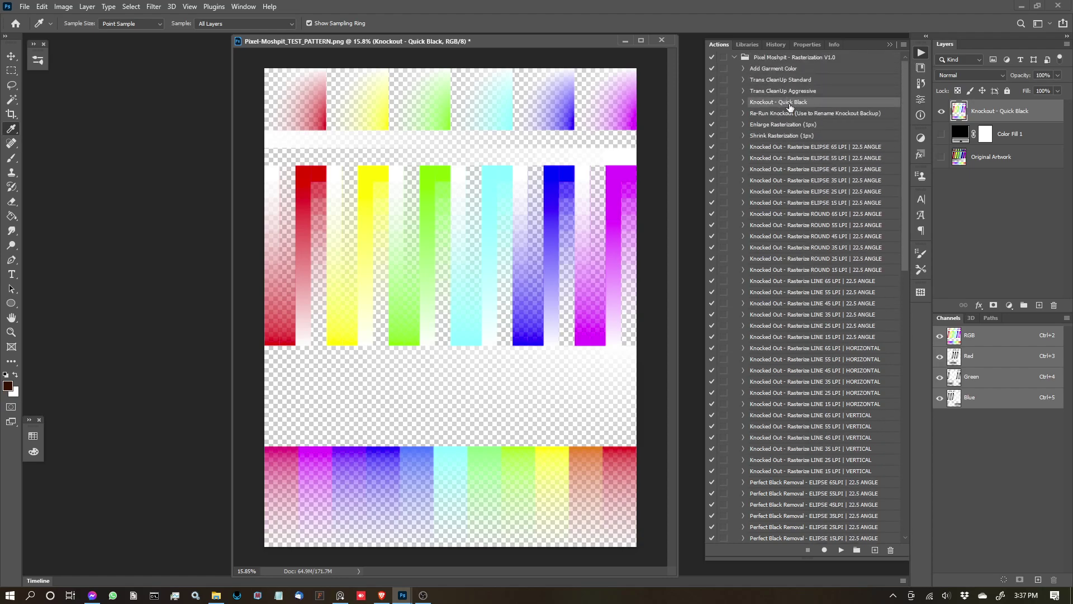
scroll(794, 224, "down", 7)
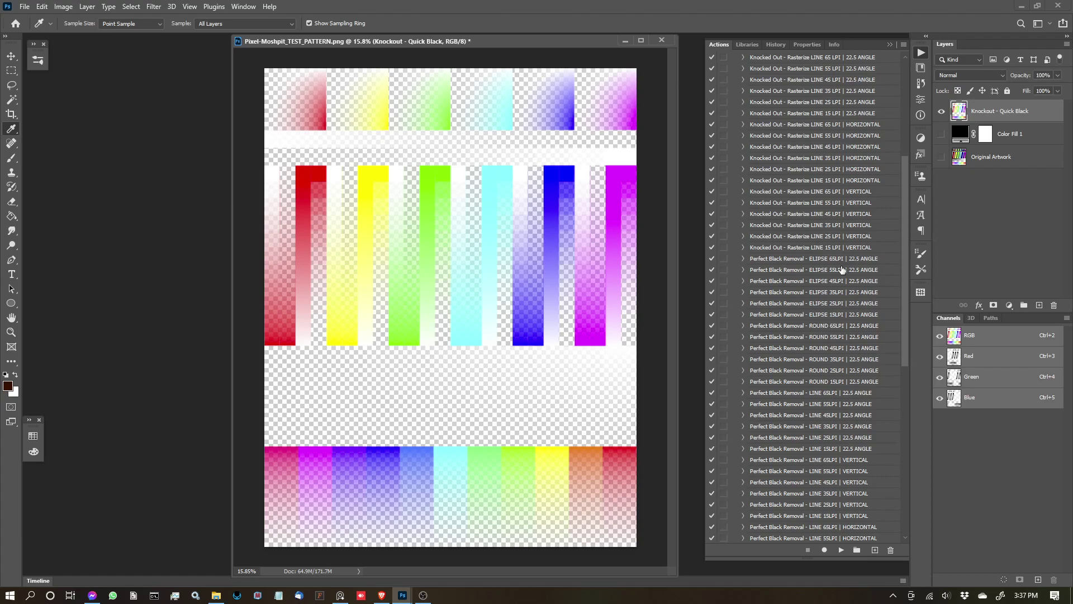
Look through the Perfect Black Removal and +BLACK REMOVAL actions, returning to the start of the action set
scroll(807, 284, "down", 6)
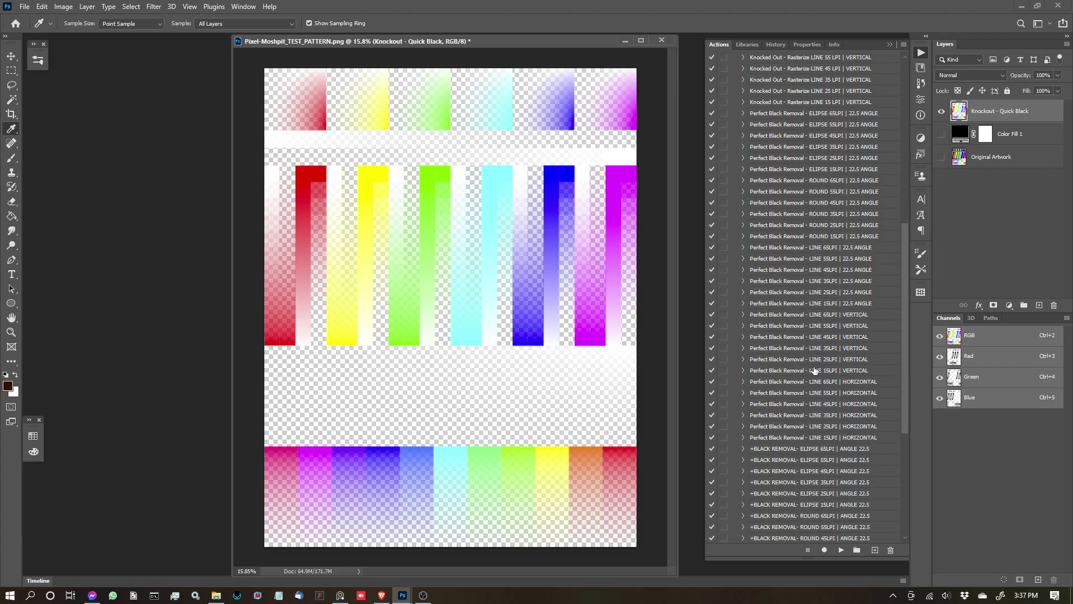
scroll(830, 333, "up", 2)
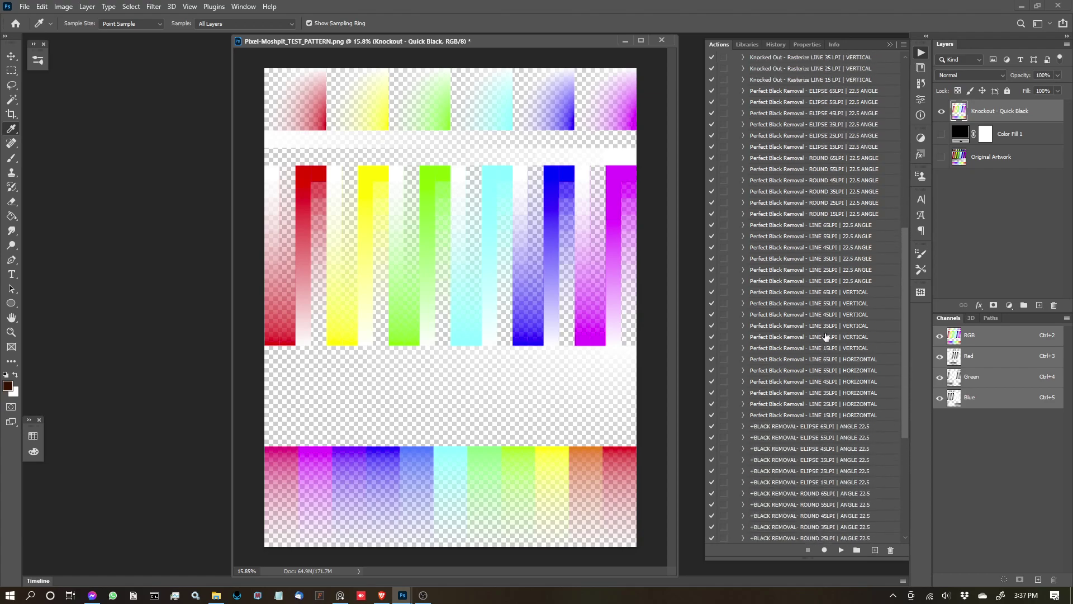
scroll(826, 336, "down", 4)
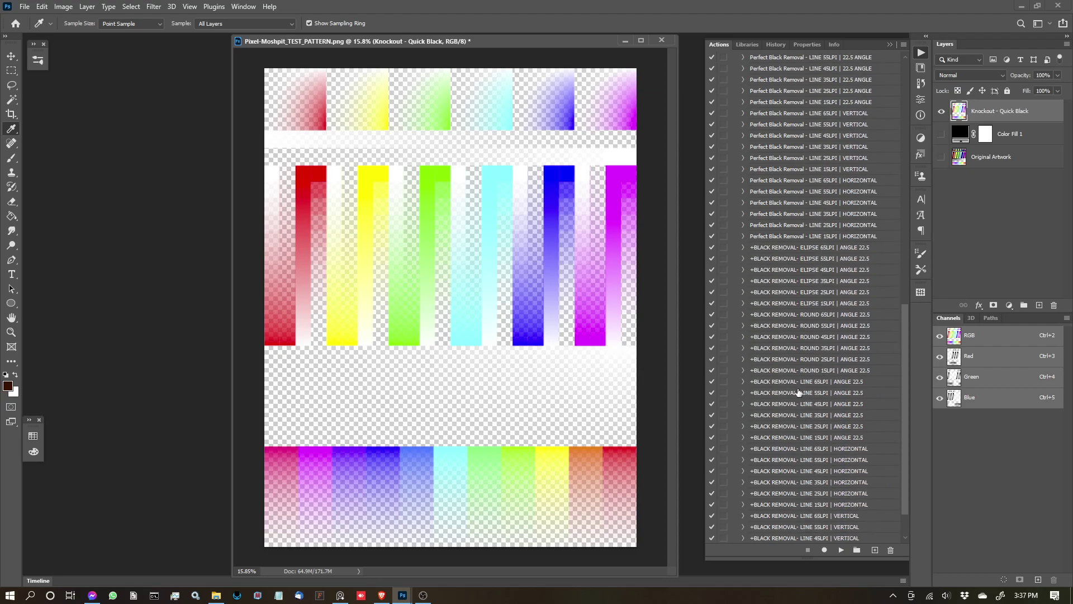
scroll(830, 359, "up", 8)
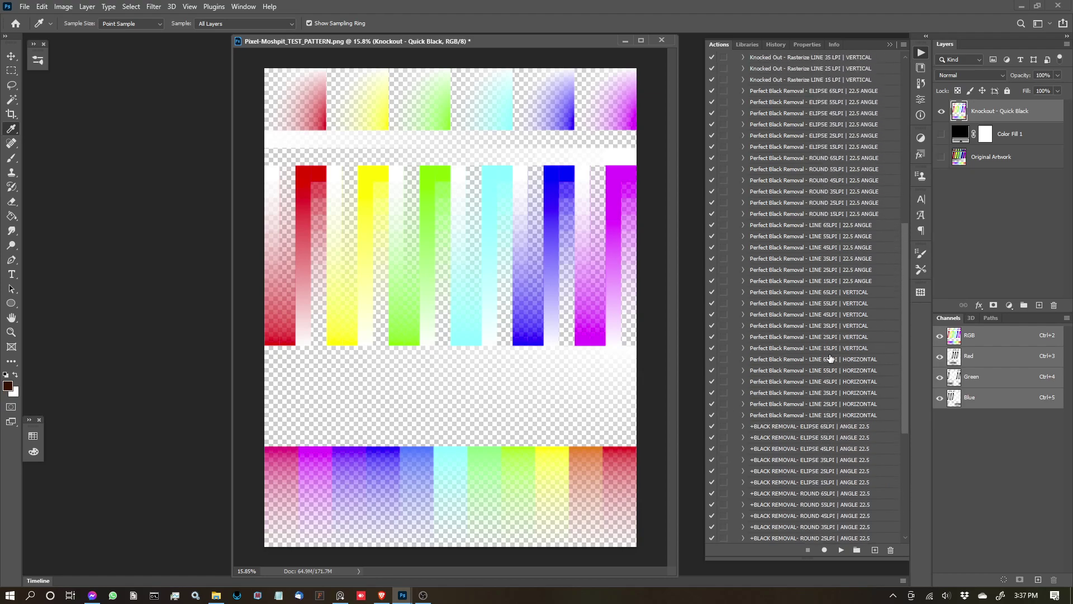
scroll(832, 358, "up", 8)
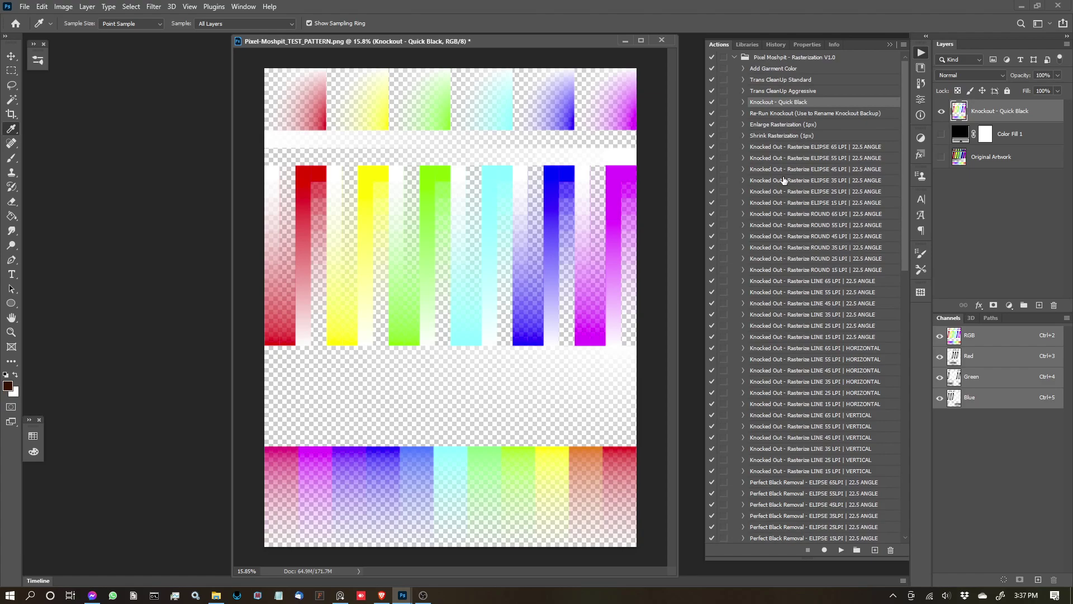
Check the image size and resolution, and run the Knocked Out - Rasterize ELIPSE 65 LPI | 22.5 ANGLE action
left_click(769, 148)
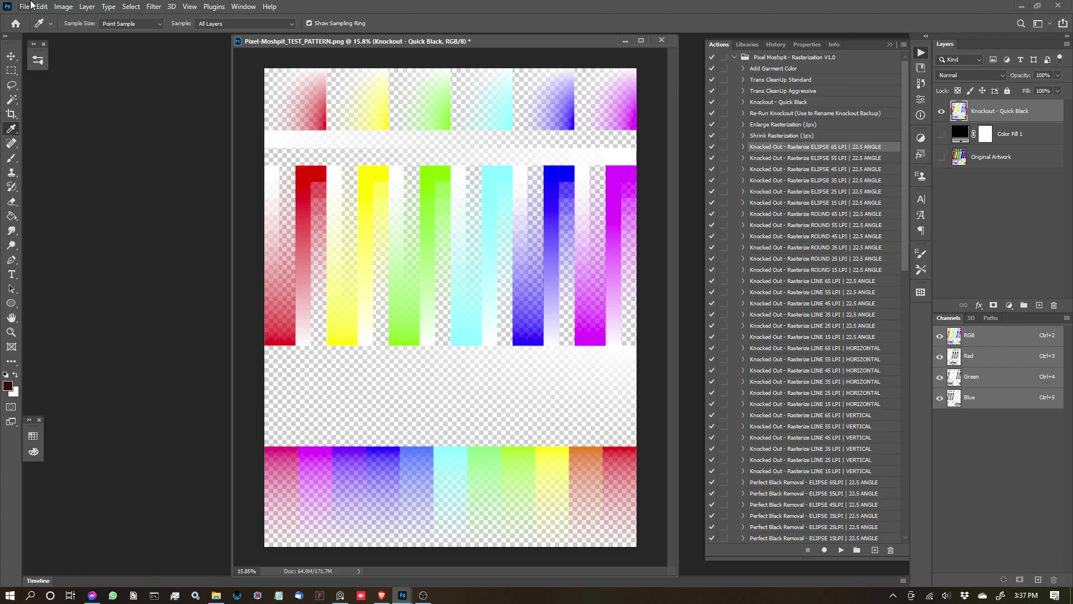
left_click(86, 6)
left_click(89, 89)
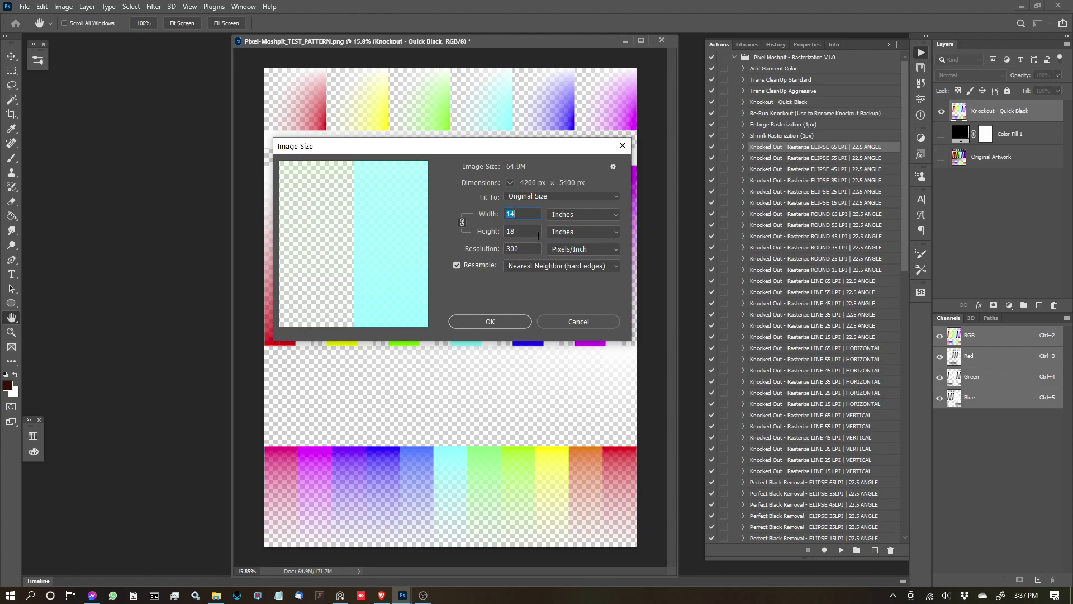
left_click(562, 326)
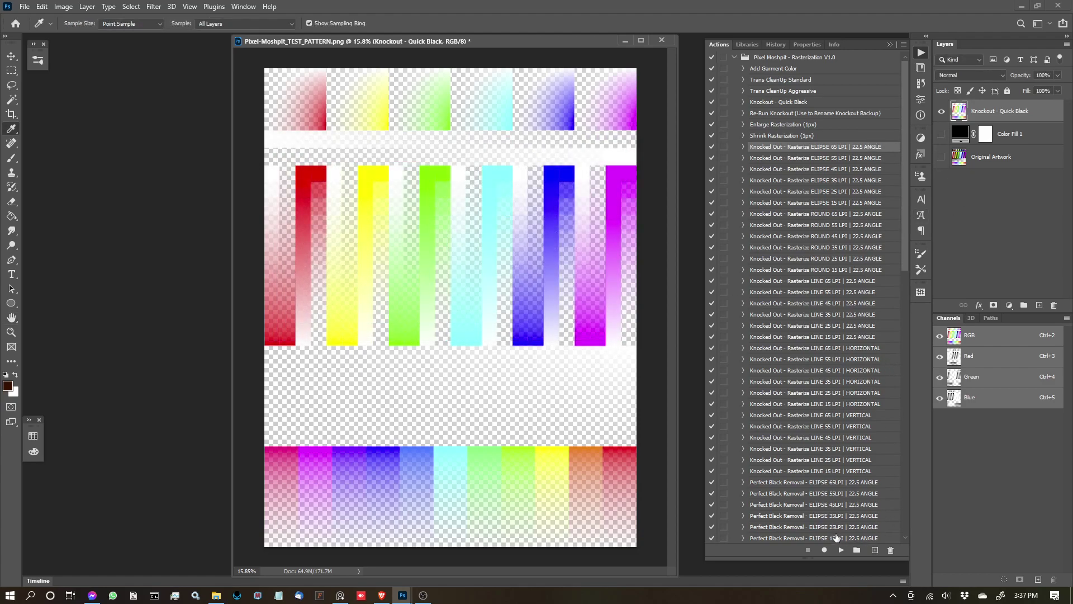
left_click(842, 551)
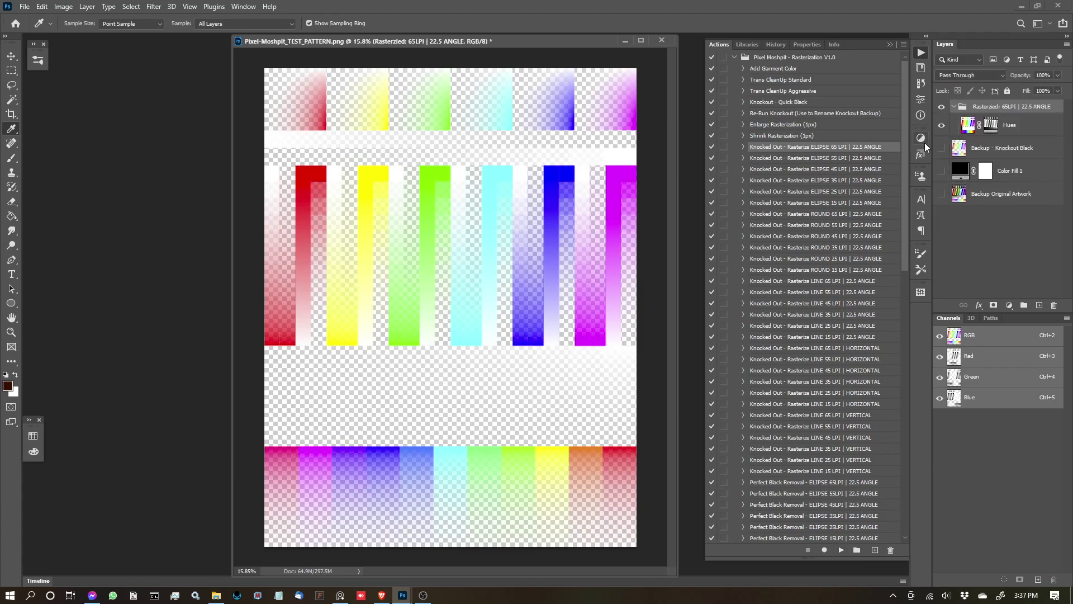
Show the black Color Fill 1 layer and examine the rasterized halftone dots up close and across the whole pattern
left_click(941, 174)
scroll(504, 207, "up", 6)
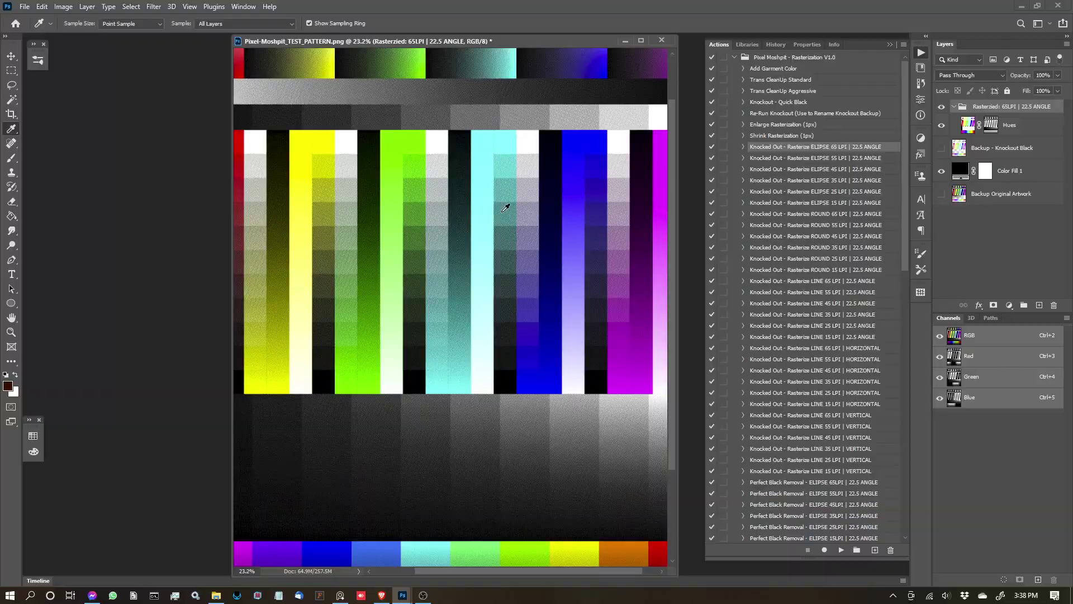
scroll(503, 220, "up", 10)
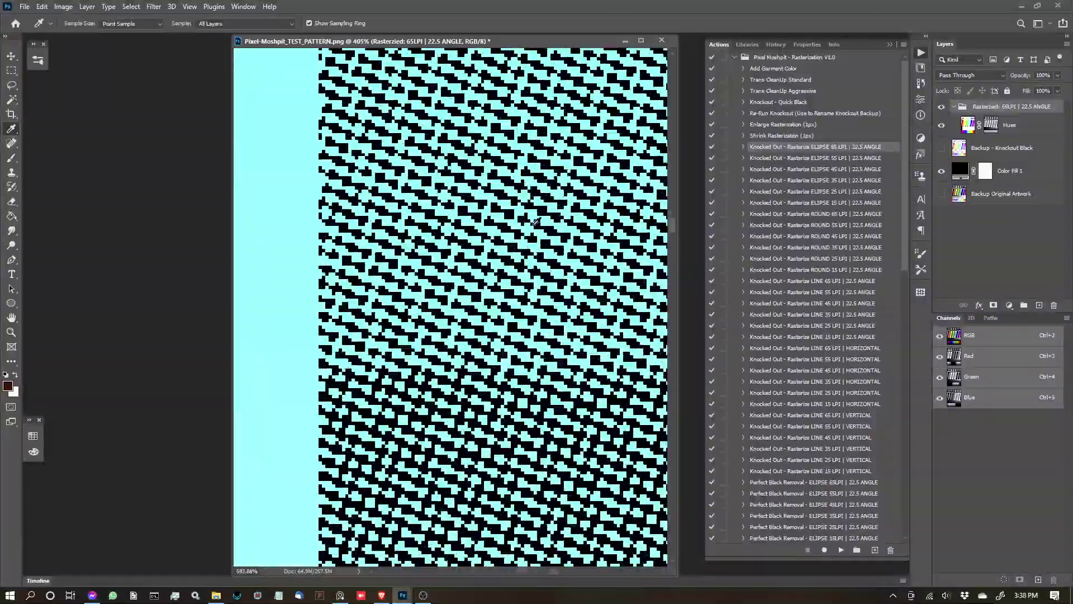
scroll(536, 221, "down", 10)
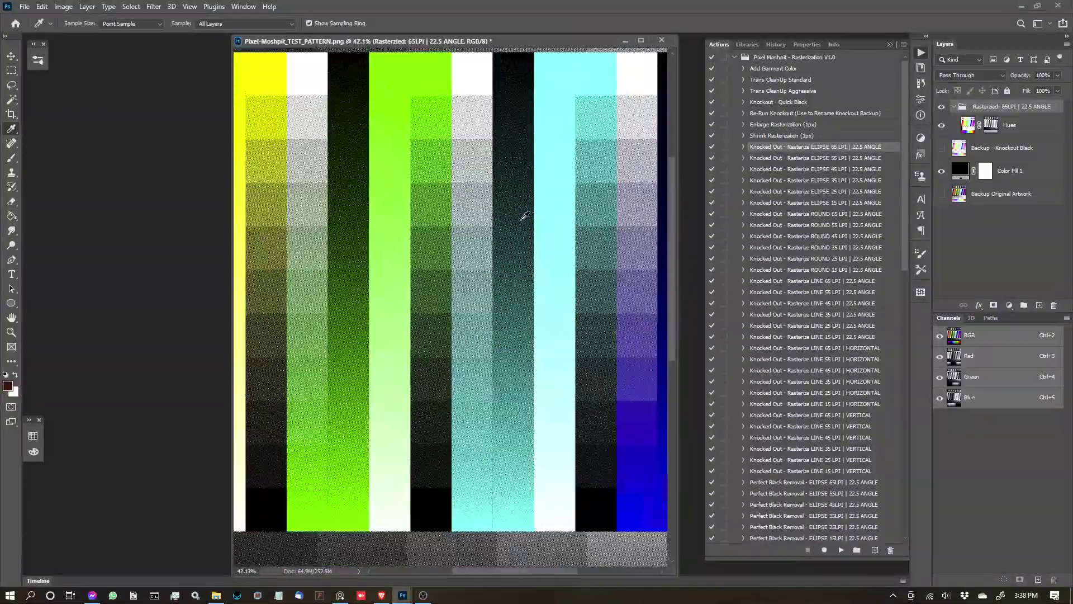
scroll(525, 216, "down", 3)
left_click_drag(479, 199, 456, 388)
scroll(477, 314, "down", 3)
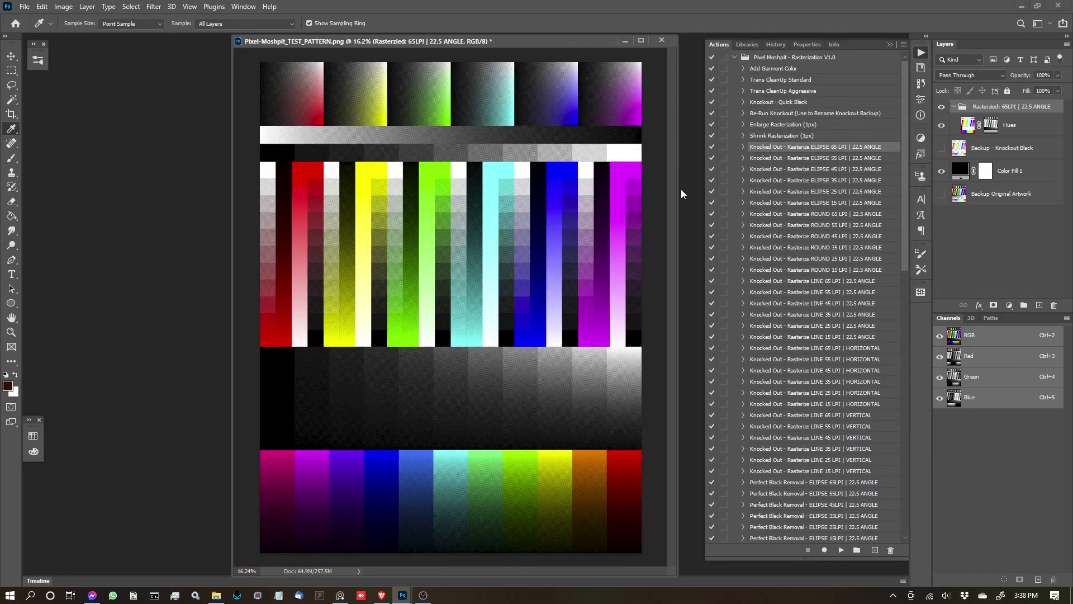
Run the Add Garment Color action and show the Backup Original Artwork layer
left_click(954, 106)
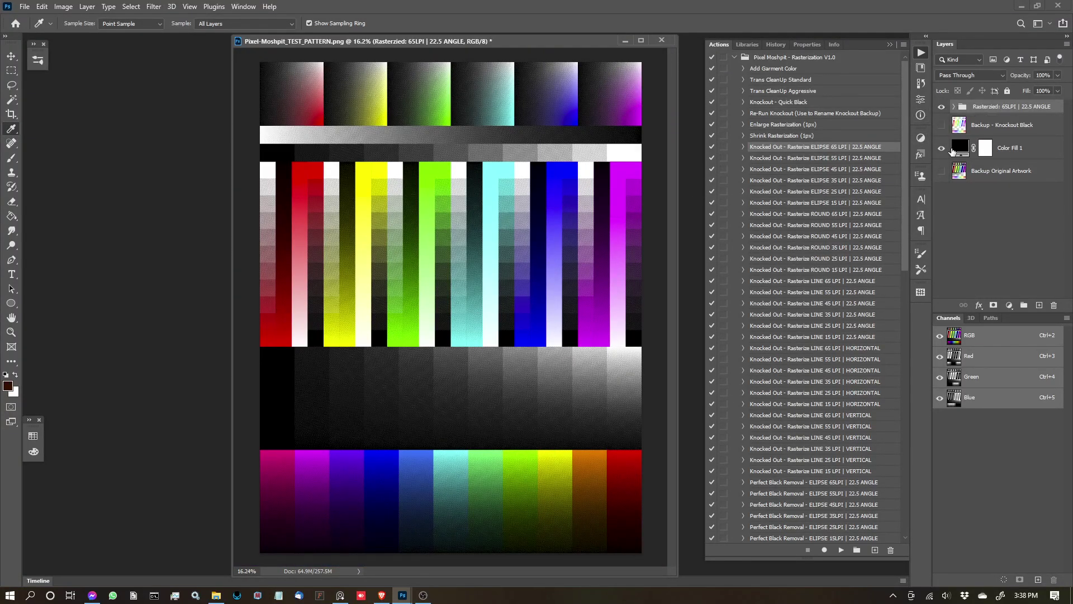
left_click(1009, 305)
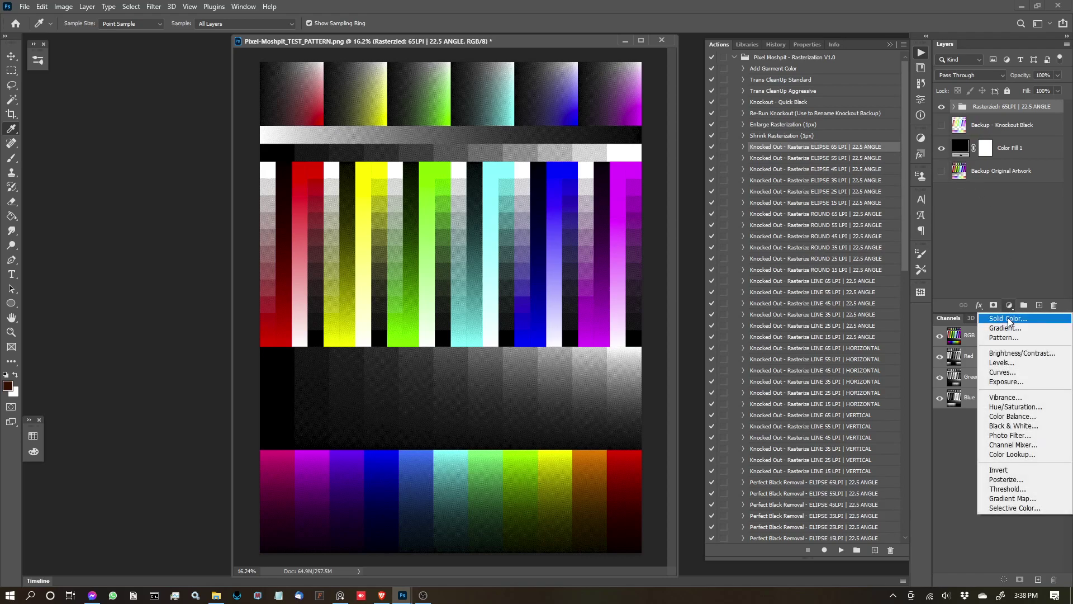
left_click(799, 94)
left_click(784, 68)
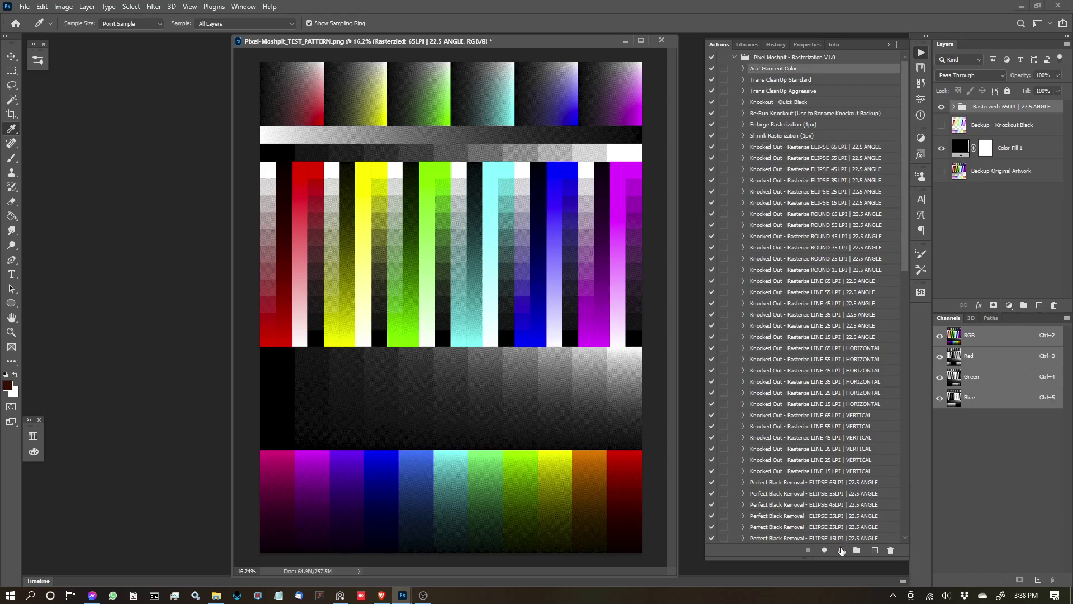
left_click(842, 550)
left_click(942, 171)
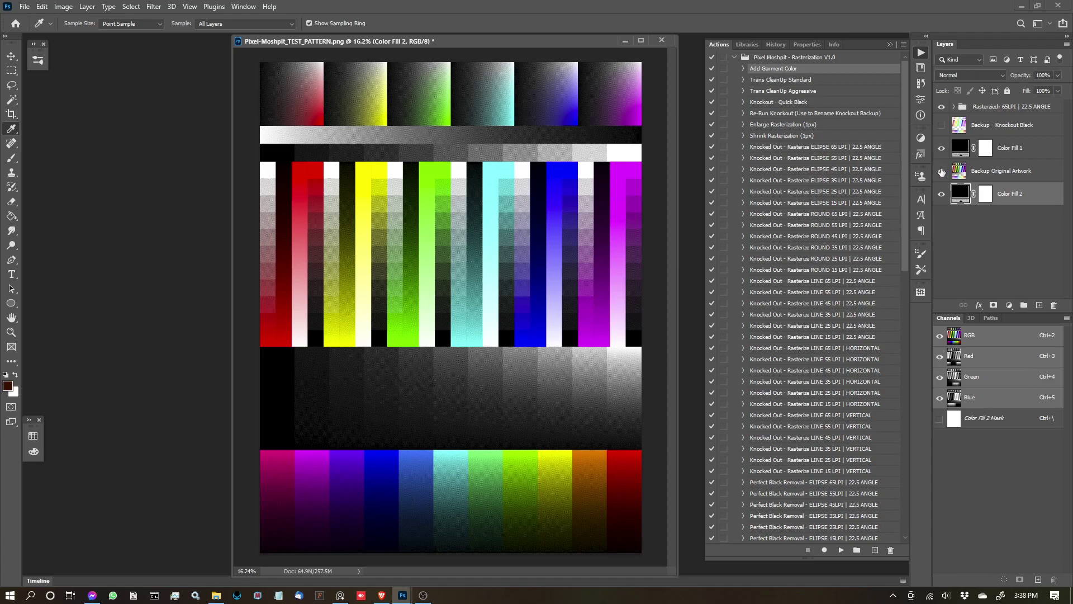
Hide the Color Fill 1 layer and the rasterized group, and delete the Backup - Knockout Black layer
left_click(1011, 148)
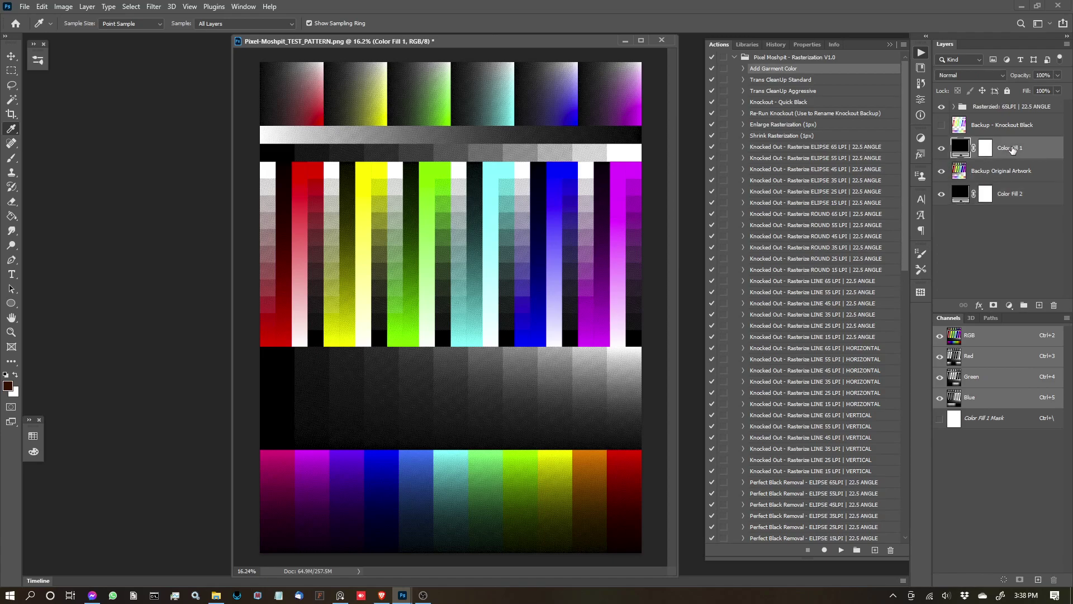
left_click(942, 125)
left_click(943, 149)
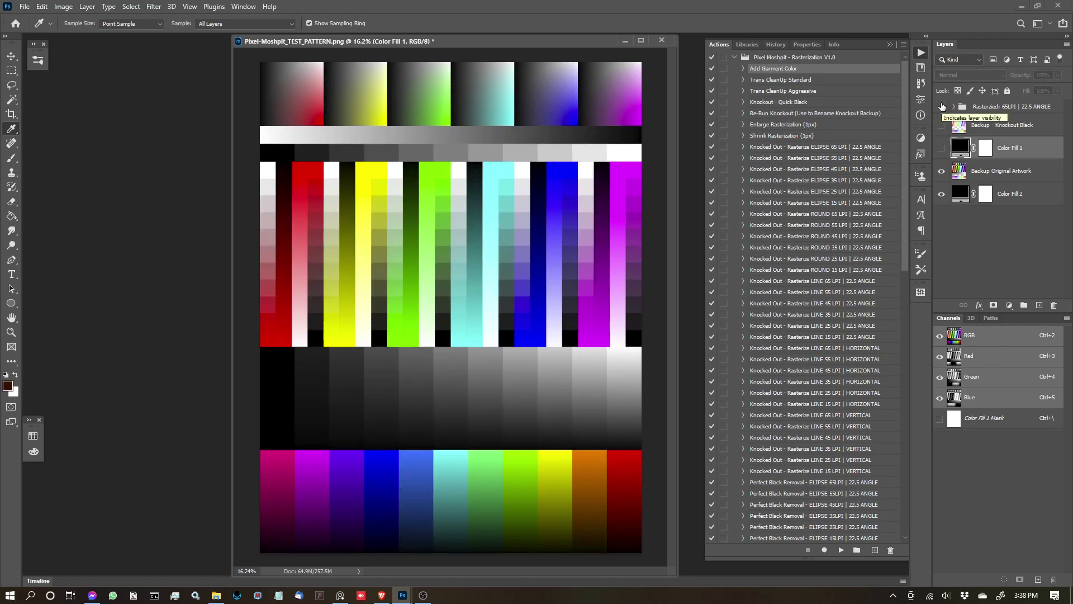
left_click_drag(1001, 126, 1055, 305)
Compare the rasterized result with the original artwork by toggling the rasterized group and Color Fill 1, ending with both hidden
left_click(942, 126)
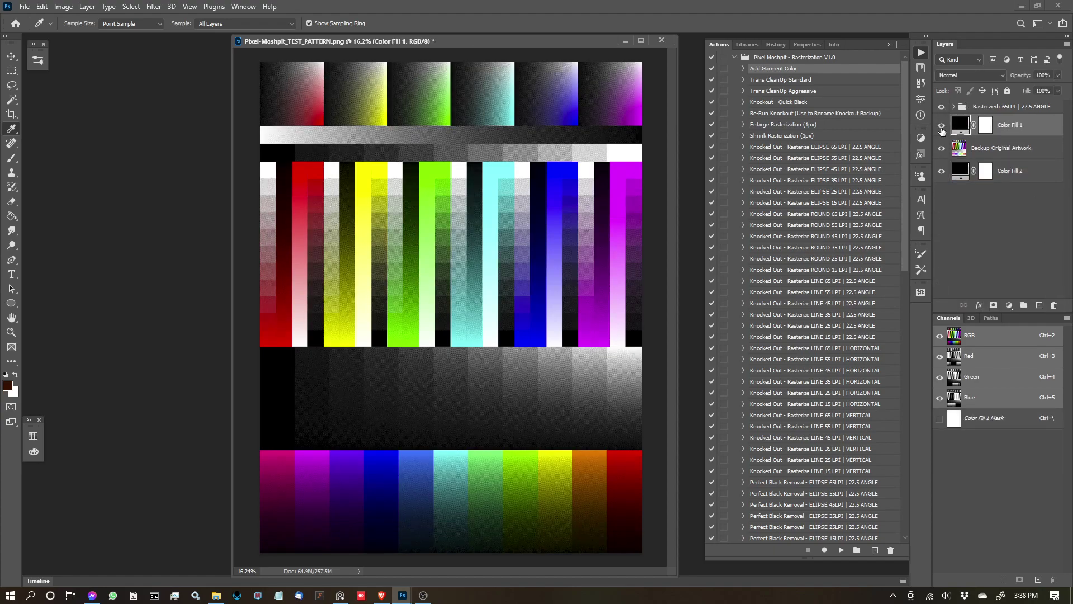
left_click(942, 127)
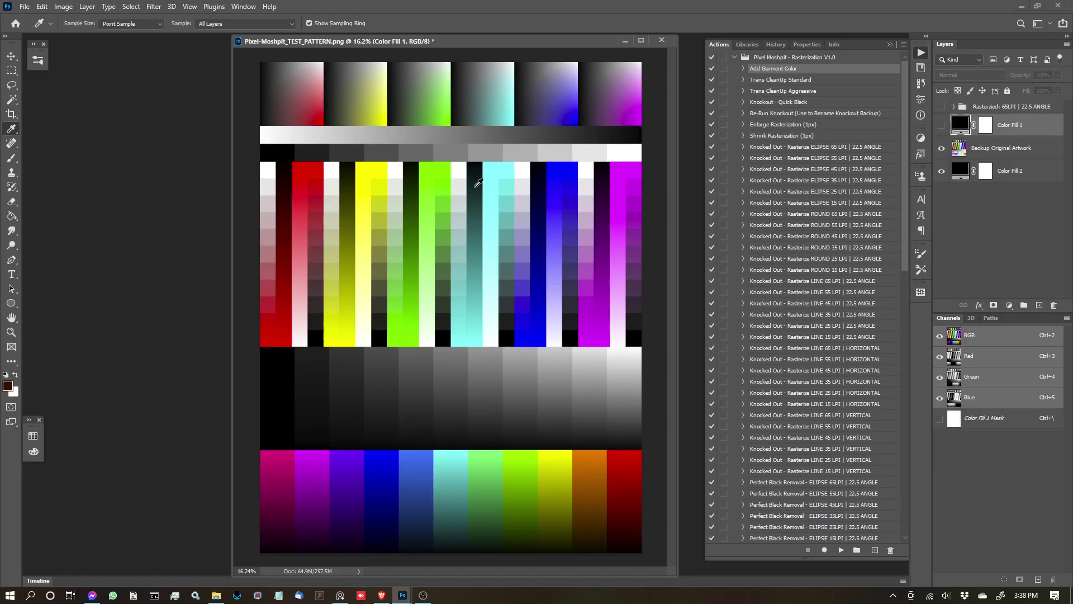
scroll(479, 184, "up", 5)
left_click(941, 125)
scroll(357, 290, "up", 6)
scroll(383, 305, "down", 9)
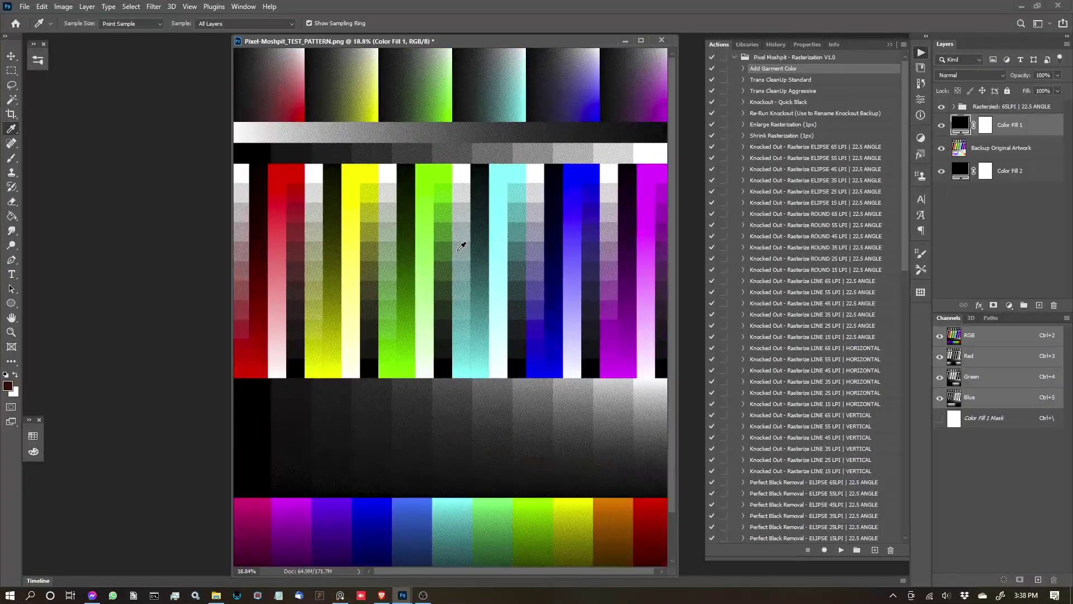
scroll(461, 247, "down", 2)
scroll(462, 246, "up", 3)
scroll(462, 168, "down", 2)
left_click(942, 125)
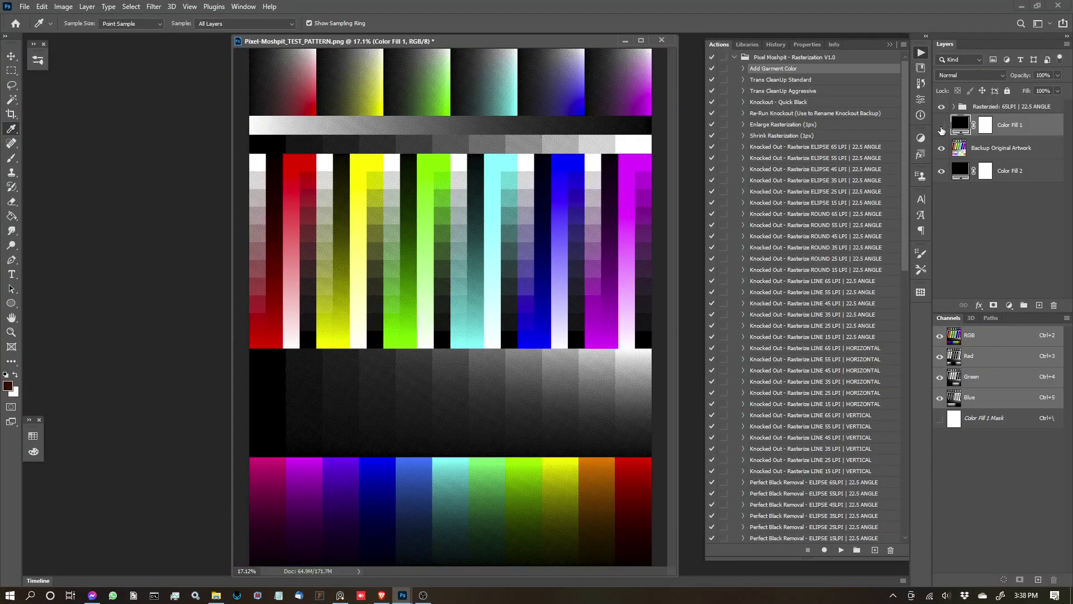
left_click(943, 107)
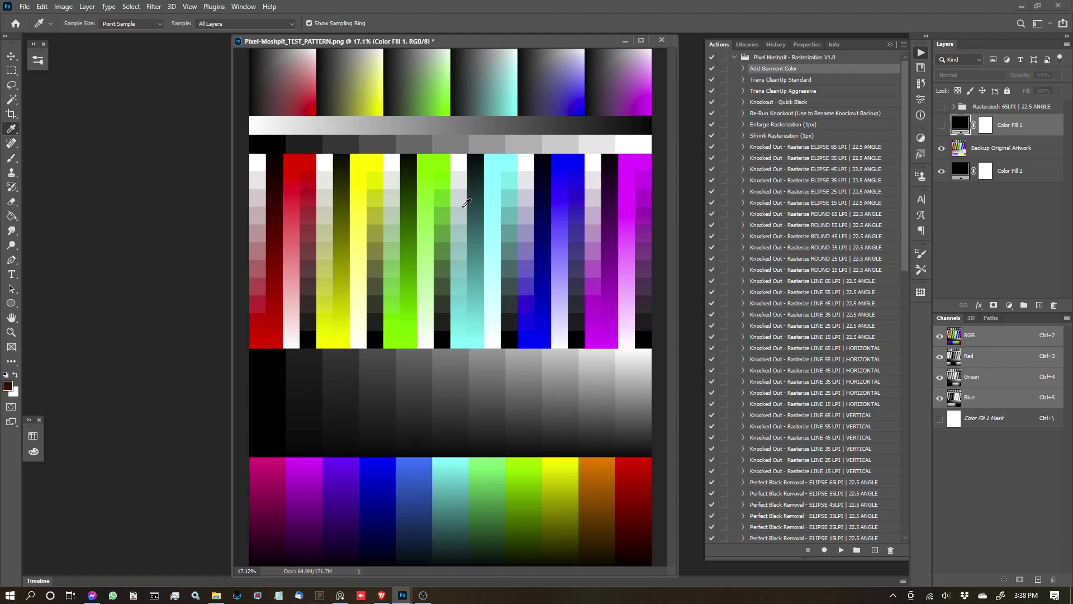
scroll(465, 240, "down", 2)
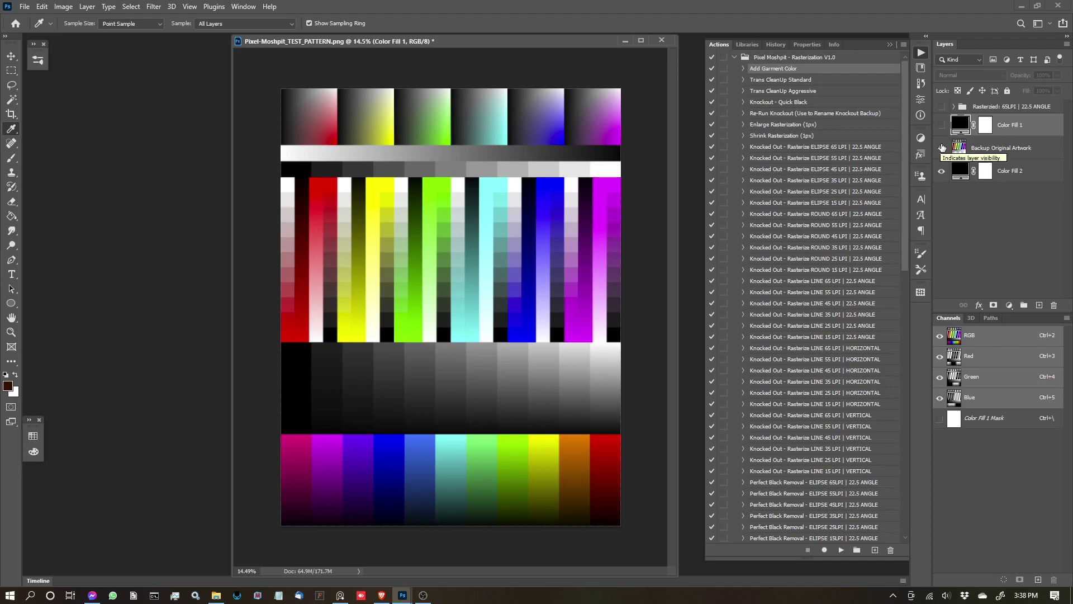
Hide the Color Fill 2 layer, and delete the Color Fill 1 layer together with the rasterized 65LPI group
left_click(941, 170)
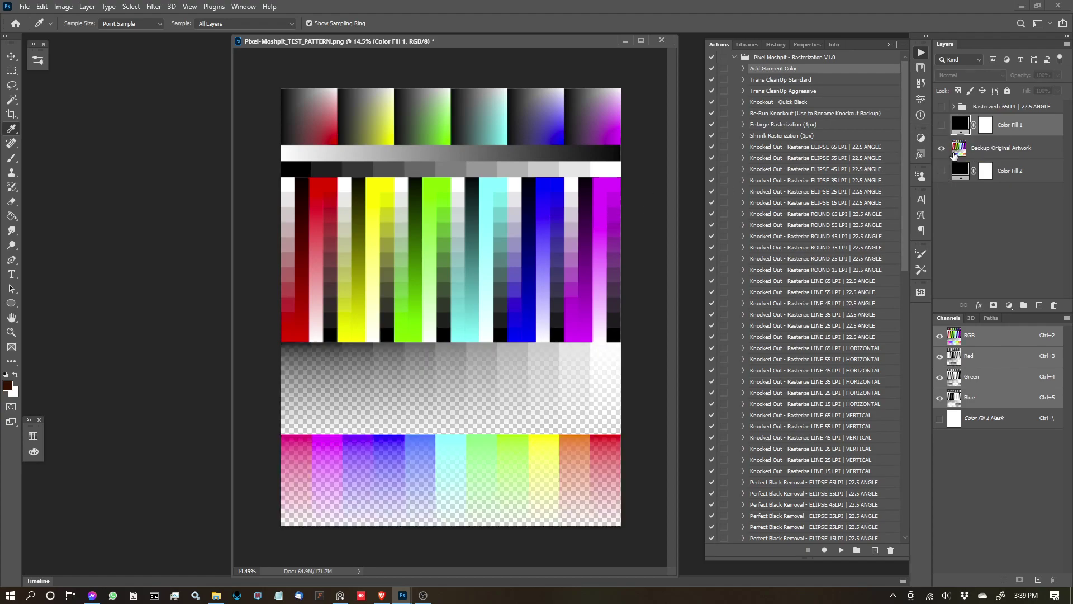
left_click(1001, 151)
scroll(487, 357, "up", 2)
scroll(487, 369, "down", 1)
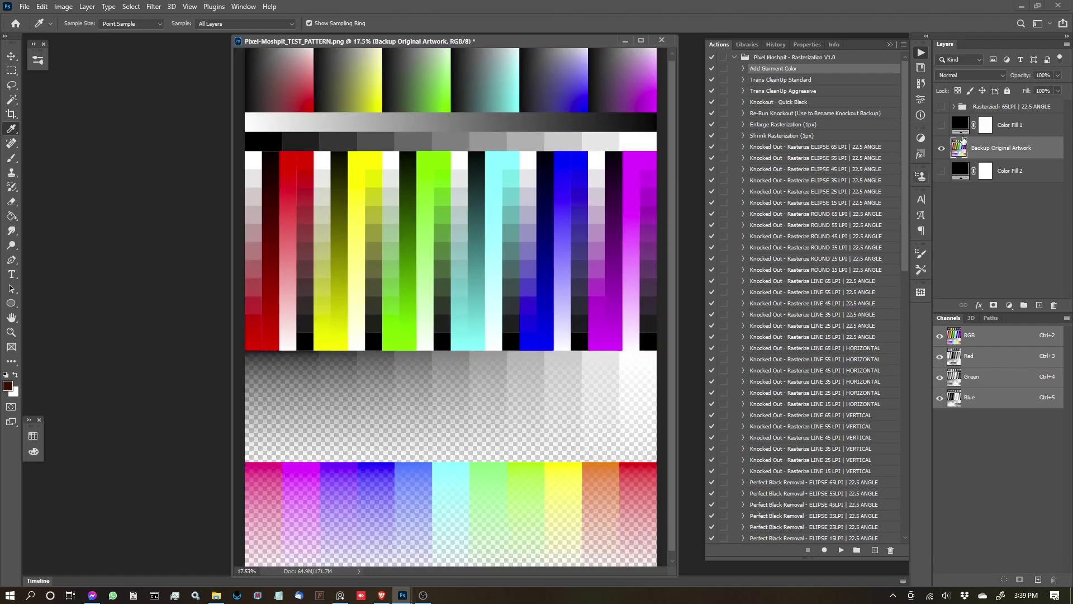
left_click(1006, 125)
left_click(1022, 109, "shift")
left_click_drag(1032, 130, 1054, 305)
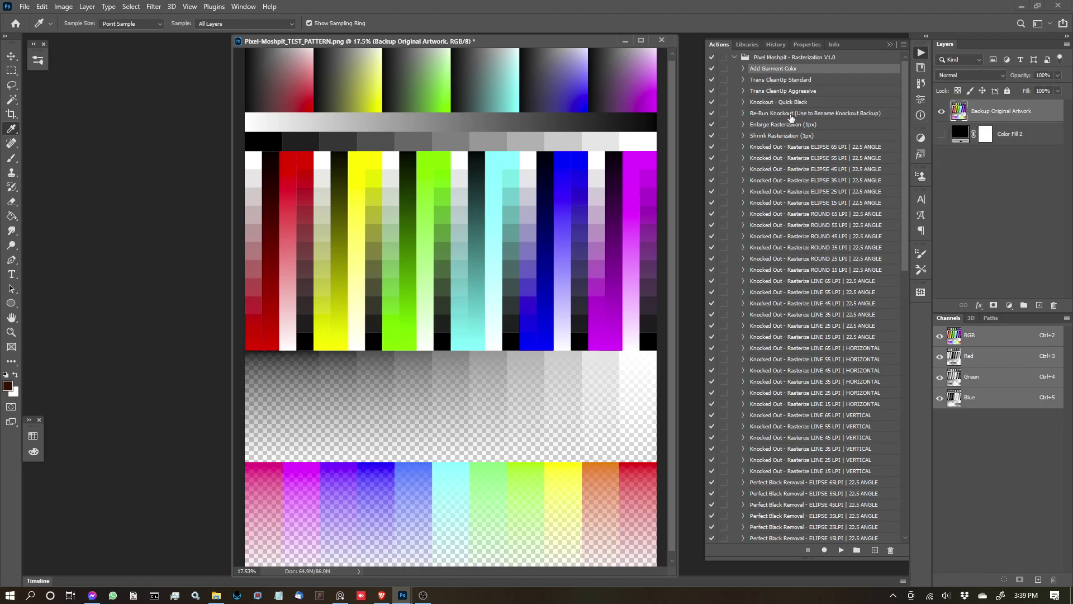
Run the Knockout - Quick Black action on the original artwork and show the black Color Fill 2 layer beneath it
left_click(778, 106)
left_click(841, 550)
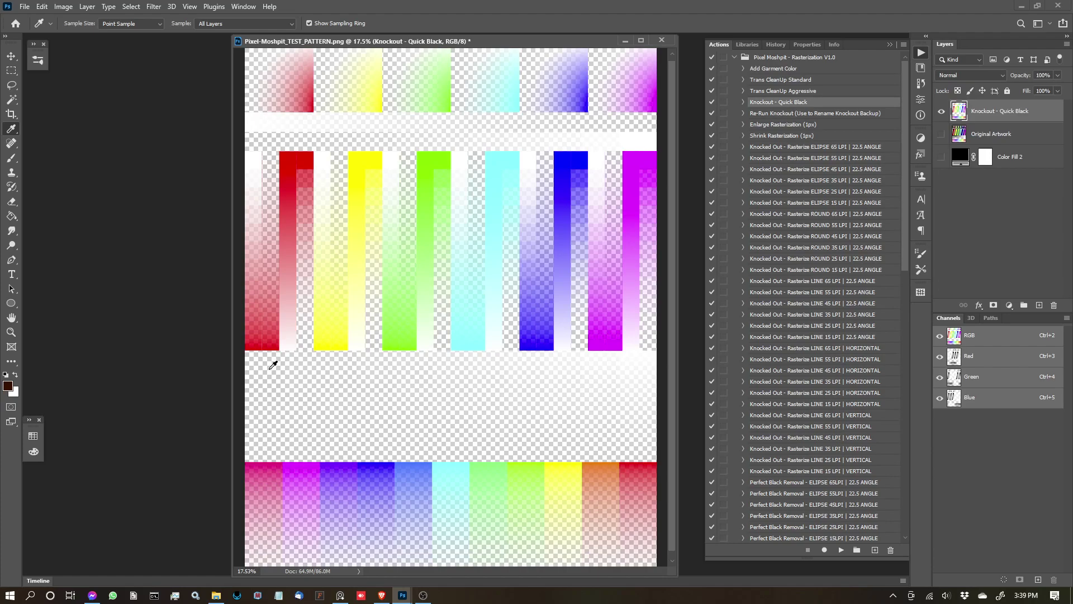
scroll(362, 371, "up", 5)
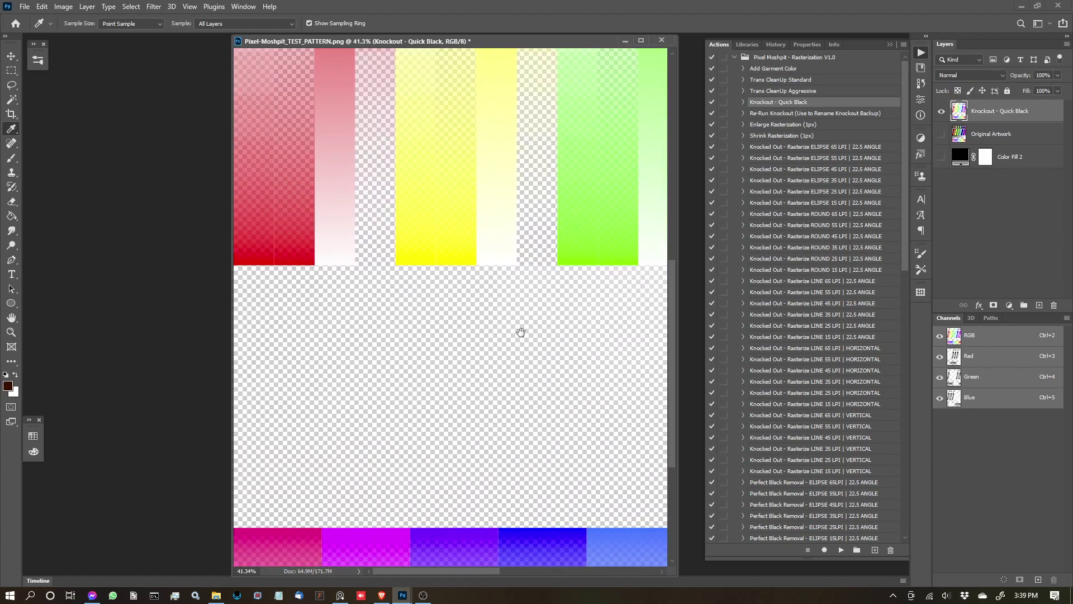
left_click(941, 157)
Examine how the knocked-out grey gradients and colour bars blend with the black fill, up close and in full view
left_click_drag(474, 352, 428, 344)
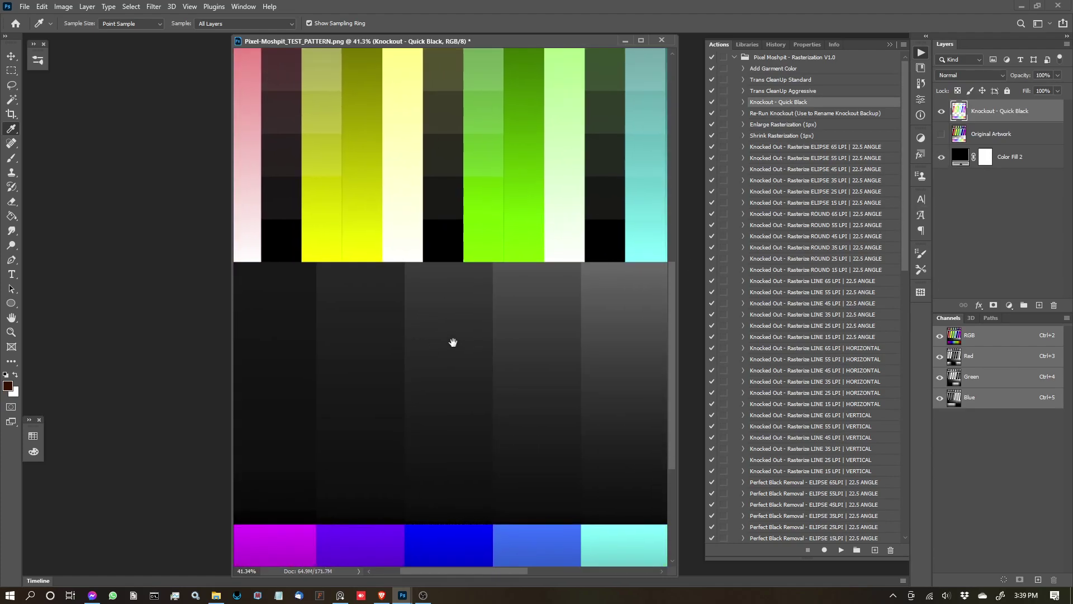
scroll(428, 344, "left", 2)
scroll(310, 318, "right", 8)
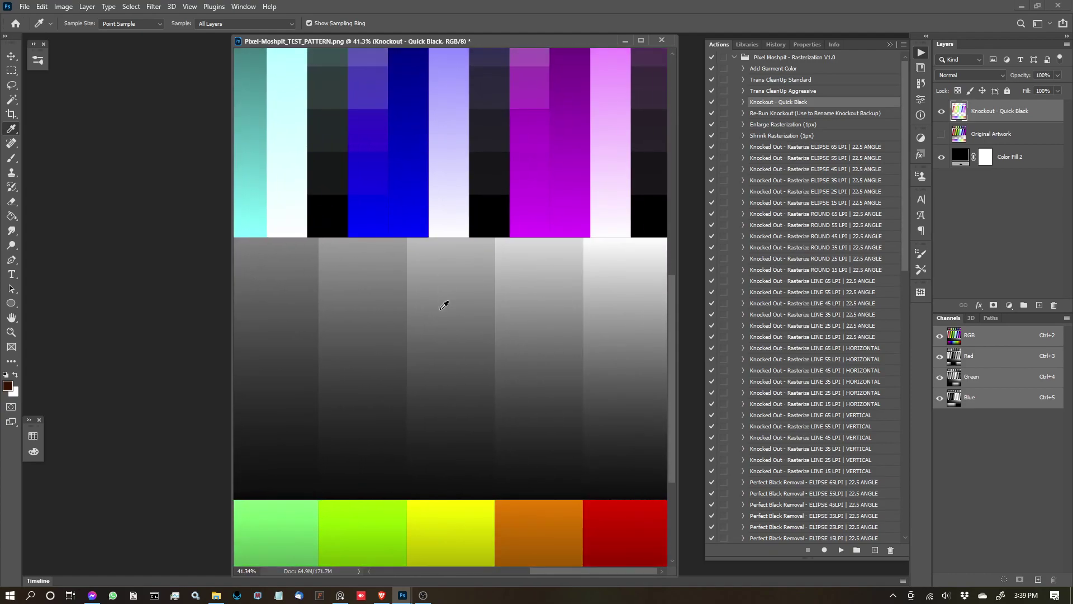
scroll(444, 305, "down", 6)
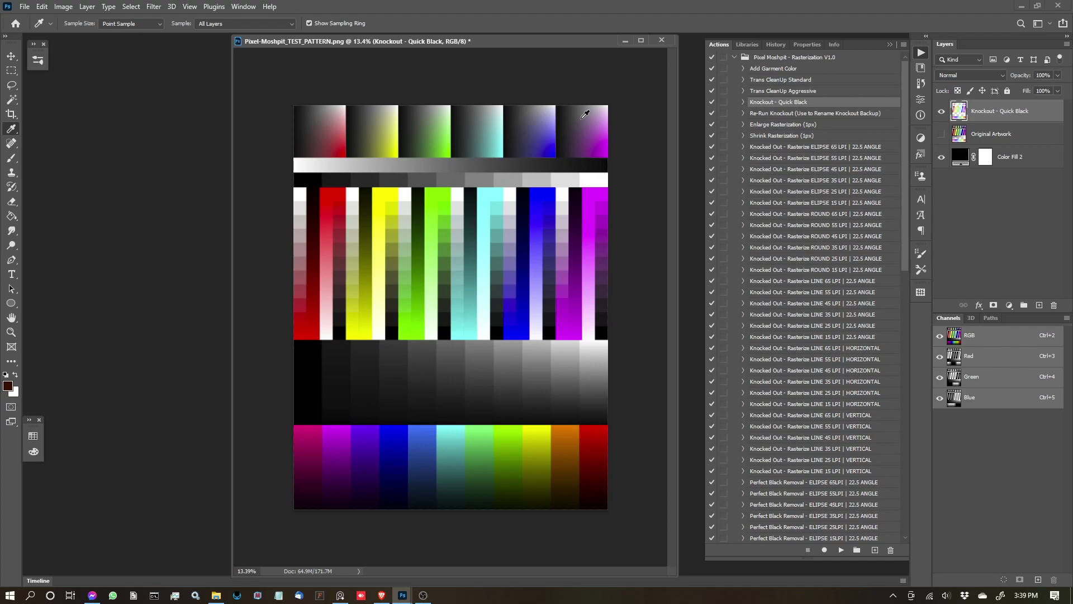
scroll(555, 176, "up", 2)
scroll(556, 176, "down", 3)
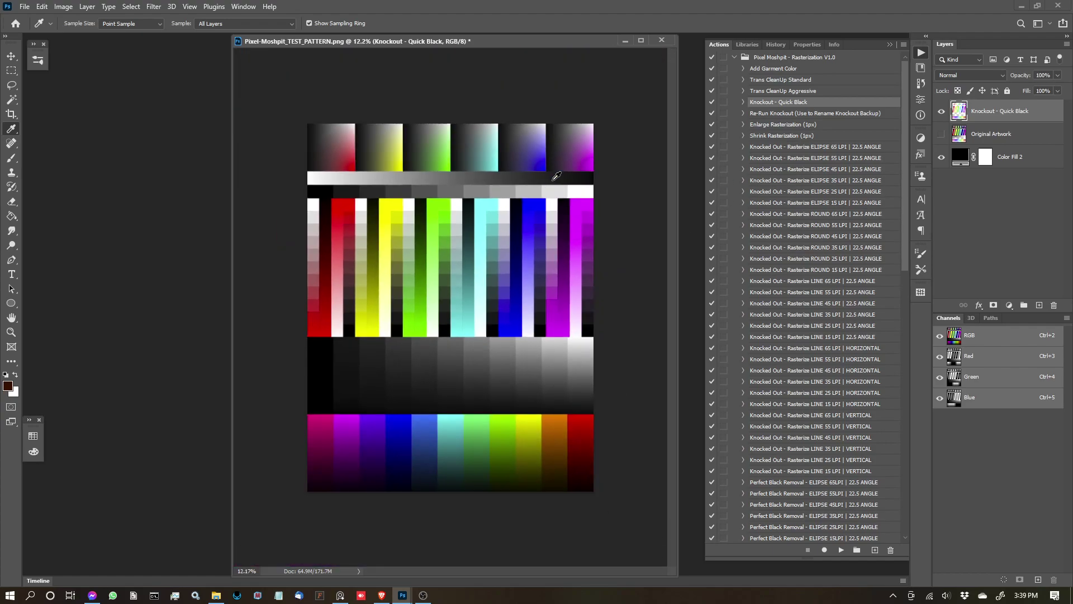
scroll(556, 177, "up", 2)
scroll(557, 176, "down", 1)
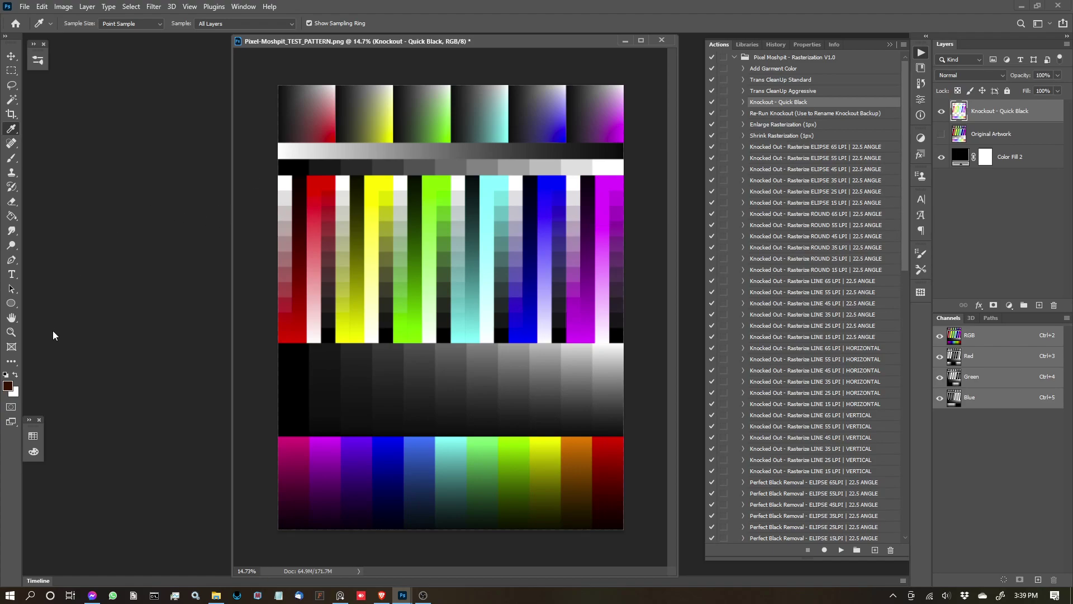
Switch to the death_row-gigapixel-scale-8_00x (1).png document and reposition its window in the workspace
key("ctrl+Tab")
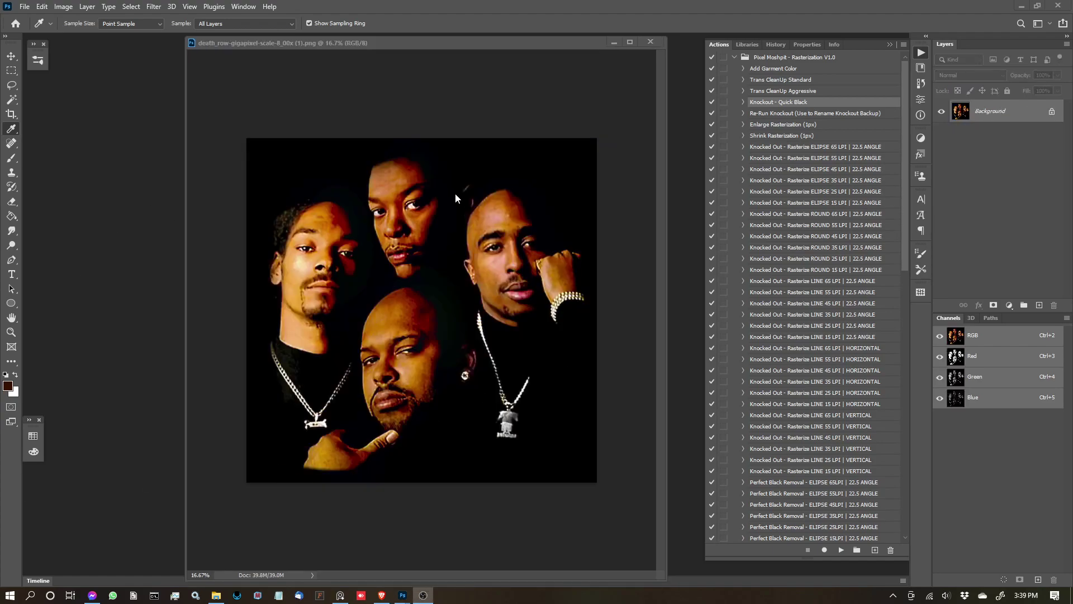
mouse_move(431, 43)
left_mouse_down()
mouse_move(450, 37)
mouse_move(438, 38)
left_mouse_up()
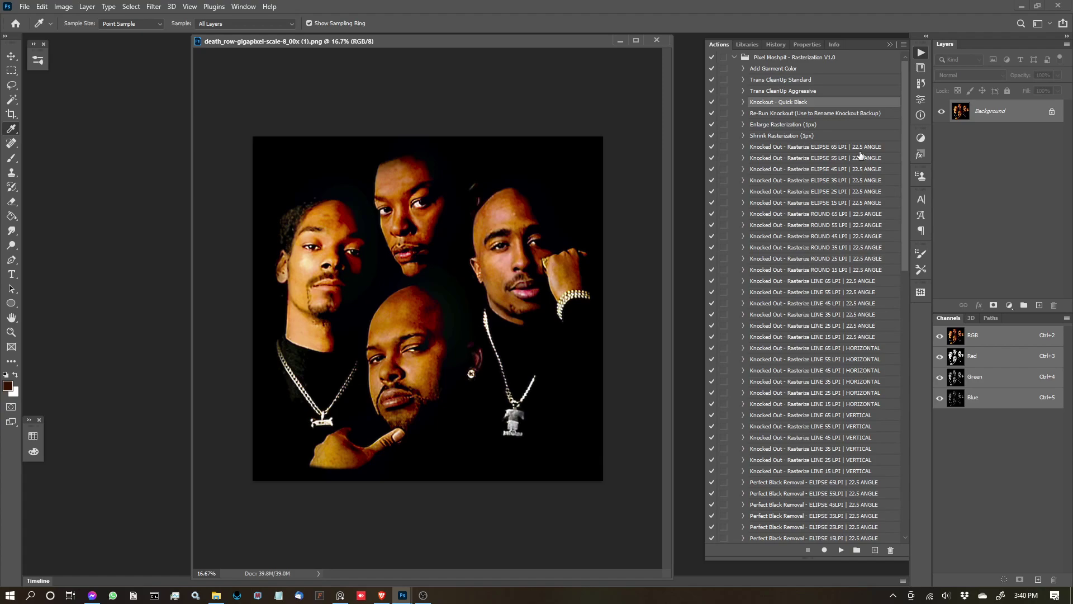
left_click(734, 57)
left_click(734, 58)
mouse_move(502, 41)
left_mouse_down()
mouse_move(474, 40)
mouse_move(491, 36)
left_mouse_up()
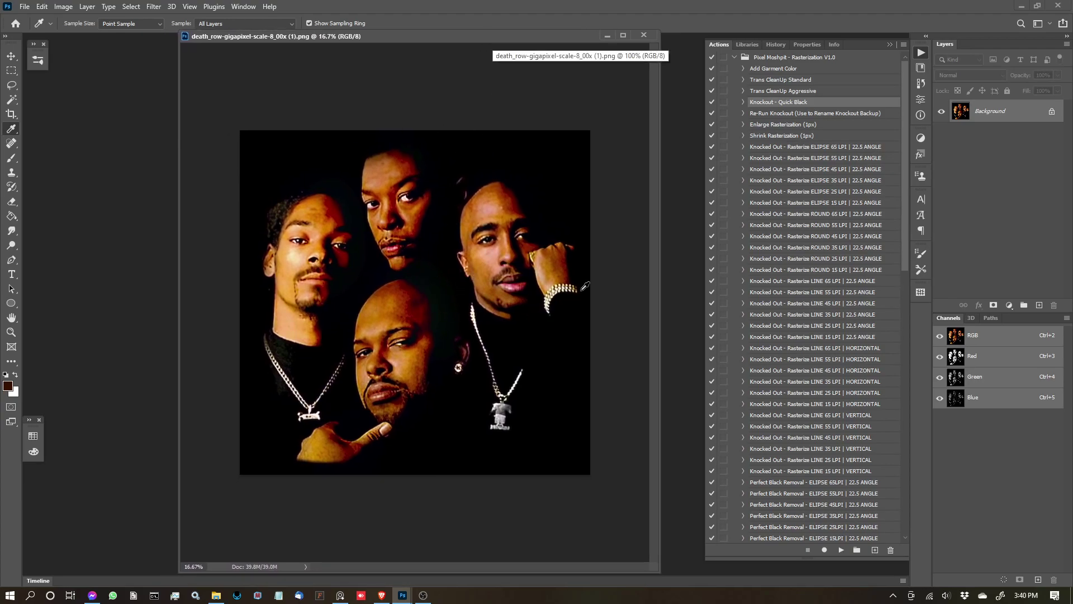
Resize the image to 14 inches wide at 300 pixels/inch, using Nearest Neighbor (hard edges) resampling
left_click(71, 8)
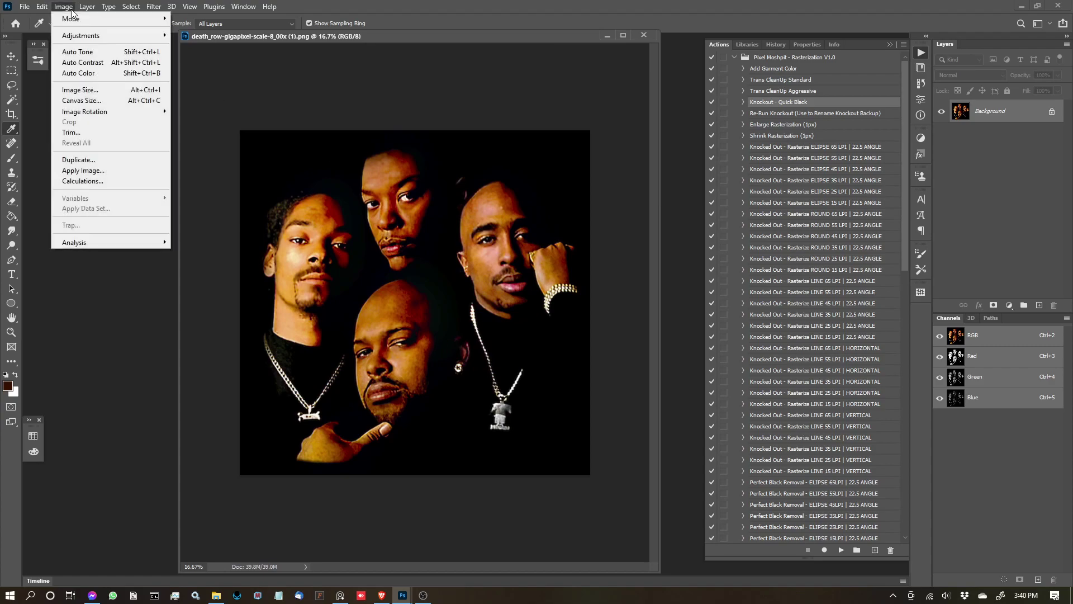
left_click(79, 89)
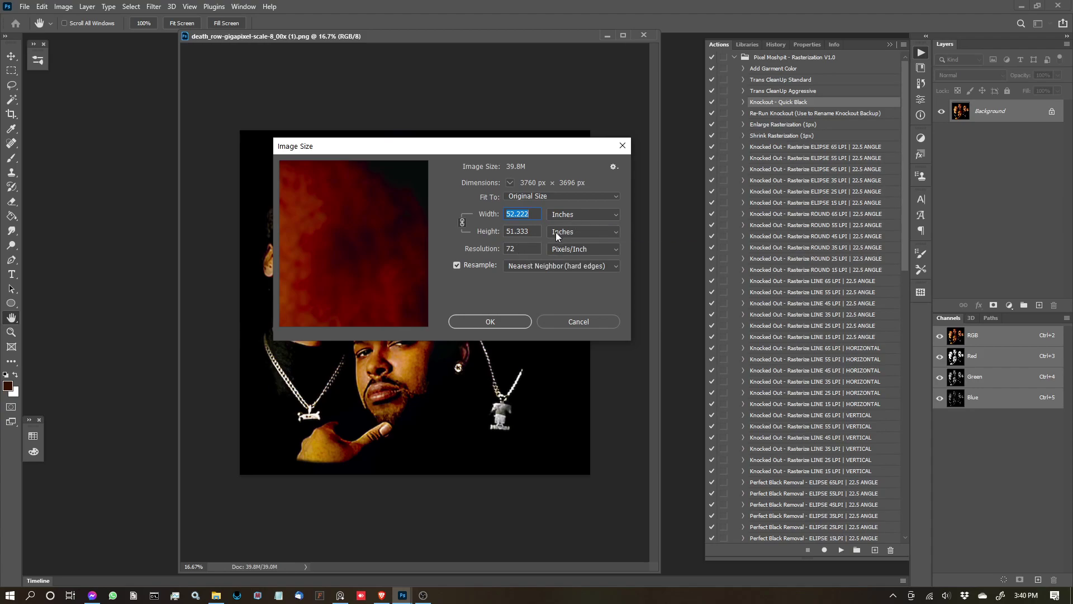
left_click(523, 250)
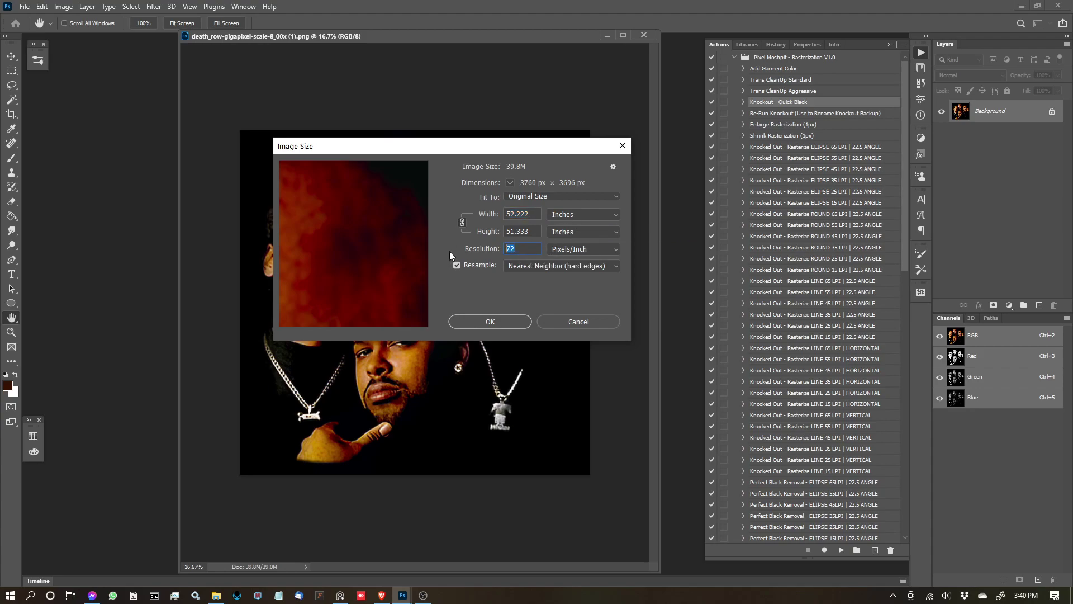
left_click(553, 215)
left_click(553, 216)
left_click(484, 212)
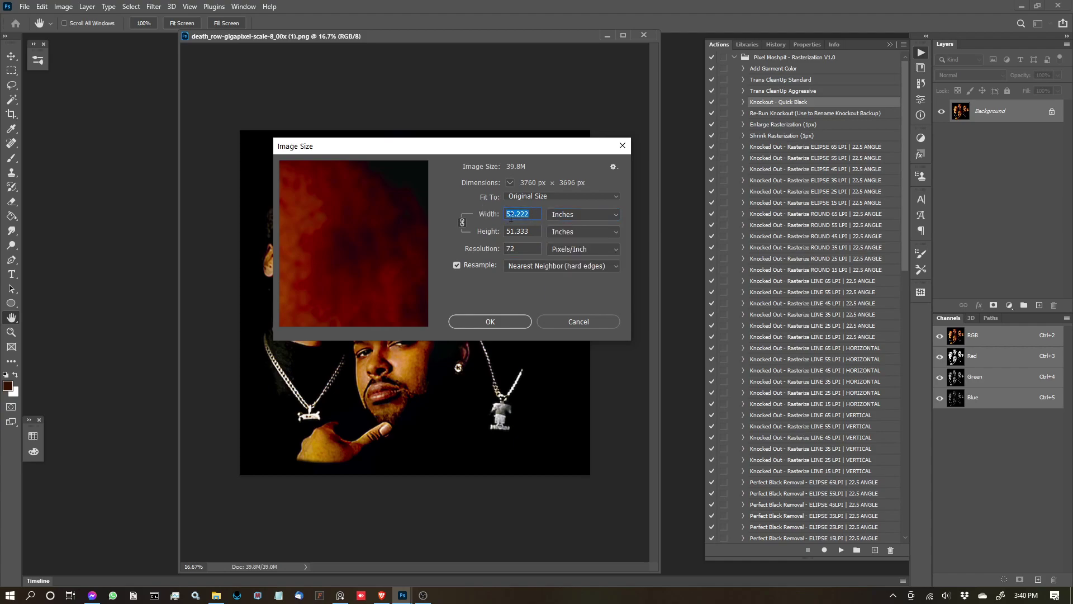
type("14")
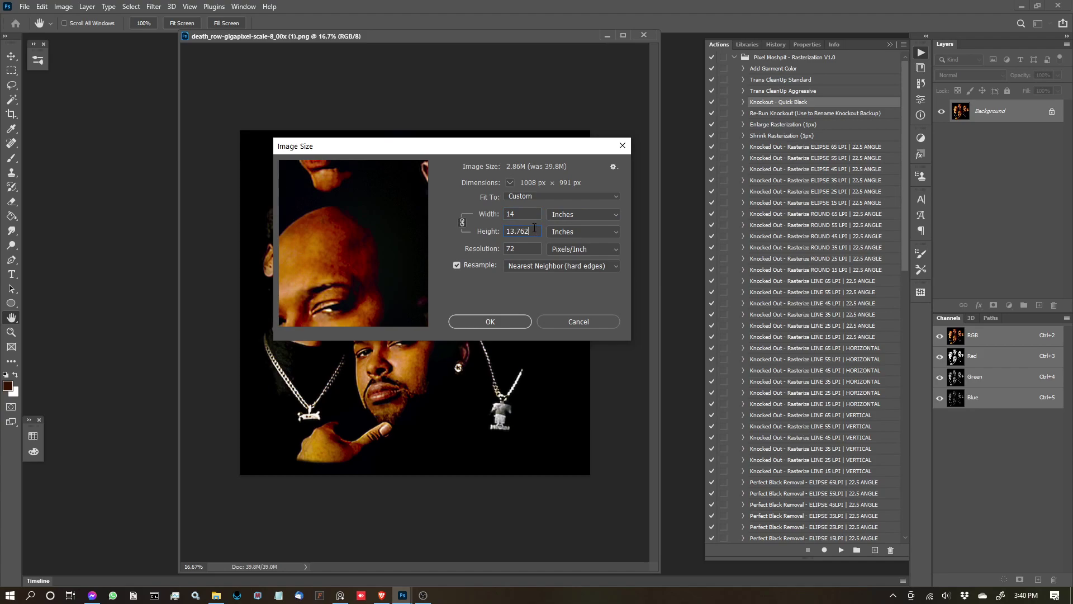
type("300")
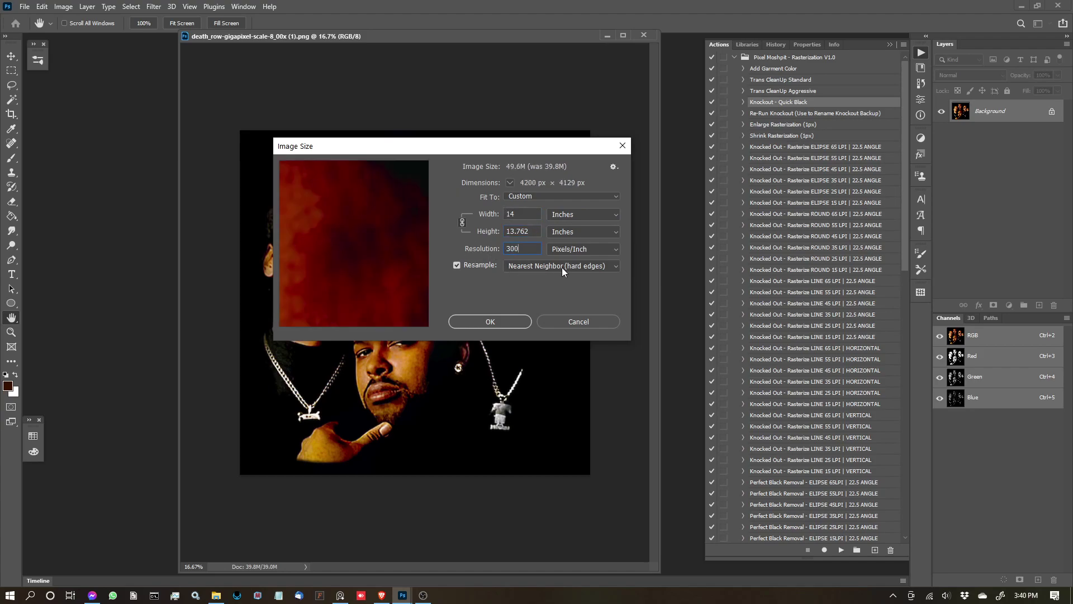
left_click(545, 267)
left_click(545, 266)
left_click(502, 323)
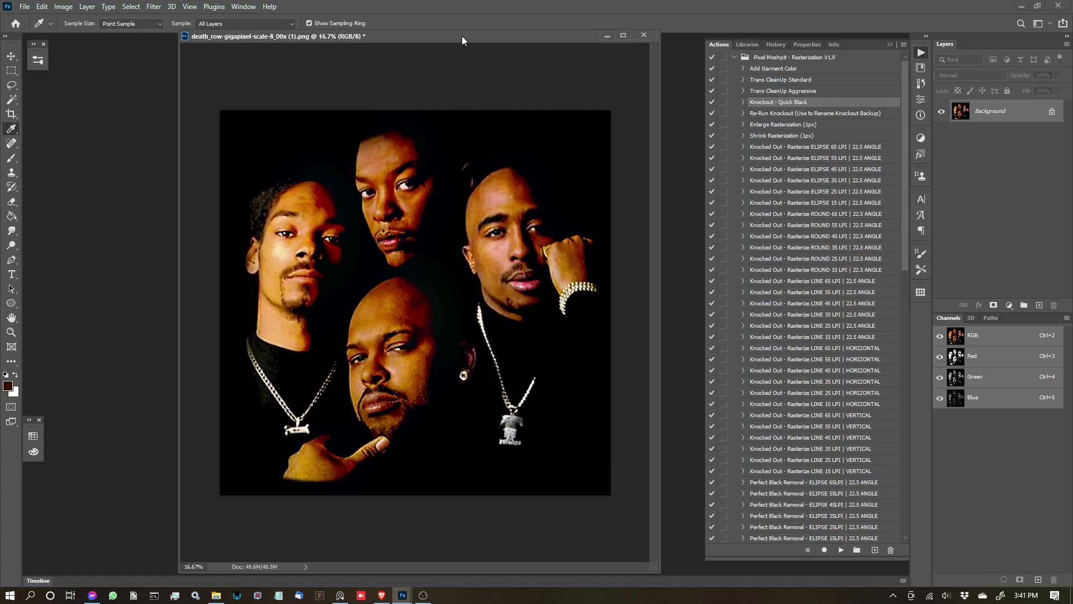
Shrink and reposition the document window, then unlock the Background layer and run the Knockout - Quick Black action on it
left_click_drag(176, 35, 218, 84)
left_click_drag(414, 92, 402, 57)
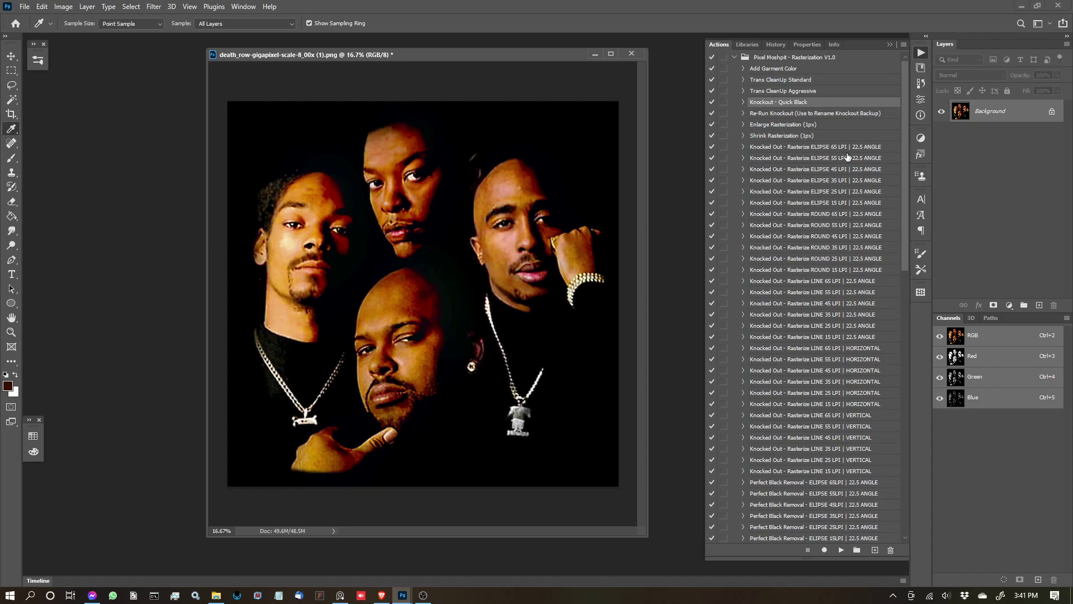
left_click(1052, 112)
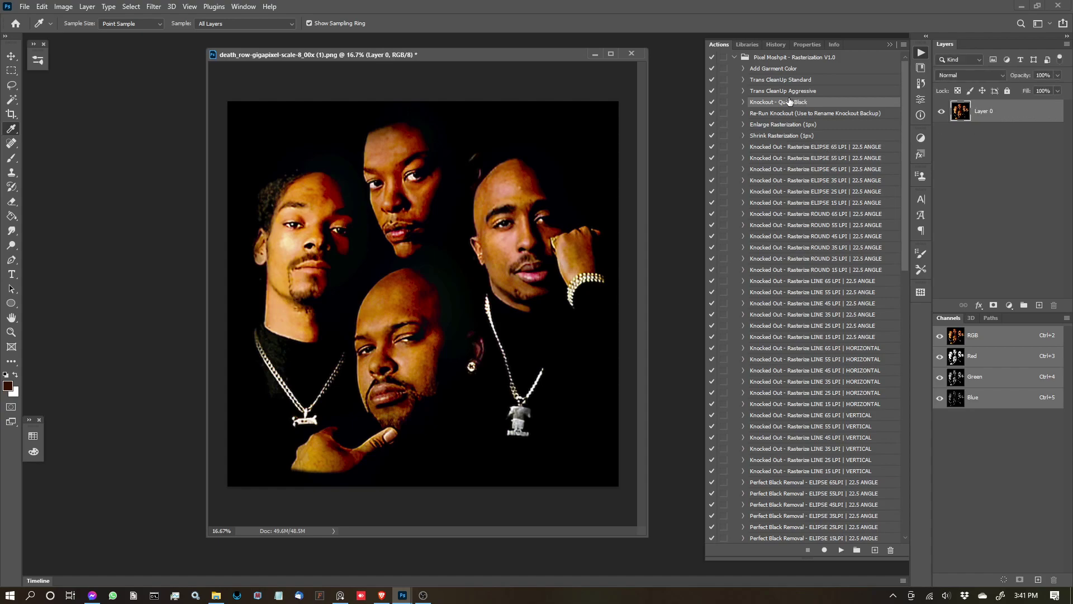
left_click(841, 550)
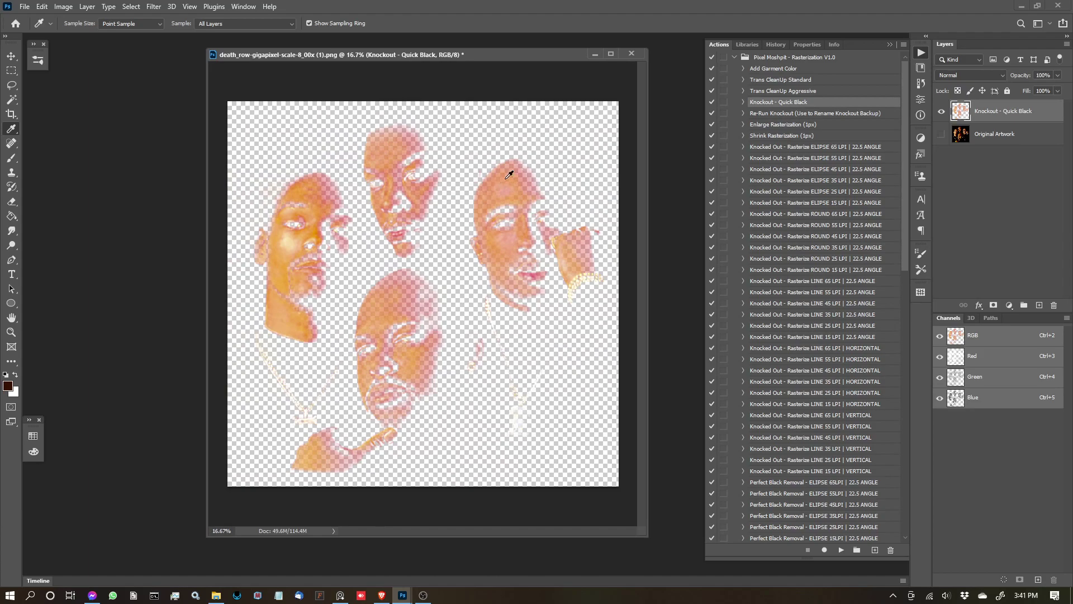
Inspect the knocked-out faces up close and run the Knocked Out - Rasterize ELIPSE 65 LPI | 22.5 ANGLE action
scroll(428, 122, "up", 10)
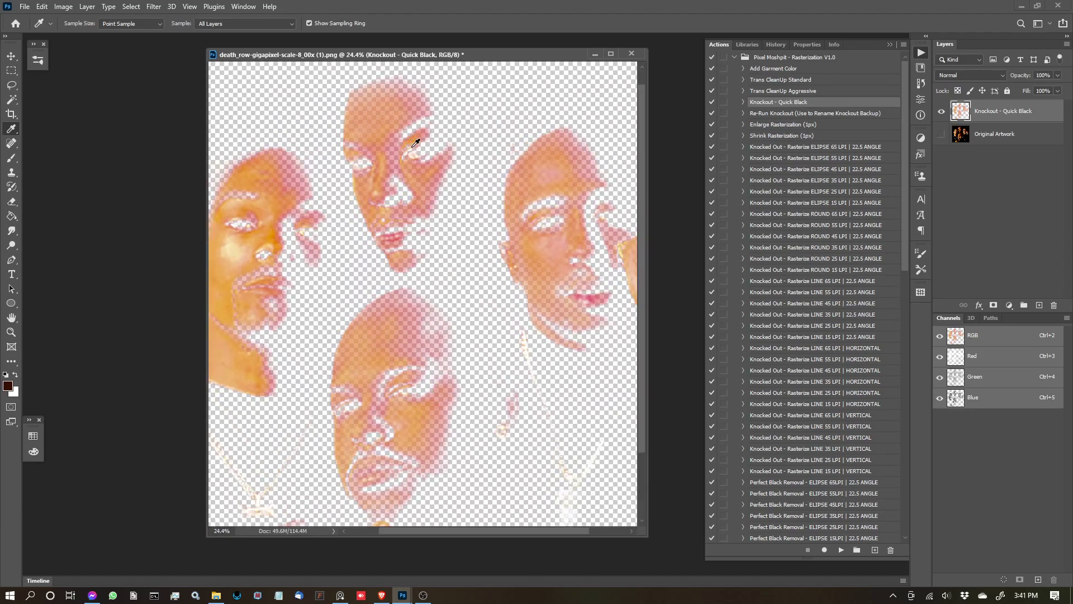
scroll(461, 239, "up", 10)
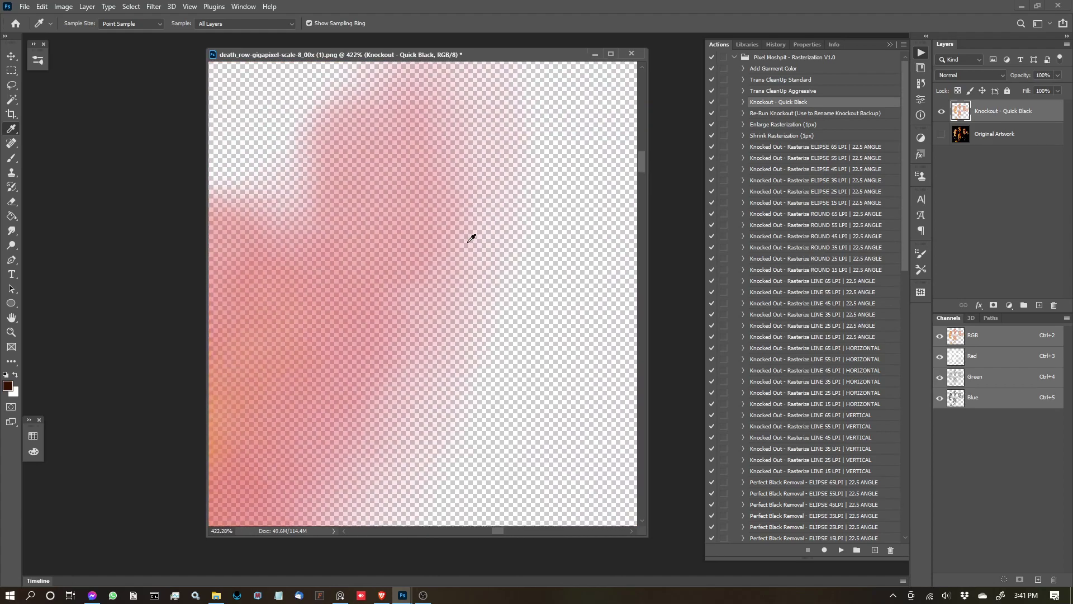
scroll(434, 209, "down", 20)
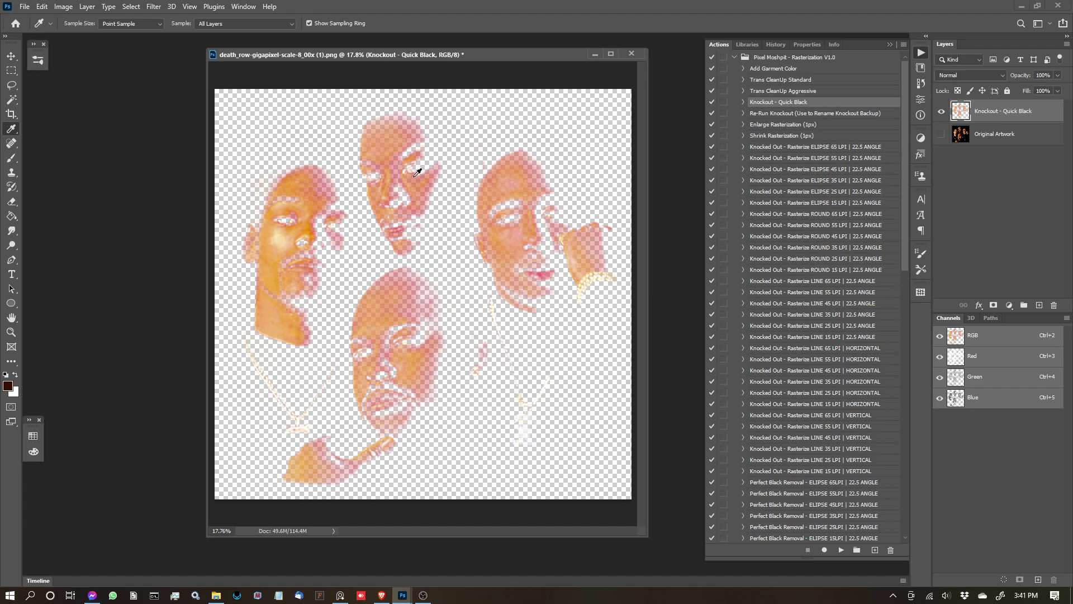
left_click(823, 148)
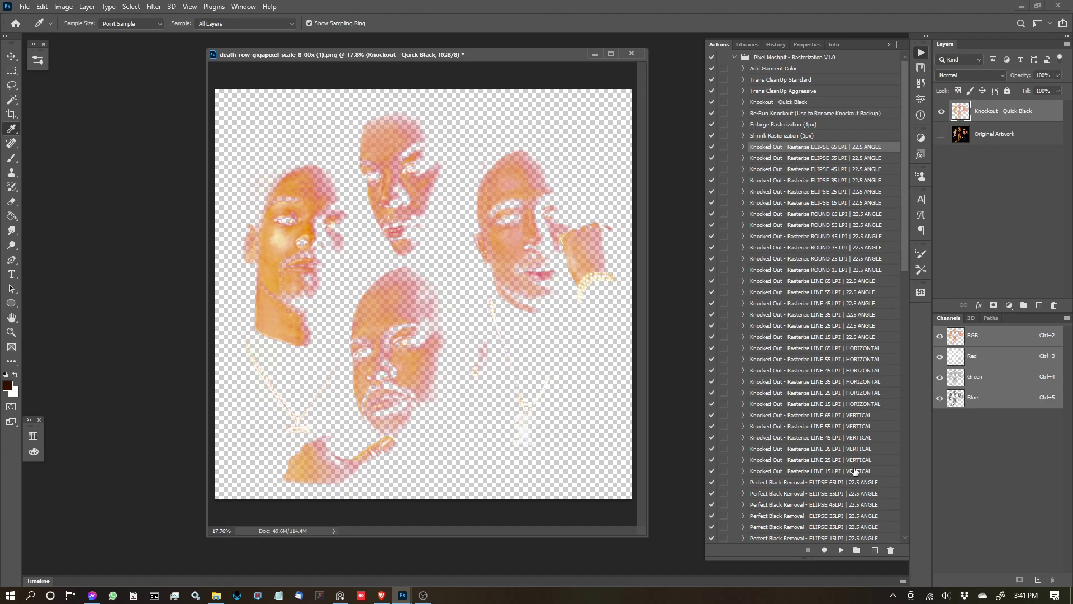
left_click(843, 552)
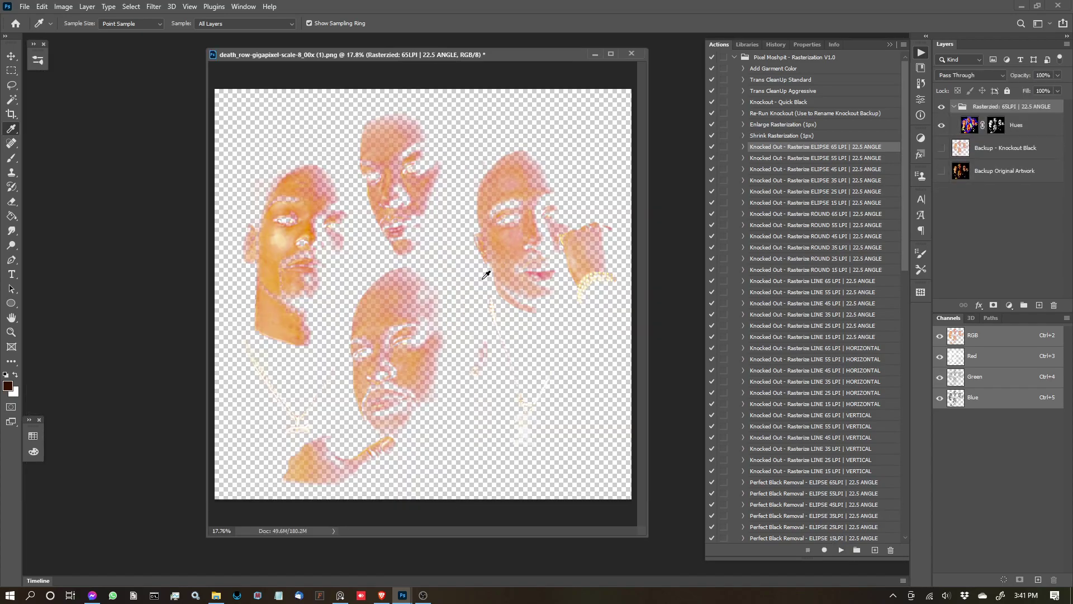
Run the Add Garment Color action and move the black Color Fill 1 layer directly beneath the rasterized 65LPI group
left_click(773, 68)
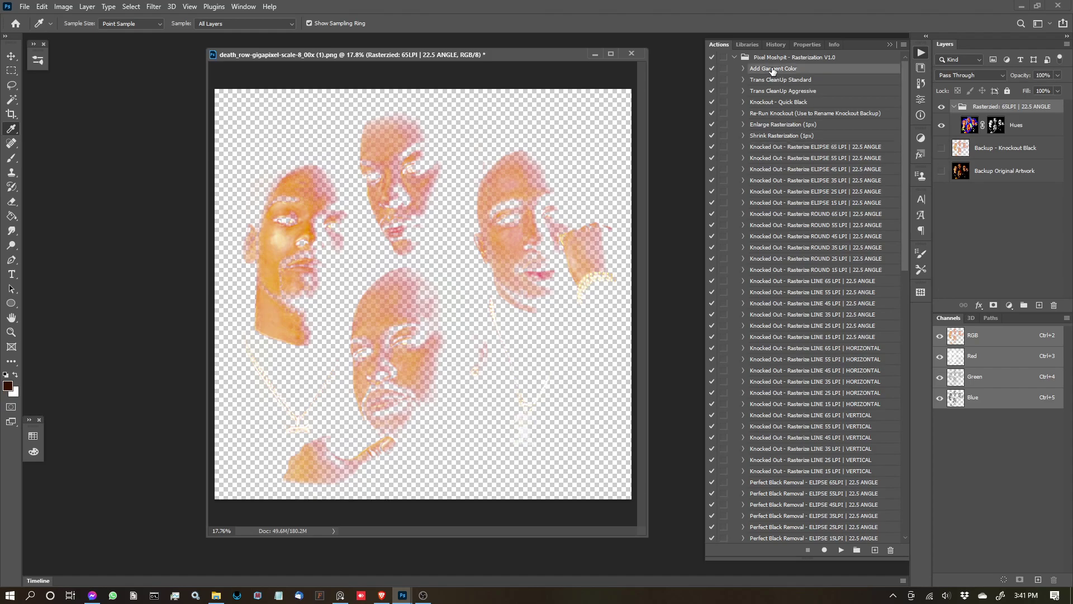
left_click(842, 550)
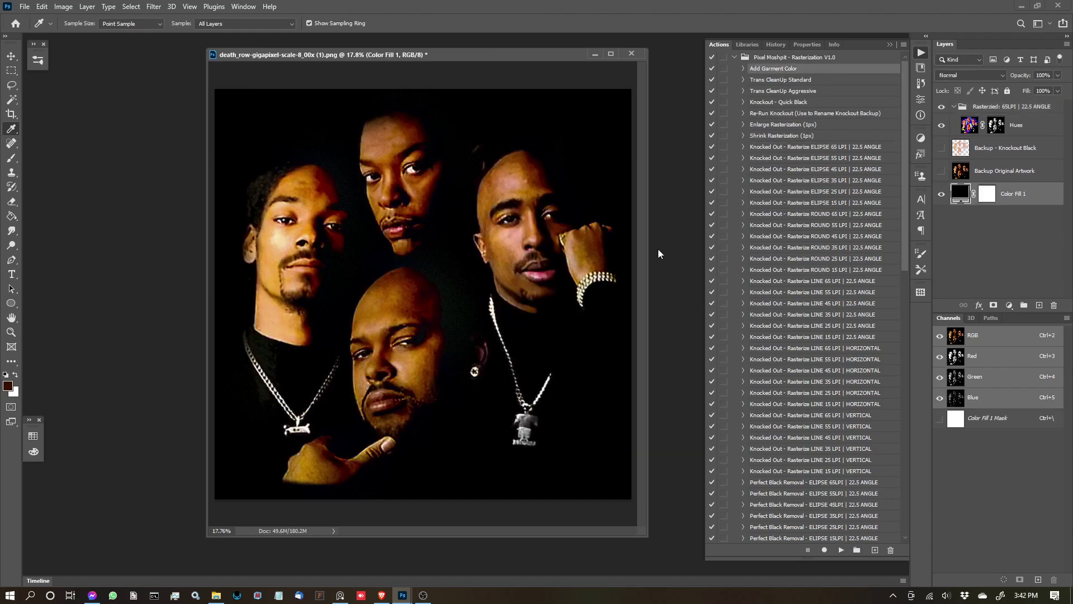
left_click_drag(1001, 177, 993, 139)
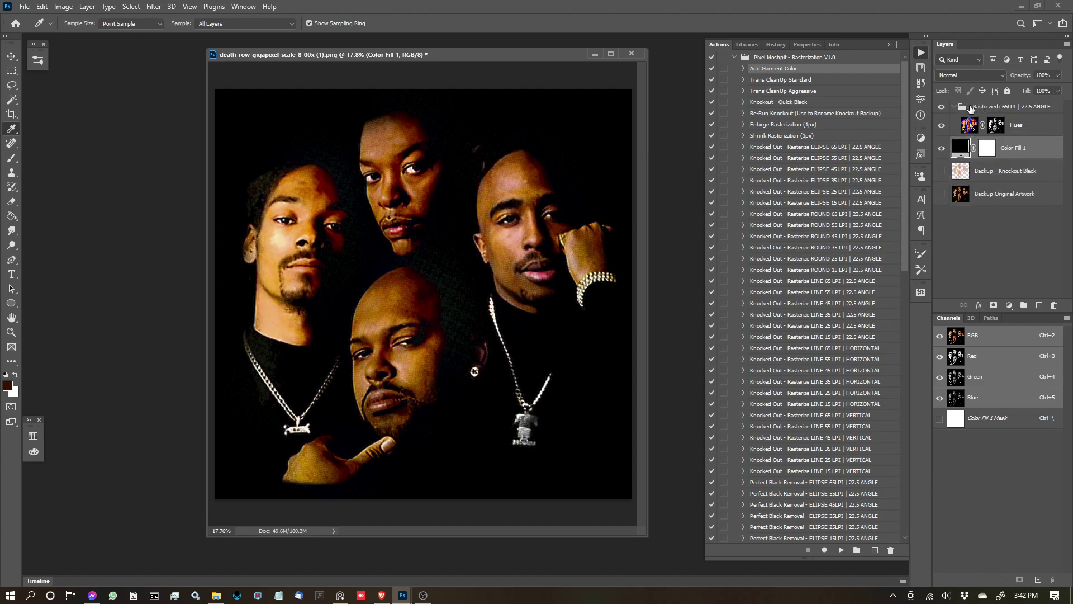
Delete the Backup - Knockout Black layer, and show the Backup Original Artwork layer with the rasterized group collapsed
left_click_drag(1009, 177, 1054, 305)
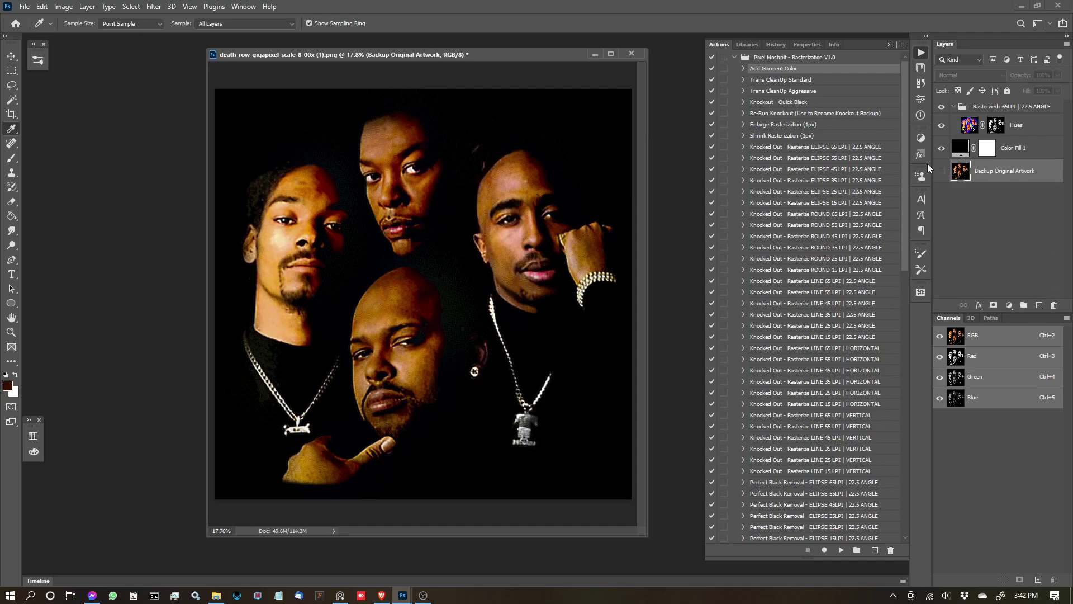
left_click(941, 171)
left_click(953, 106)
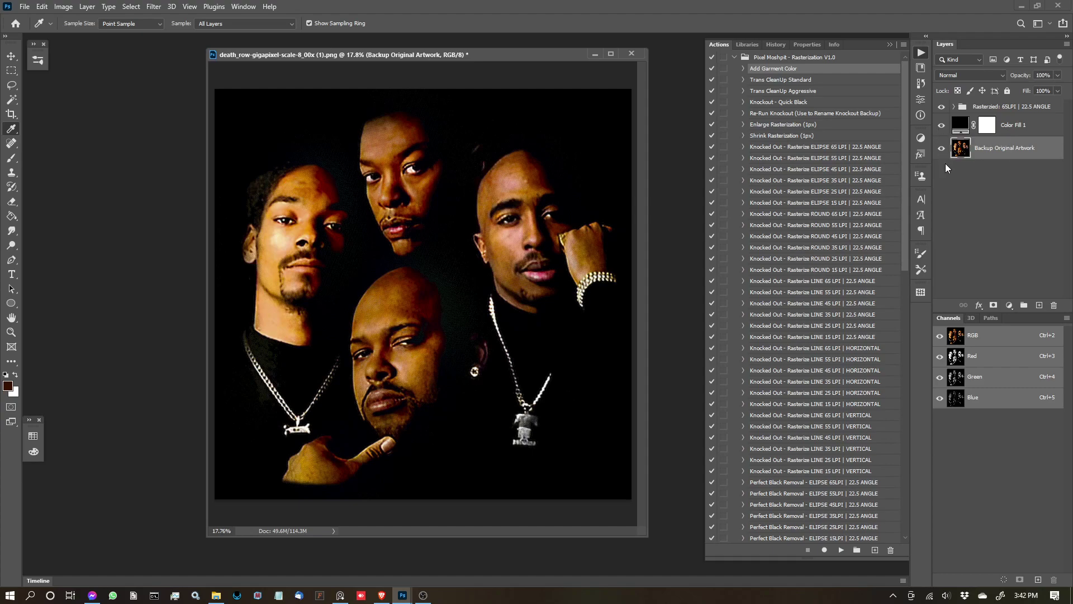
Compare the rasterized result with the original artwork by toggling the rasterized group and Color Fill 1, ending with both shown
left_click(941, 124)
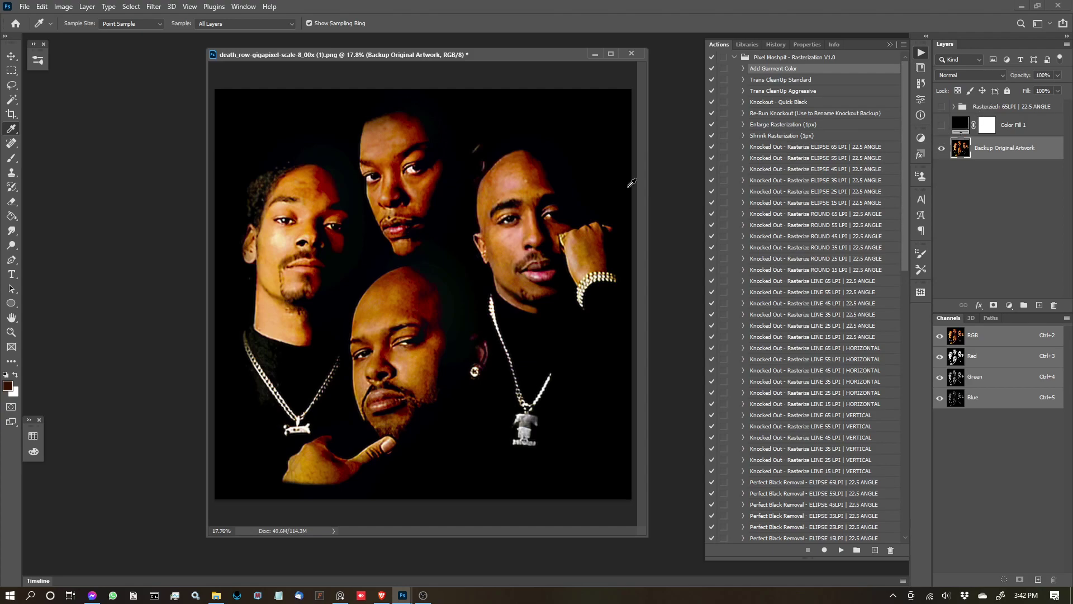
left_click(942, 129)
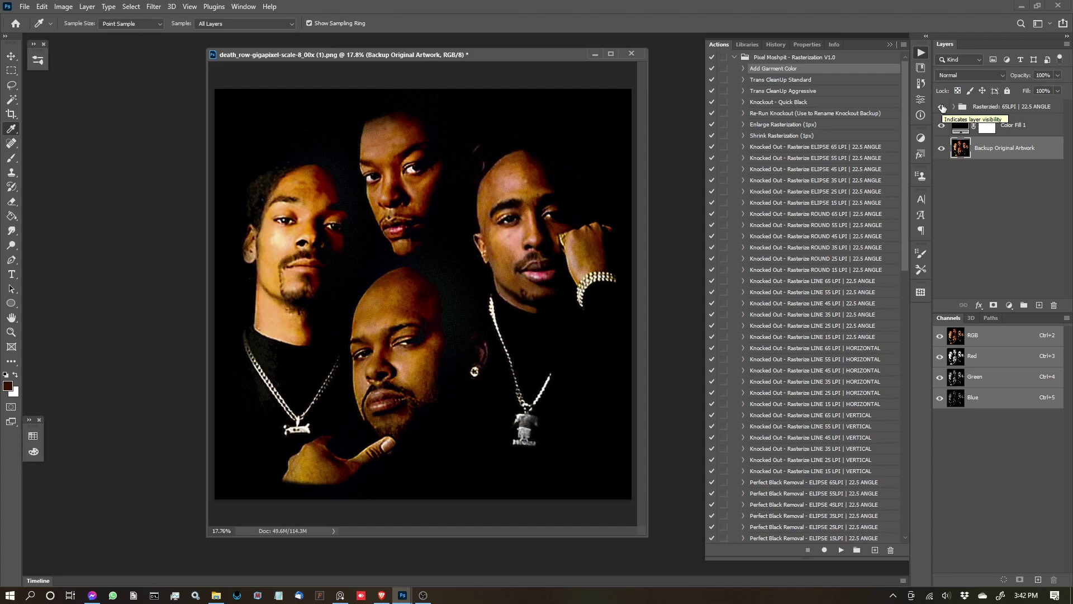
left_click(942, 125)
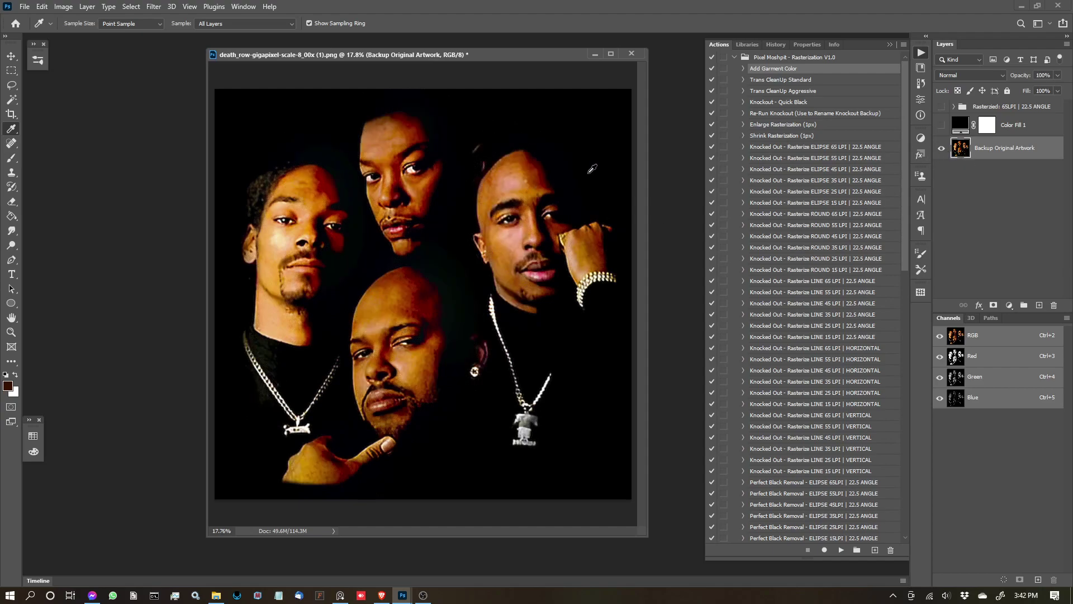
left_click(941, 125)
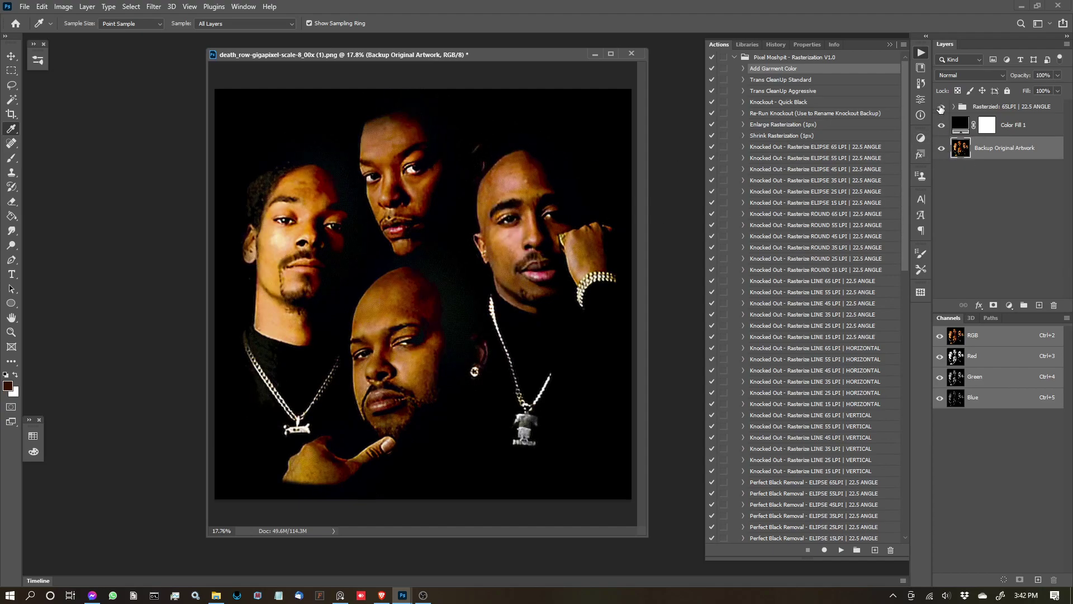
Hide the Backup Original Artwork and Color Fill 1 layers, and select and expand the rasterized 65LPI group
left_click(941, 150)
left_click(942, 126)
left_click(976, 108)
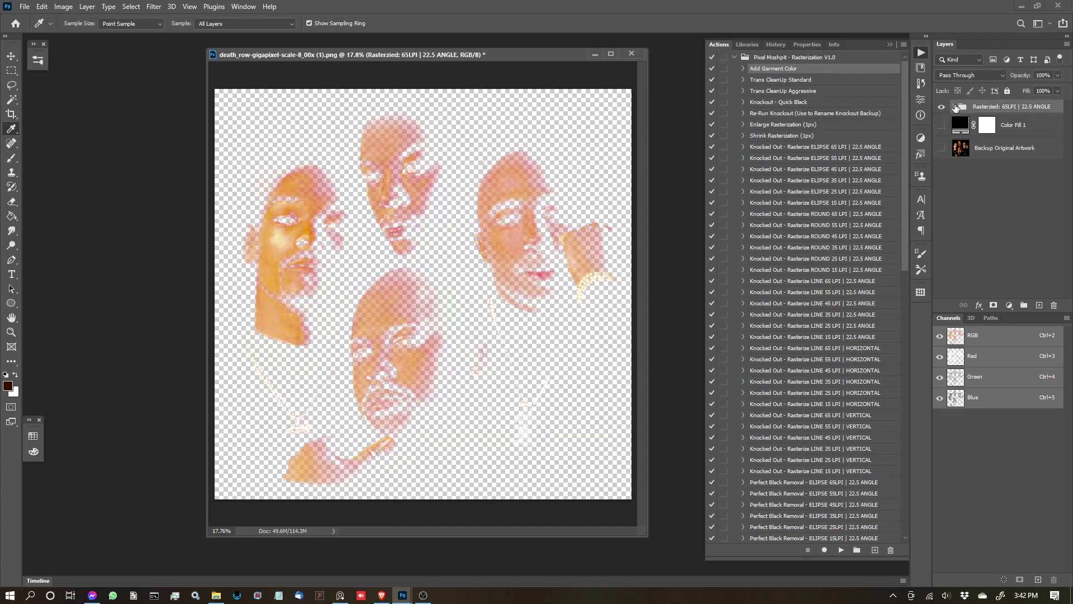
left_click(954, 106)
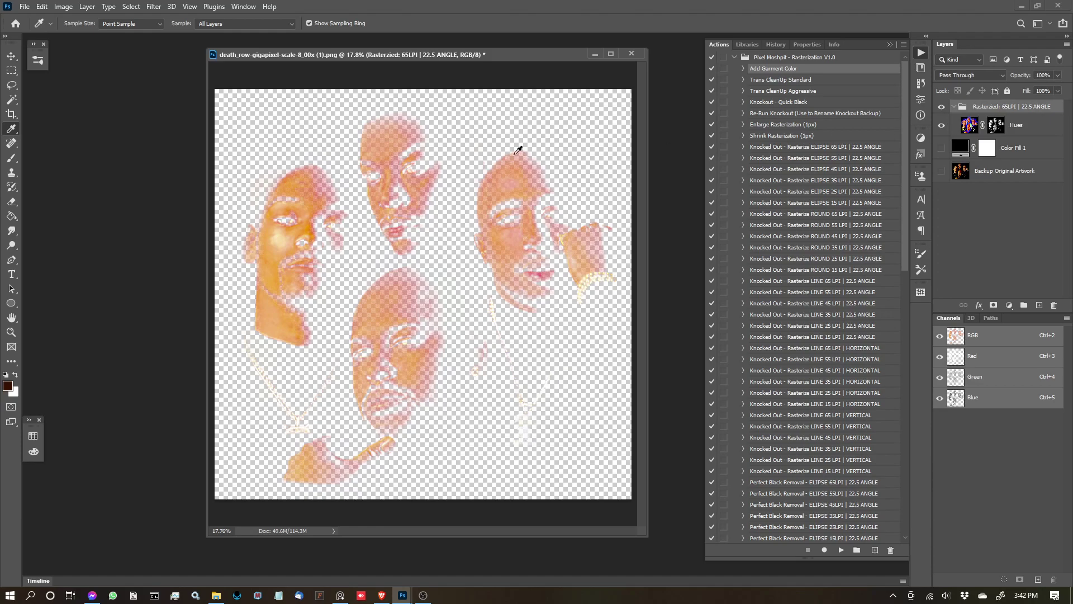
Show the Color Fill 1 layer behind the rasterized group and bring the top face's eye into close view
scroll(413, 124, "up", 8)
left_click(942, 148)
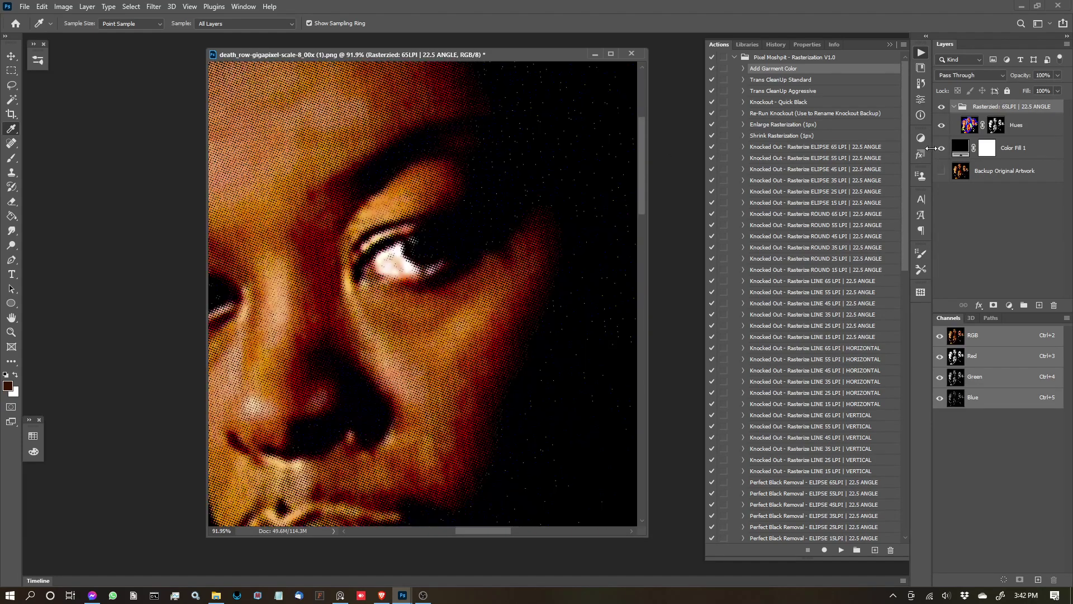
scroll(525, 160, "up", 3)
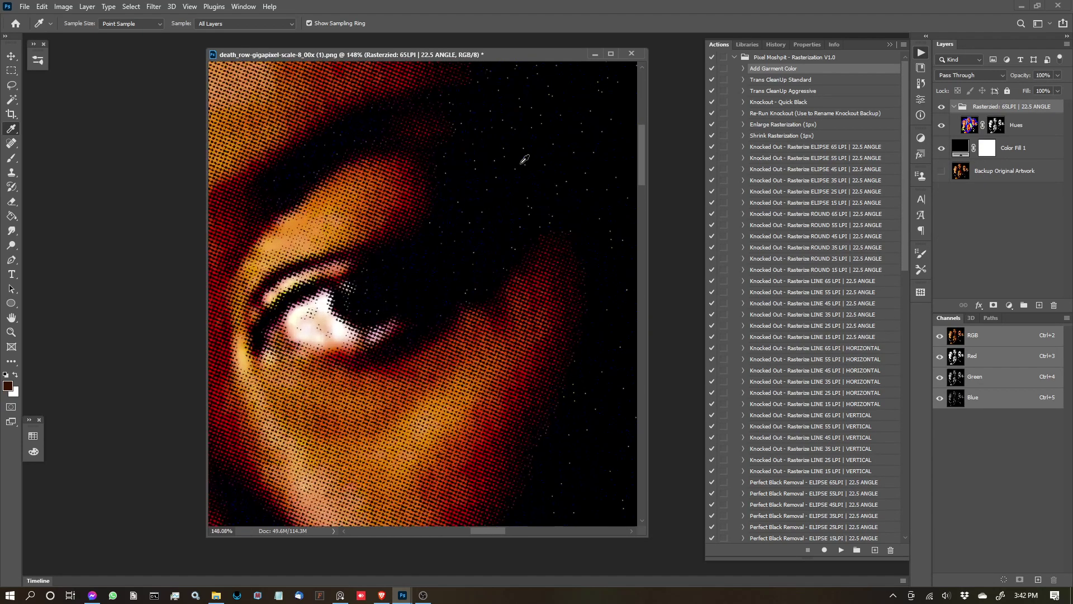
Examine the halftone dots along the top face's edge and in the surrounding black background at several magnifications
scroll(525, 159, "up", 6)
left_click_drag(354, 244, 421, 267)
left_click_drag(386, 204, 484, 282)
scroll(478, 266, "down", 5)
left_click_drag(446, 182, 515, 391)
scroll(451, 301, "down", 2)
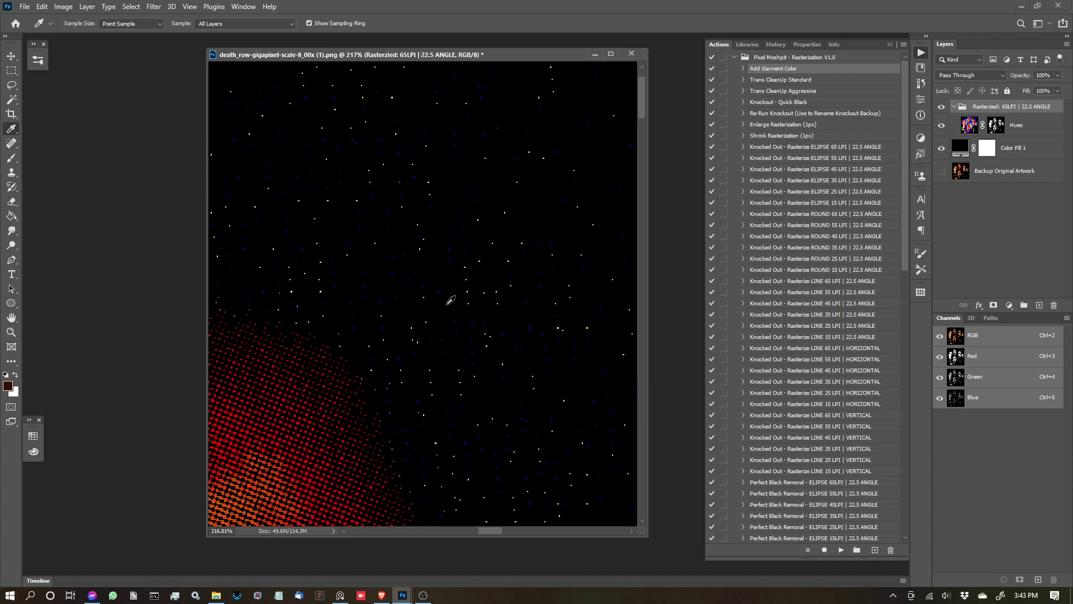
scroll(370, 259, "up", 3)
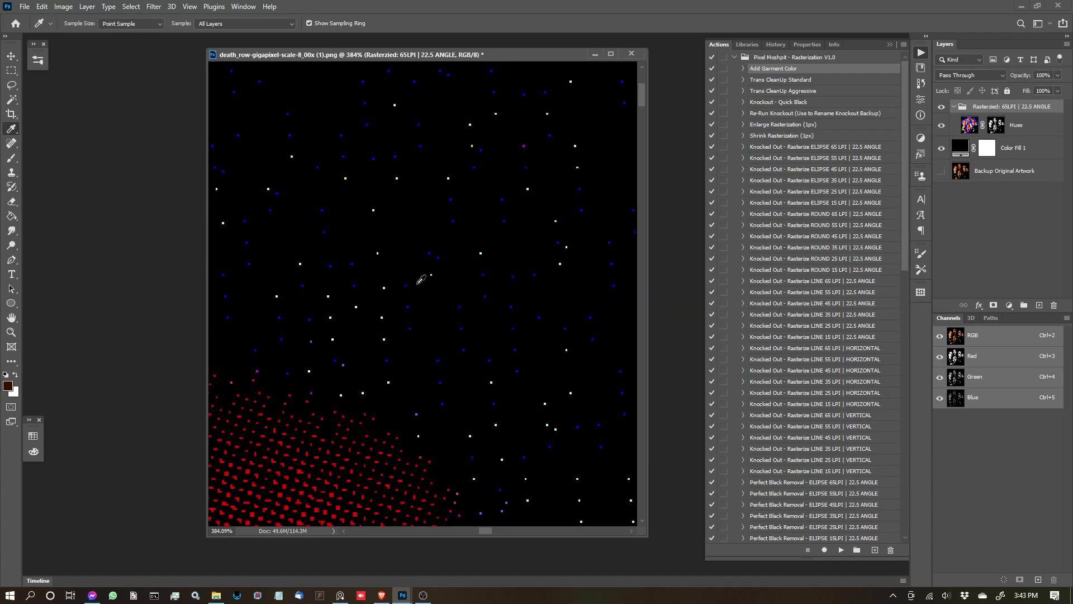
scroll(421, 279, "down", 4)
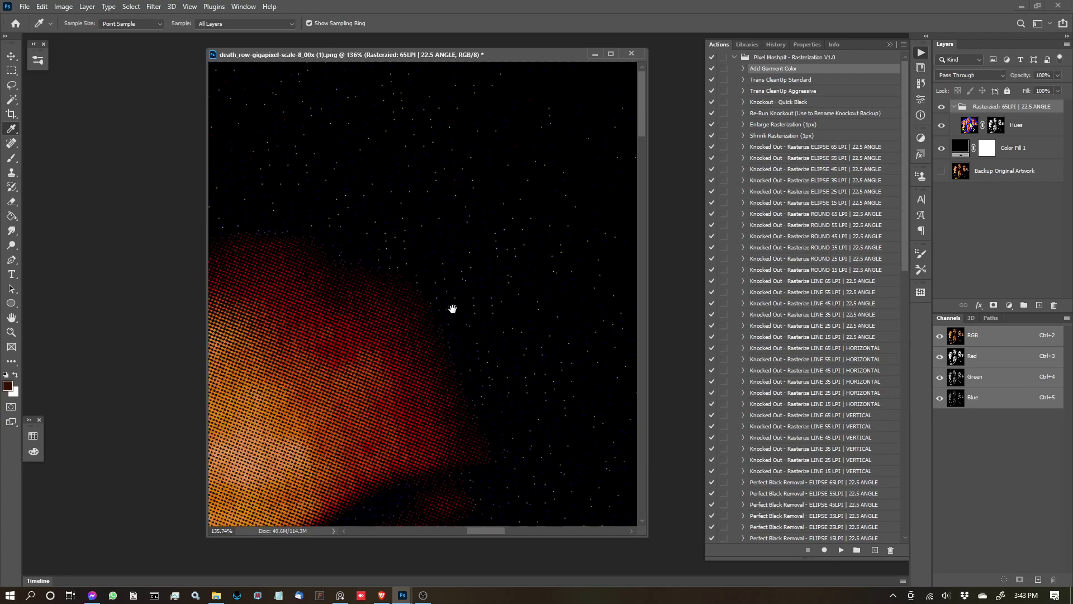
scroll(472, 246, "up", 4)
scroll(435, 218, "down", 2)
scroll(435, 218, "down", 2)
scroll(431, 216, "up", 3)
scroll(427, 215, "down", 3)
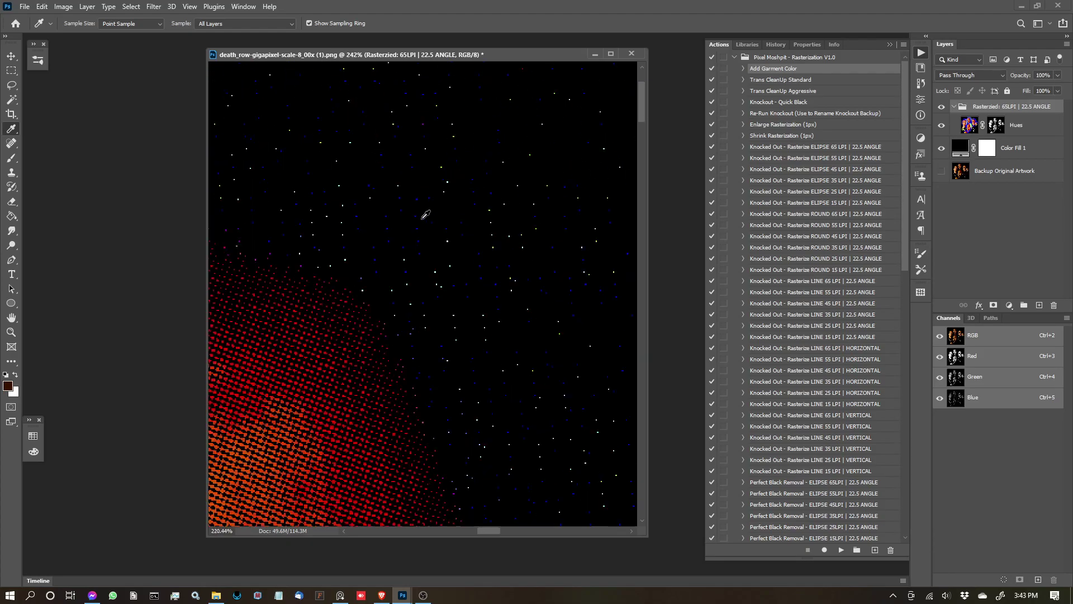
Examine the rasterized faces over black at several magnifications and switch the document to full screen mode with menu bar
scroll(426, 216, "down", 4)
scroll(401, 237, "down", 1)
scroll(447, 258, "up", 1)
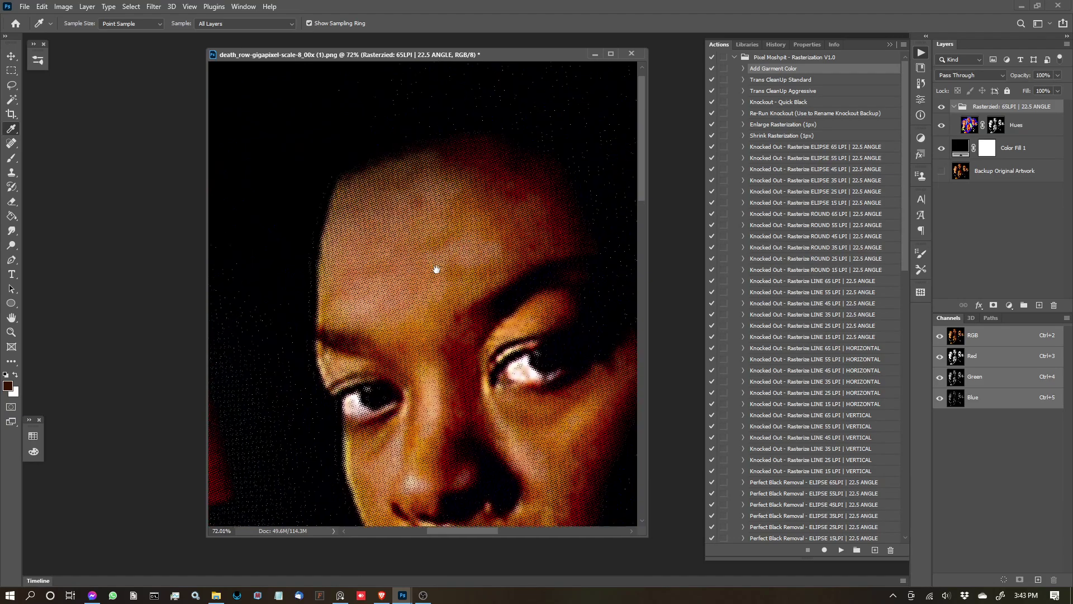
left_click_drag(355, 220, 561, 105)
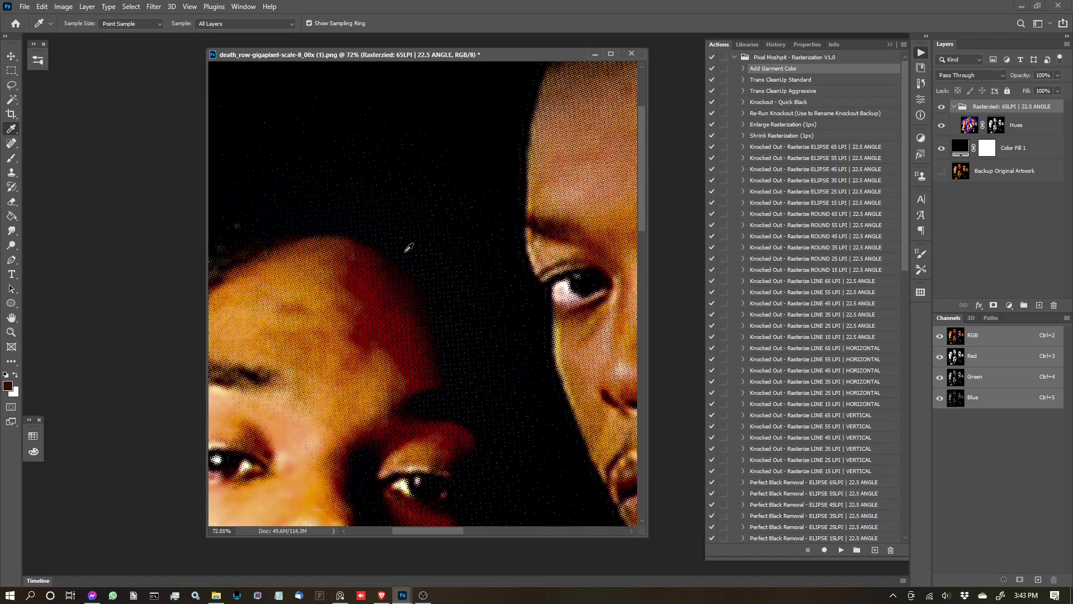
scroll(409, 247, "up", 2)
scroll(419, 240, "down", 6)
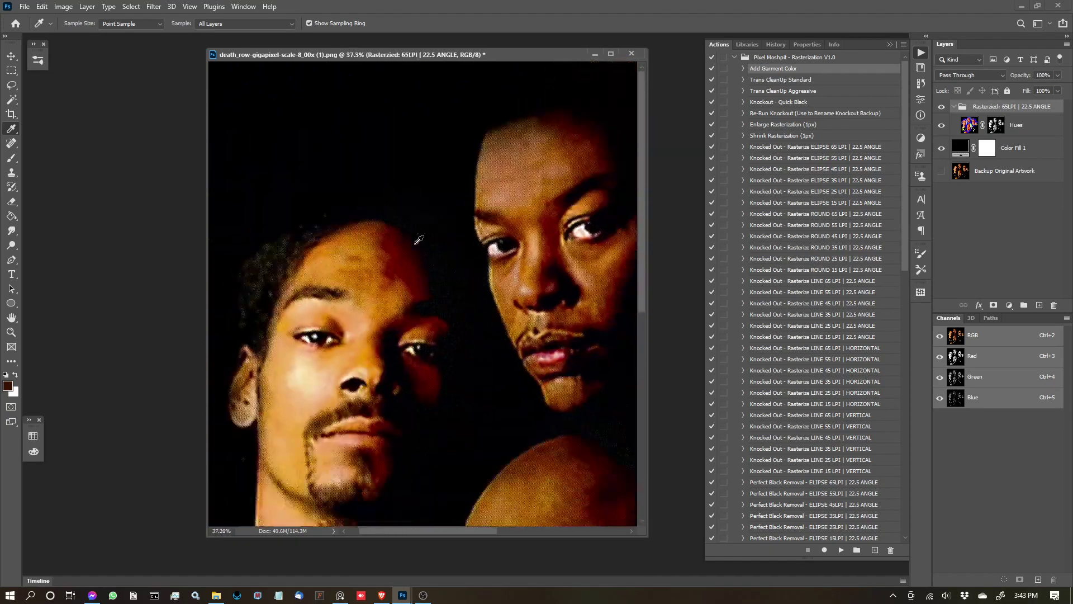
left_click_drag(522, 380, 470, 261)
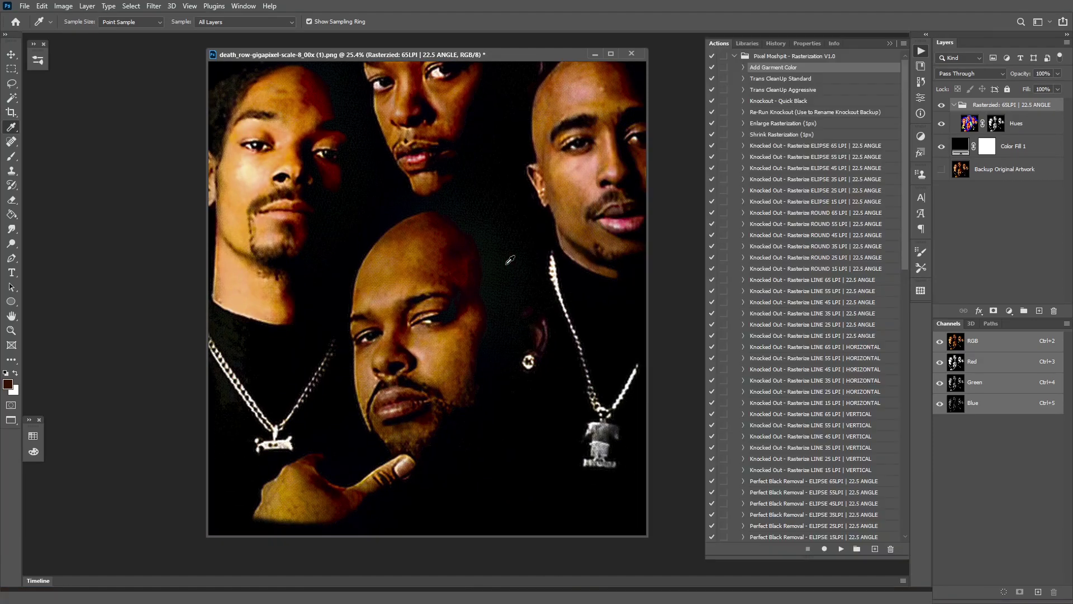
key("f")
left_click_drag(512, 199, 453, 233)
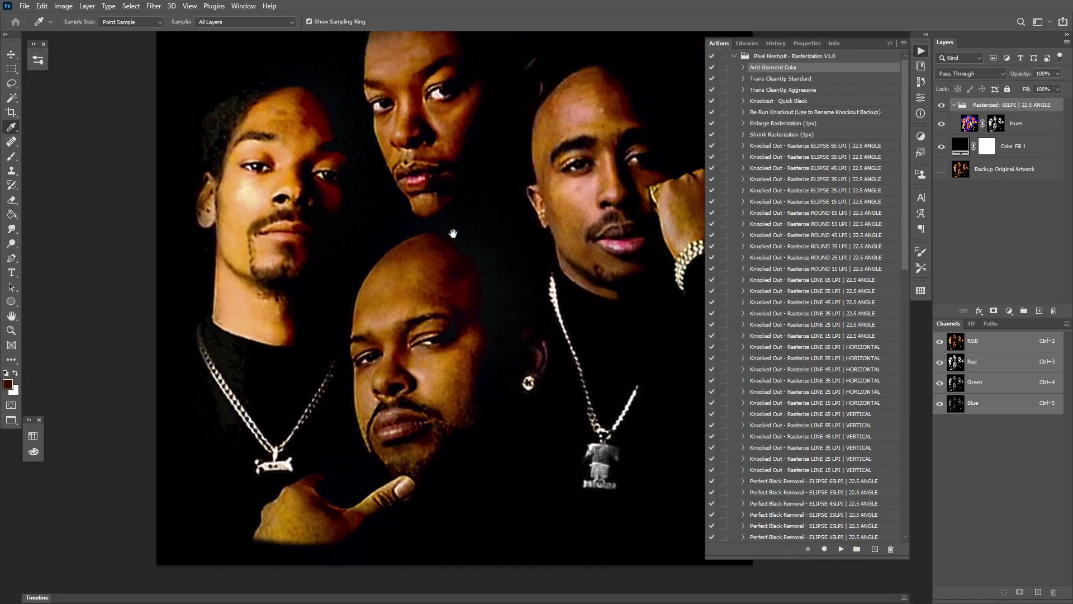
Disable the Hues layer mask and look over the unmasked hues across all four faces
left_click(997, 124)
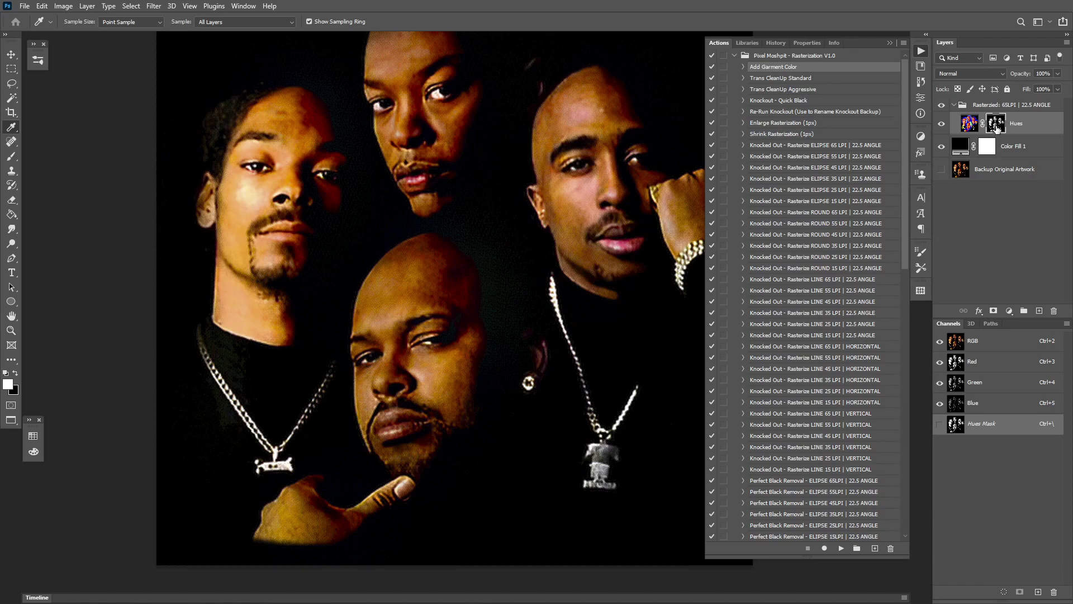
left_click(997, 125, "shift")
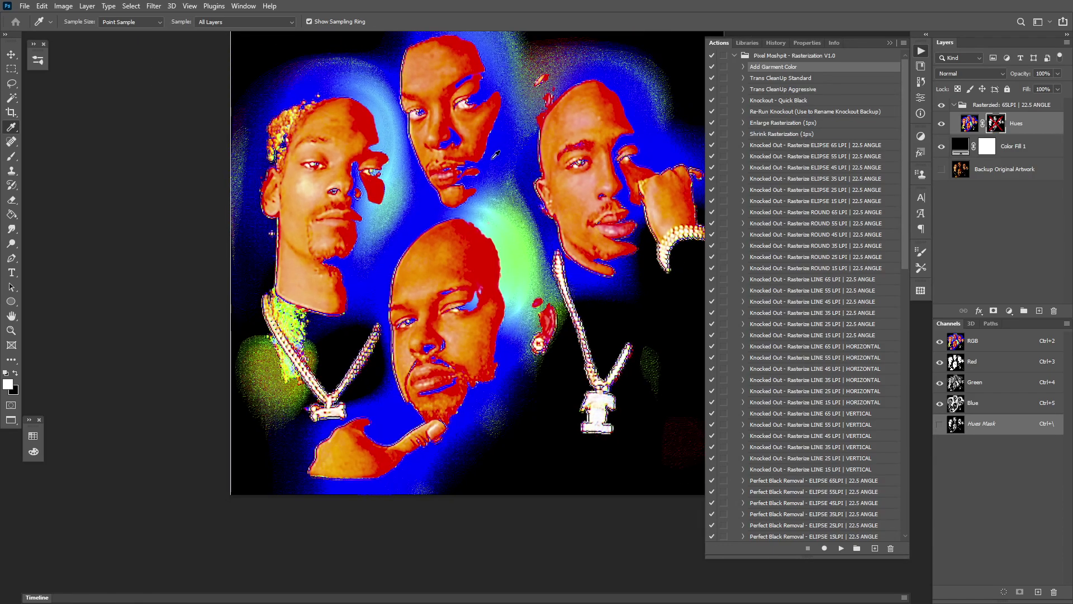
scroll(496, 155, "up", 3)
scroll(313, 205, "up", 2)
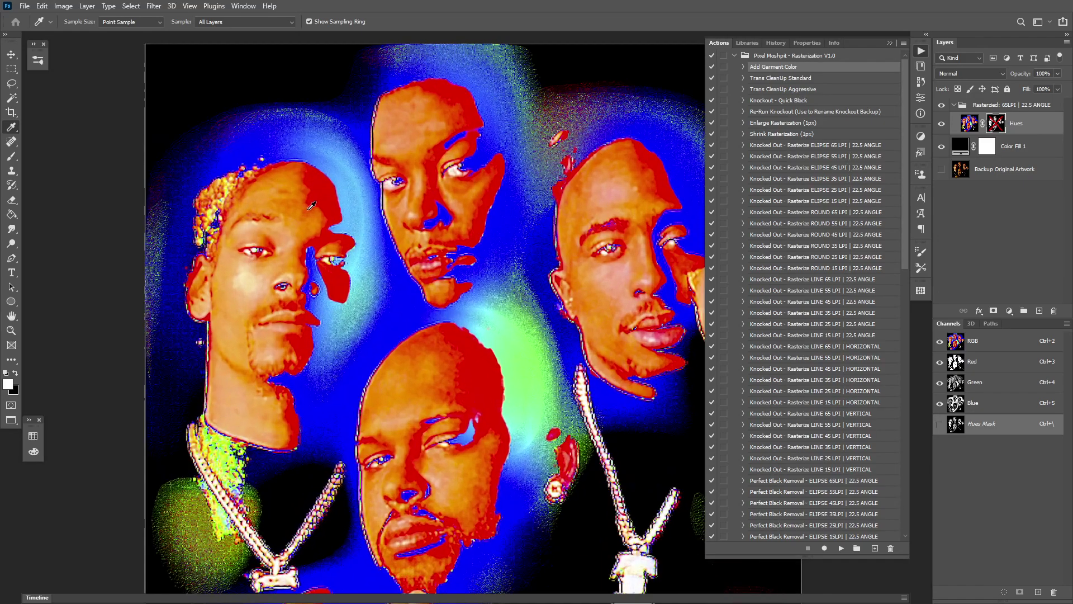
scroll(316, 205, "down", 3)
scroll(321, 206, "up", 1)
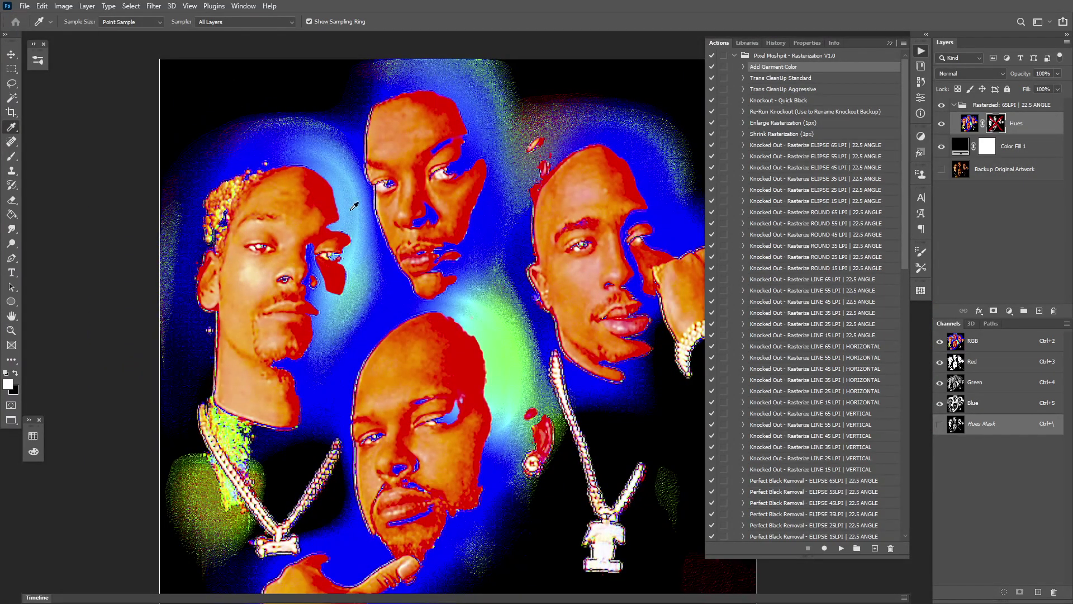
Examine the unmasked hues around the T-shirt-shaped pendant and the dark area at the artwork's lower right
scroll(598, 397, "up", 4)
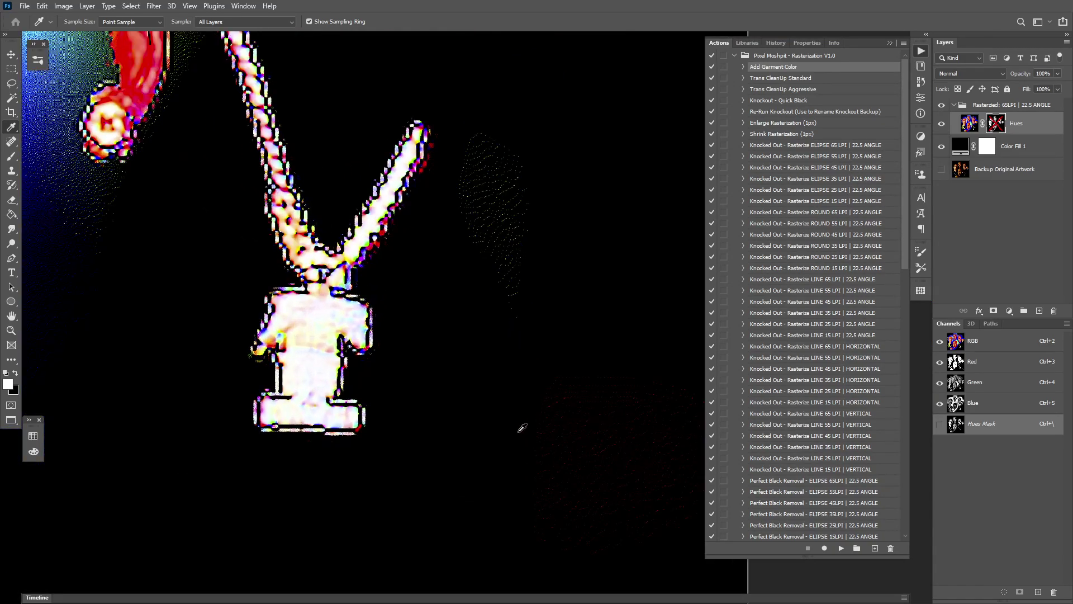
scroll(522, 428, "down", 2)
left_click_drag(443, 257, 487, 296)
scroll(532, 361, "up", 2)
left_click_drag(315, 241, 577, 513)
scroll(364, 349, "down", 2)
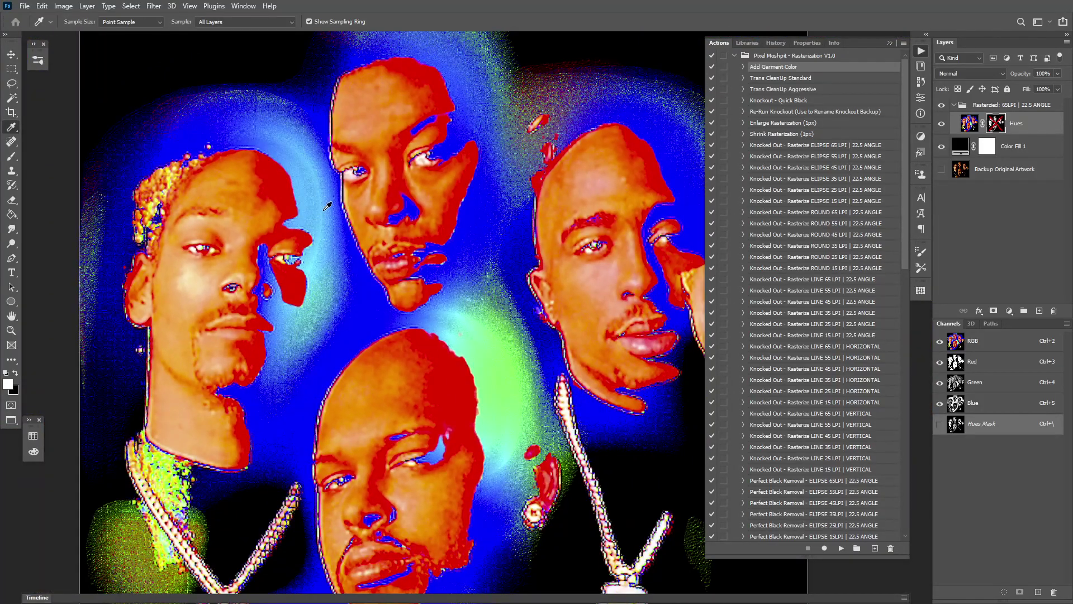
Examine the unmasked background pixels beside the leftmost face's hair close up and return to the overall artwork
scroll(163, 246, "up", 5)
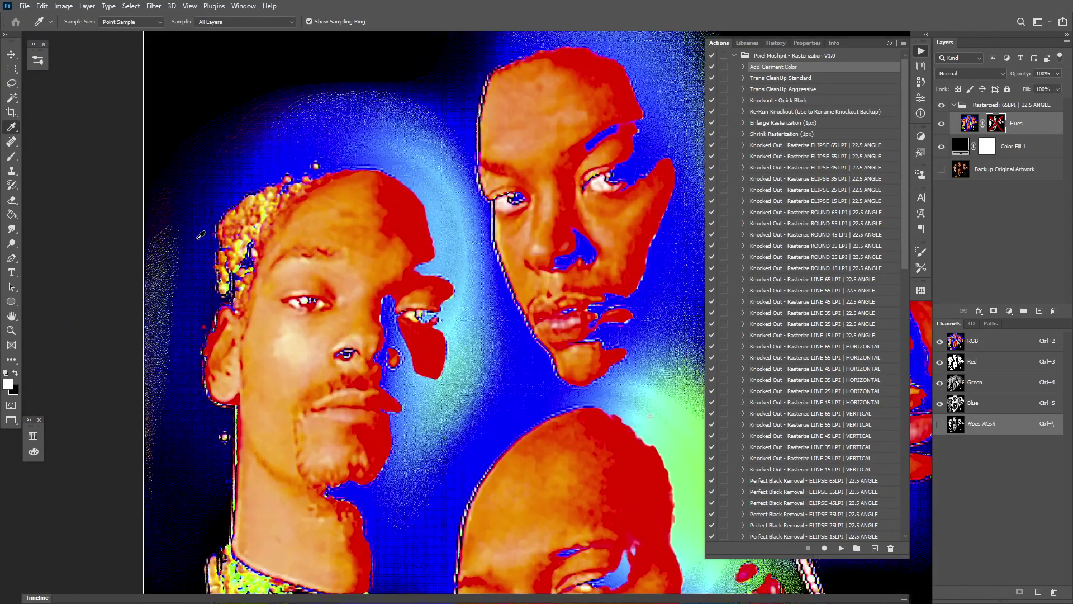
scroll(154, 272, "up", 3)
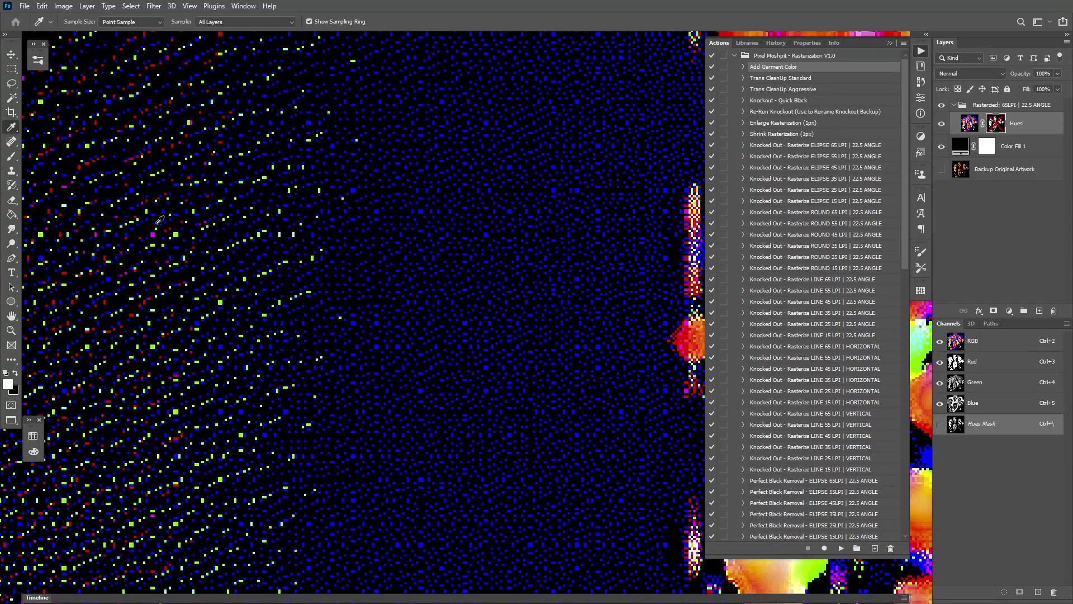
scroll(227, 197, "down", 1)
scroll(221, 291, "down", 1)
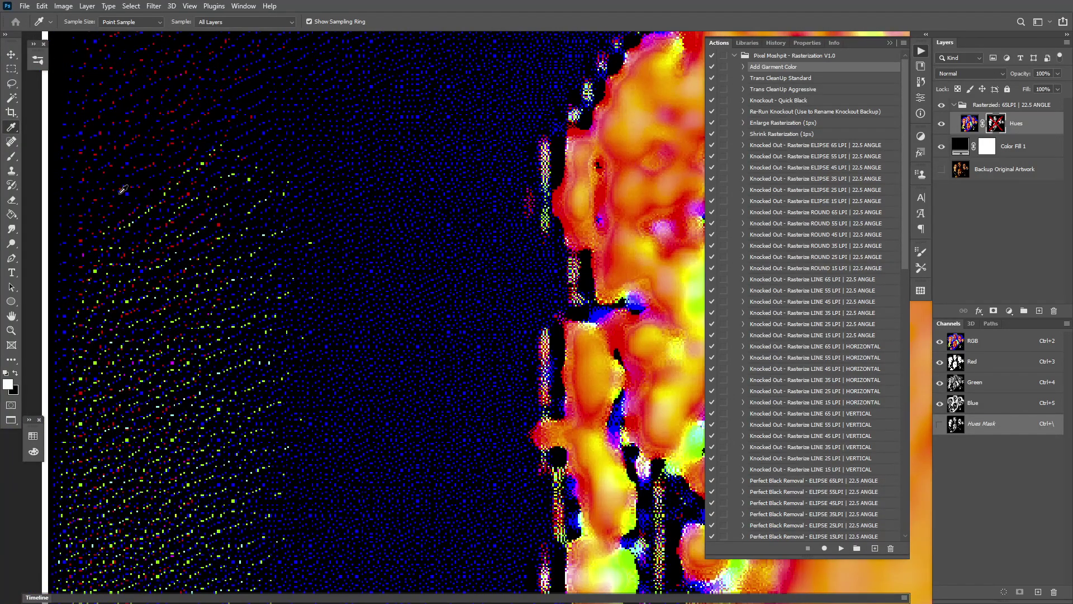
scroll(145, 186, "down", 4)
scroll(307, 194, "down", 5)
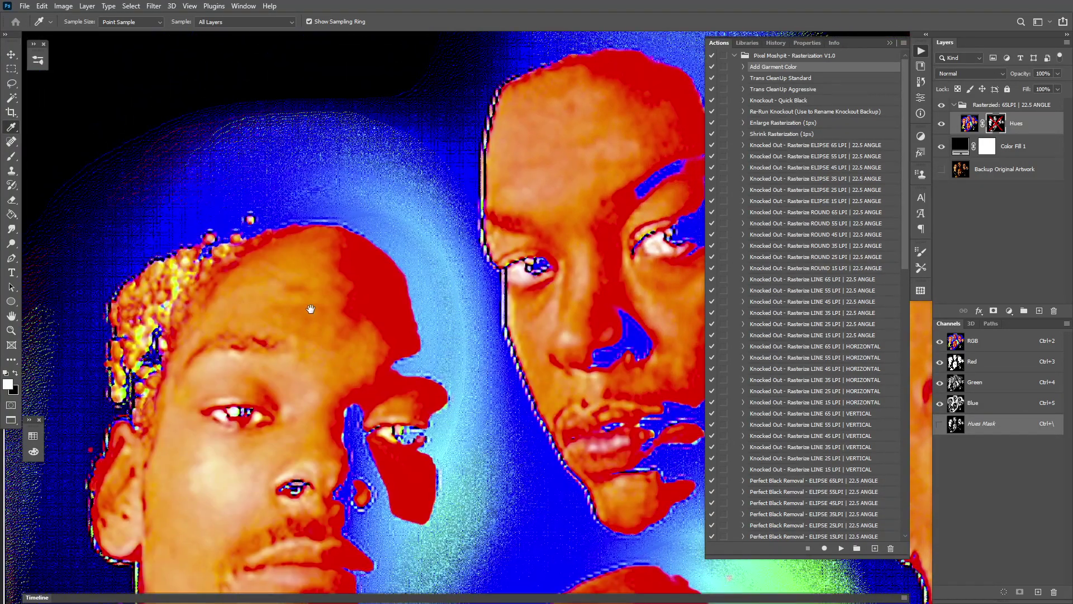
scroll(352, 278, "down", 3)
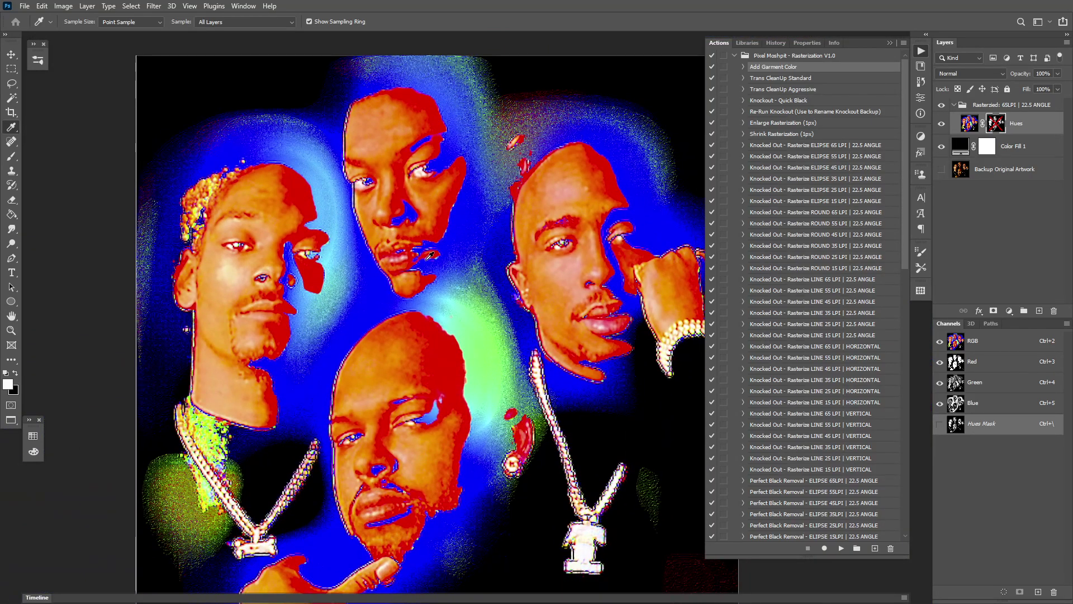
left_click_drag(444, 291, 469, 245)
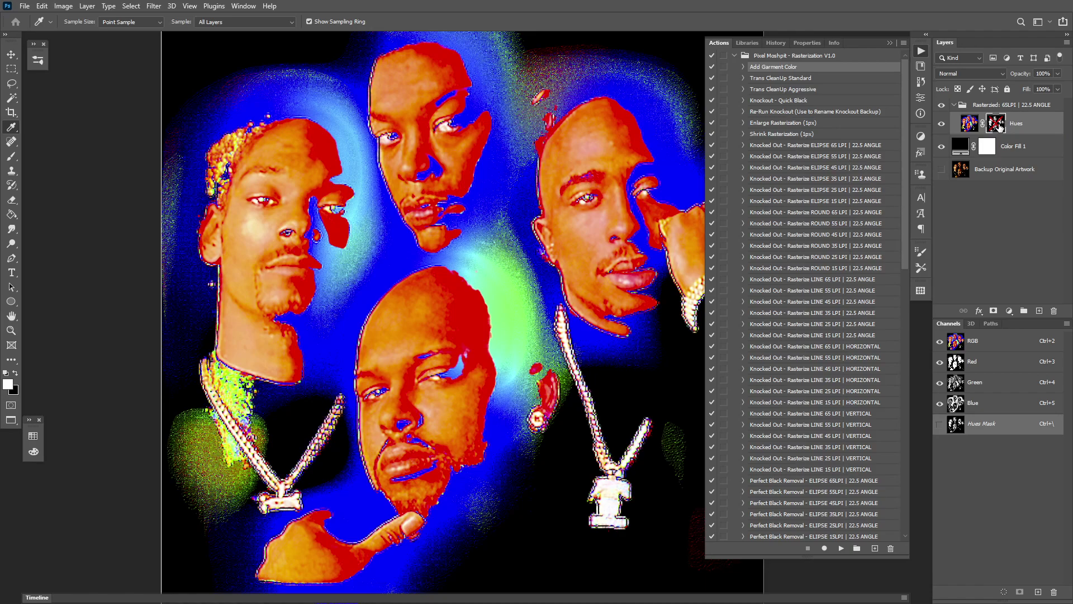
Re-enable the Hues layer mask and check the masked halftones around the bottom face close up
left_click(1000, 124, "shift")
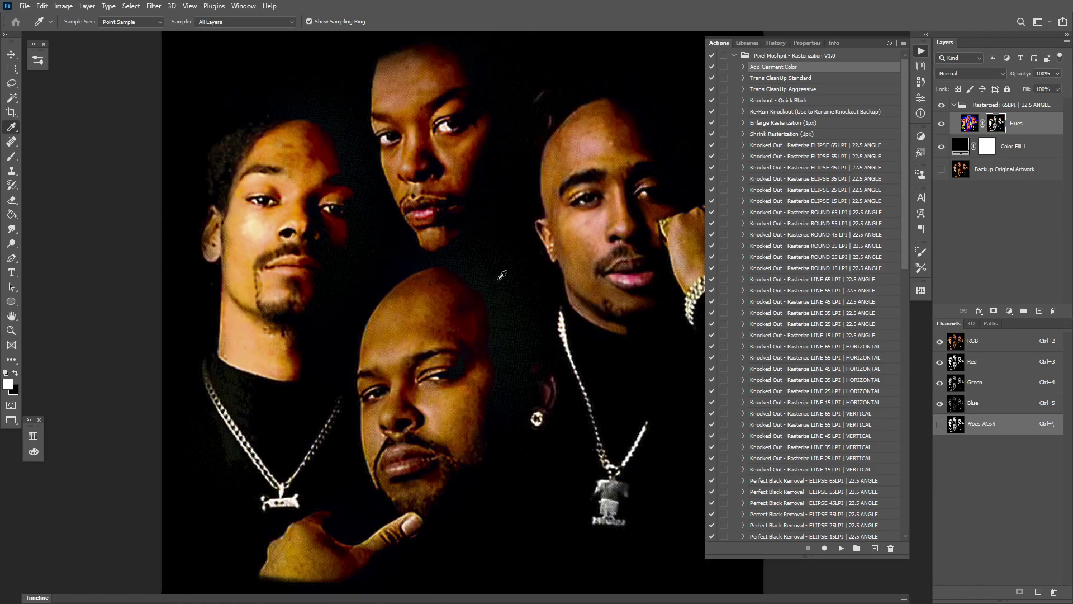
scroll(416, 270, "up", 10)
scroll(448, 246, "down", 10)
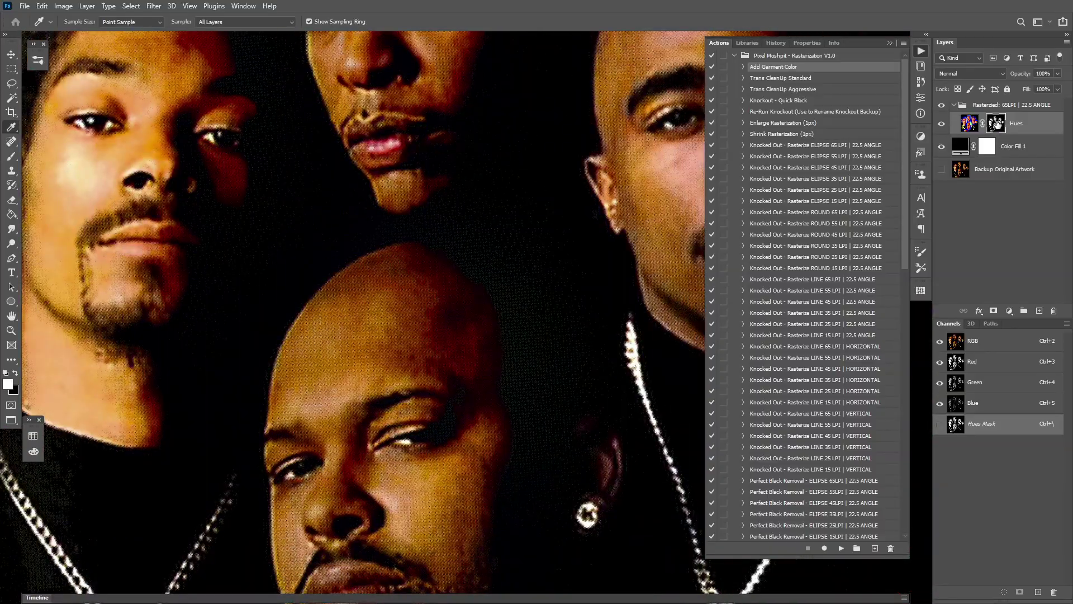
Display the Hues layer mask on its own and examine its black-and-white halftone dots down to pixel level
left_click(997, 127, "alt")
scroll(263, 218, "up", 10)
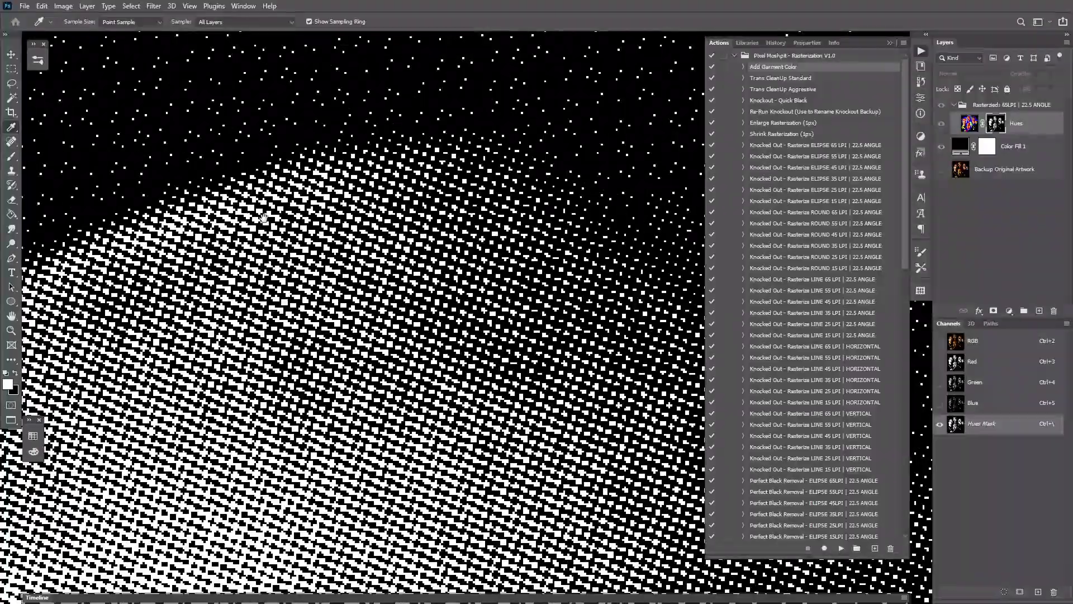
scroll(264, 218, "down", 6)
scroll(321, 270, "up", 10)
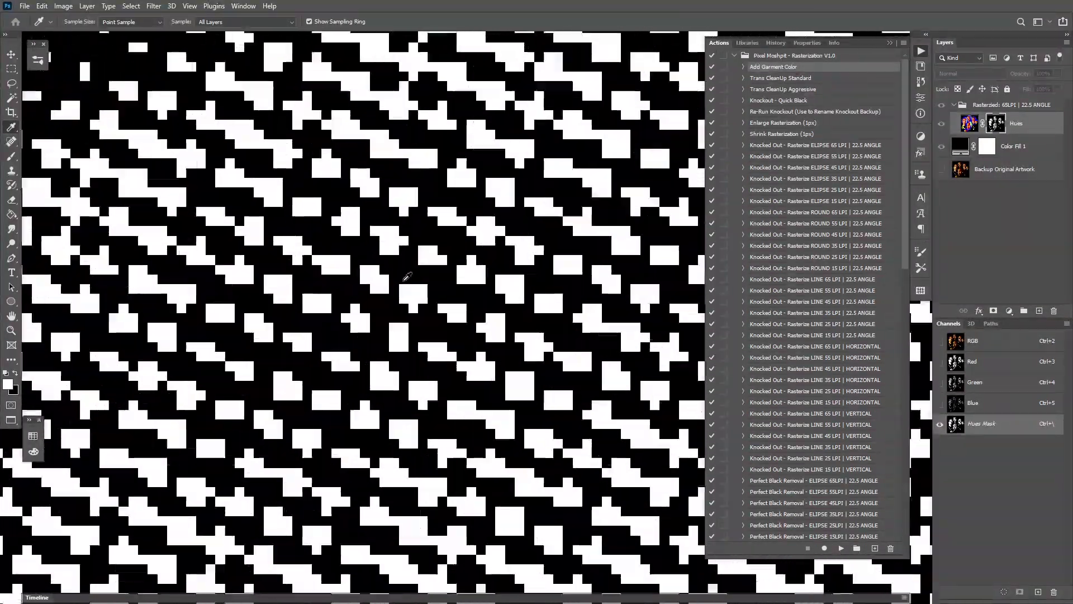
scroll(407, 278, "down", 5)
Examine the mask's halftone dots around the top face's eye and the dark background, ending with the overall mask
left_click_drag(196, 221, 357, 480)
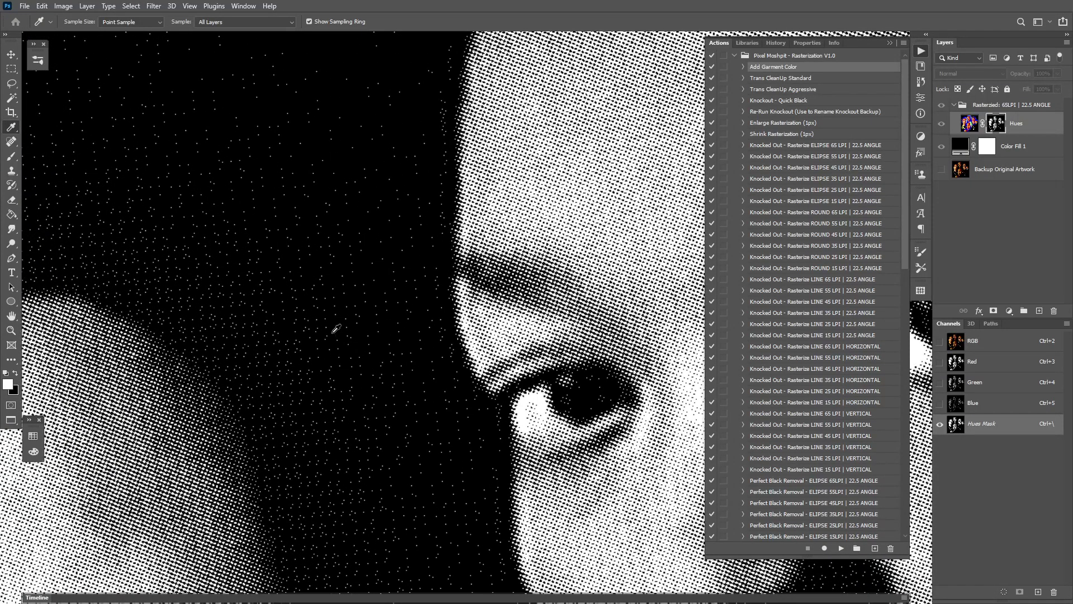
scroll(337, 330, "down", 2)
scroll(274, 265, "up", 5)
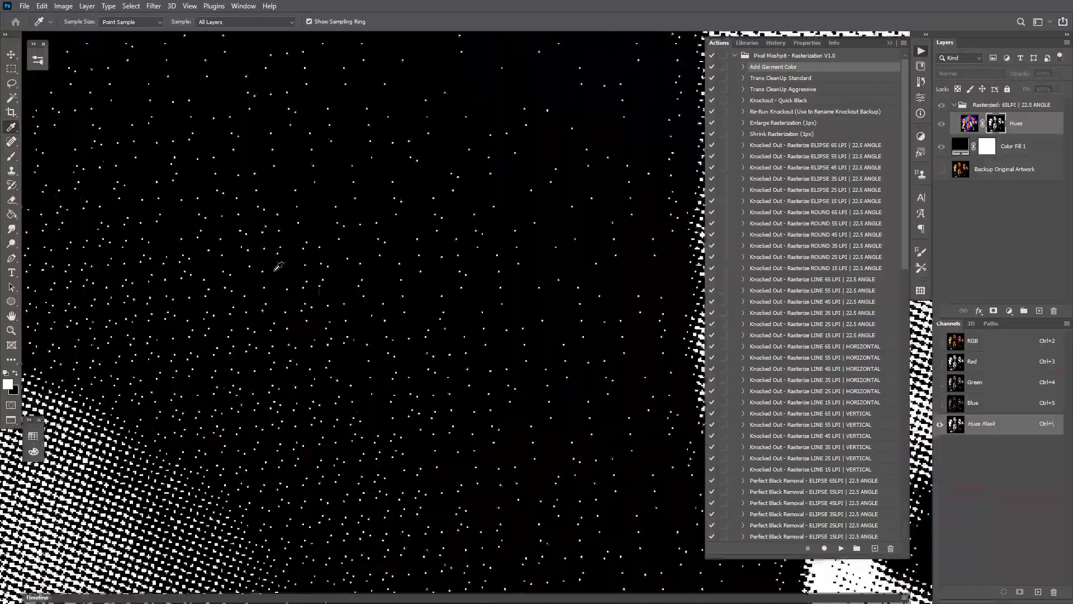
scroll(278, 266, "down", 6)
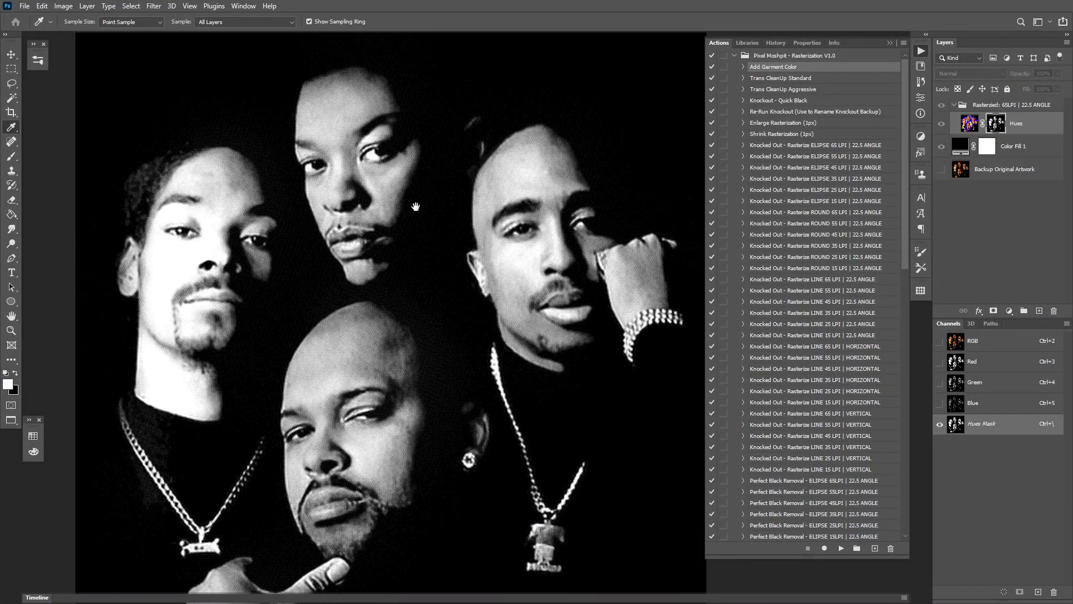
mouse_move(416, 206)
left_mouse_down()
mouse_move(445, 219)
mouse_move(434, 214)
left_mouse_up()
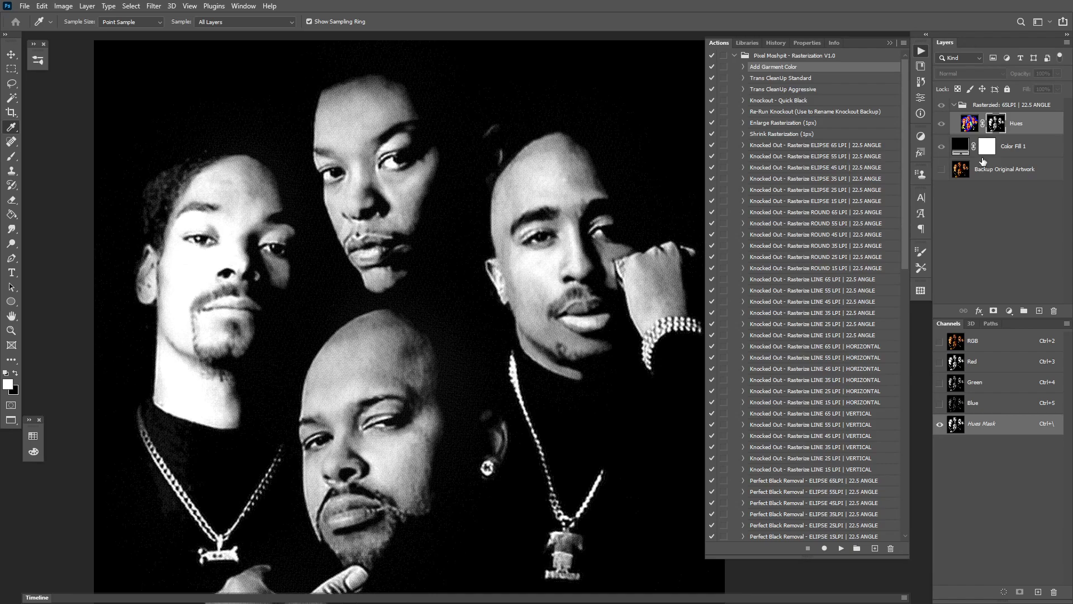
Leave the mask-only view by selecting the Hues layer's image, and collapse the rasterized 65LPI group
left_click(969, 123)
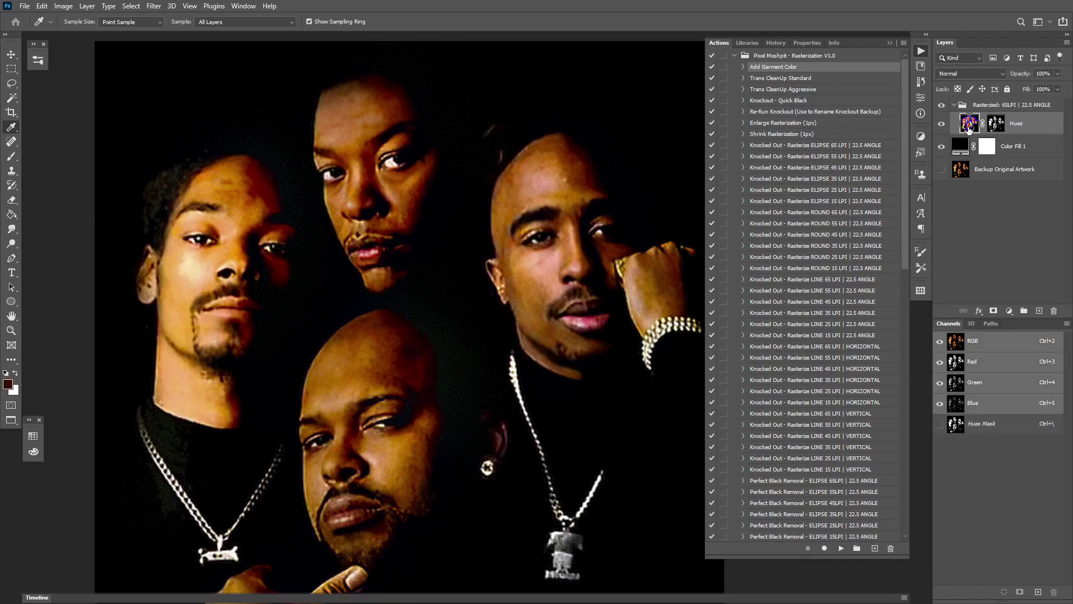
left_click(952, 109)
left_click(953, 105)
Toggle the layers' visibility and leave only Backup Original Artwork shown, with the rasterized group and Color Fill 1 hidden
left_click(943, 124)
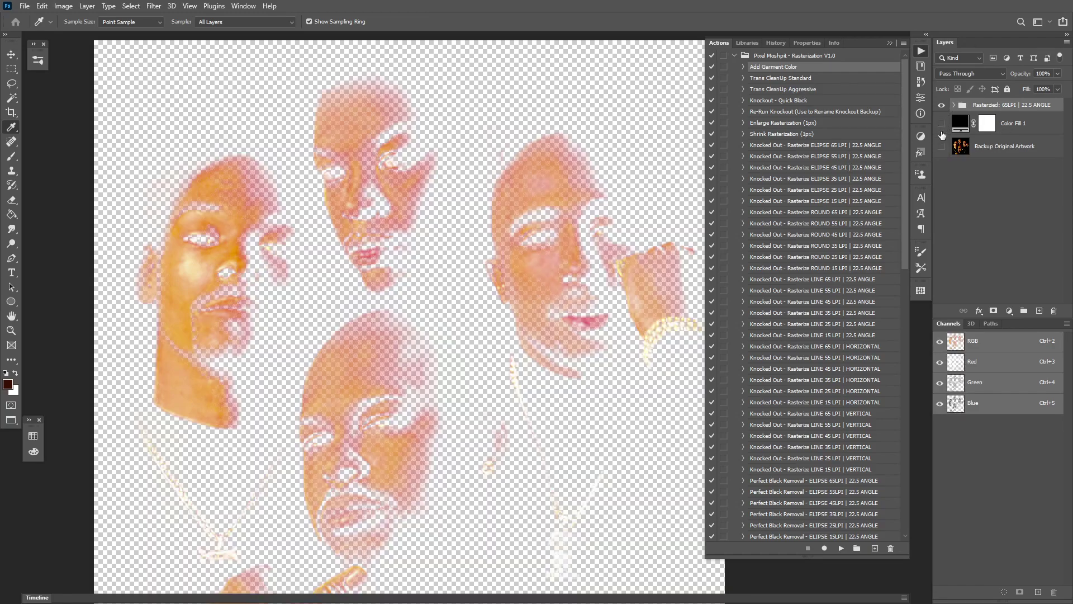
left_click_drag(942, 147, 941, 120)
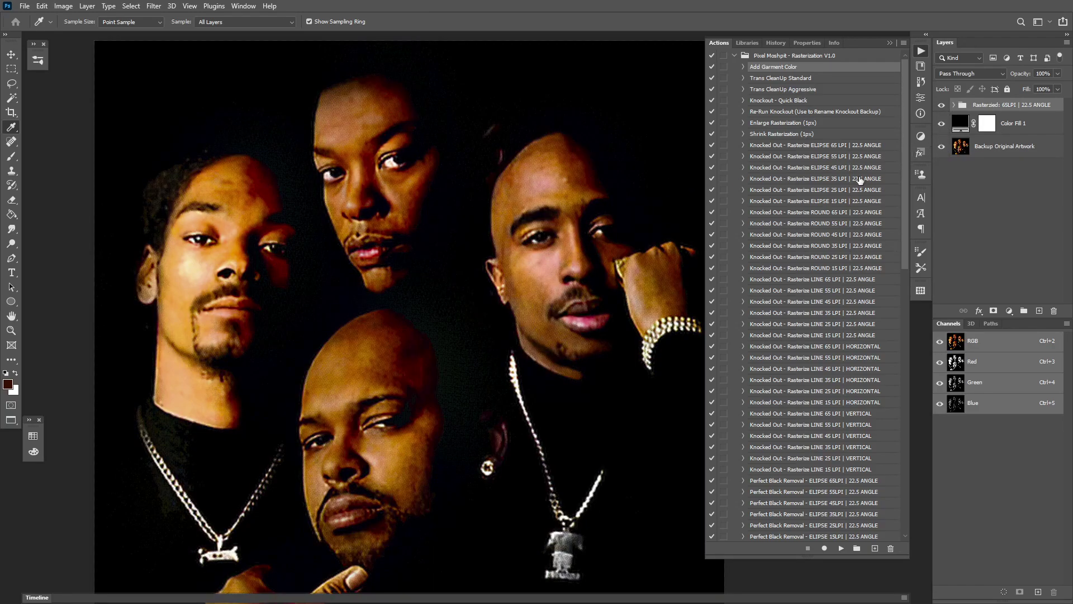
scroll(535, 298, "up", 5)
left_click_drag(941, 104, 941, 147)
left_click(942, 146)
Examine how the bottom face's edges blend into the dark background in the original artwork at several magnifications
scroll(539, 383, "up", 2)
left_click_drag(539, 383, 447, 134)
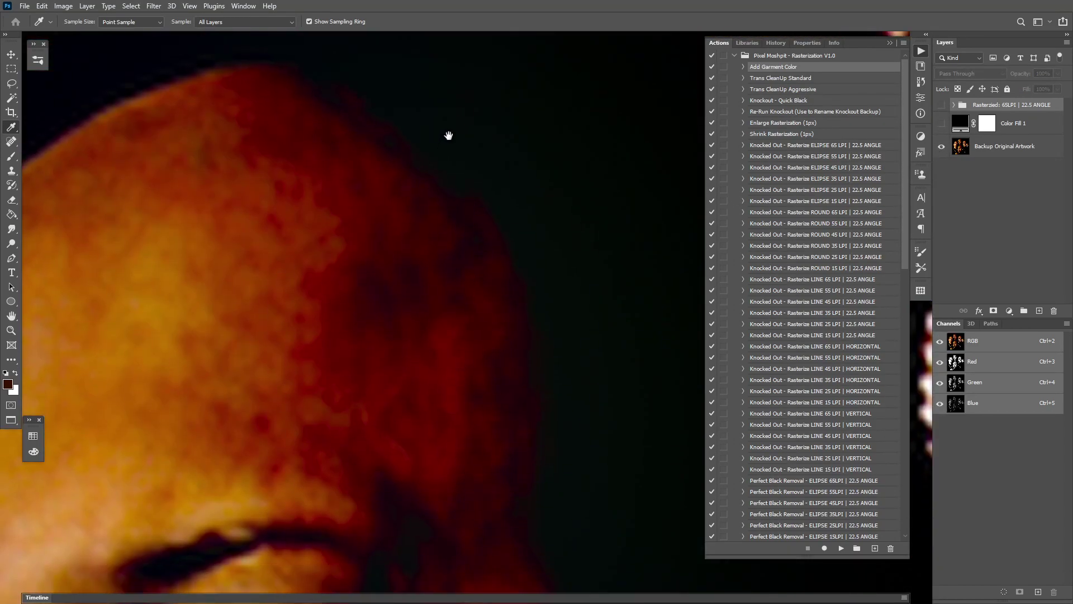
left_click_drag(518, 434, 414, 154)
left_click_drag(478, 295, 536, 185)
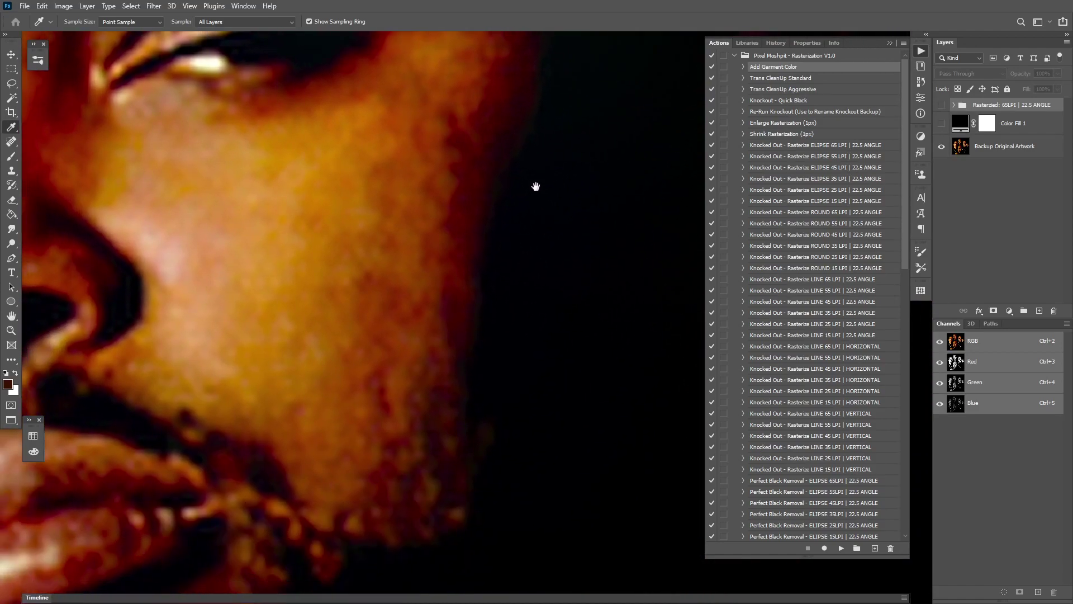
scroll(536, 184, "down", 3)
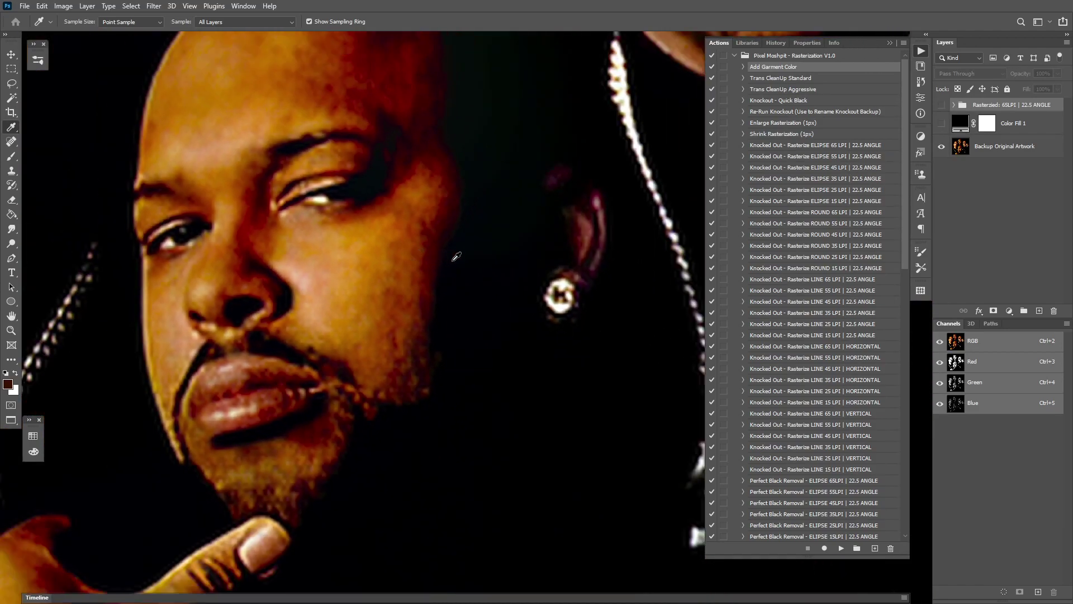
scroll(436, 235, "up", 1)
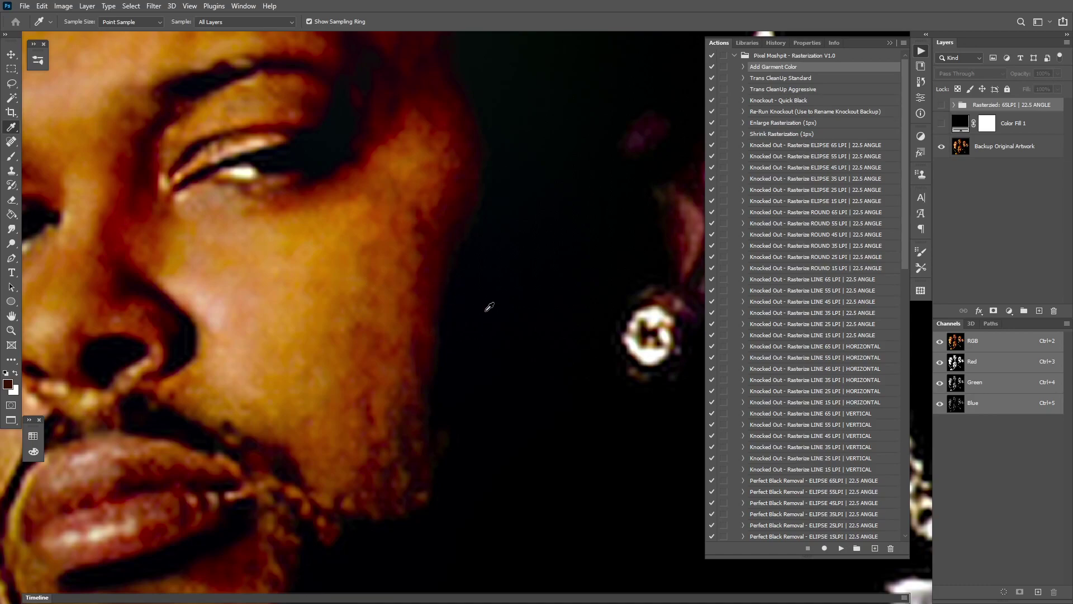
scroll(489, 307, "down", 1)
scroll(489, 307, "down", 1)
scroll(458, 280, "down", 3)
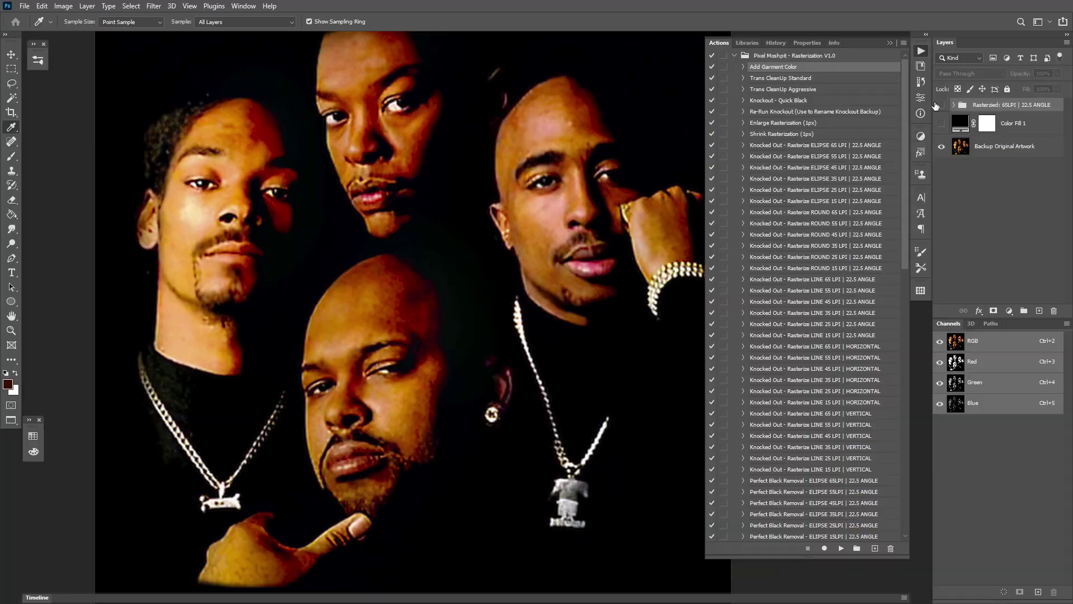
Show only the rasterized 65LPI group over transparency and examine its halftone dots at pixel level
left_click(942, 105)
left_click(941, 146)
scroll(570, 176, "up", 2)
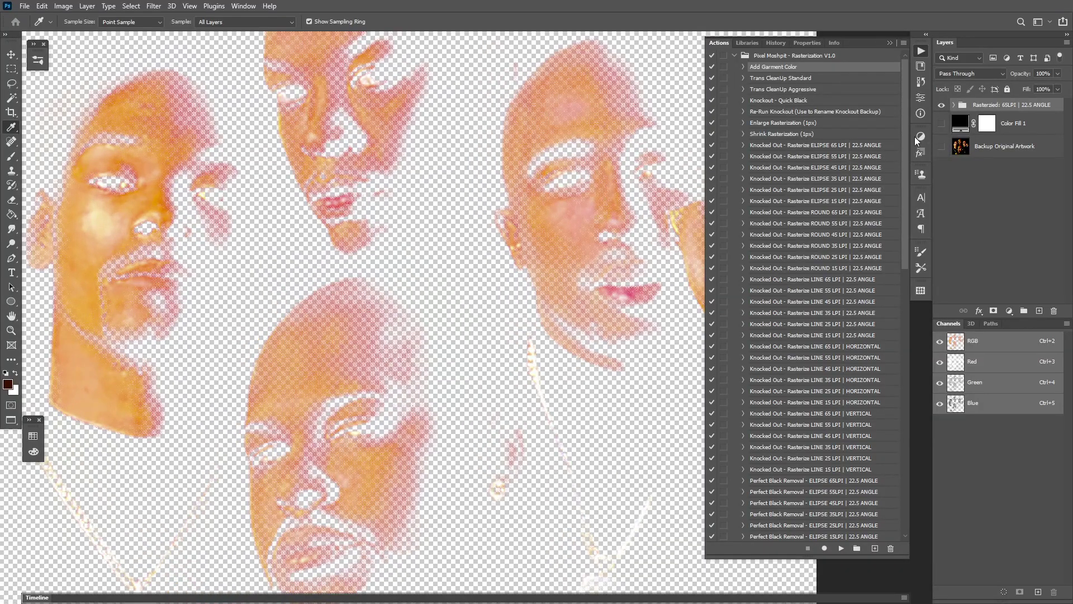
scroll(367, 300, "up", 8)
scroll(312, 288, "up", 3)
scroll(300, 268, "up", 3)
scroll(300, 268, "up", 1)
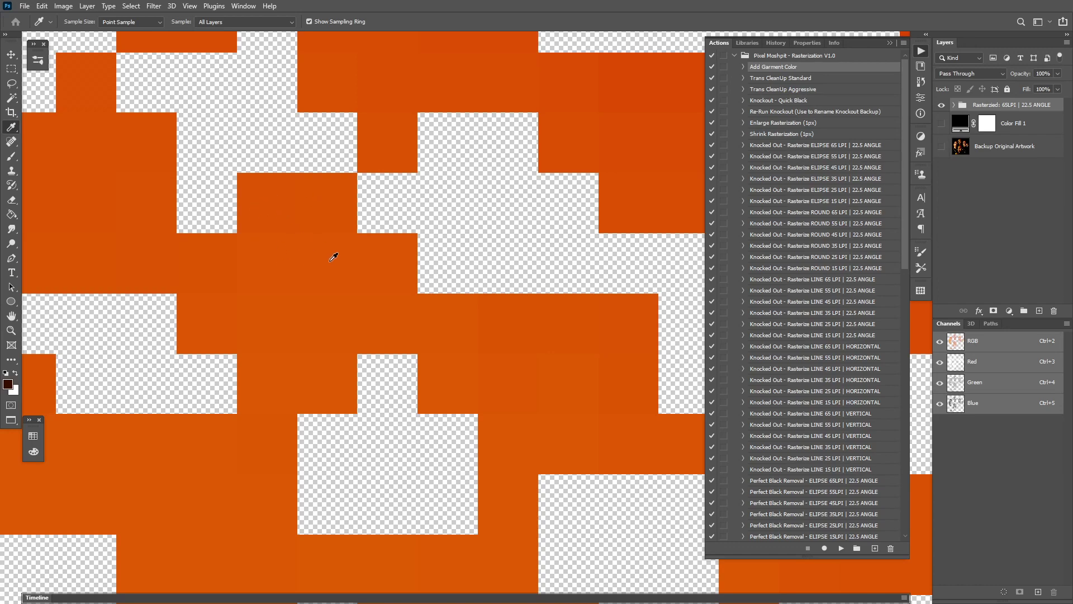
Examine the bottom face's halftone dots over transparency, comparing close-up dot patterns with the overall rasterized artwork
scroll(302, 260, "down", 3)
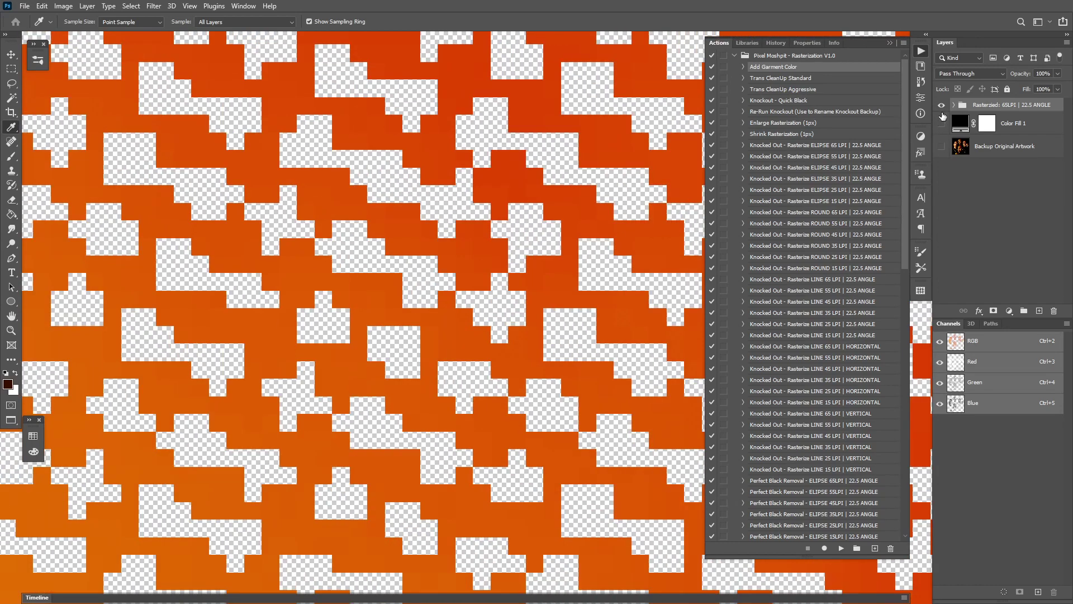
left_click(953, 105)
left_click(954, 106)
scroll(338, 238, "down", 2)
scroll(321, 210, "down", 5)
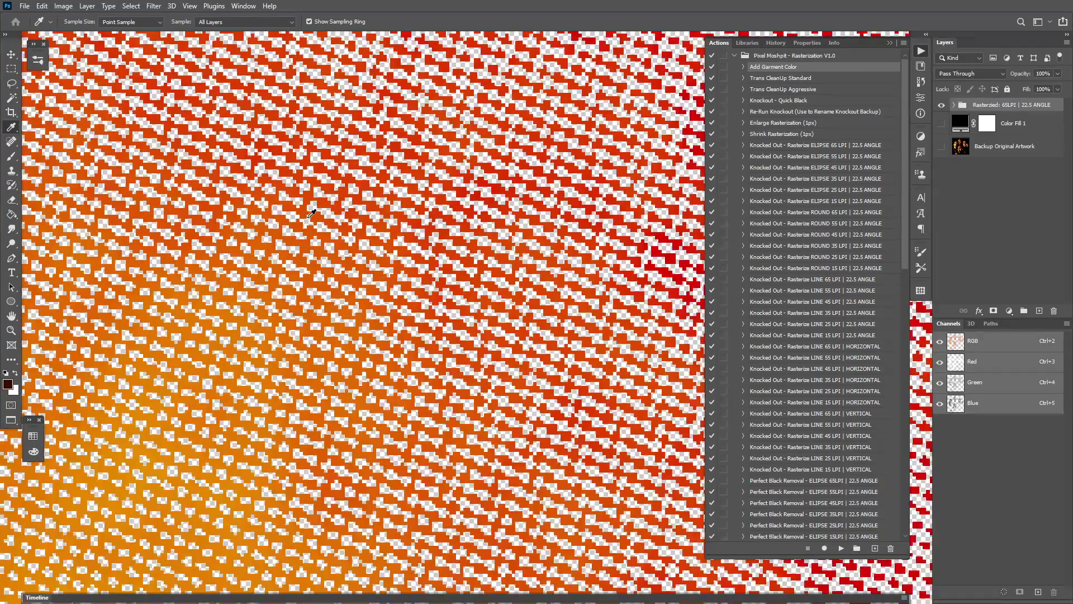
scroll(312, 213, "down", 2)
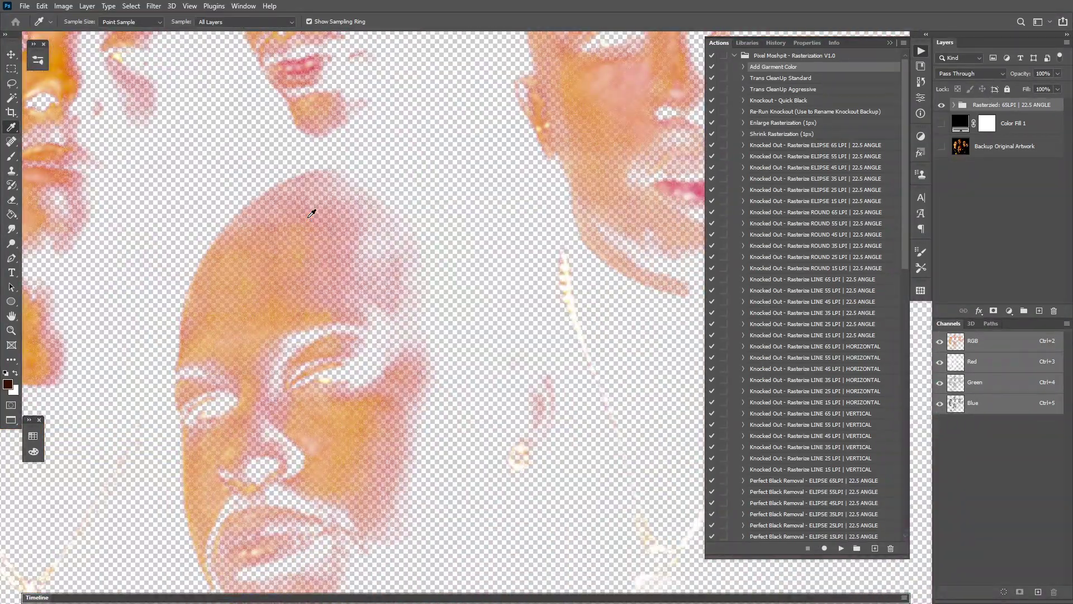
scroll(312, 213, "up", 8)
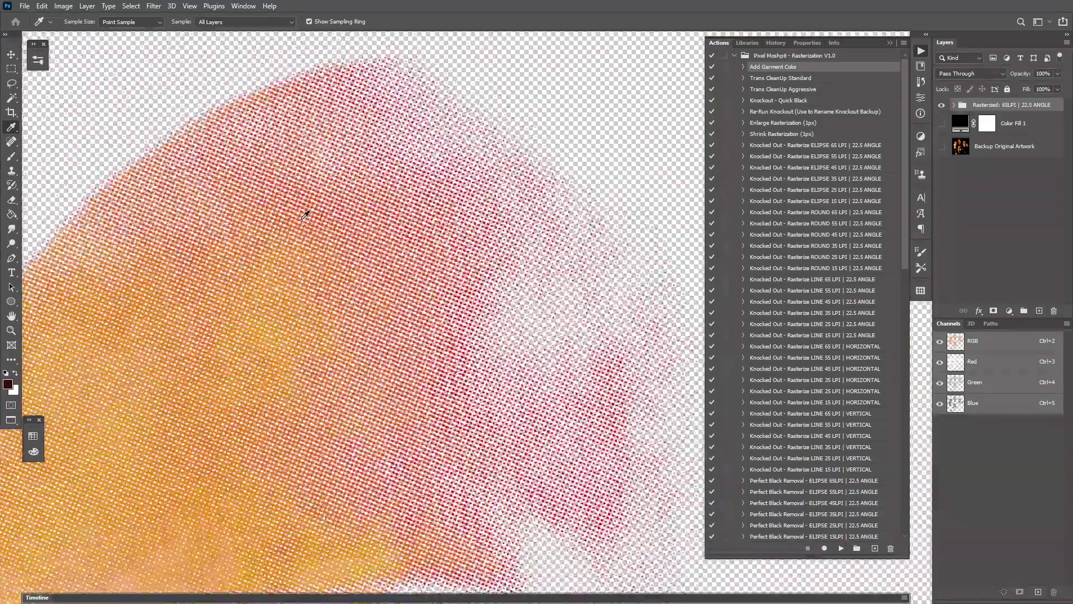
scroll(307, 216, "up", 3)
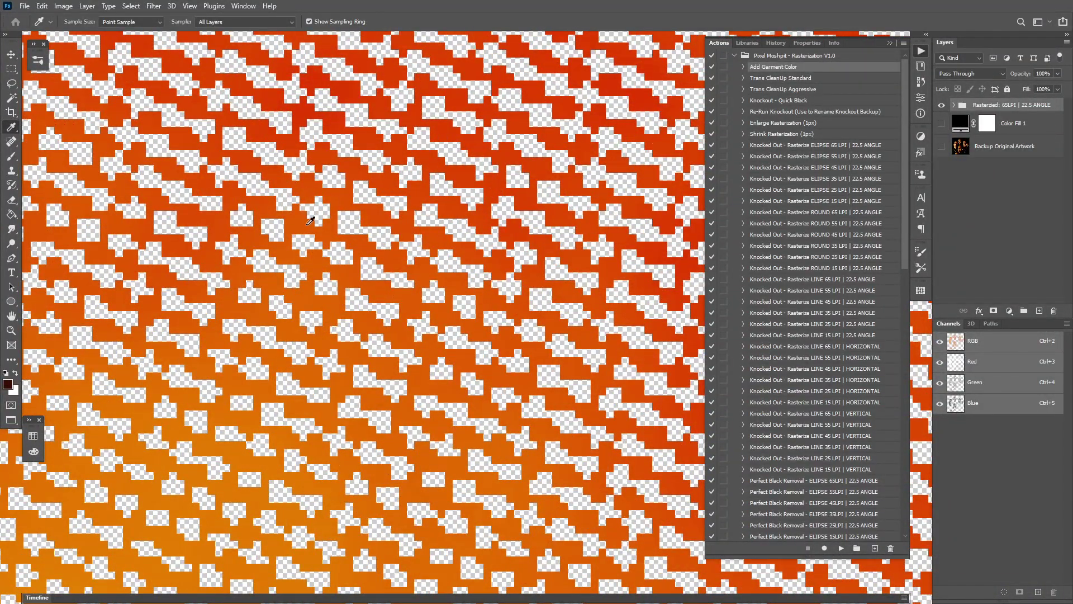
scroll(302, 218, "down", 2)
scroll(302, 220, "up", 3)
scroll(302, 222, "down", 3)
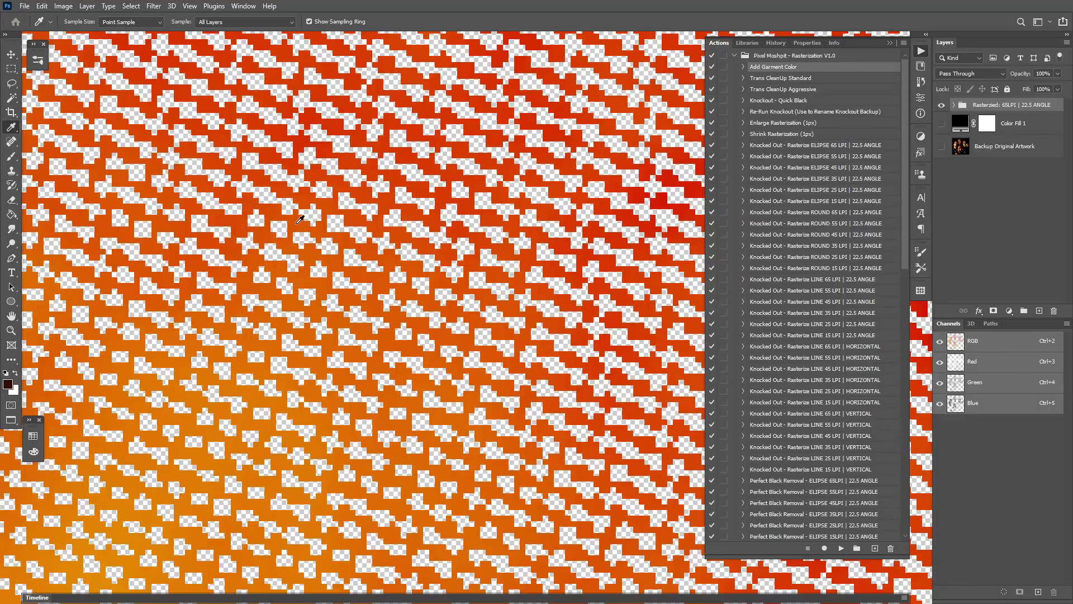
scroll(349, 233, "down", 5)
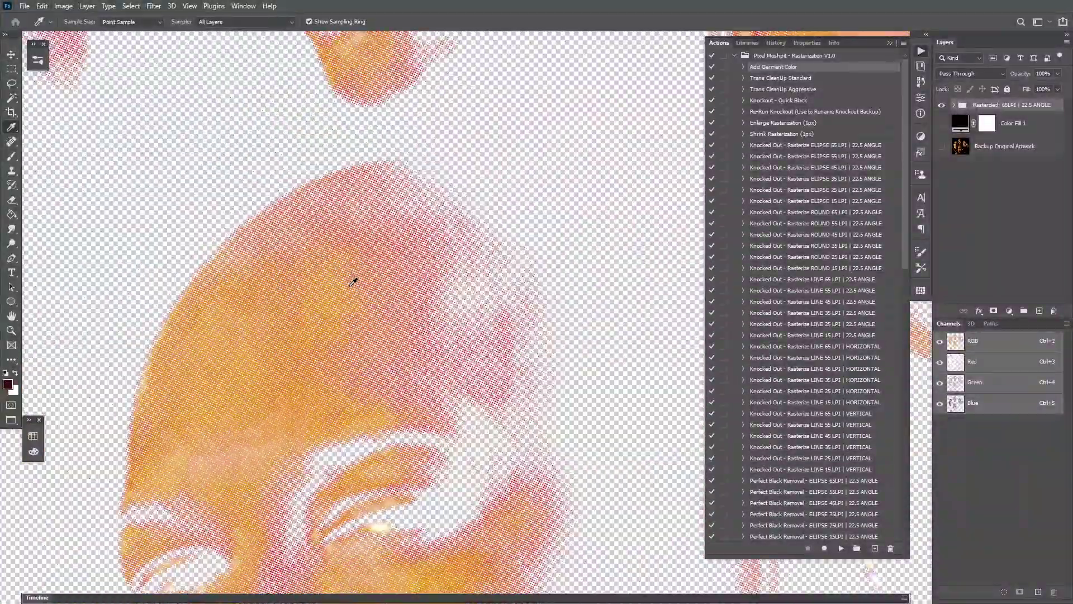
scroll(353, 282, "down", 3)
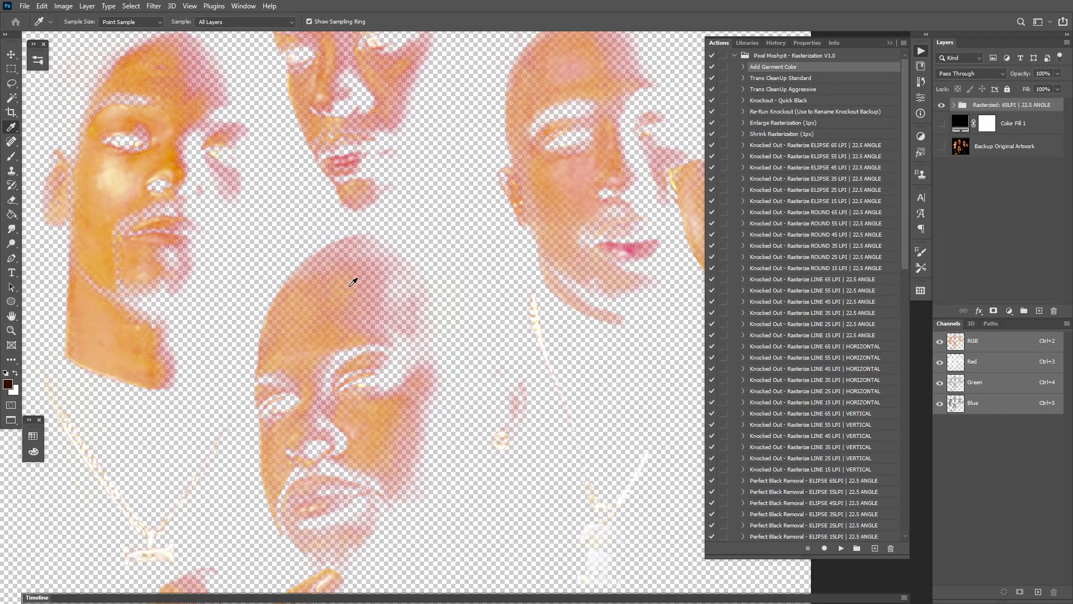
Delete the rasterized 65LPI group and Color Fill 1, and show Backup Original Artwork fitted to the window
left_click_drag(1009, 124, 1055, 311)
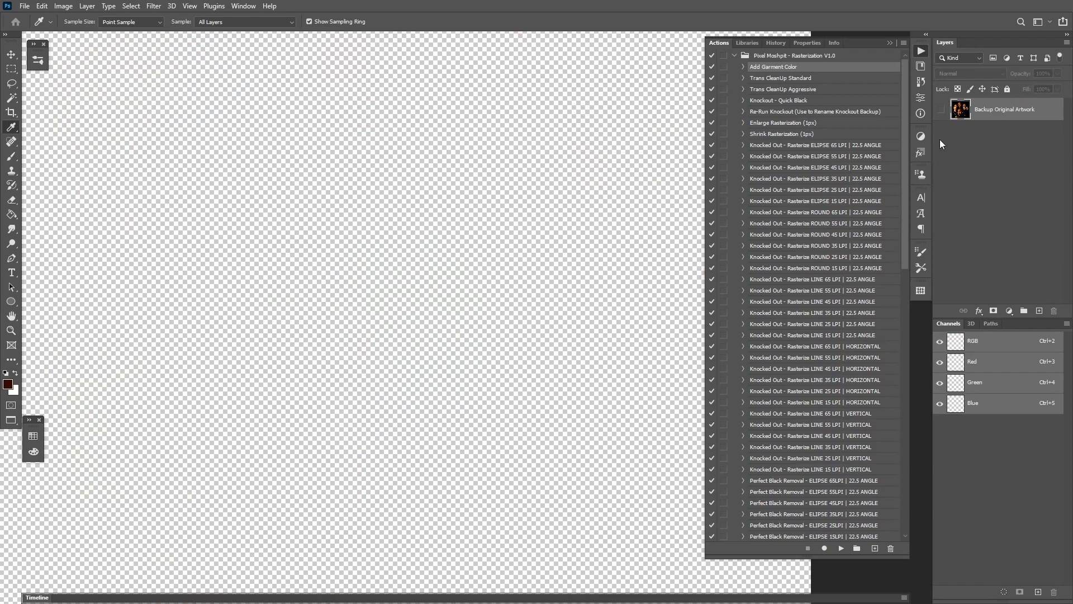
left_click(942, 109)
scroll(380, 280, "down", 2)
scroll(380, 279, "up", 3)
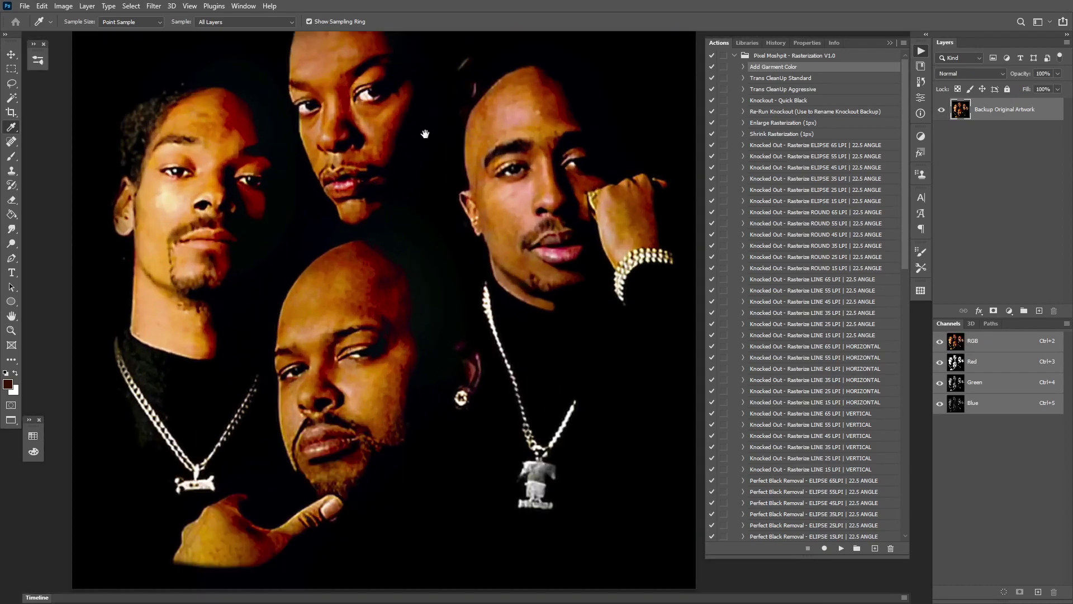
left_click_drag(424, 131, 419, 215)
key("ctrl+0")
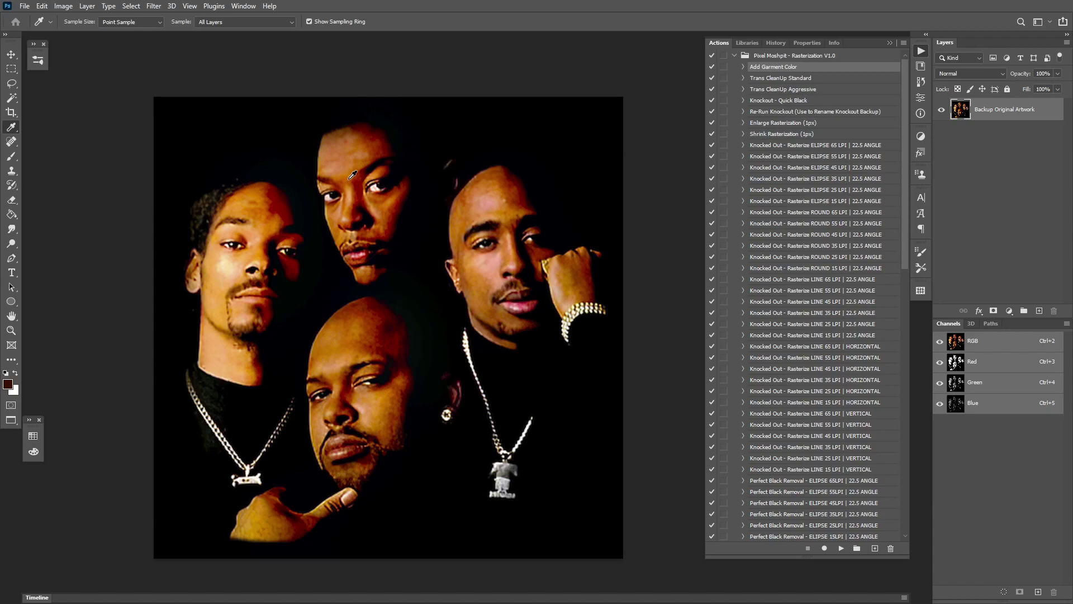
Collapse the Rasterization V1.0 action set, expand Pixel Moshpit - Raster Adjustments and select its Perfect Black Removal action
left_click(736, 56)
left_click(735, 67)
left_click(781, 67)
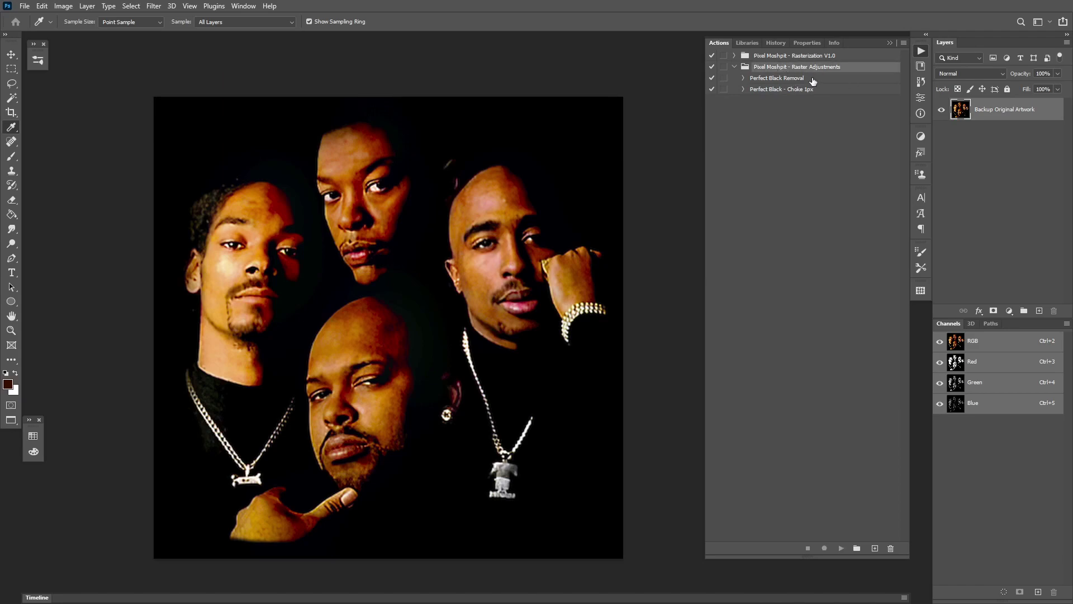
left_click(813, 82)
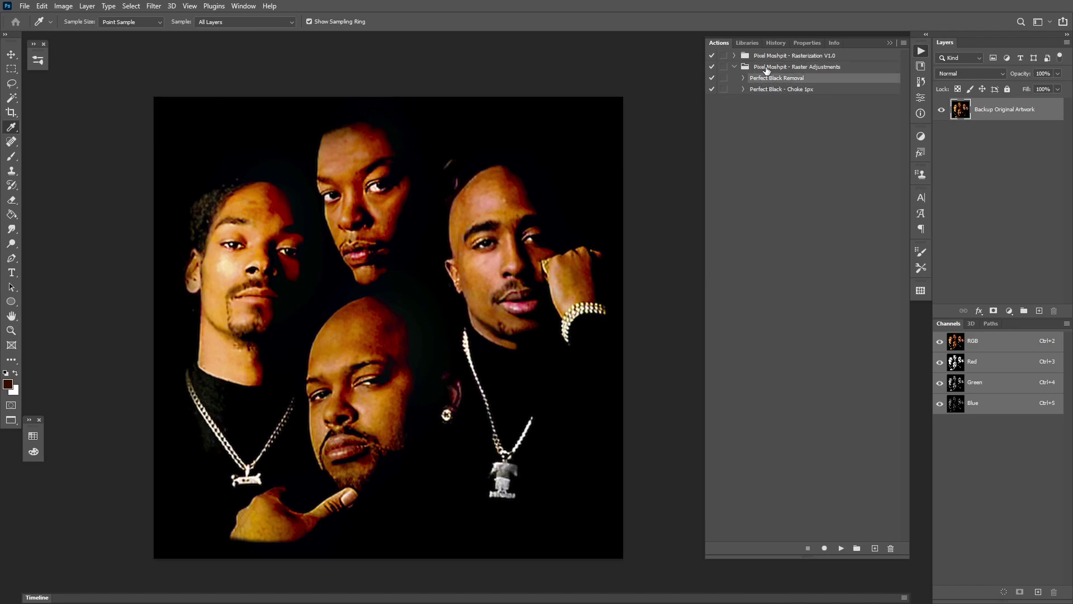
left_click(740, 69)
left_click(739, 69)
left_click(739, 69)
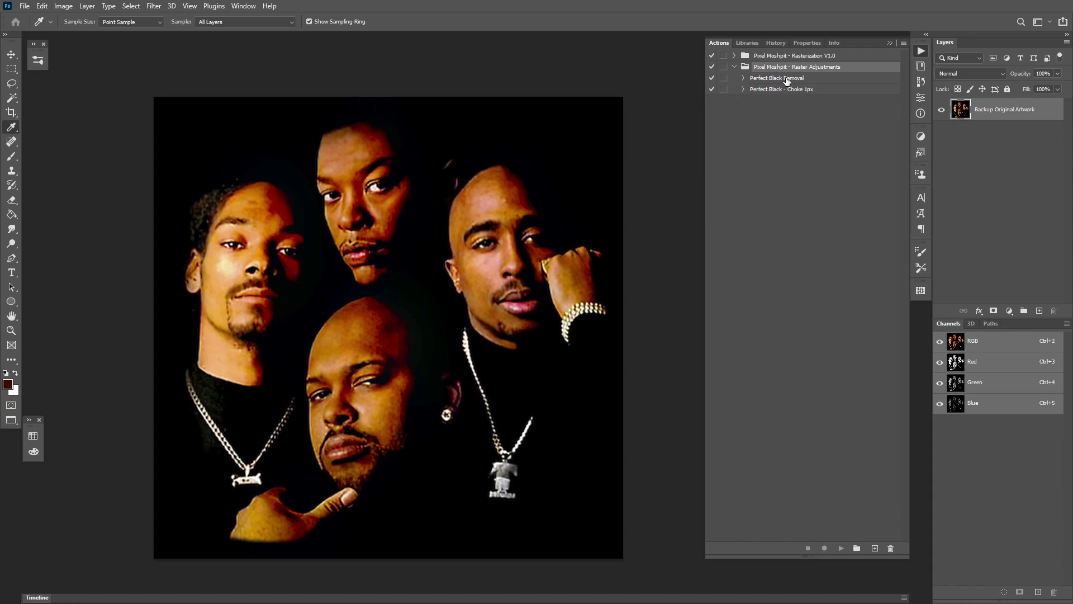
left_click(768, 79)
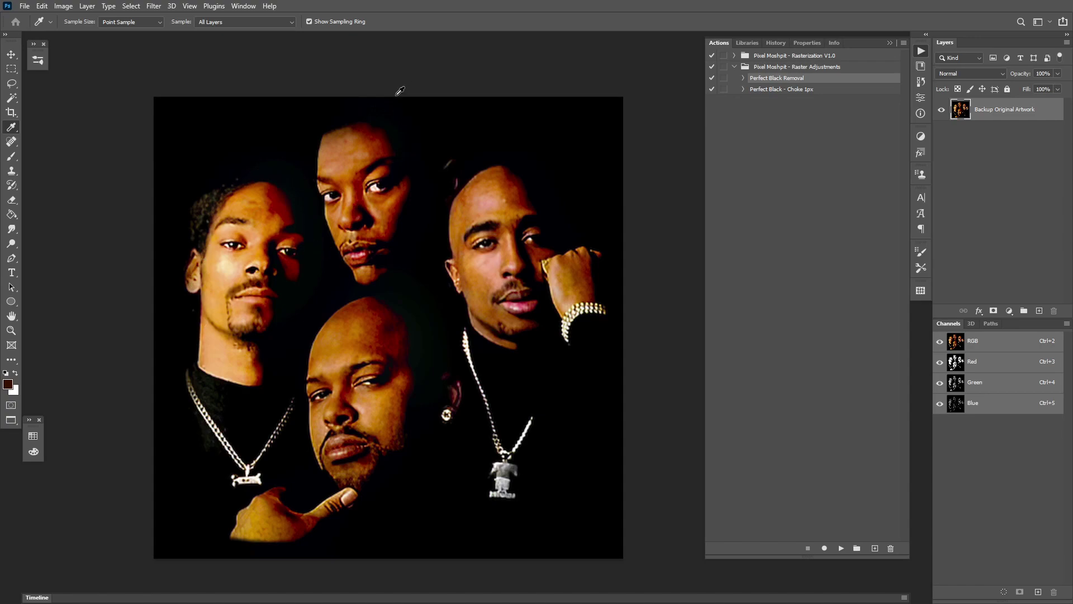
left_click(734, 67)
left_click(734, 67)
Compare near-black shades 110e0d and 110908 with pure black 000000 as the foreground color, and discard the color change
left_click(11, 385)
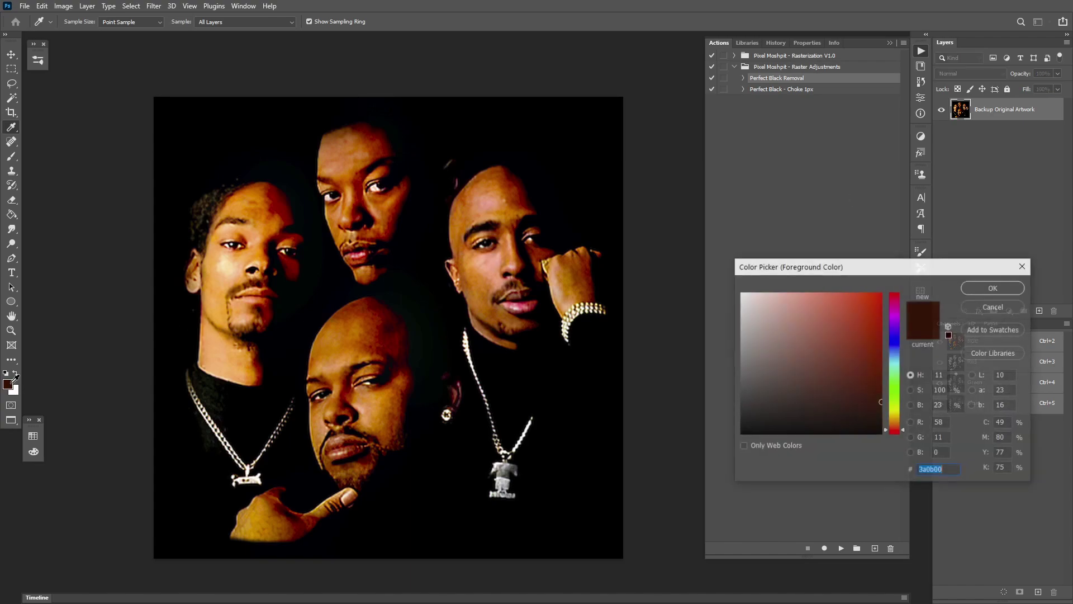
left_click_drag(797, 393, 762, 424)
left_click_drag(827, 266, 735, 270)
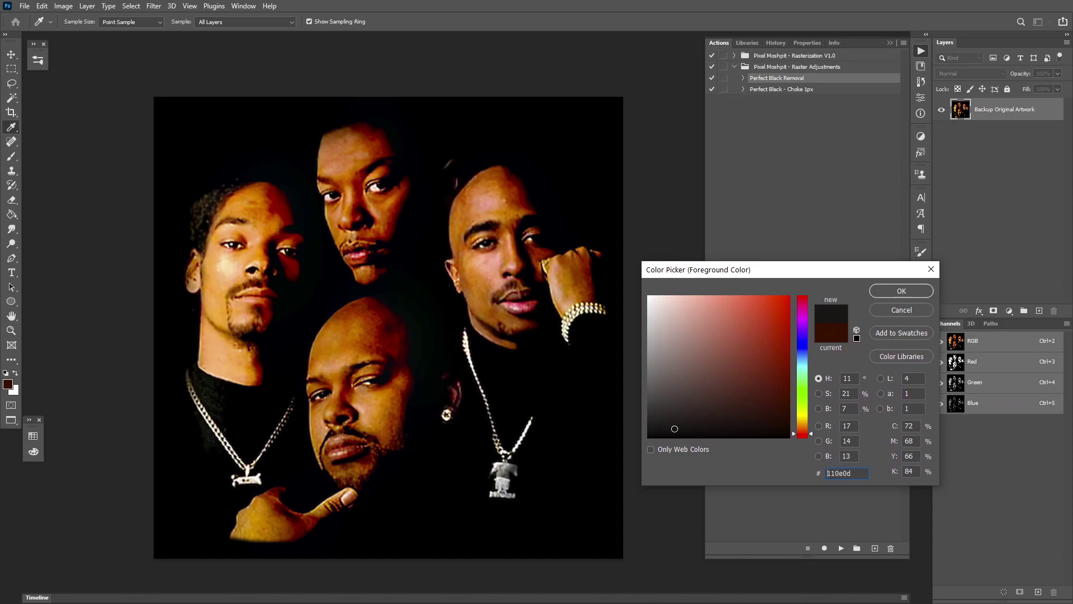
left_click_drag(671, 430, 643, 447)
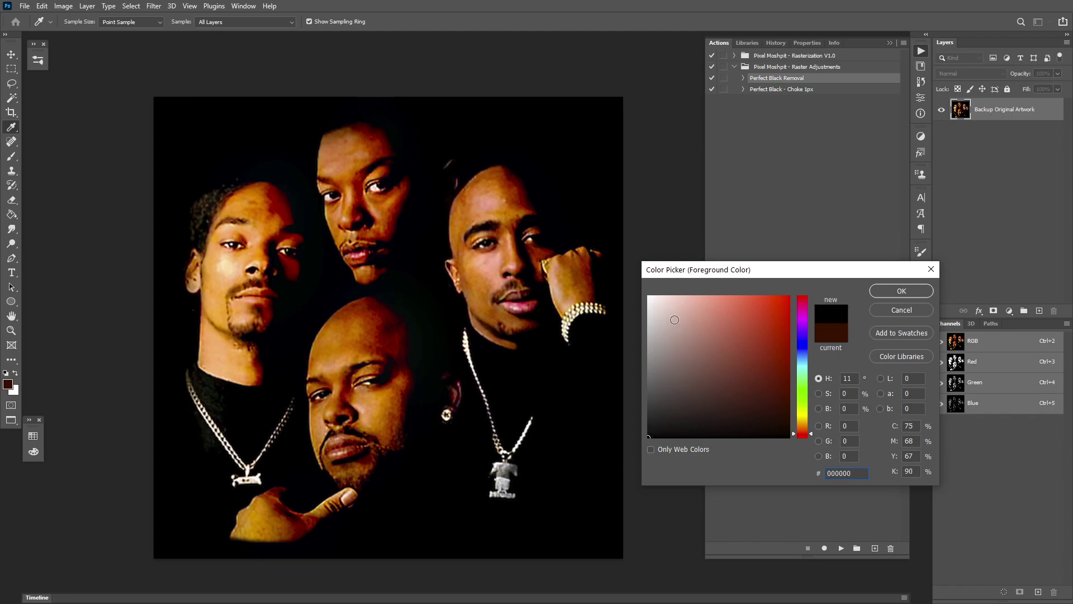
mouse_move(691, 434)
left_mouse_down()
mouse_move(720, 425)
mouse_move(722, 435)
mouse_move(756, 437)
mouse_move(725, 428)
left_mouse_up()
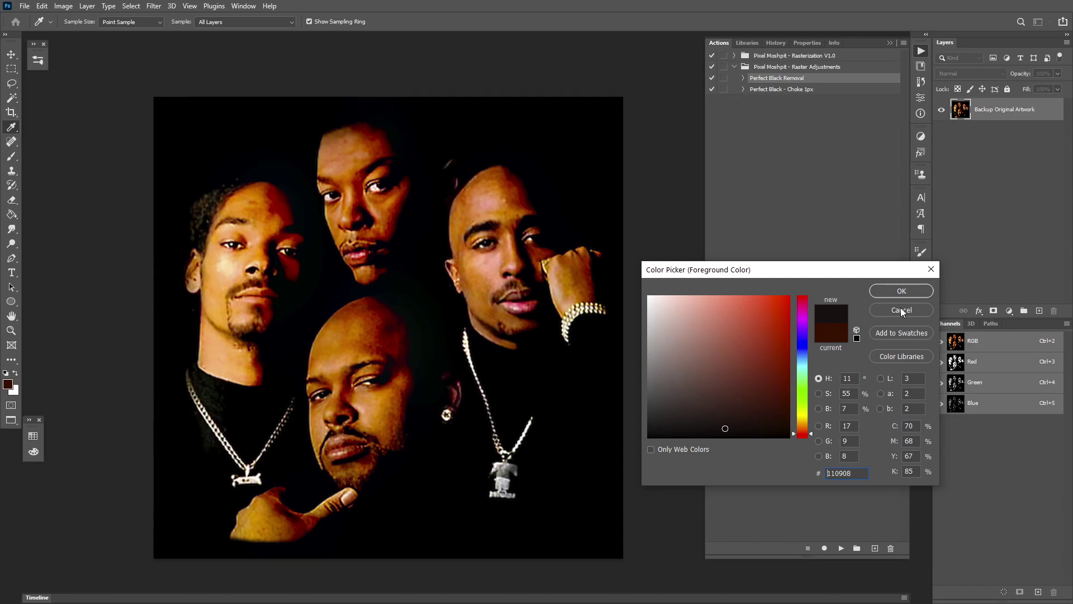
left_click_drag(722, 418, 635, 448)
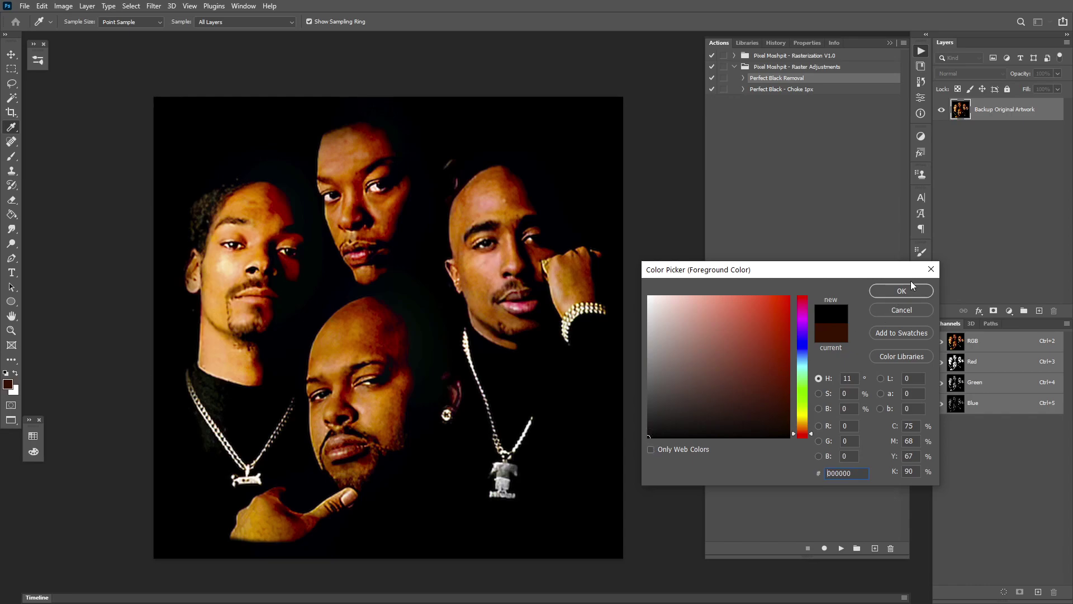
left_click(894, 311)
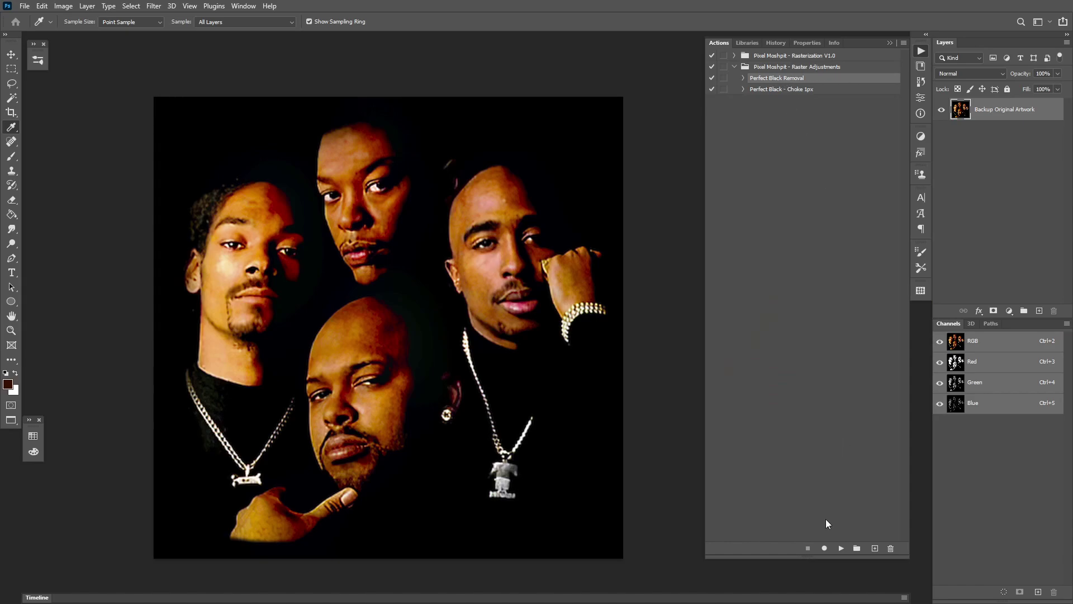
Run the Perfect Black Removal action on Backup Original Artwork and inspect the cut-out faces' edges over transparency
left_click(841, 549)
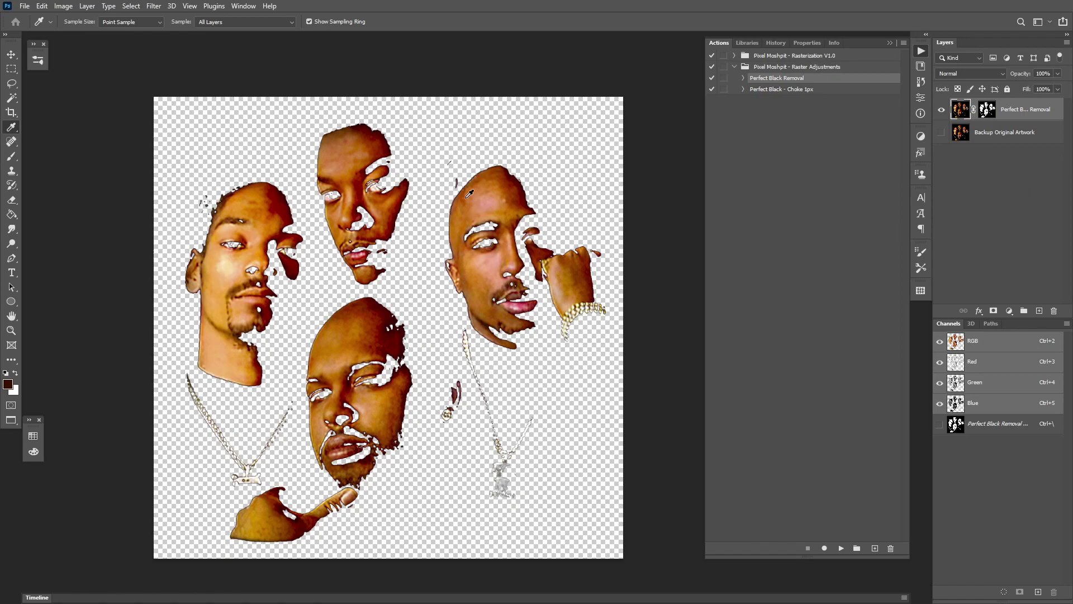
scroll(471, 197, "up", 5)
scroll(509, 202, "up", 6)
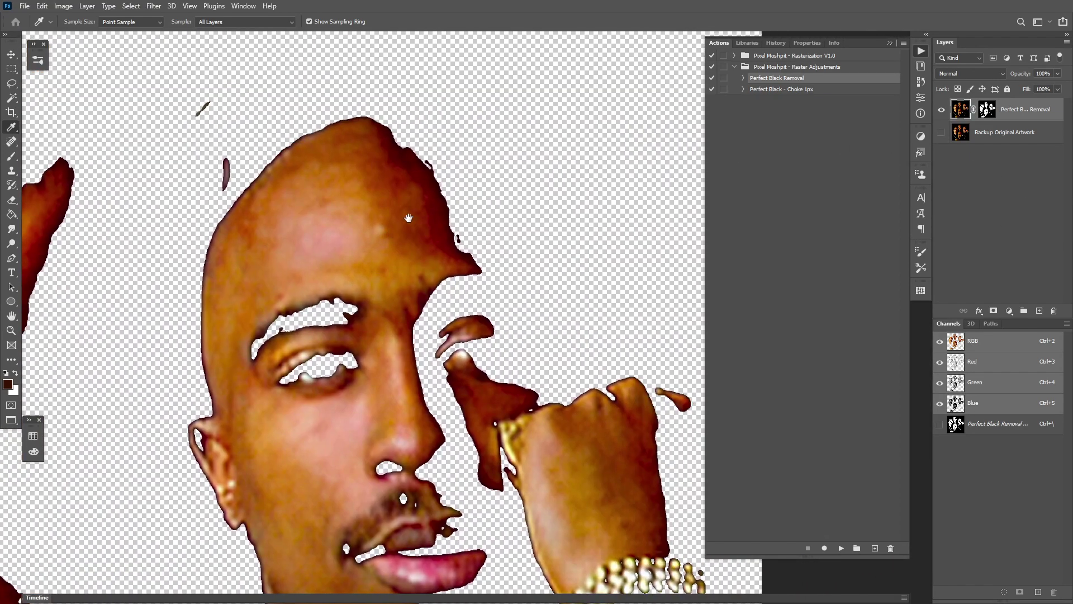
scroll(453, 182, "down", 8)
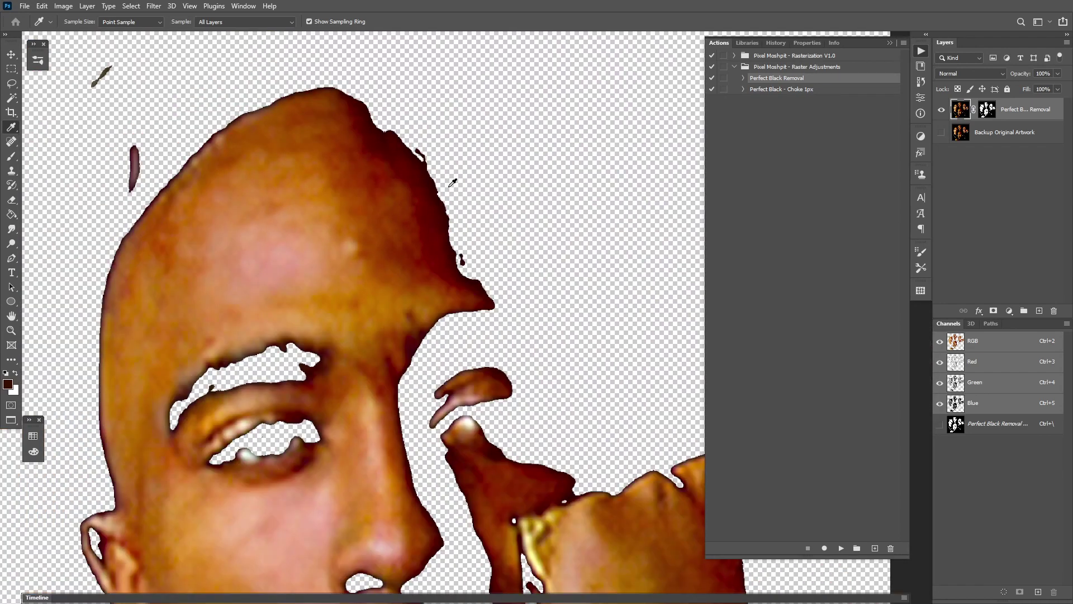
scroll(252, 186, "down", 4)
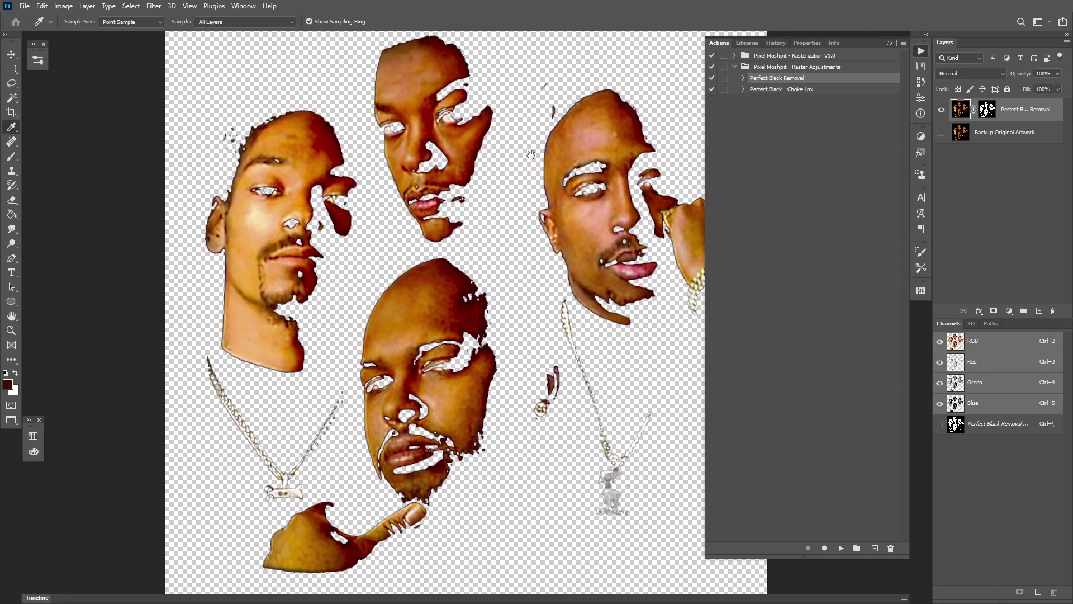
scroll(541, 152, "up", 1)
Add a solid color fill layer in black 000000 and place it beneath the Backup Original Artwork layer
left_click(1009, 310)
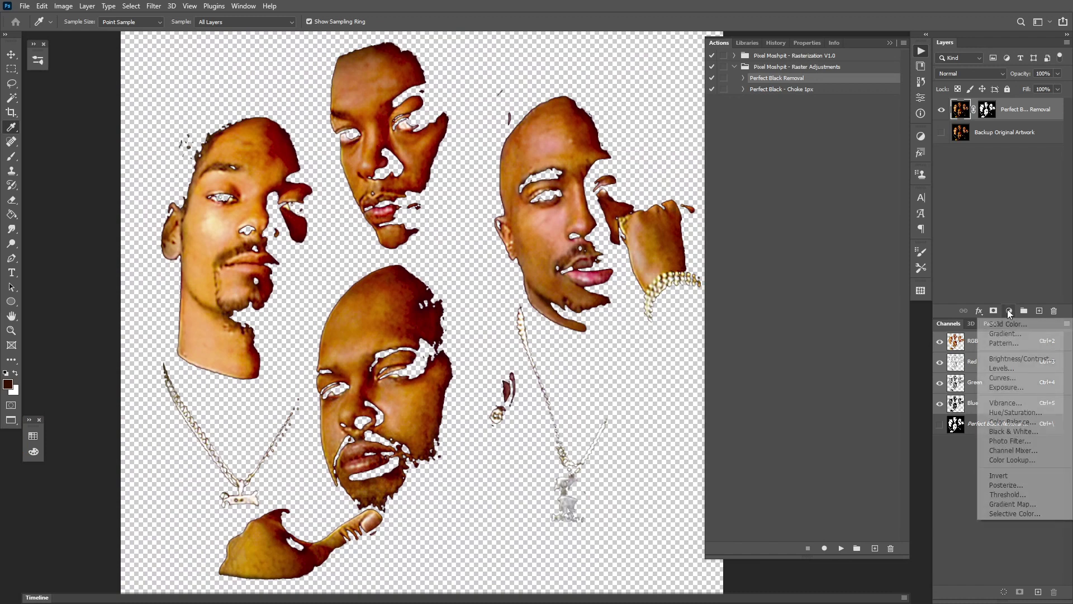
left_click(1007, 324)
left_click_drag(670, 339, 583, 519)
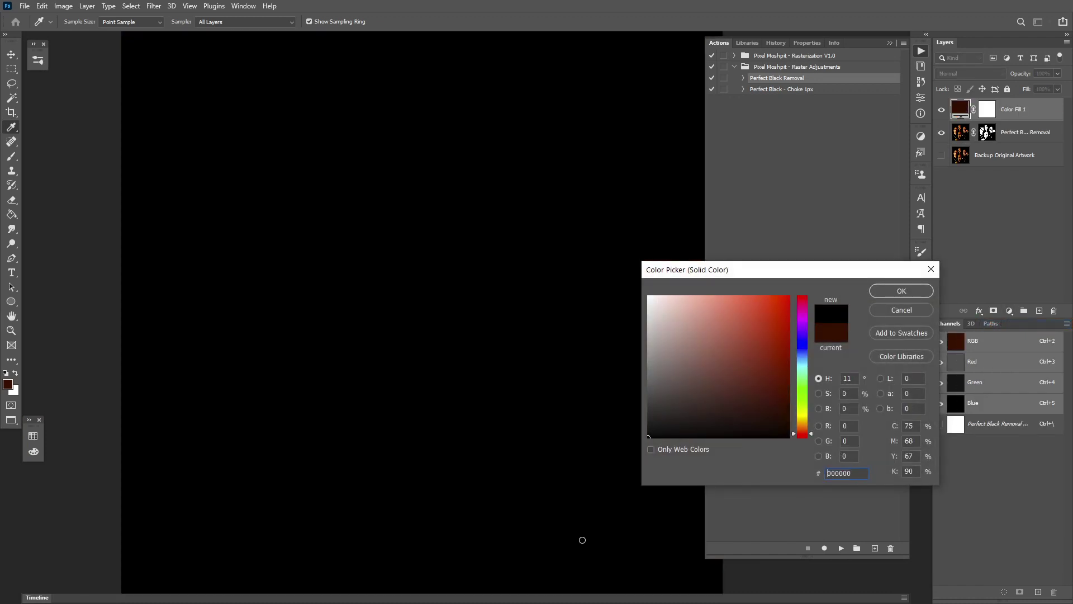
left_click(901, 291)
left_click_drag(1038, 111, 1017, 162)
Examine how the black-removed faces and their cut edges look against the black fill, both close up and overall
scroll(479, 247, "down", 1)
scroll(468, 278, "up", 2)
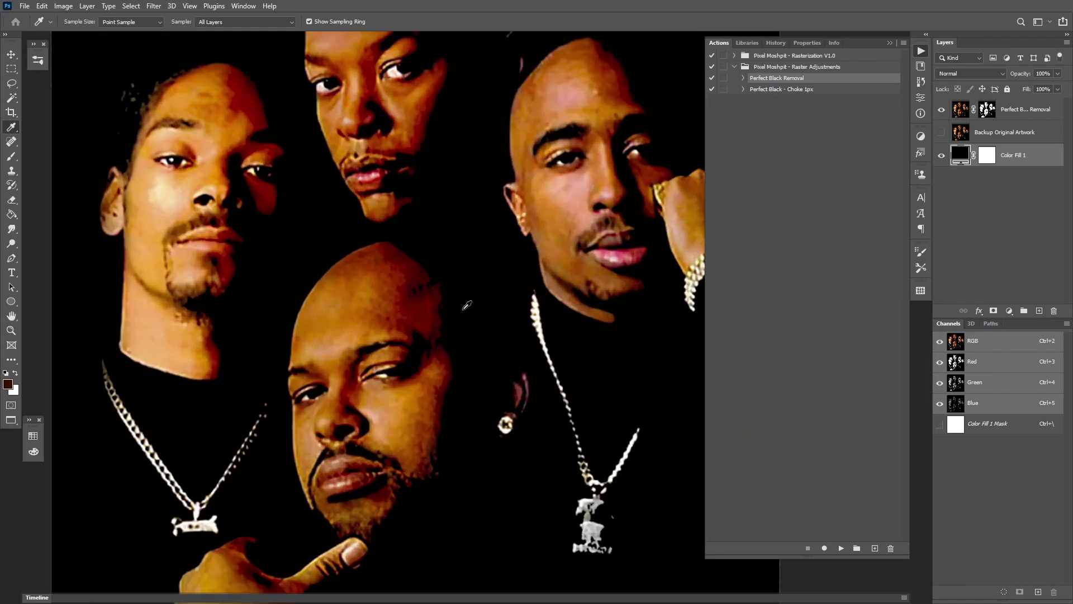
scroll(271, 297, "up", 1)
scroll(276, 297, "down", 1)
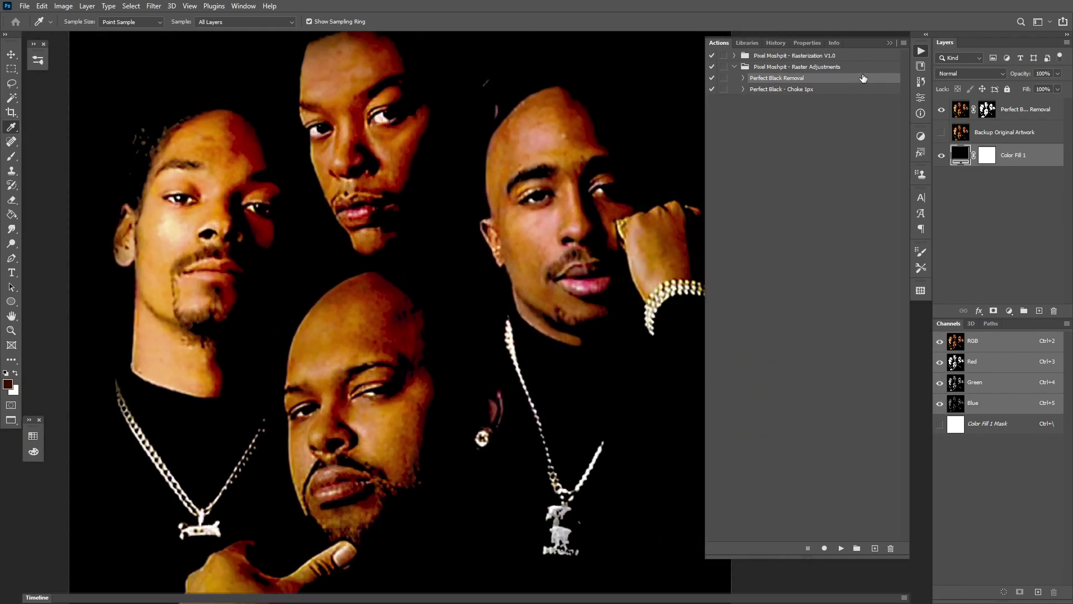
left_click_drag(514, 160, 458, 207)
left_click_drag(300, 292, 349, 235)
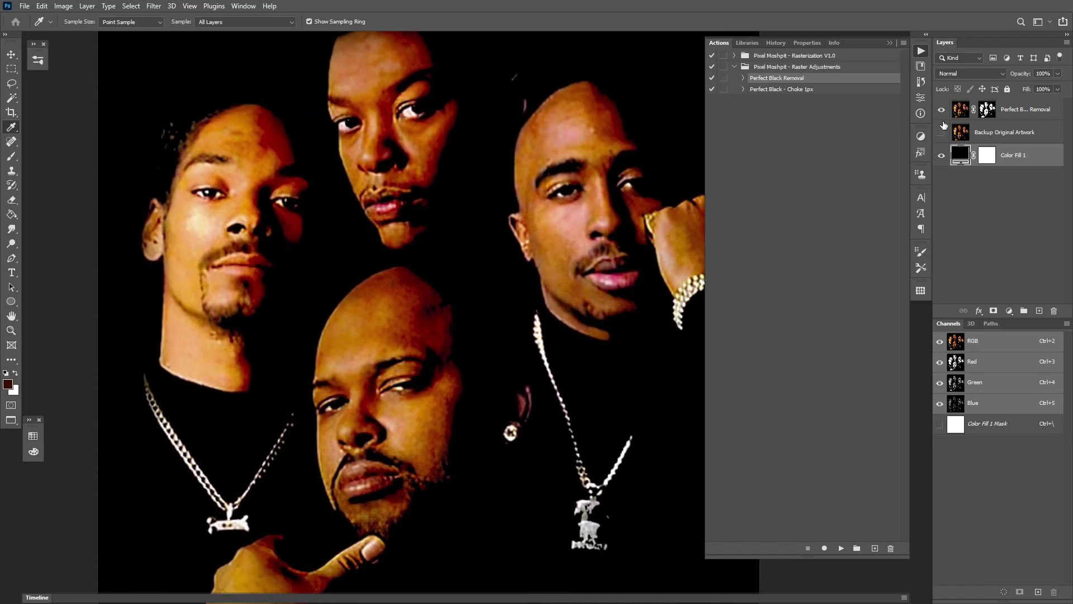
scroll(447, 135, "up", 10)
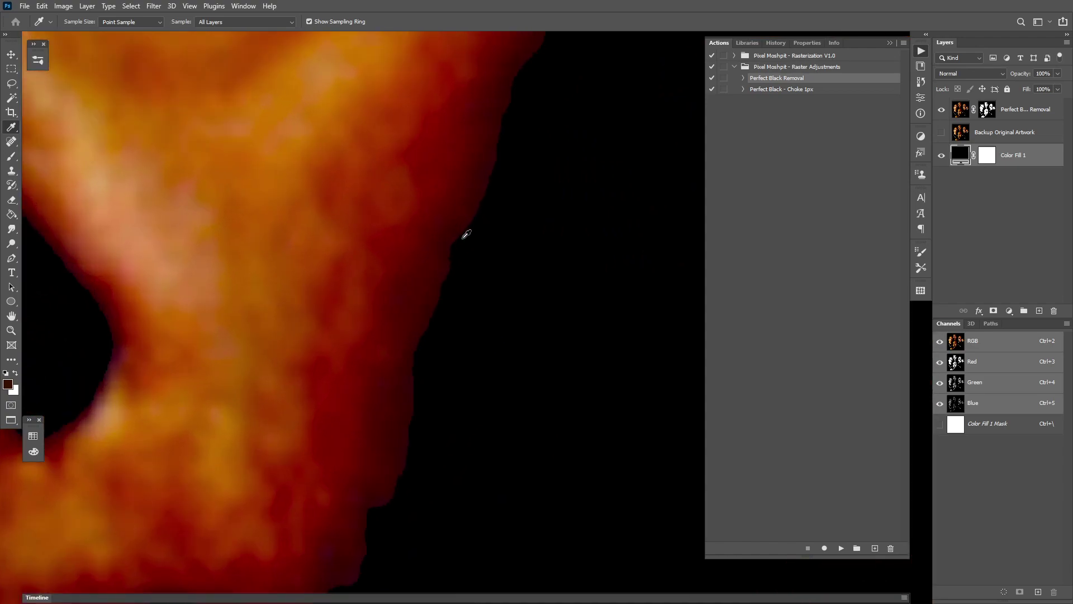
scroll(403, 346, "down", 10)
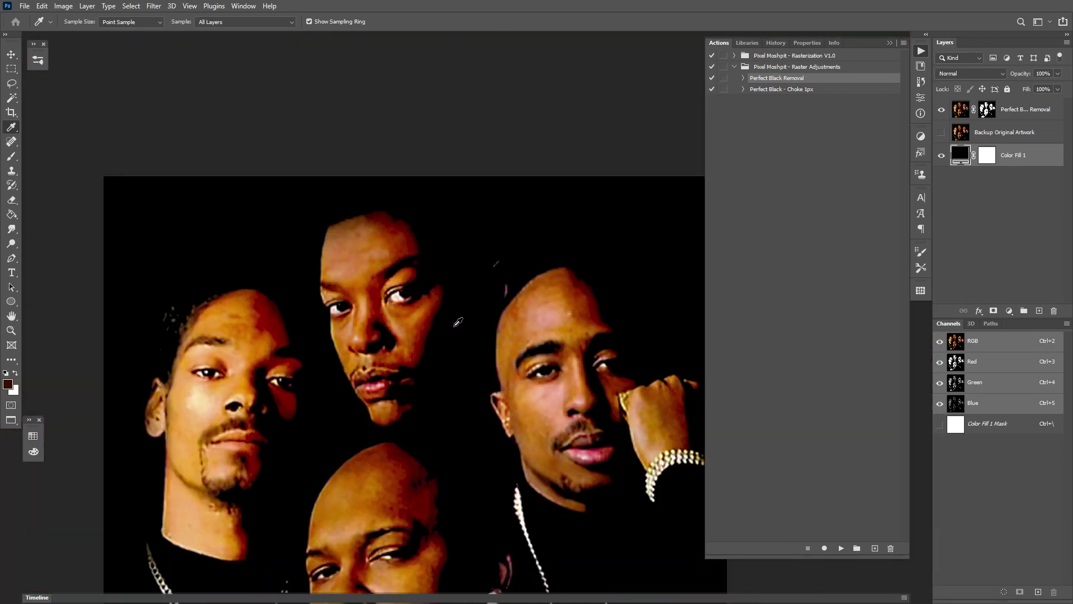
left_click_drag(475, 364, 492, 167)
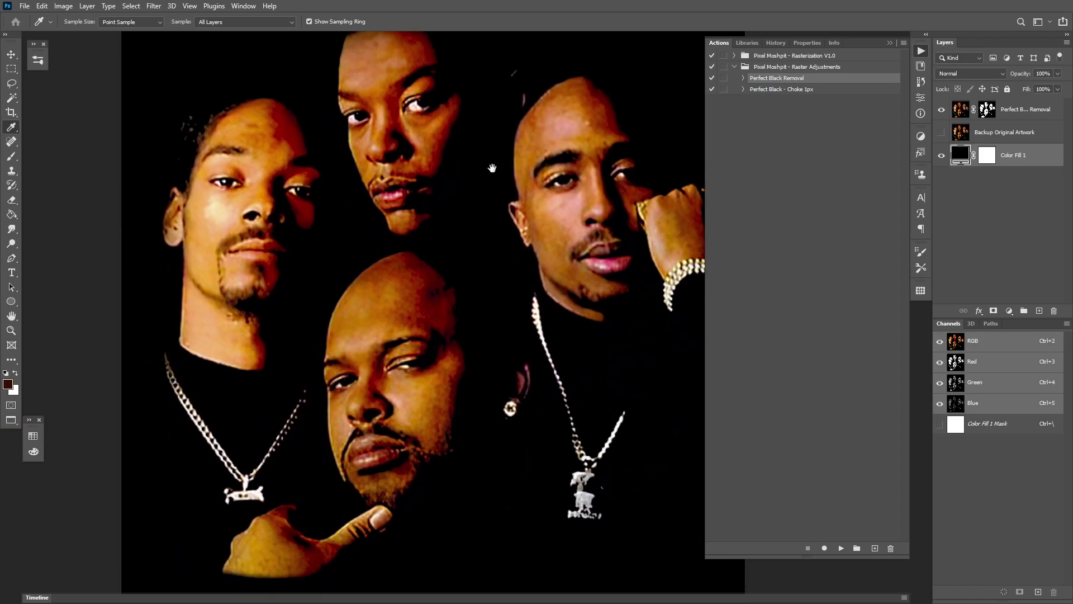
left_click_drag(486, 258, 463, 260)
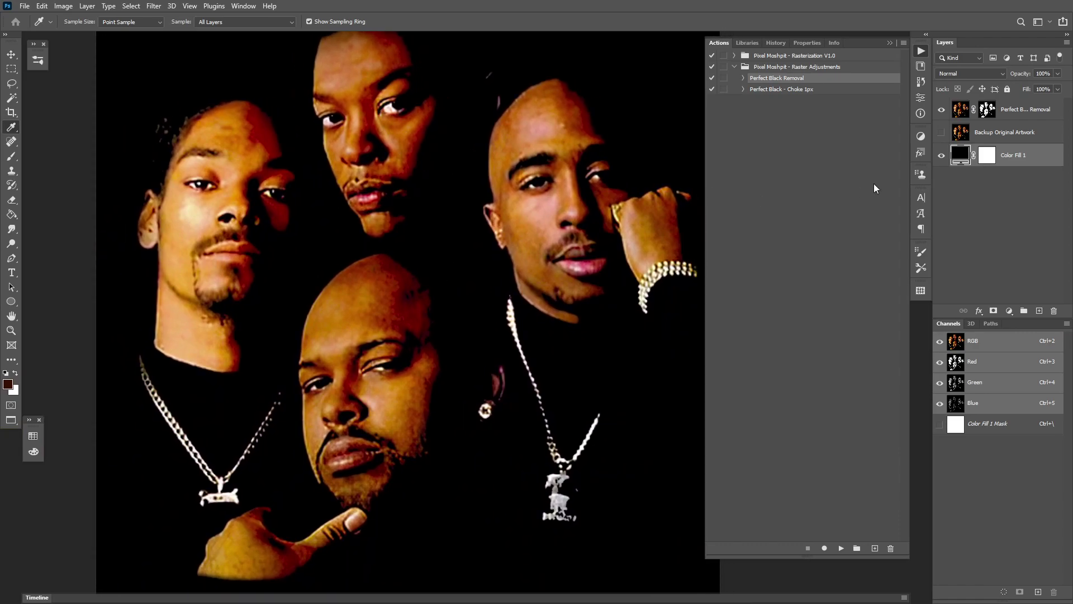
Hide and reshow the Color Fill 1 layer, comparing the lower middle face's cut edges close up over transparency and black
left_click(942, 157)
scroll(490, 336, "up", 10)
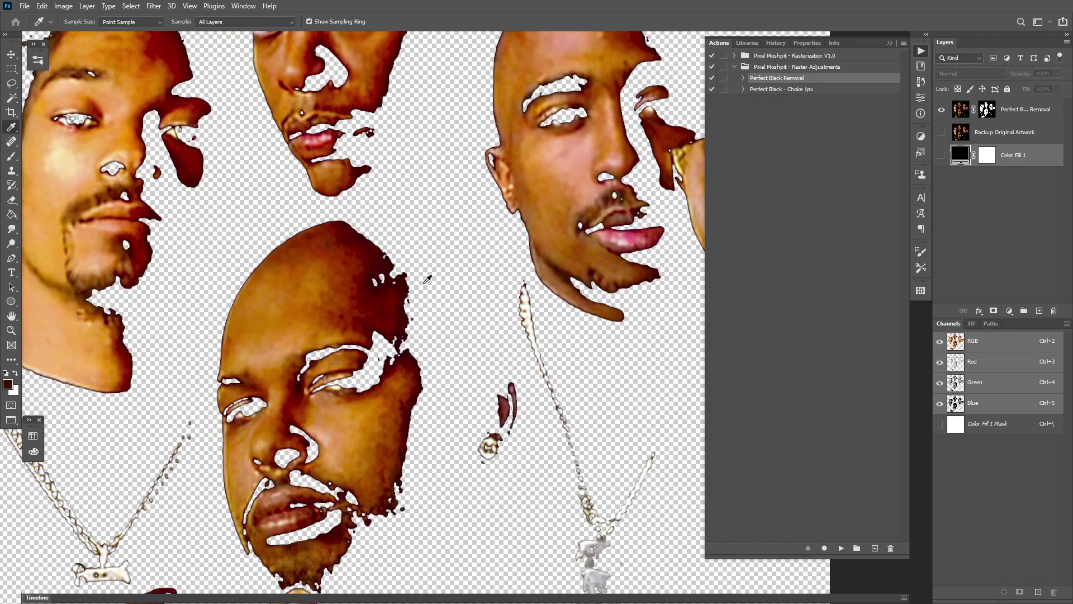
scroll(257, 267, "down", 6)
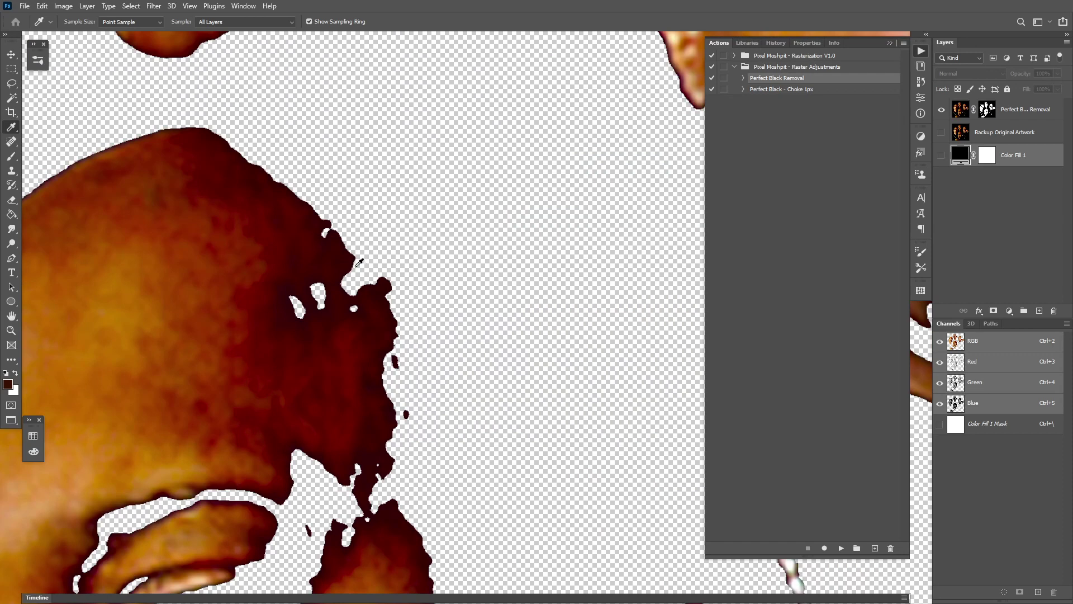
scroll(304, 286, "up", 3)
left_click(942, 155)
scroll(351, 278, "down", 5)
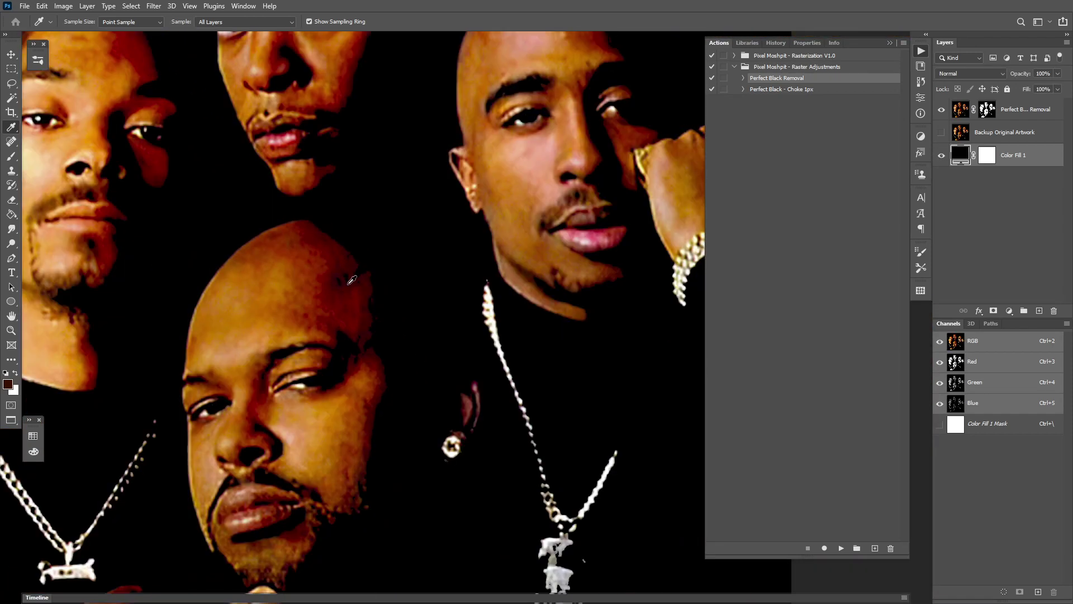
scroll(330, 275, "up", 1)
scroll(347, 291, "up", 2)
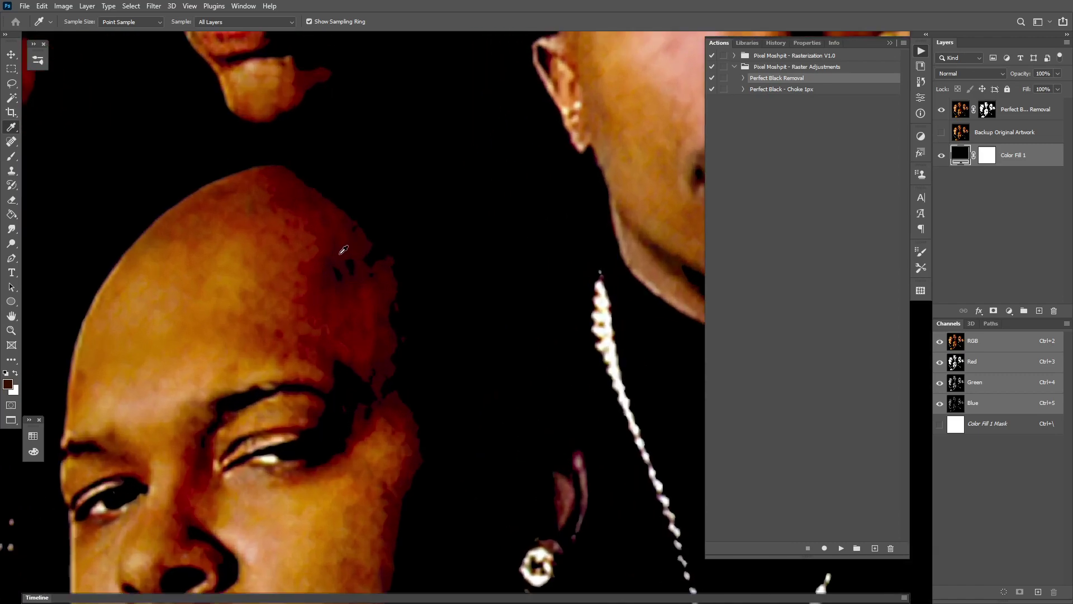
Inspect the black-removed artwork without Color Fill 1, close up and overall, with a brief comparison against the black fill
left_click(942, 155)
scroll(384, 267, "down", 3)
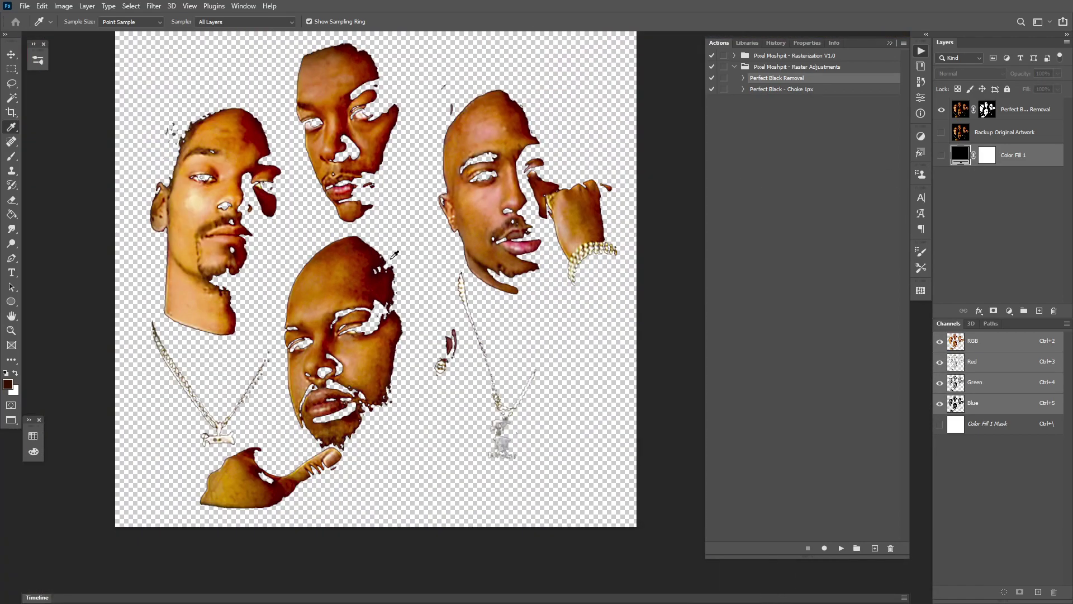
scroll(331, 162, "up", 2)
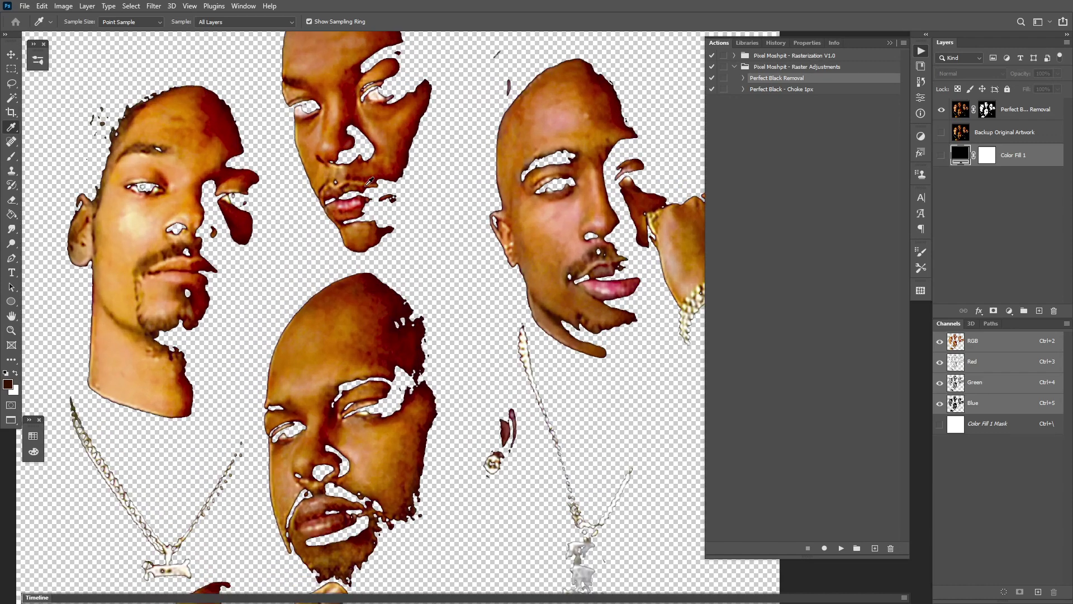
scroll(414, 358, "up", 2)
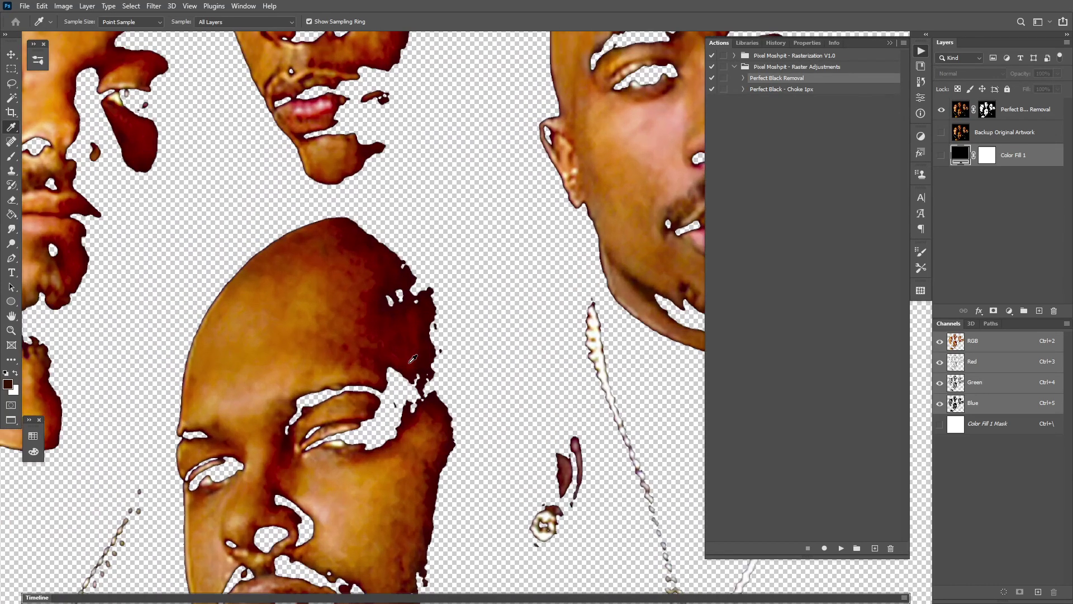
scroll(414, 399, "down", 5)
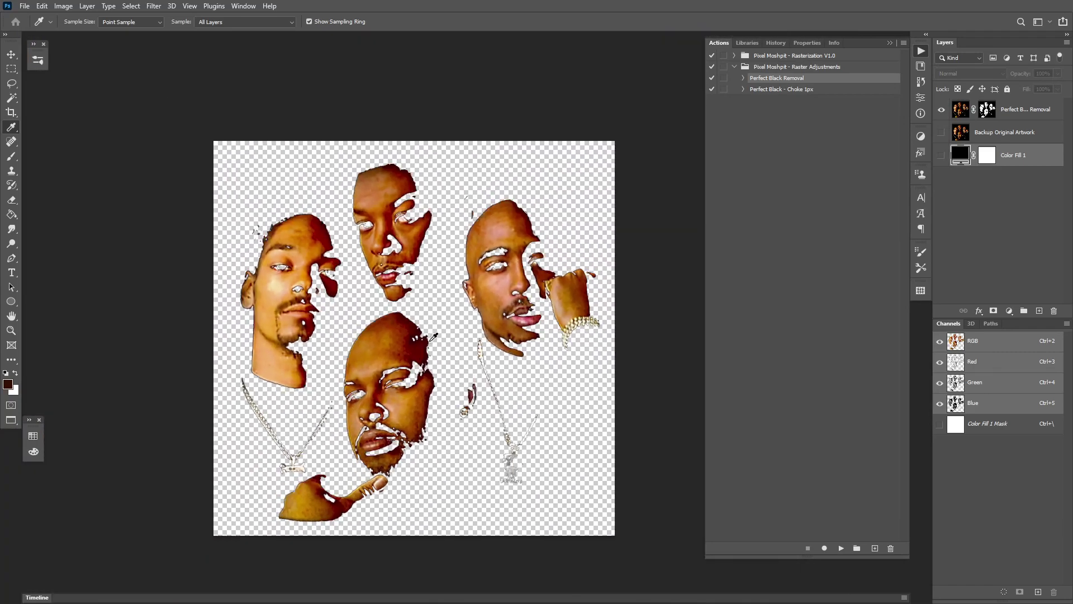
left_click(941, 155)
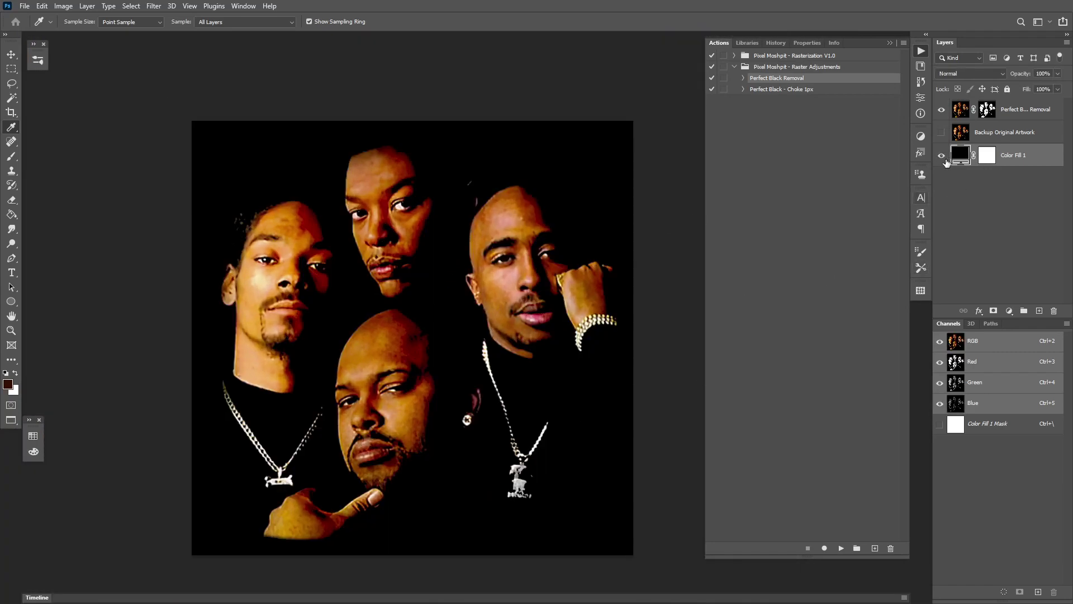
left_click(942, 155)
Examine the hard cut edges around the uppermost face over transparency, close up and within the whole artwork
scroll(505, 175, "up", 10)
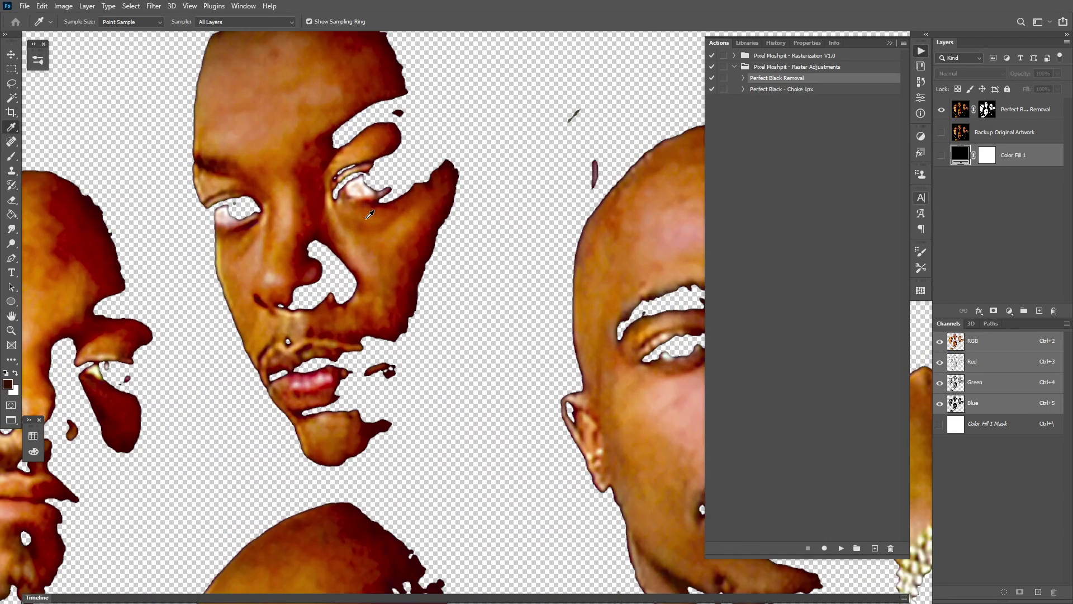
scroll(505, 175, "up", 3)
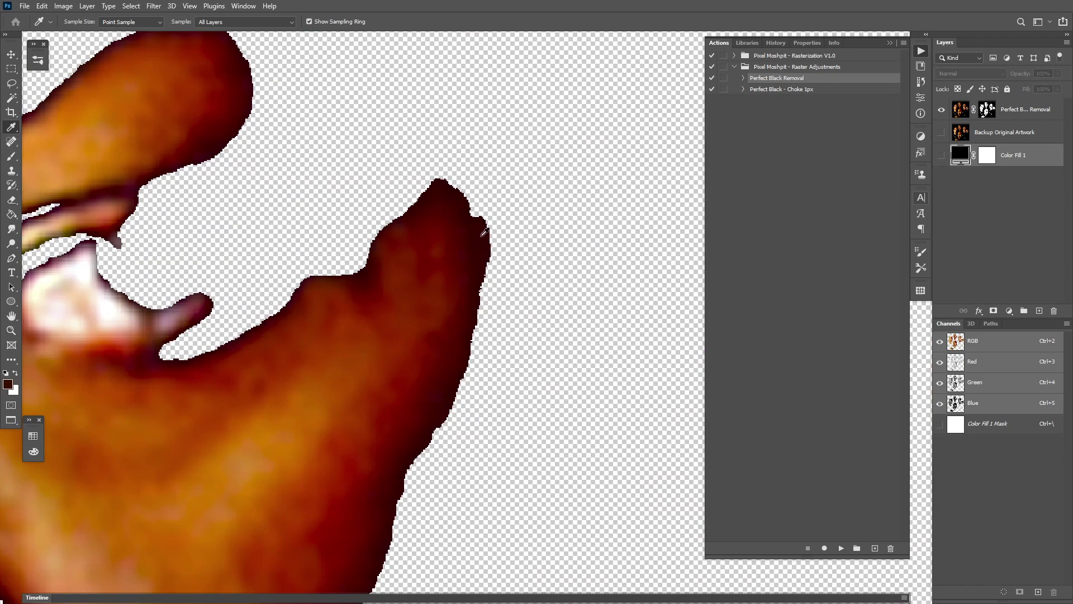
scroll(485, 231, "down", 6)
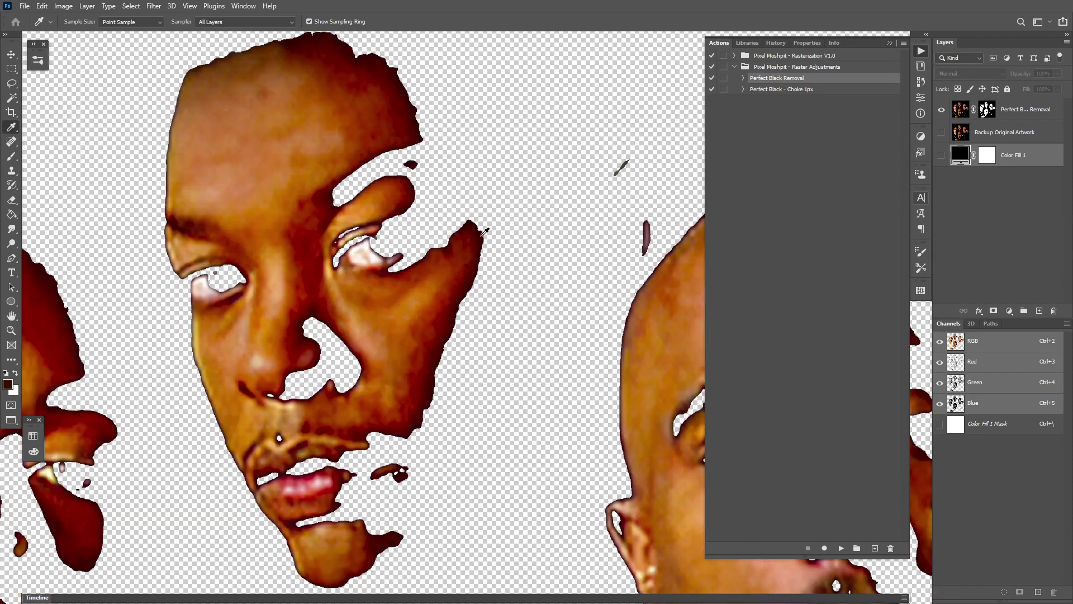
scroll(484, 231, "up", 6)
scroll(484, 231, "up", 2)
scroll(484, 238, "down", 6)
scroll(479, 263, "down", 3)
left_click_drag(482, 373, 485, 242)
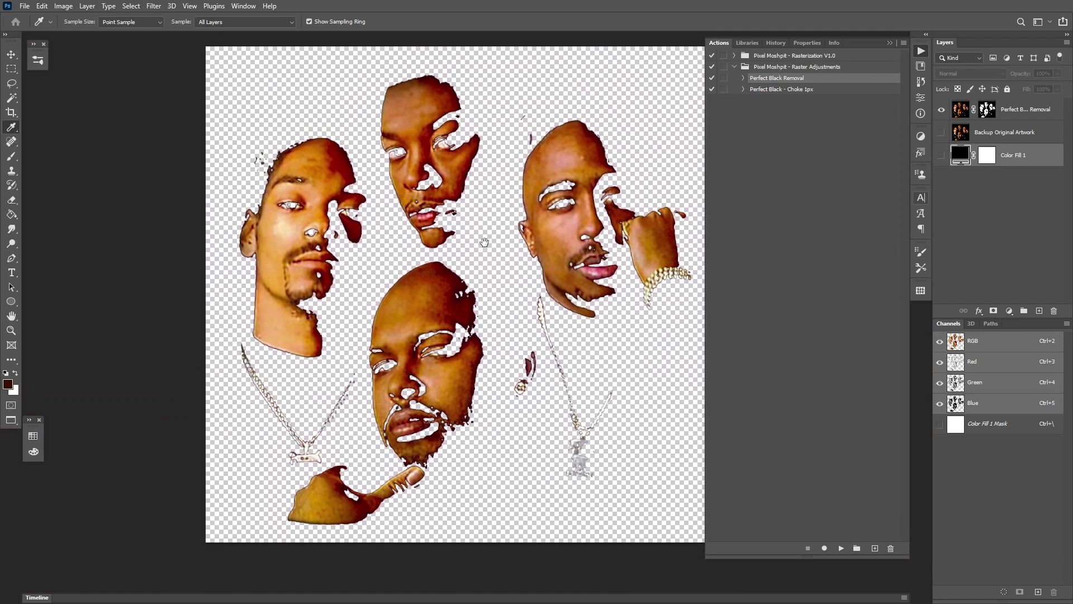
Switch the Color Fill 1 layer's visibility repeatedly to compare the full artwork on black and on transparency, ending with it hidden
left_click(941, 158)
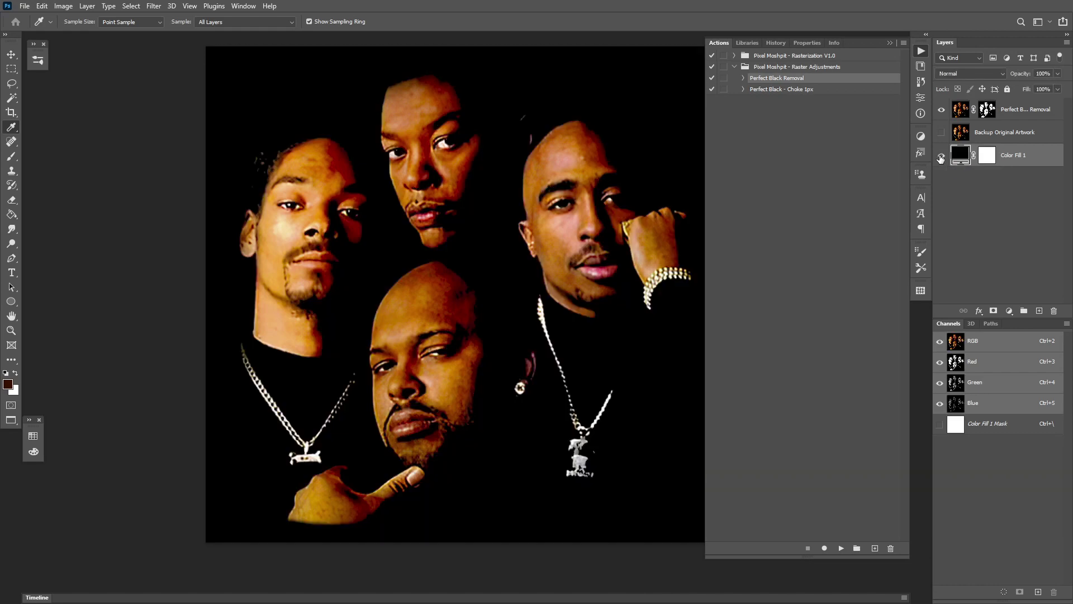
left_click(941, 158)
left_click(941, 158)
left_click(941, 158)
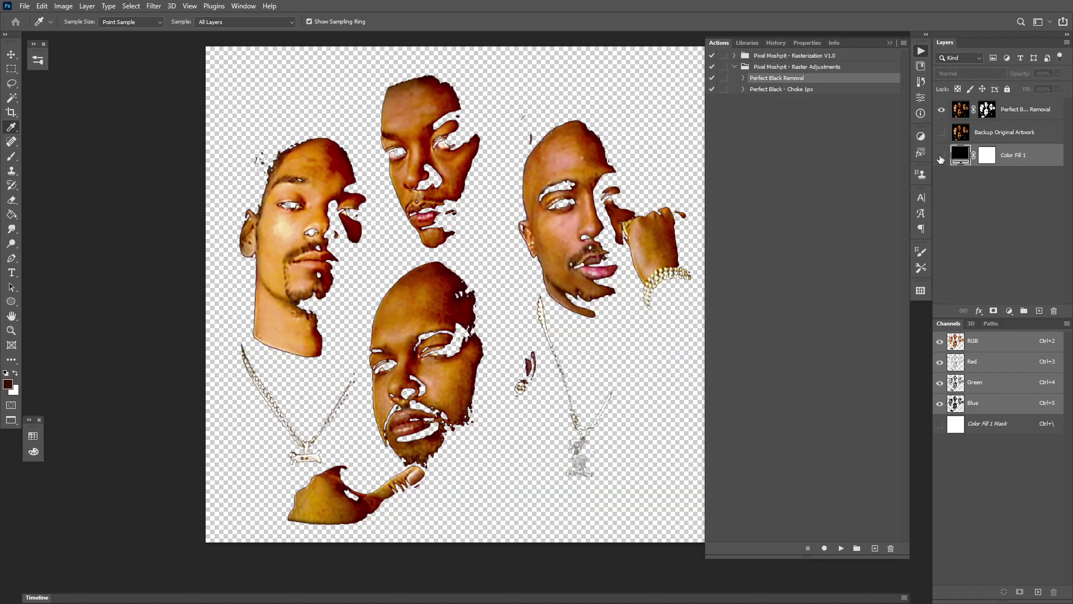
left_click(941, 158)
left_click(941, 158)
Delete the Perfect Black Removal layer and make the Backup Original Artwork layer visible
left_click_drag(1045, 115, 1054, 310)
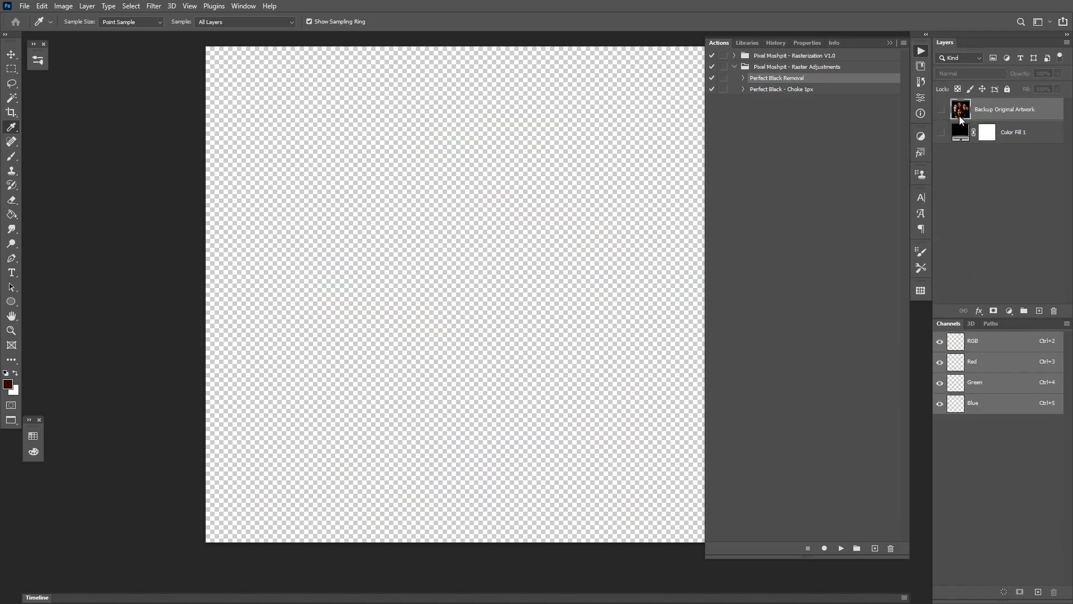
left_click(942, 110)
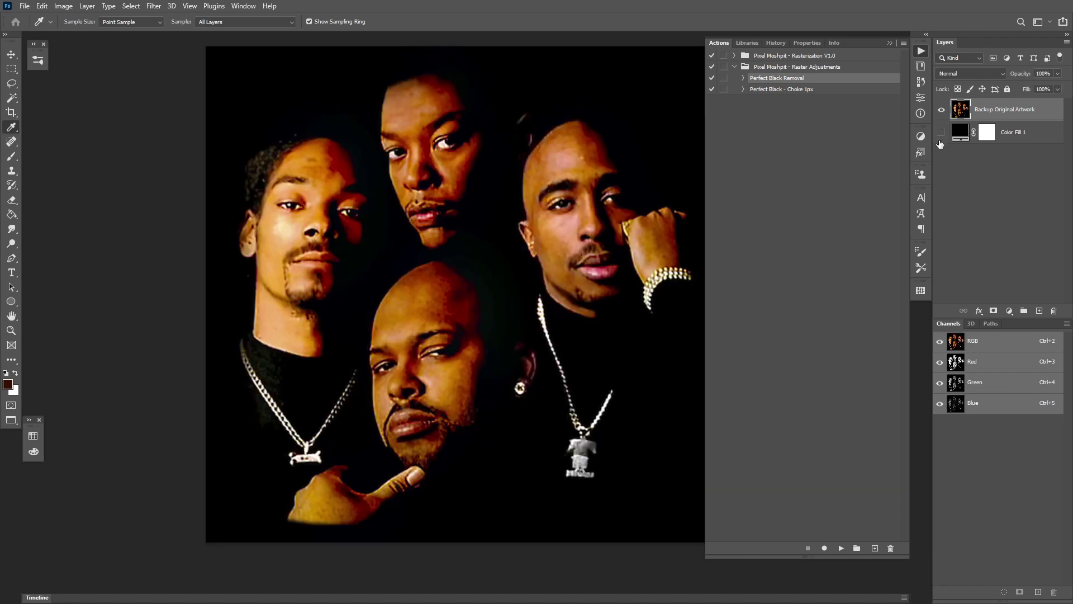
Browse the Pixel Moshpit - Rasterization V1.0 actions and run +BLACK REMOVAL- ELIPSE 65LPI | ANGLE 22.5 on Backup Original Artwork
left_click(733, 68)
left_click(734, 56)
scroll(794, 223, "down", 10)
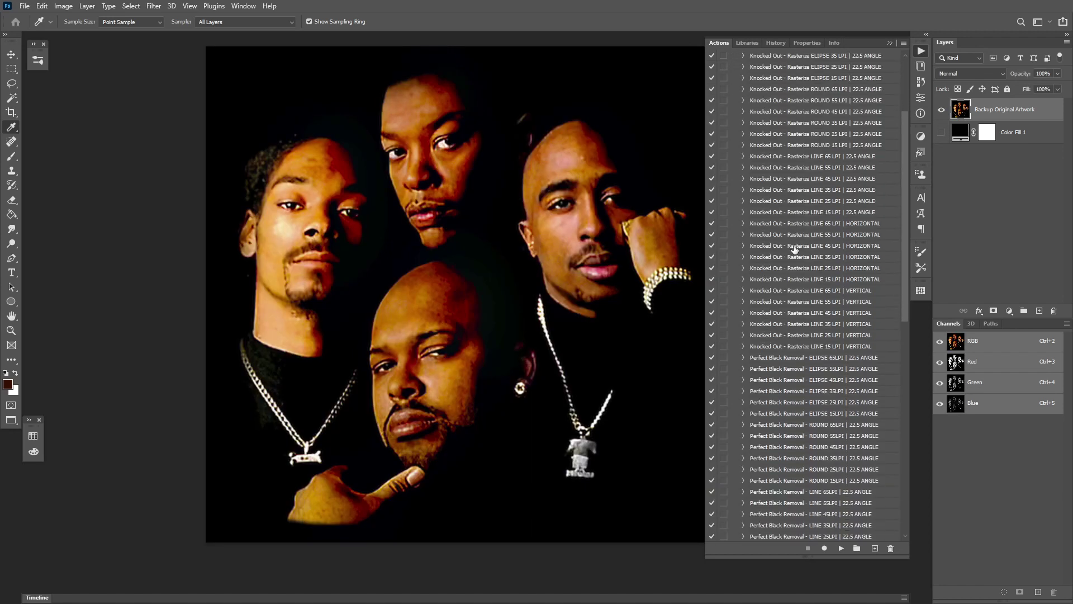
scroll(791, 250, "down", 9)
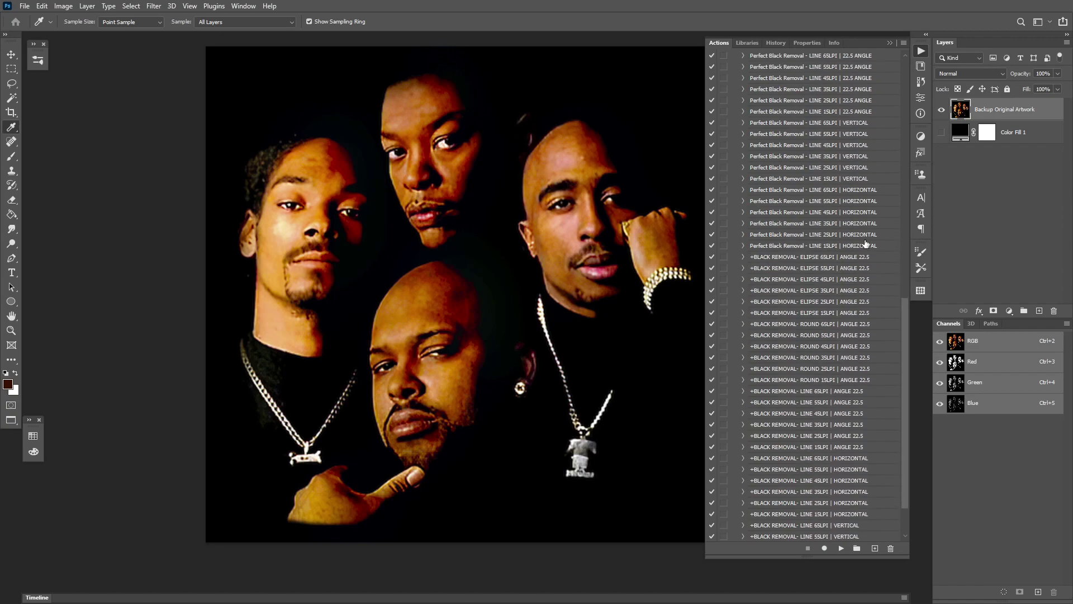
double_click(799, 258)
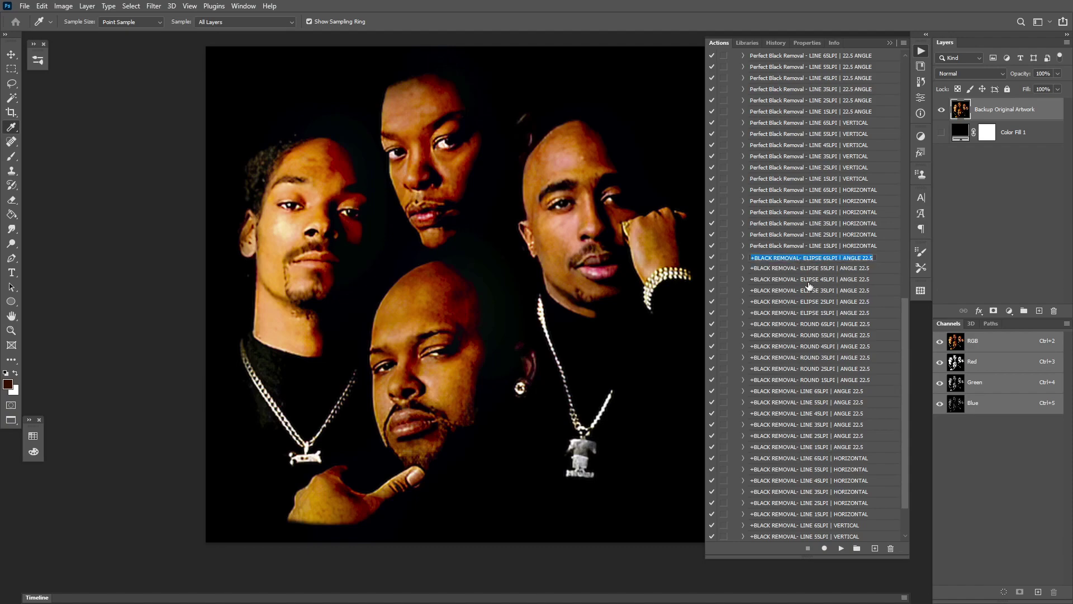
left_click(812, 280)
left_click(816, 258)
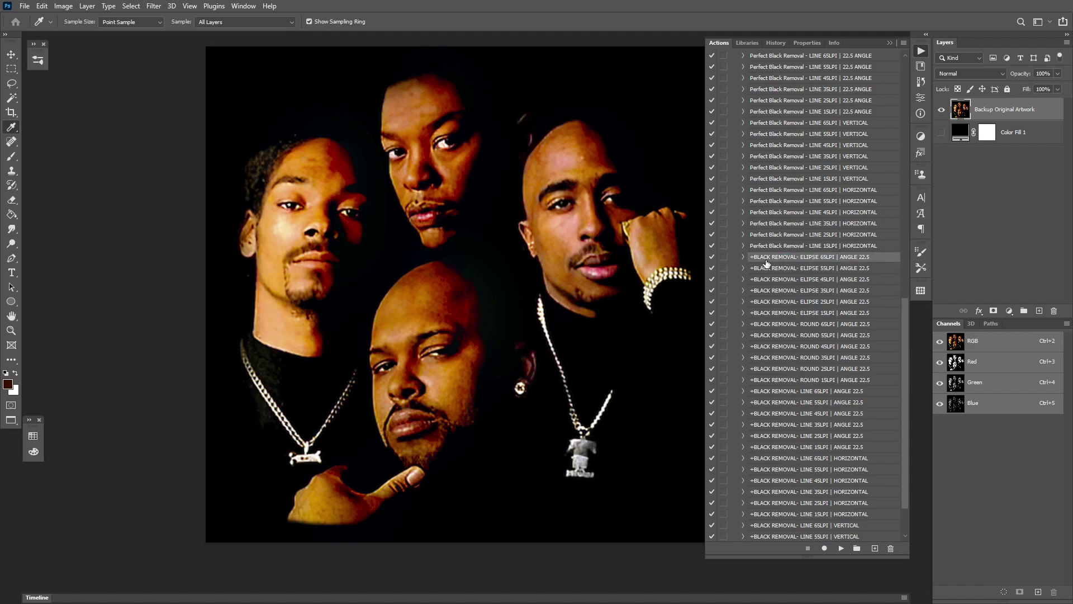
scroll(907, 289, "up", 4)
scroll(906, 289, "up", 10)
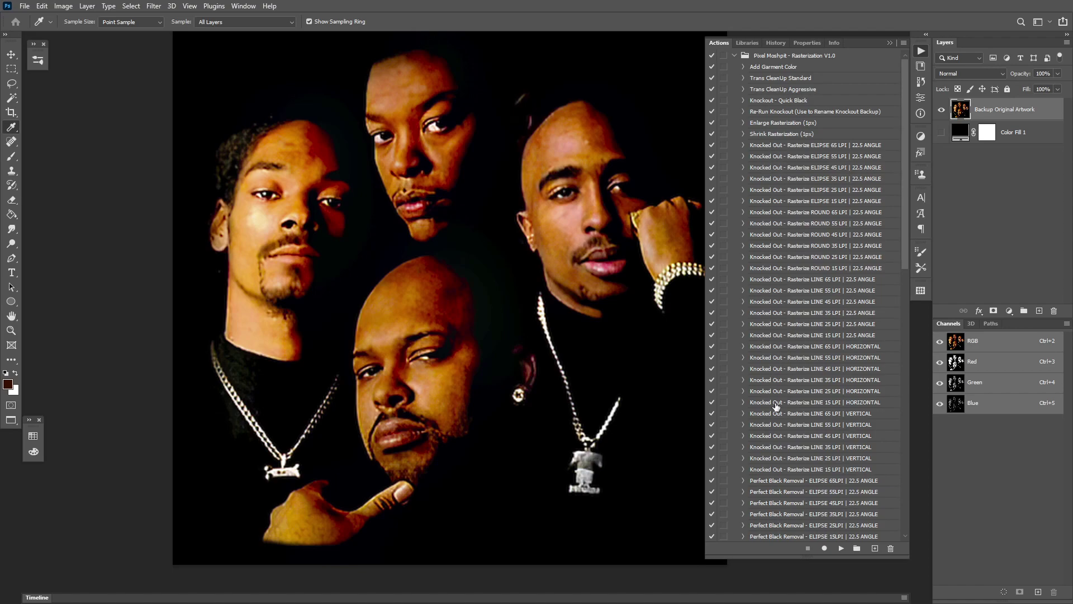
left_click_drag(906, 218, 905, 512)
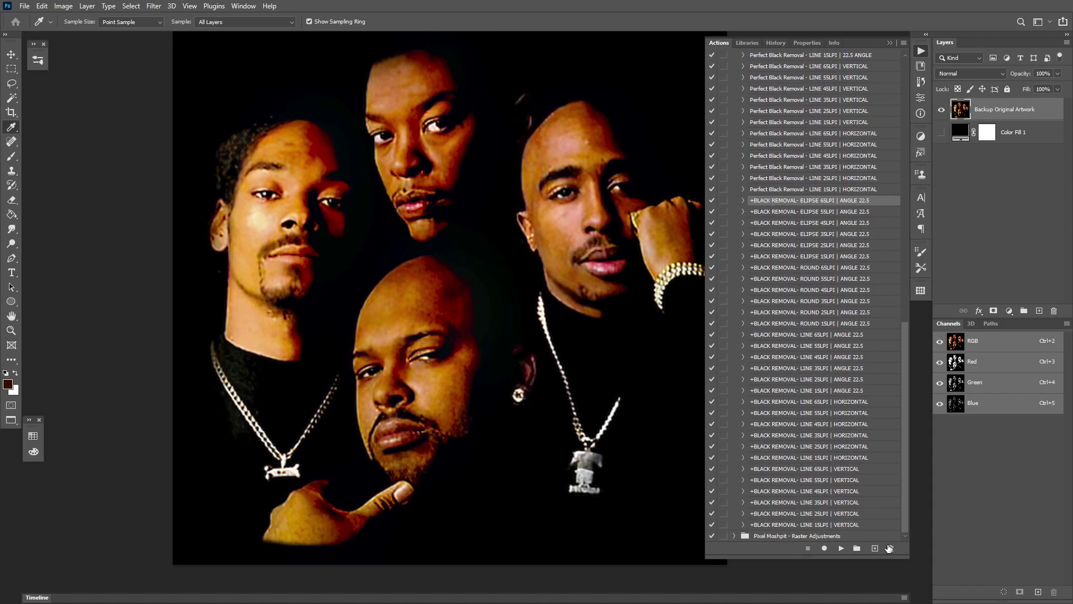
left_click(841, 549)
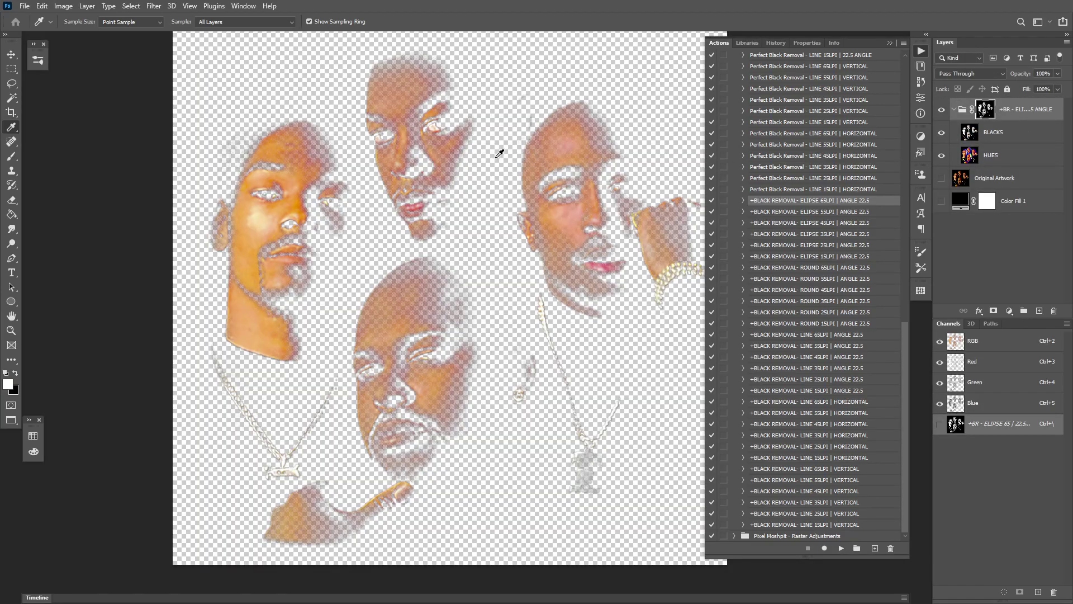
Examine the elliptical halftone dots on the faces over transparency up close, and collapse the resulting layer group
scroll(559, 271, "up", 10)
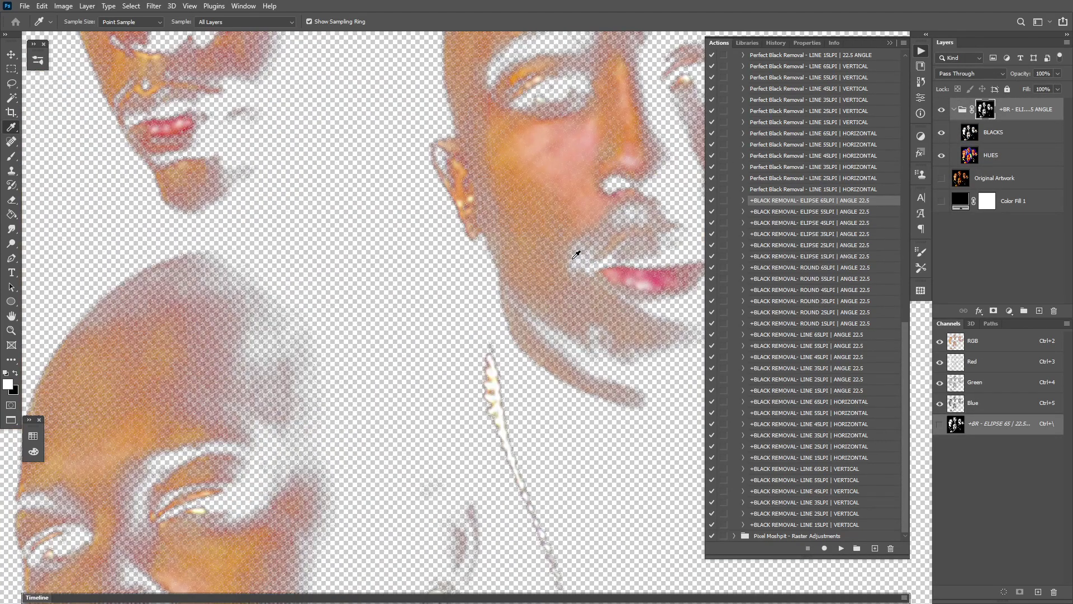
scroll(375, 234, "down", 10)
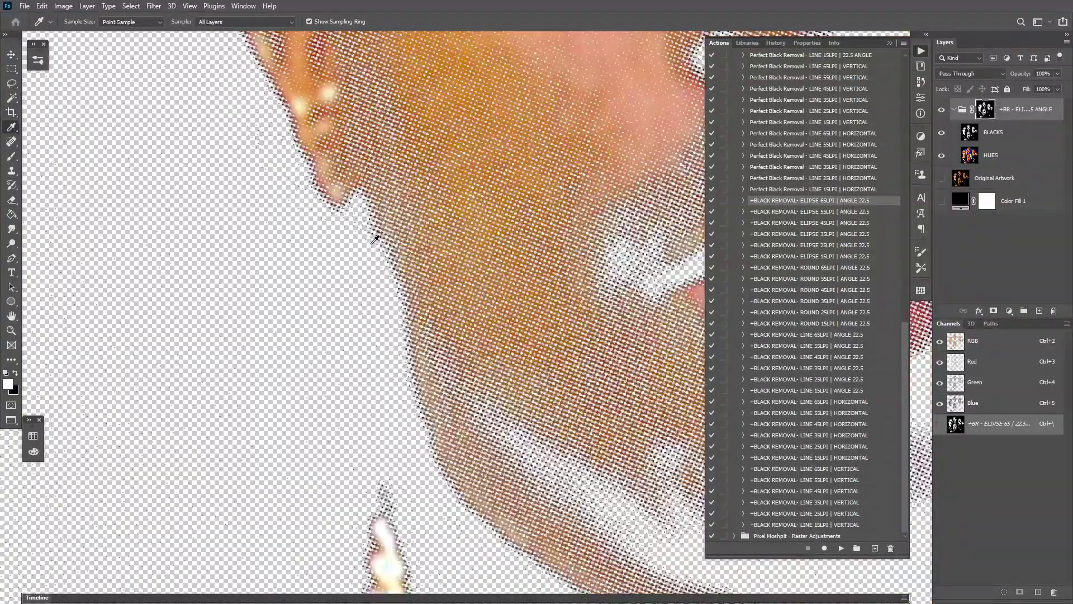
scroll(313, 100, "up", 10)
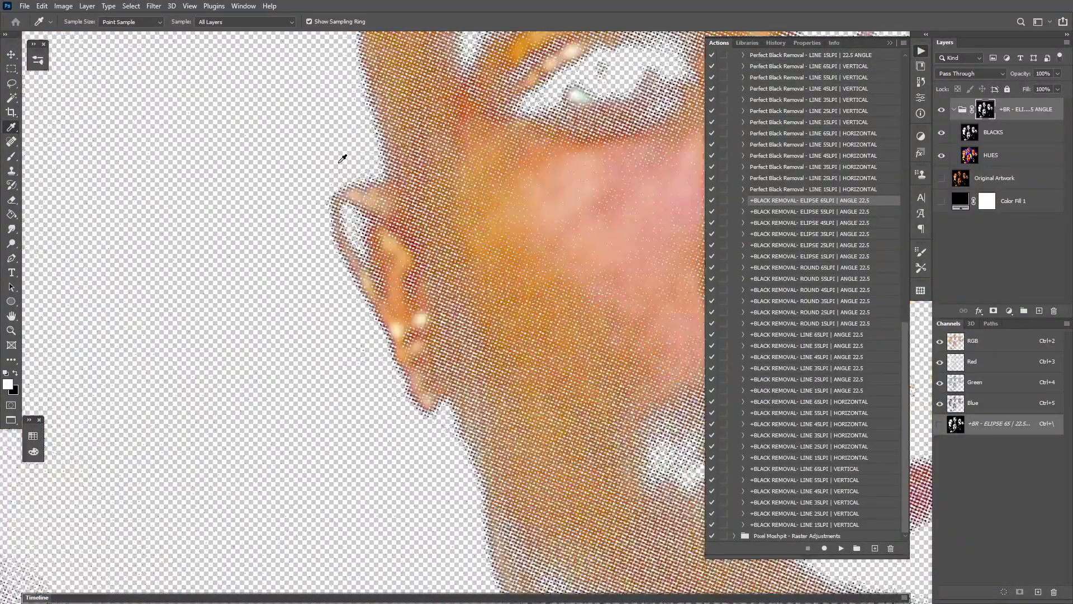
scroll(410, 199, "down", 10)
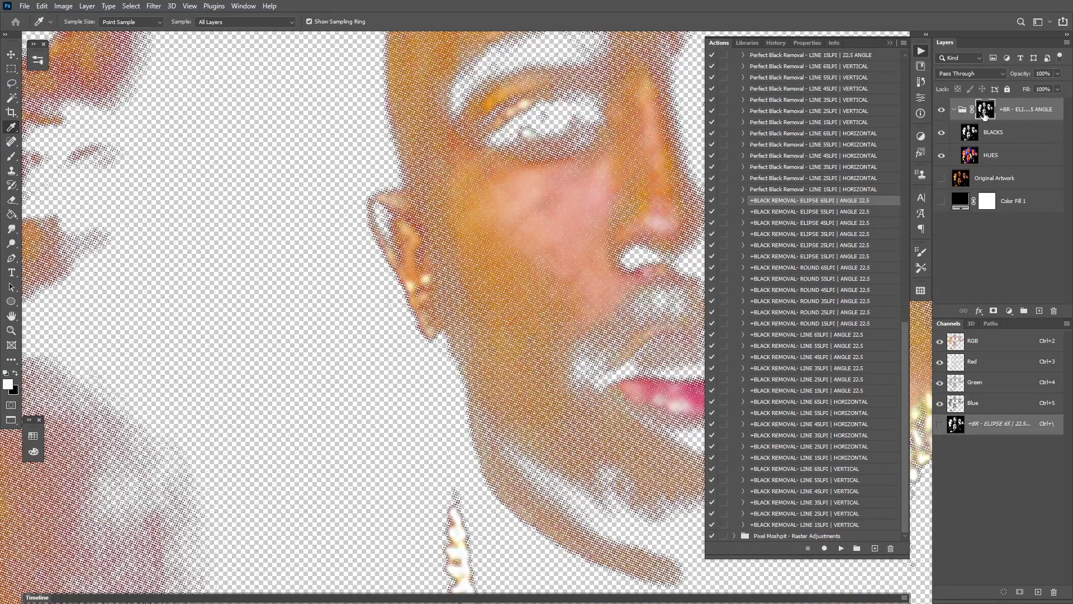
left_click(954, 110)
scroll(494, 193, "down", 5)
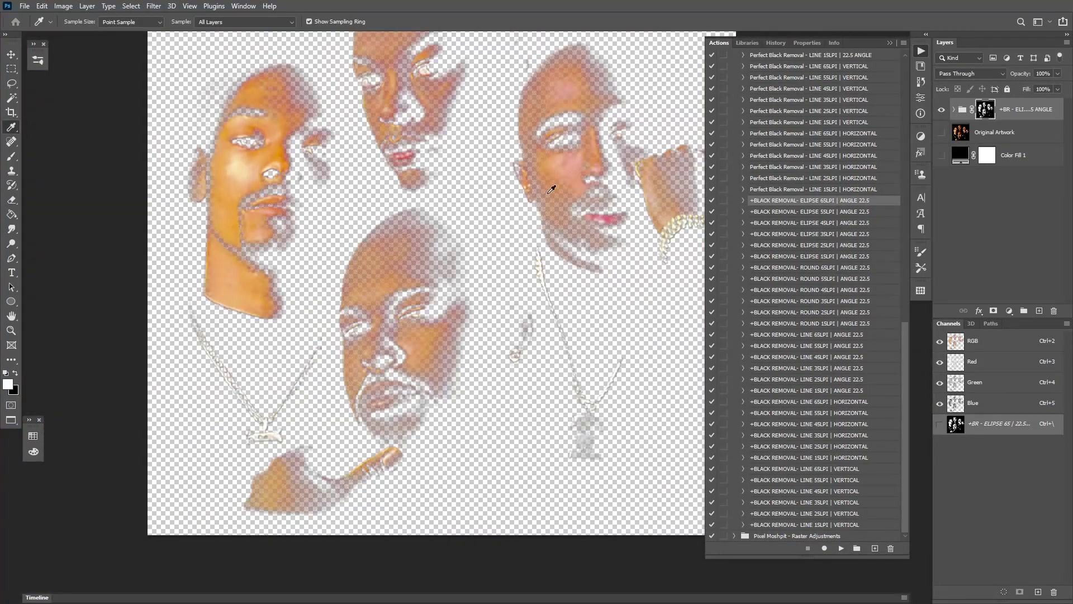
Show the Color Fill 1 layer, expand the halftone group, and hide its BLACKS layer to view HUES alone over black
left_click(941, 157)
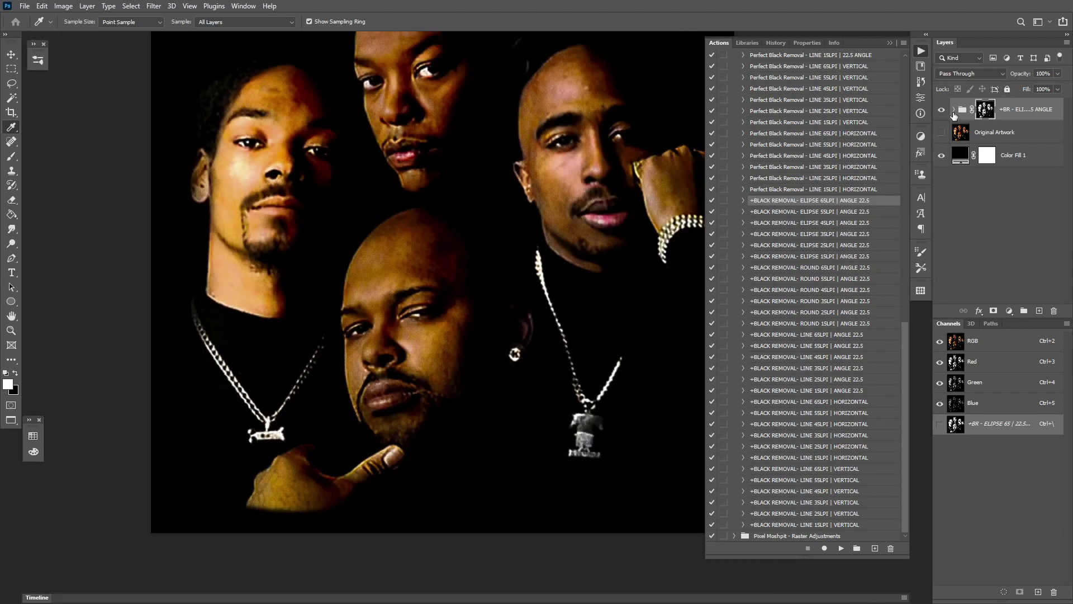
left_click(954, 110)
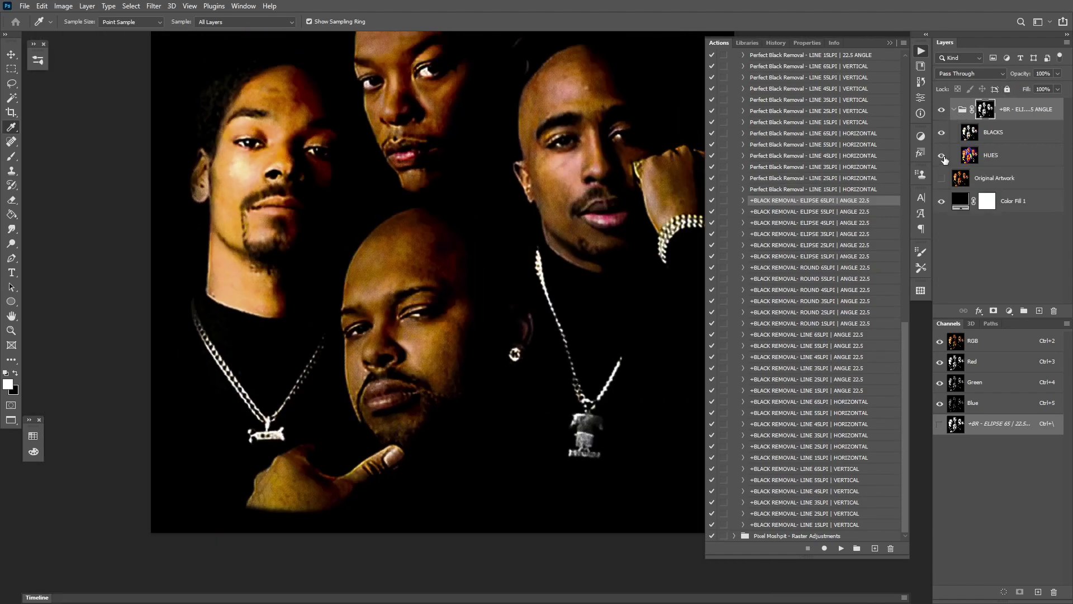
left_click(942, 134)
scroll(410, 214, "up", 1)
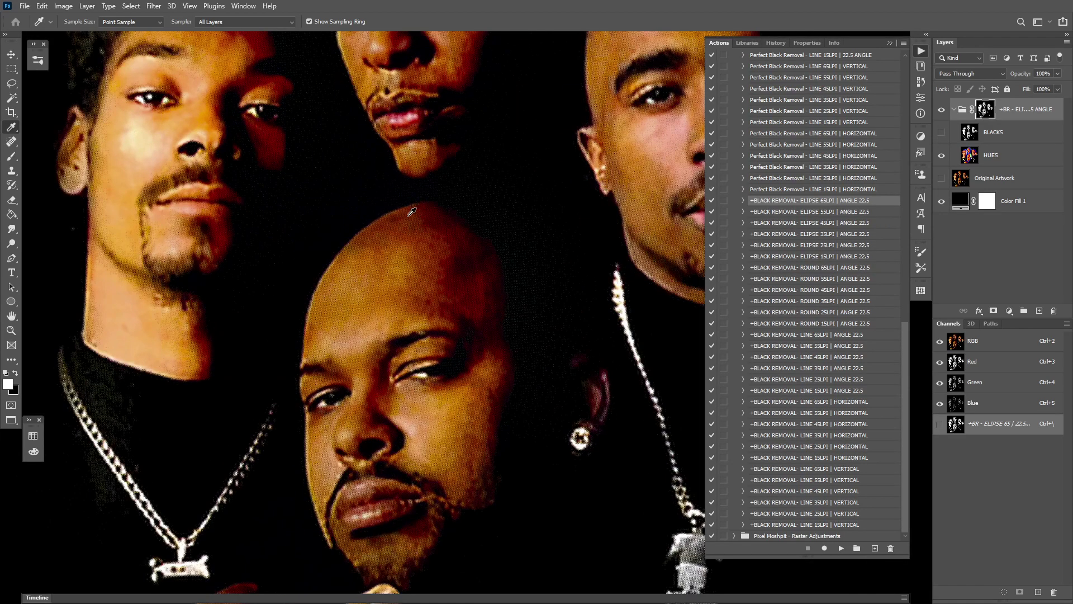
Compare the artwork with the BLACKS layer shown and hidden
scroll(412, 211, "up", 1)
left_click(942, 135)
left_click(941, 135)
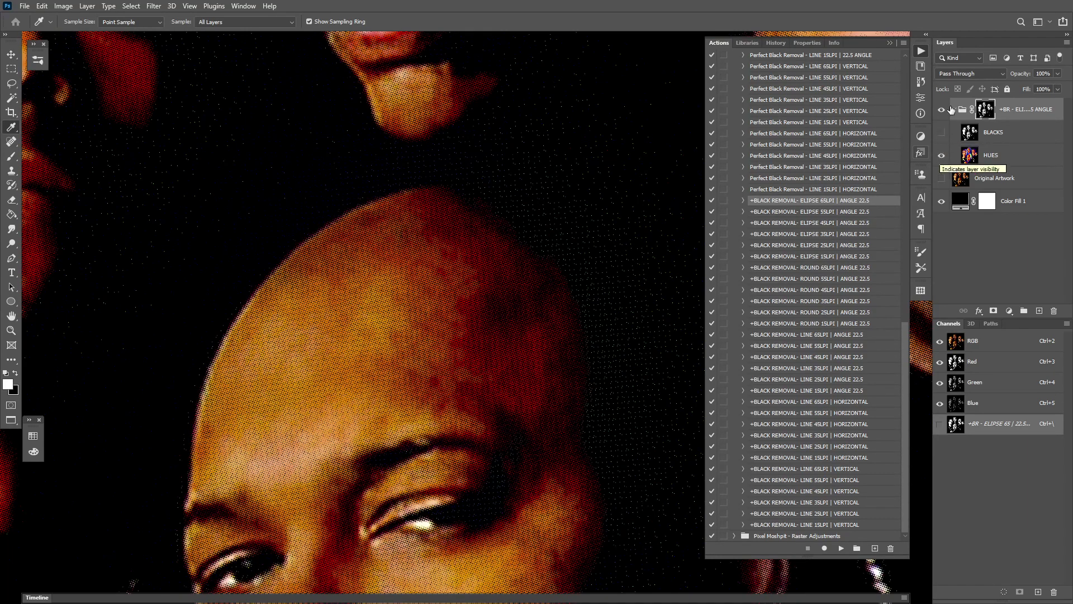
Hide the Color Fill 1 layer and examine the halftoned faces against transparency
left_click(941, 201)
scroll(393, 320, "down", 1)
scroll(393, 319, "down", 1)
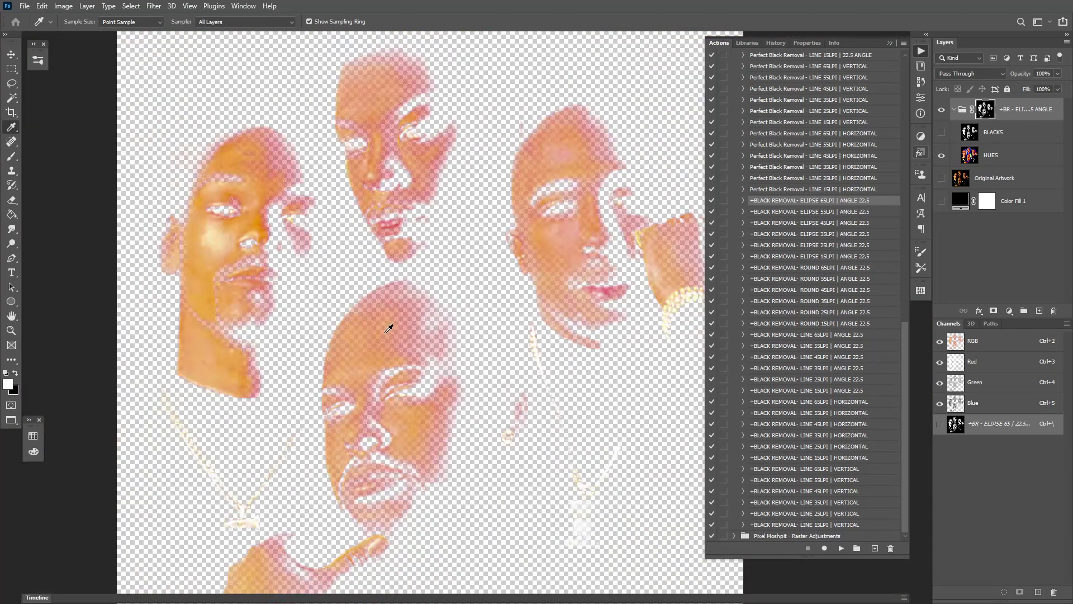
scroll(486, 280, "up", 1)
left_click_drag(559, 132, 536, 267)
scroll(480, 258, "down", 1)
scroll(539, 181, "up", 6)
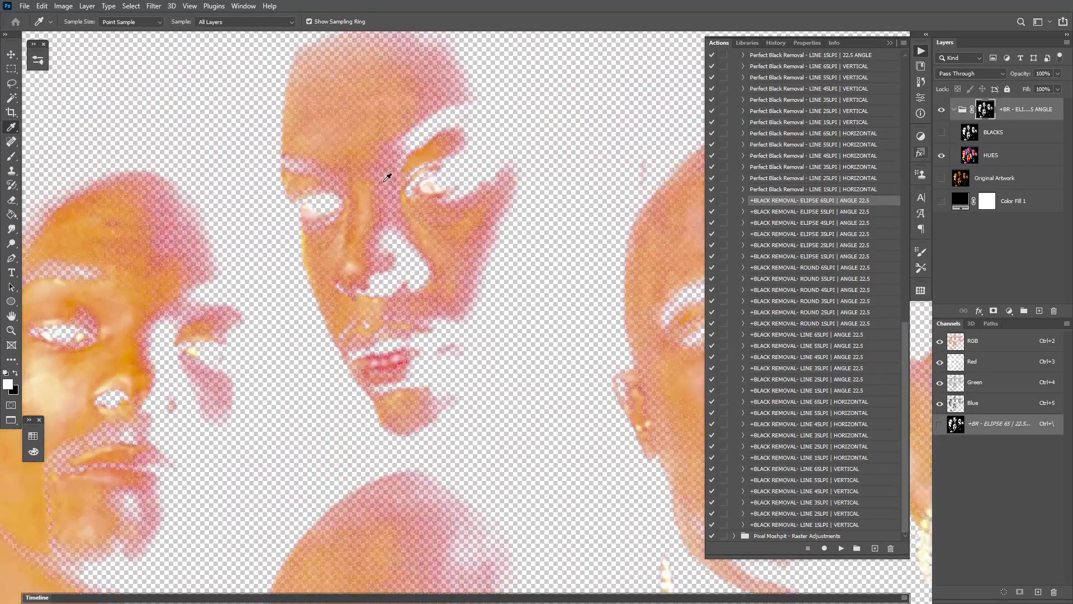
scroll(534, 305, "down", 4)
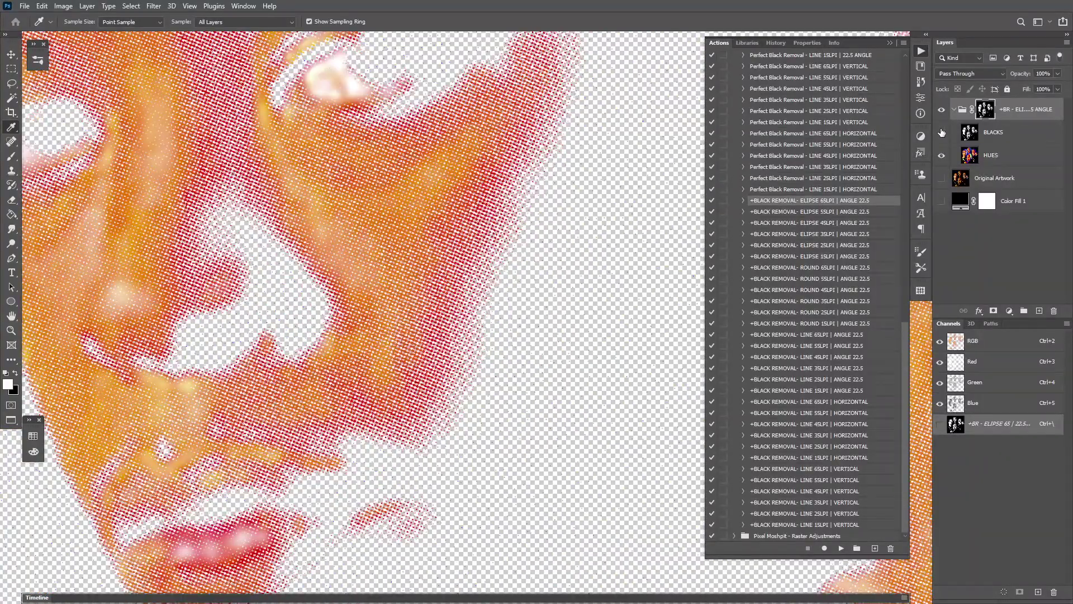
Show the Color Fill 1 layer and examine the halftoned faces and pendant against the black background
left_click(943, 132)
left_click(942, 201)
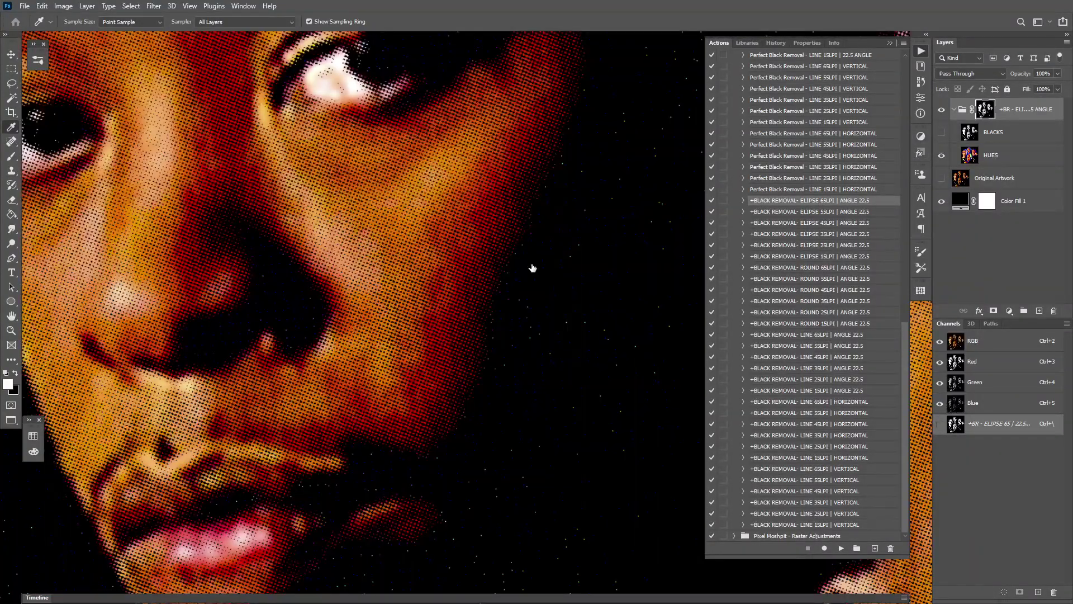
scroll(618, 253, "down", 3)
left_click_drag(392, 316, 391, 156)
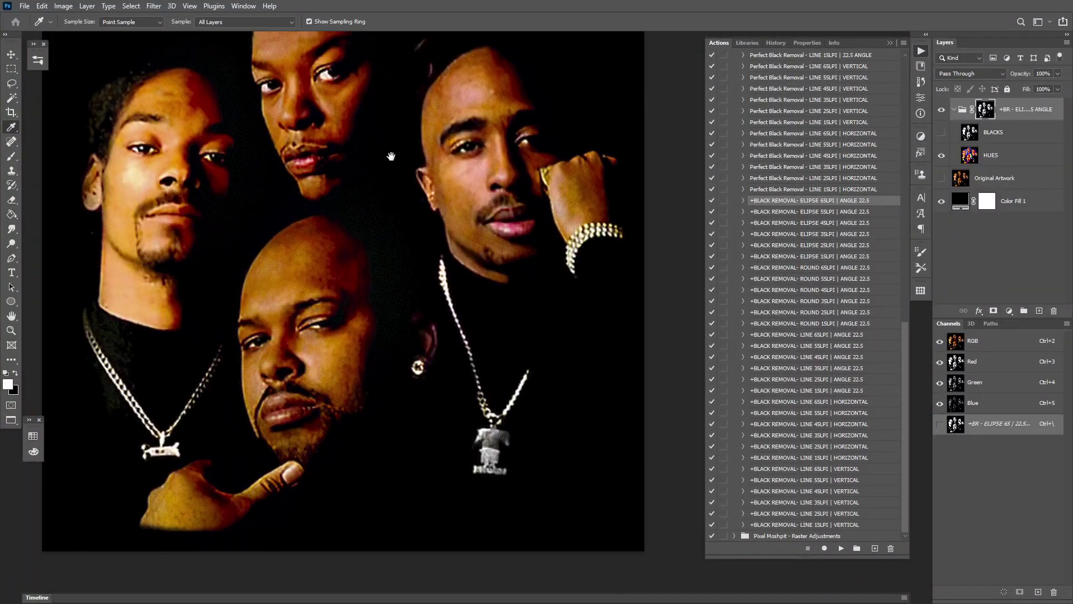
left_click_drag(336, 263, 343, 238)
scroll(481, 386, "up", 5)
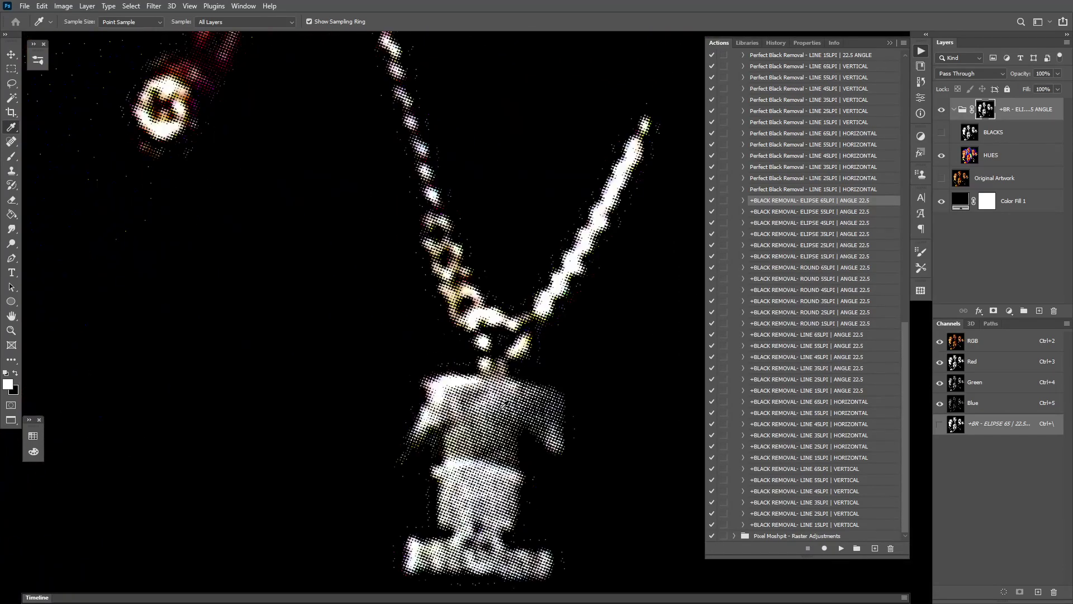
scroll(449, 355, "down", 5)
key("ctrl+0")
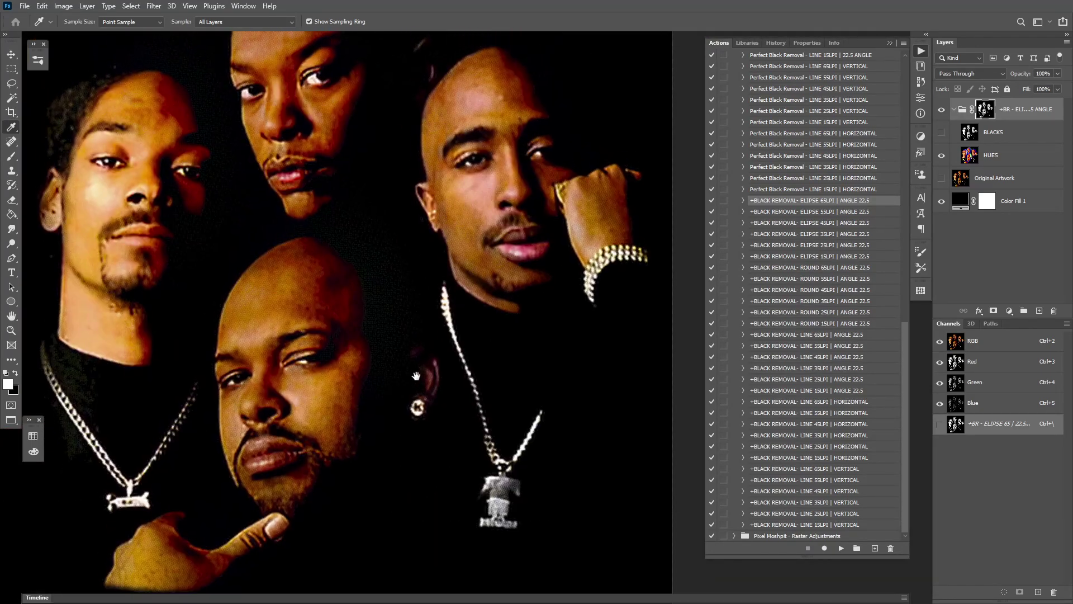
Select the BLACKS layer and toggle its visibility to compare the artwork, leaving the layer hidden
left_click(942, 133)
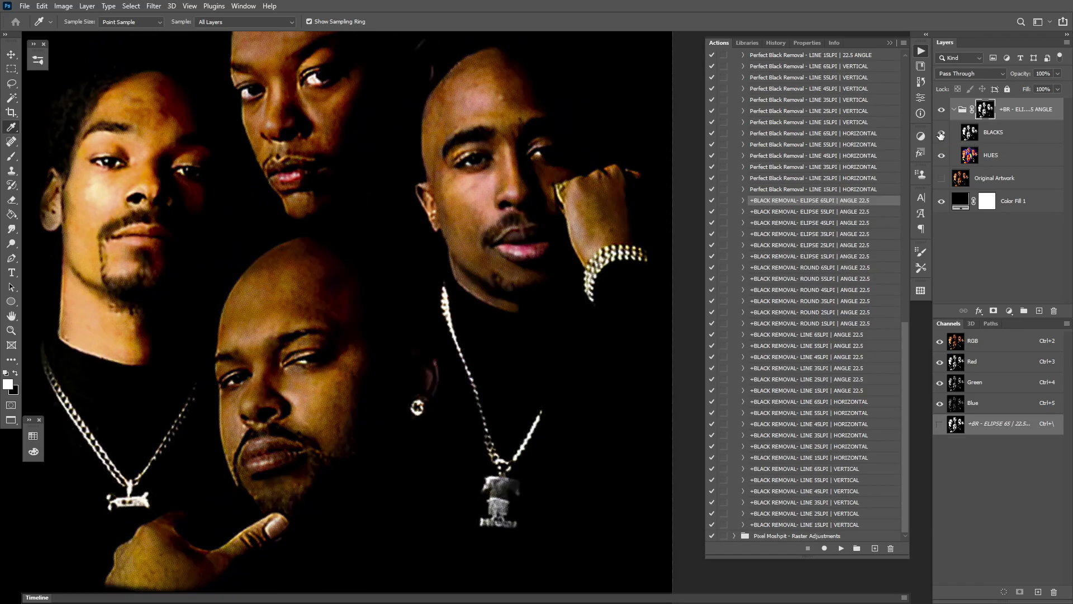
left_click(989, 137)
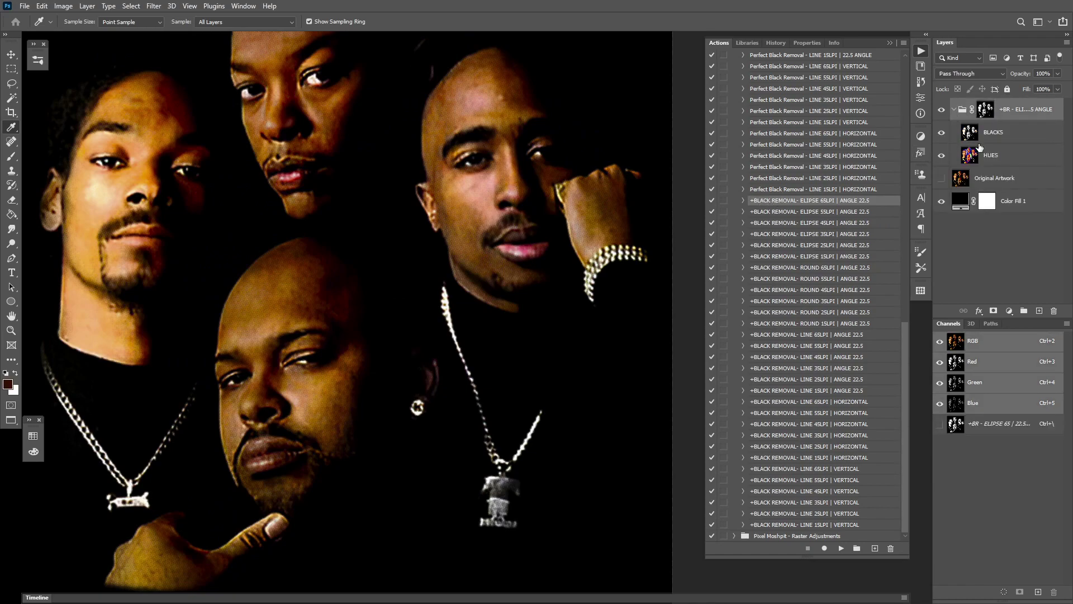
left_click(1000, 165)
left_click(1008, 135)
left_click(941, 132)
left_click(941, 133)
left_click(942, 132)
left_click_drag(337, 199, 411, 191)
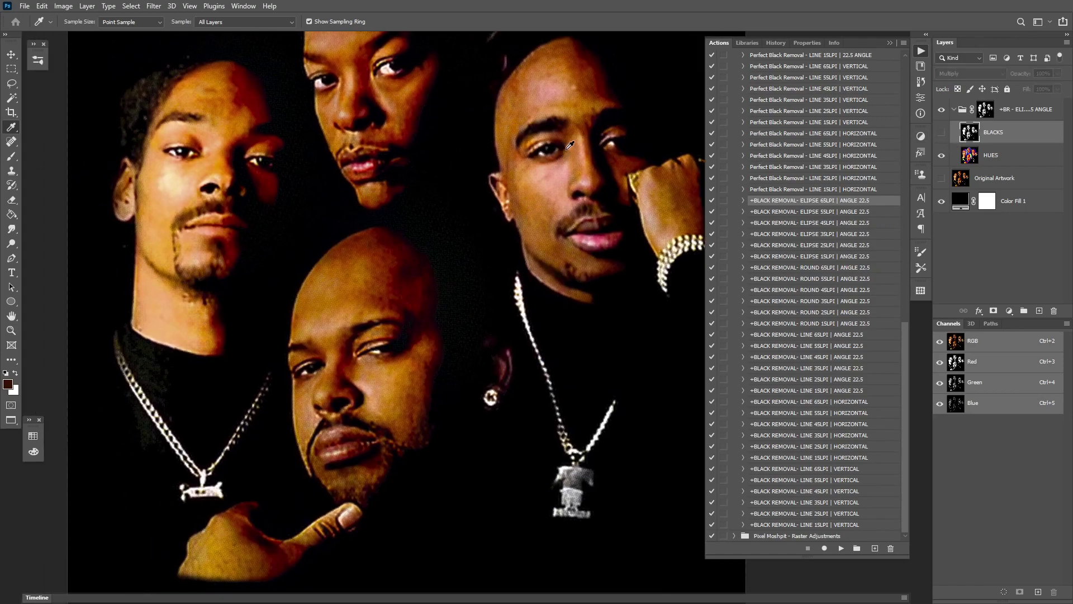
Hide the Color Fill 1 layer, inspect the halftone dots up close, and show the BLACKS layer
left_click(941, 201)
scroll(360, 257, "up", 10)
scroll(380, 276, "down", 6)
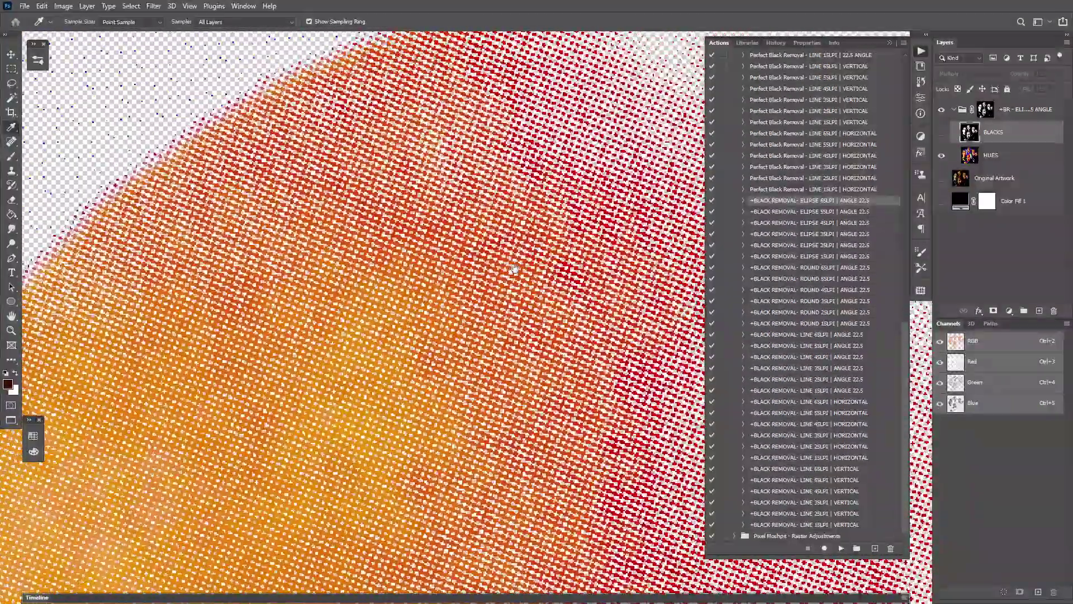
scroll(456, 289, "up", 8)
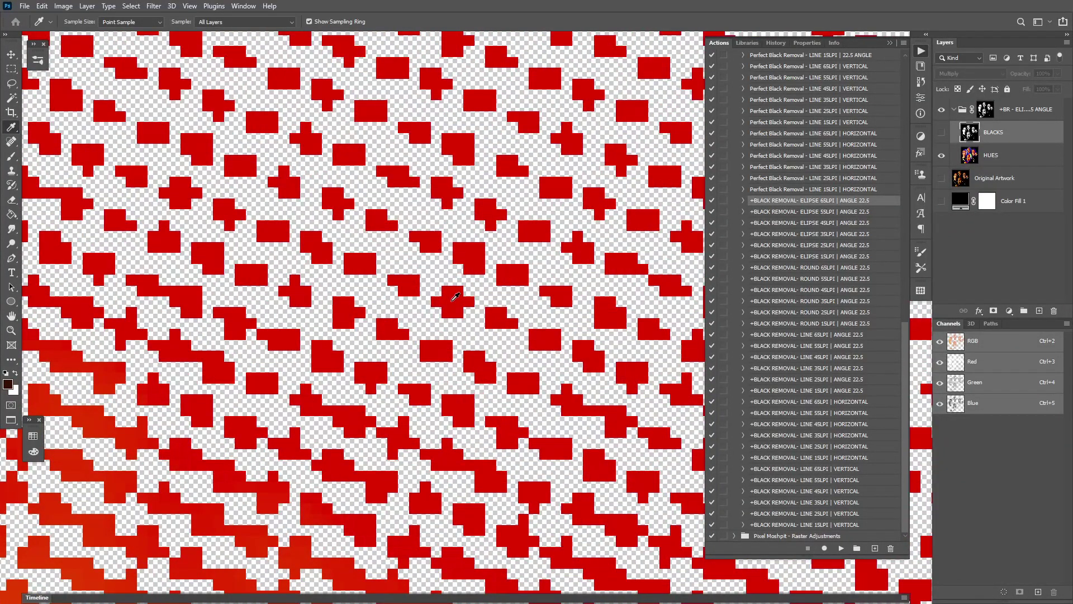
left_click(942, 133)
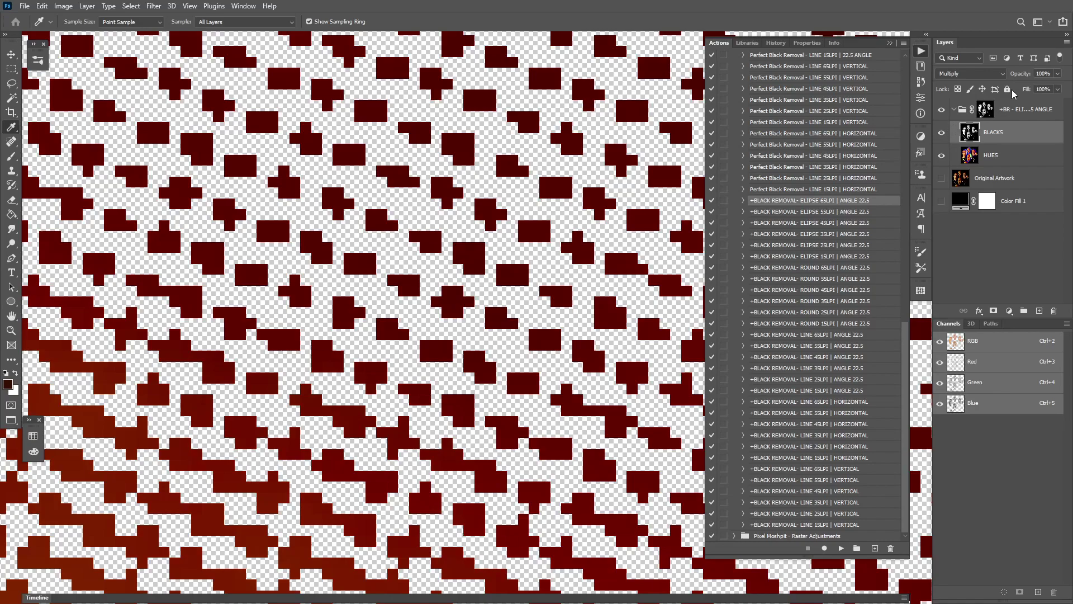
Lower the BLACKS layer's opacity to 43% and check the effect on the whole artwork
left_click_drag(1026, 76, 779, 106)
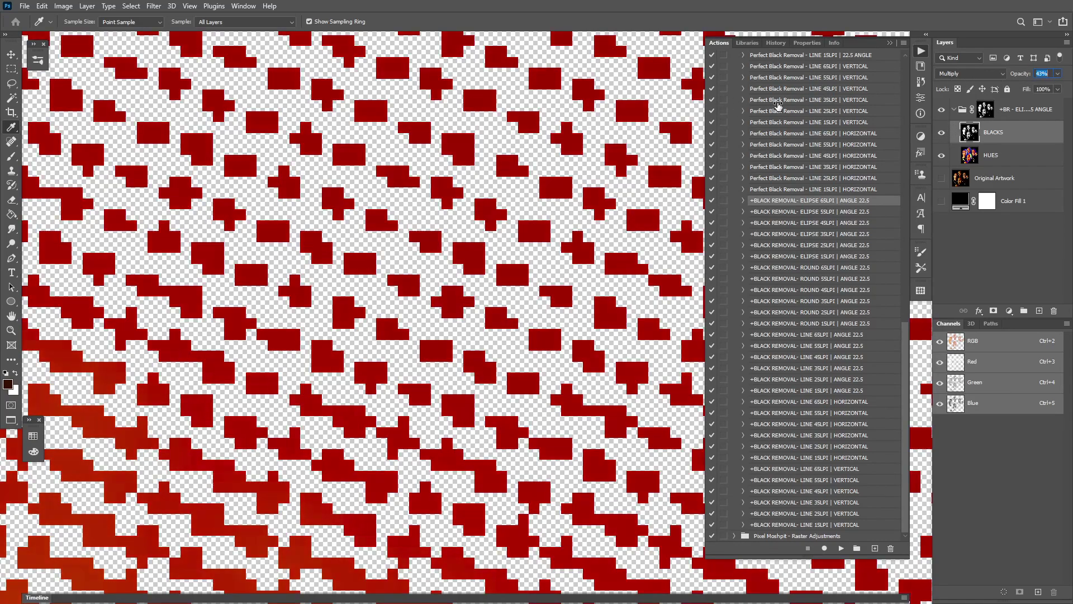
scroll(425, 257, "down", 5)
scroll(442, 252, "down", 5)
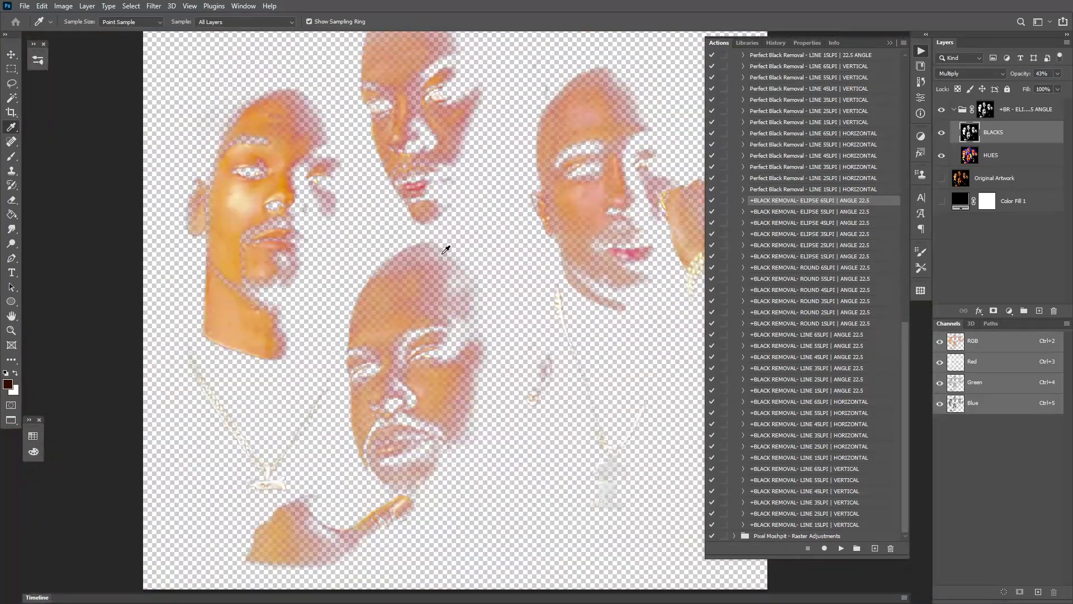
Show the Color Fill 1 layer and set the BLACKS layer's opacity to 100%
left_click(941, 202)
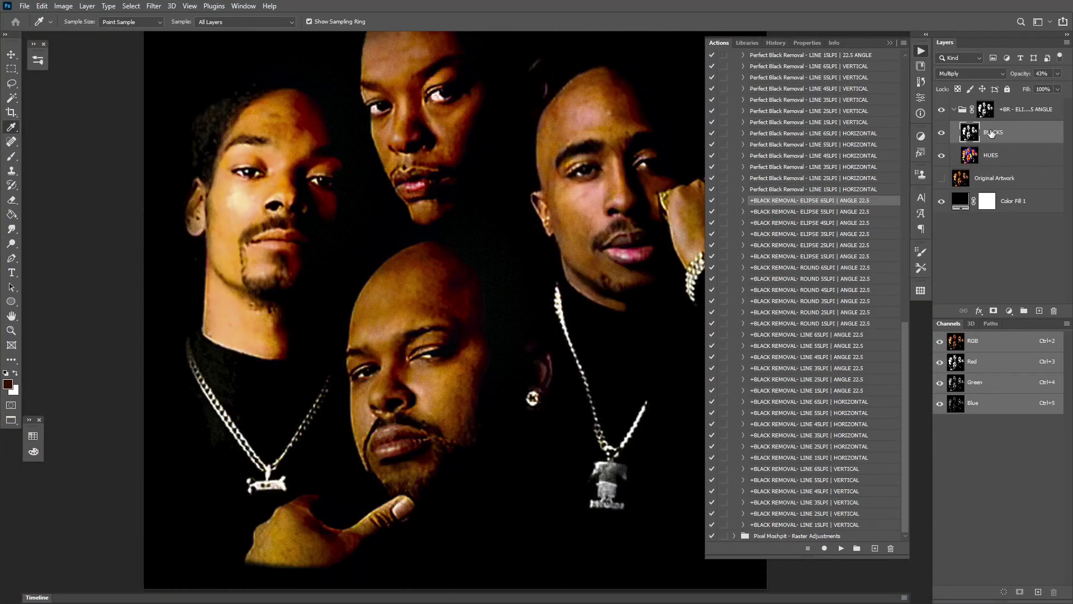
left_click_drag(1019, 78, 1054, 78)
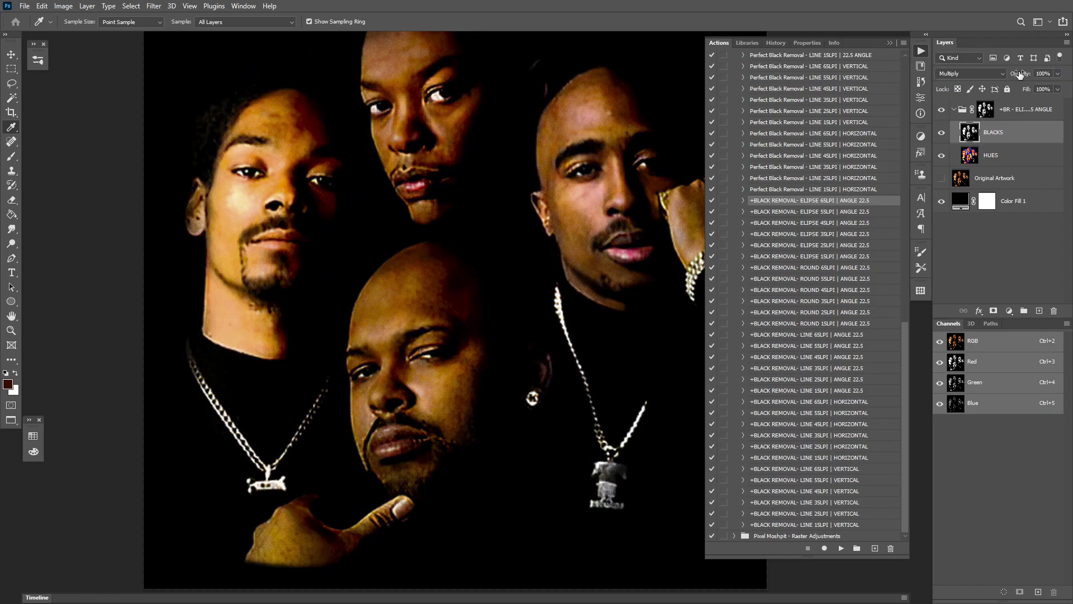
left_click_drag(1019, 74, 1070, 73)
Toggle the +BR elipse group's visibility to compare, collapse the group, and inspect the lower face's halftone up close
left_click(942, 109)
left_click(954, 110)
left_click(942, 110)
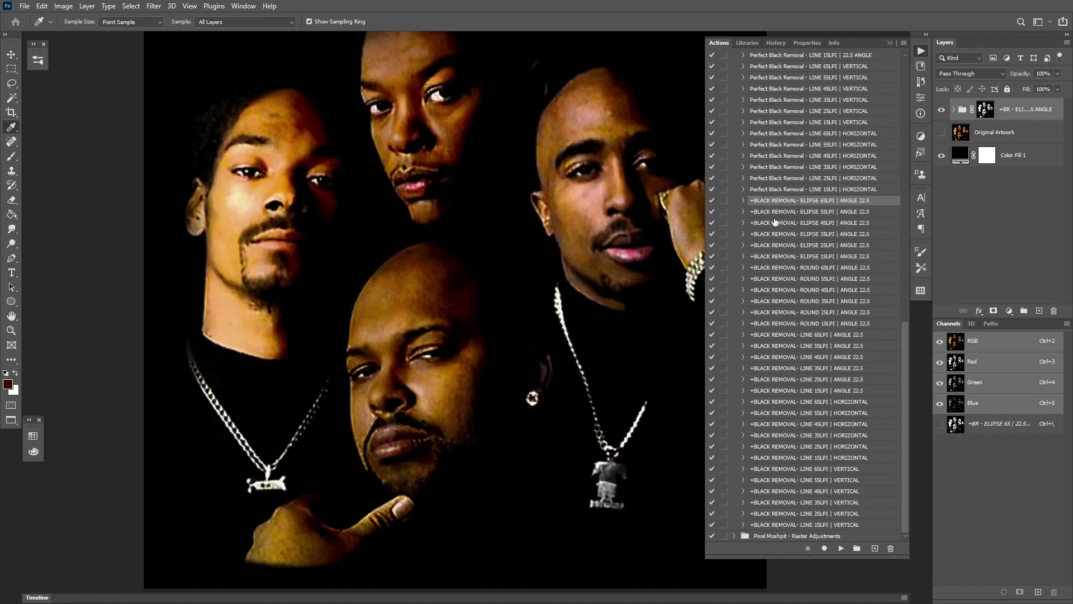
scroll(523, 295, "up", 3)
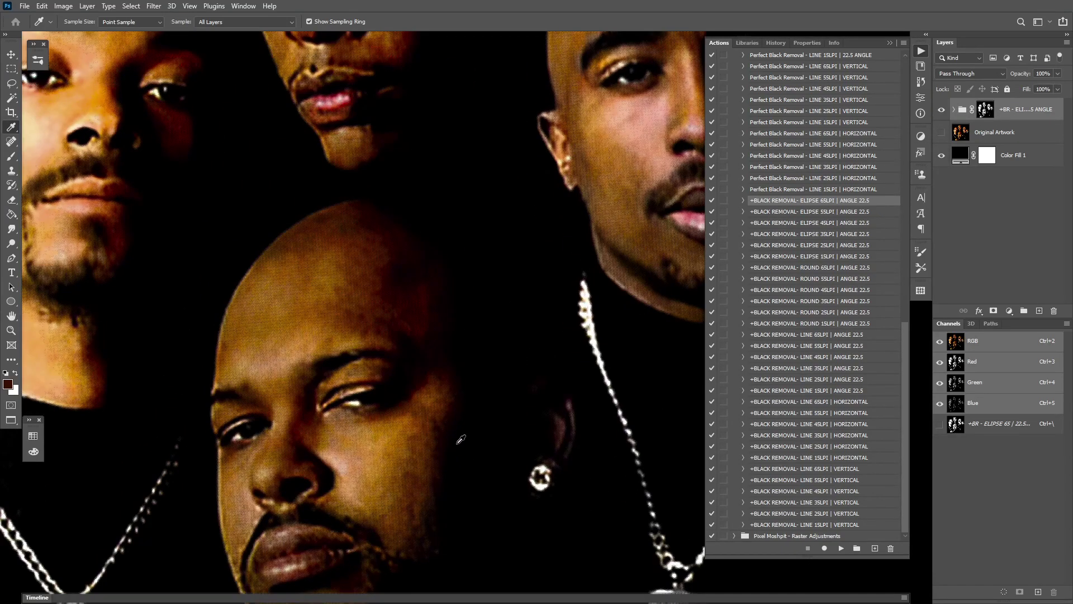
scroll(461, 439, "up", 4)
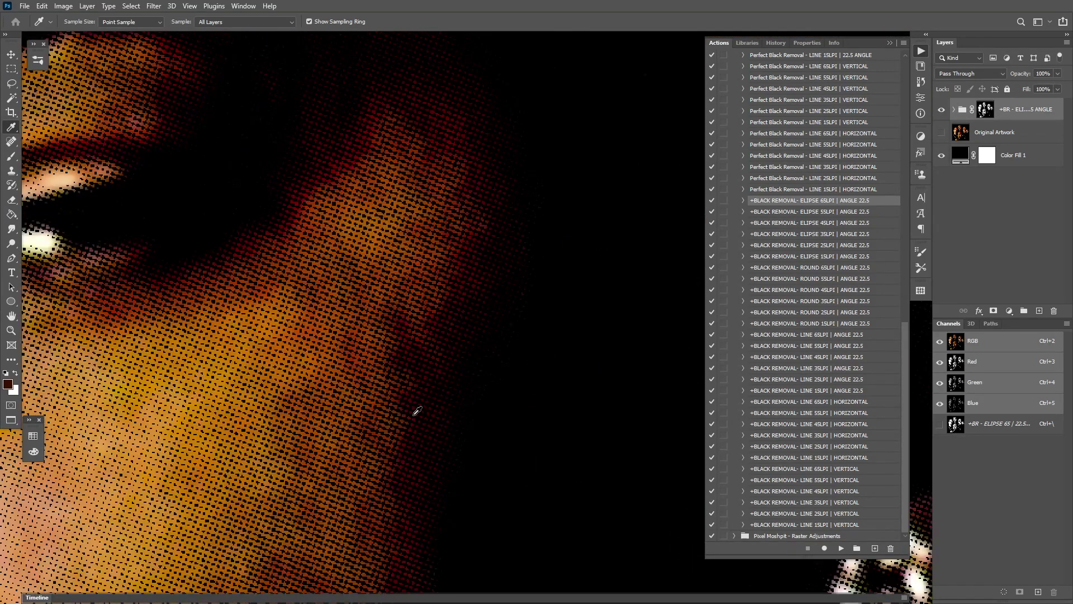
Collapse the Pixel Moshpit - Rasterization V1.0 action set and expand the Pixel Moshpit - Raster Adjustments set
scroll(833, 252, "up", 5)
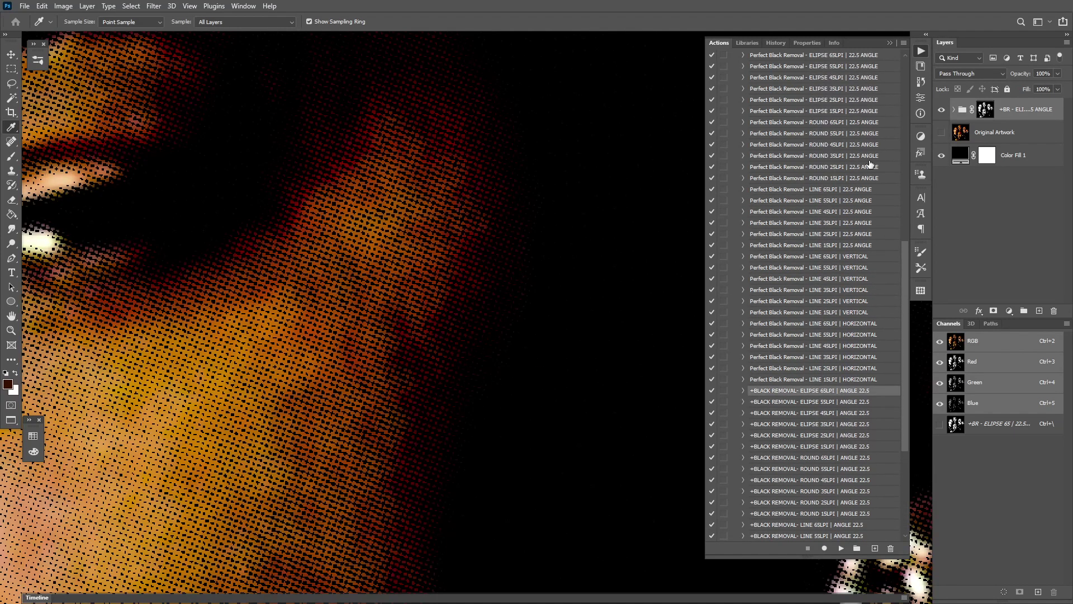
scroll(857, 147, "up", 2)
left_click_drag(907, 255, 800, 45)
left_click(735, 55)
left_click(743, 67)
left_click(734, 66)
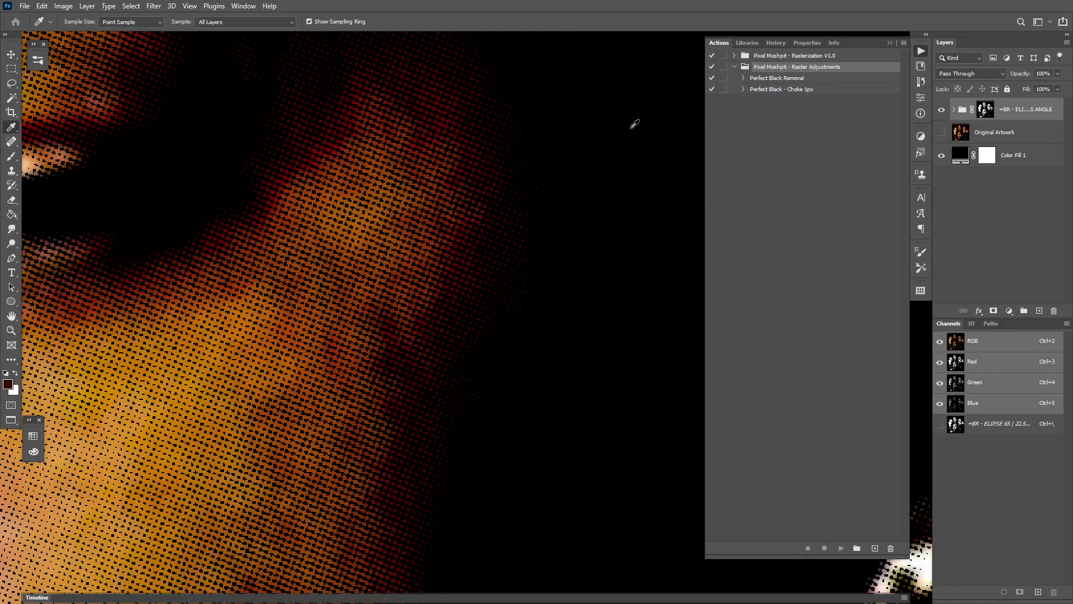
scroll(455, 204, "down", 5)
scroll(459, 207, "down", 2)
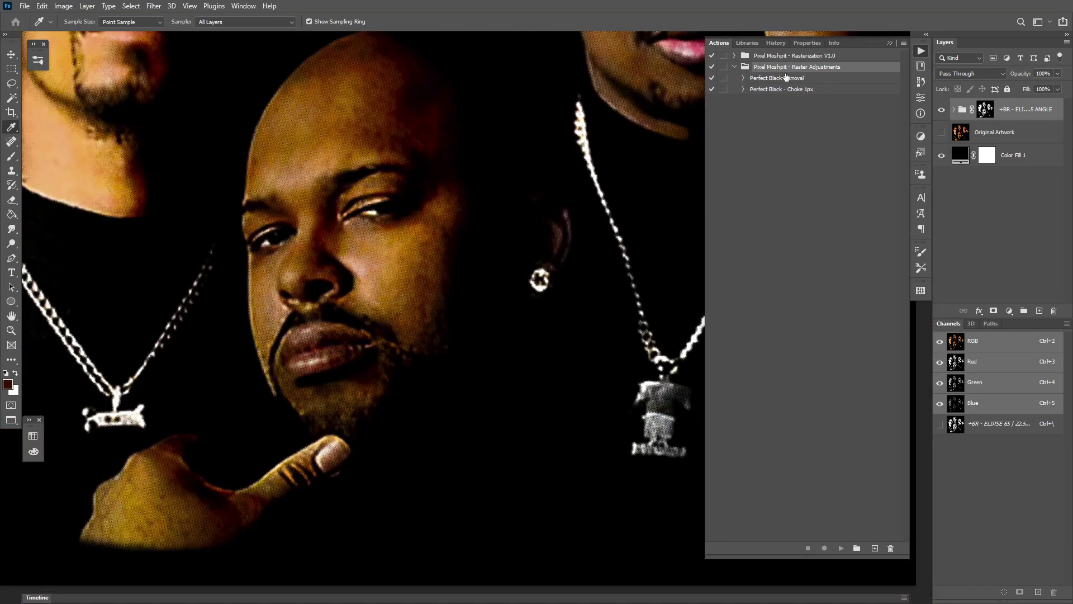
scroll(492, 269, "down", 4)
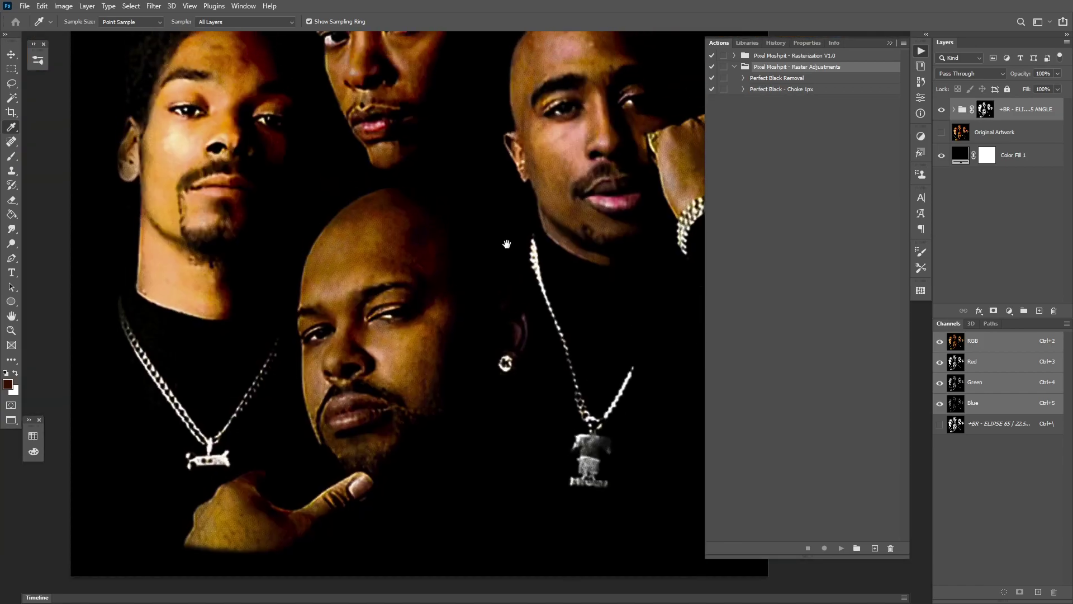
left_click_drag(507, 246, 503, 288)
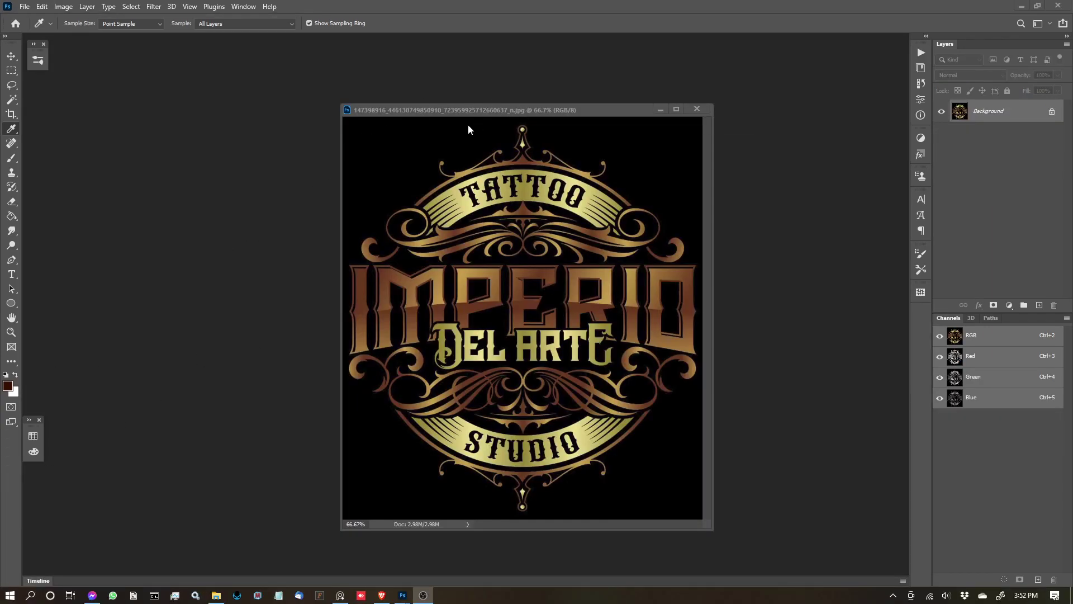
Move and enlarge the Imperio del Arte logo's document window, and examine the lettering's edges up close
left_click_drag(546, 111, 461, 51)
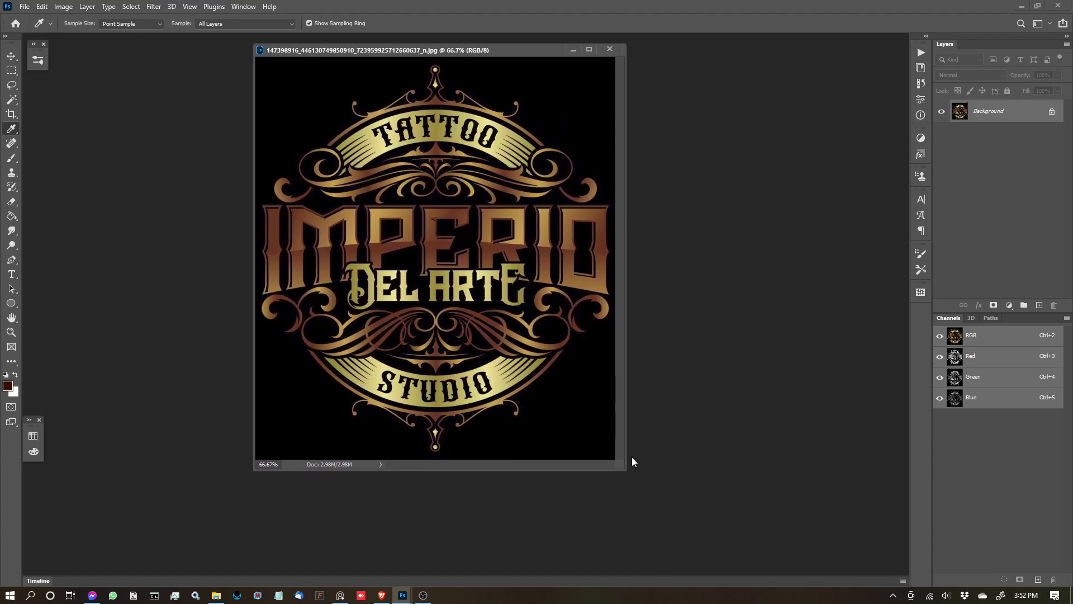
left_click_drag(622, 457, 795, 551)
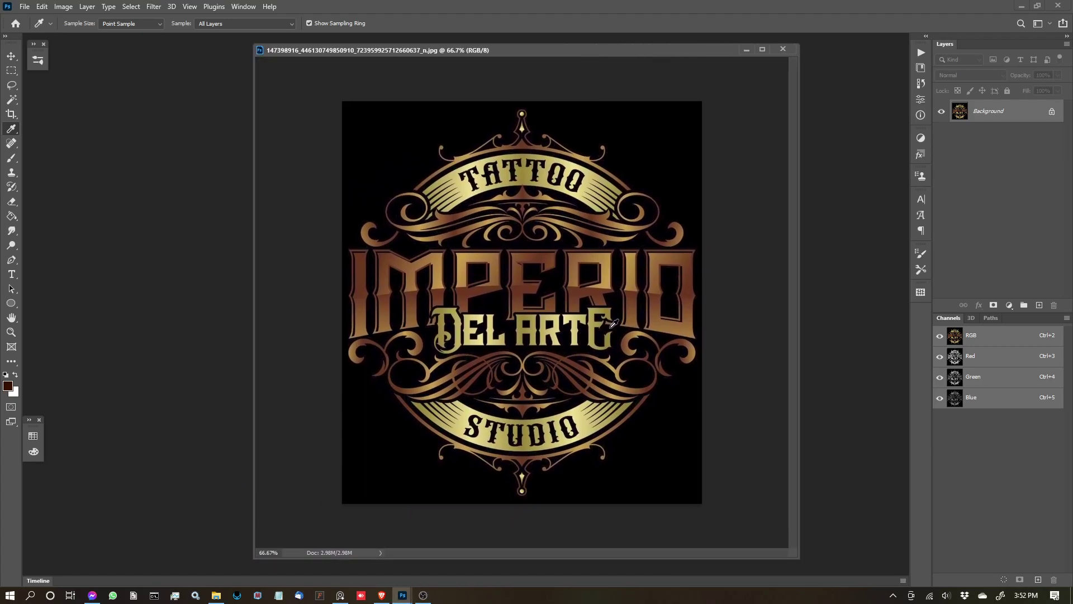
scroll(470, 279, "up", 5)
scroll(342, 220, "up", 1)
scroll(342, 219, "down", 3)
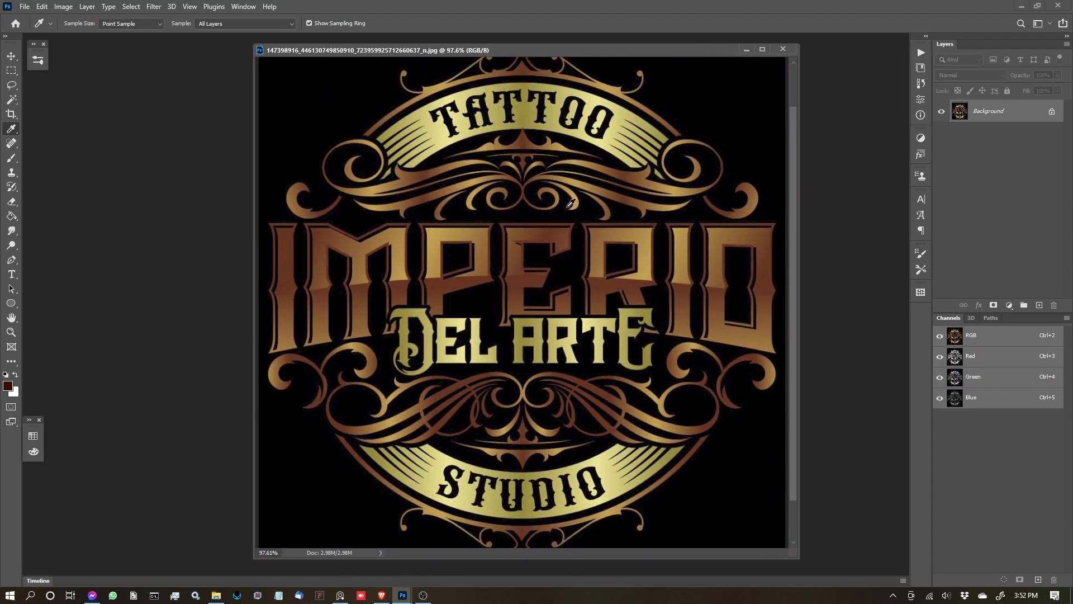
scroll(397, 290, "up", 3)
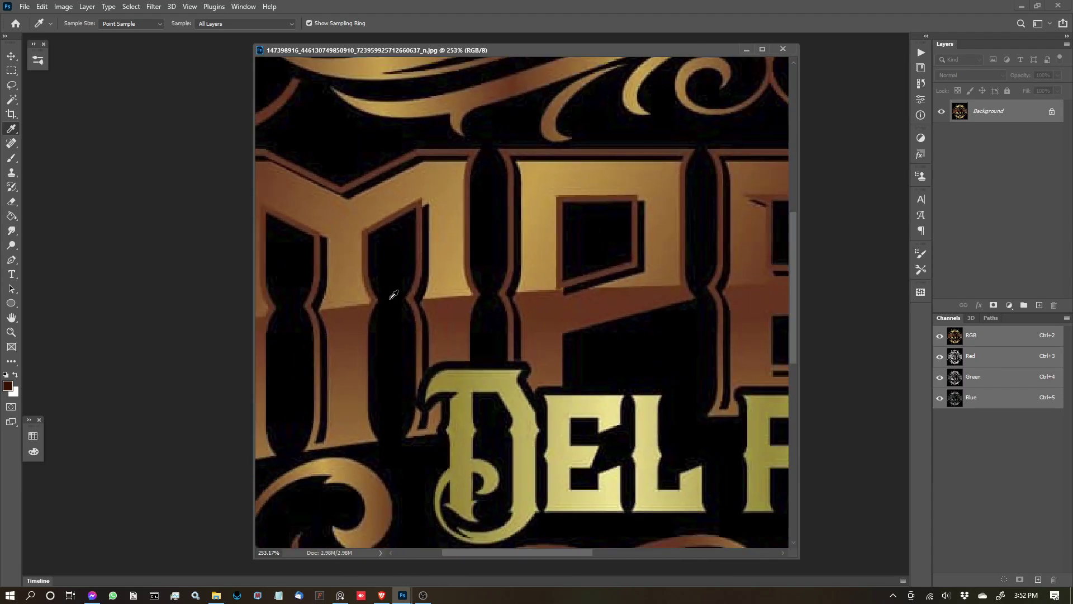
scroll(398, 290, "down", 3)
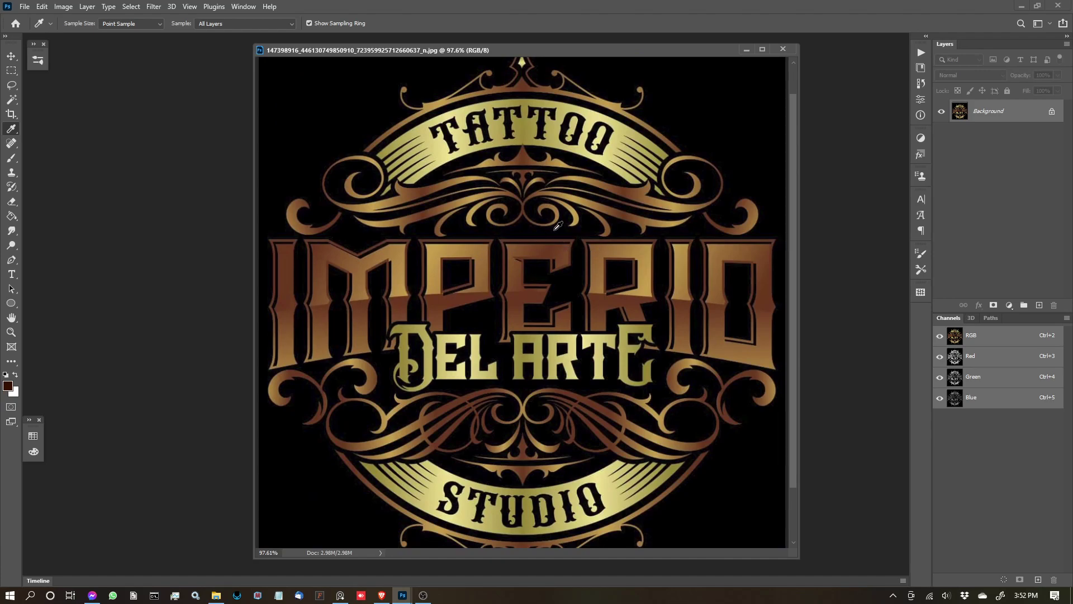
Enlarge the logo's document window further and reposition it so the entire artwork fits in view
left_click_drag(573, 53, 464, 35)
left_click_drag(683, 548, 830, 576)
scroll(577, 345, "down", 2)
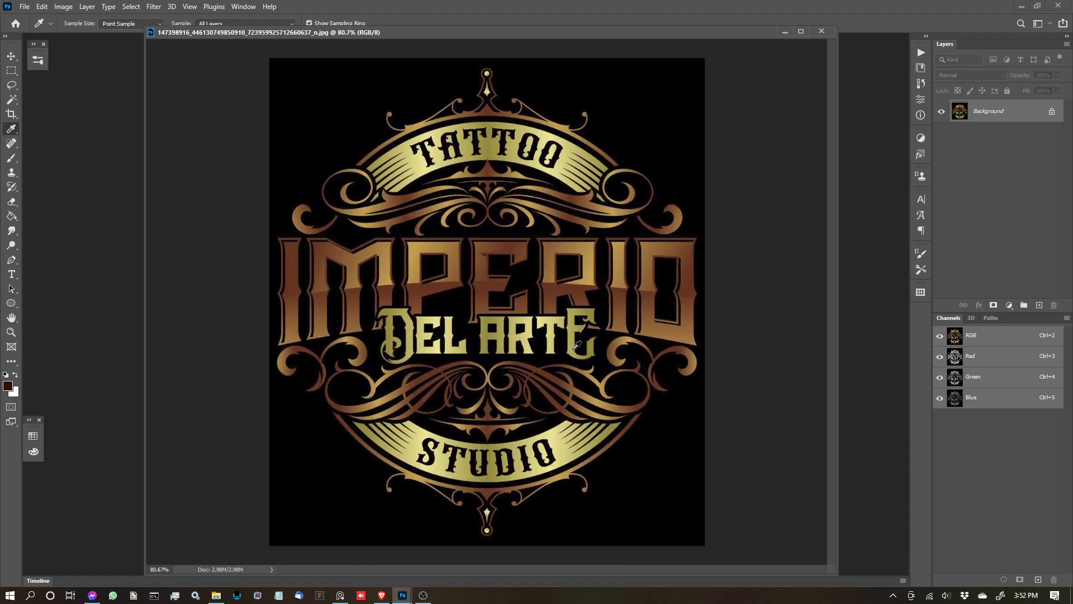
left_click_drag(742, 32, 607, 40)
Display the actions list, collapse the Raster Adjustments set, and expand the Pixel Moshpit - Rasterization V1.0 set
left_click(921, 52)
left_click(735, 69)
left_click(735, 57)
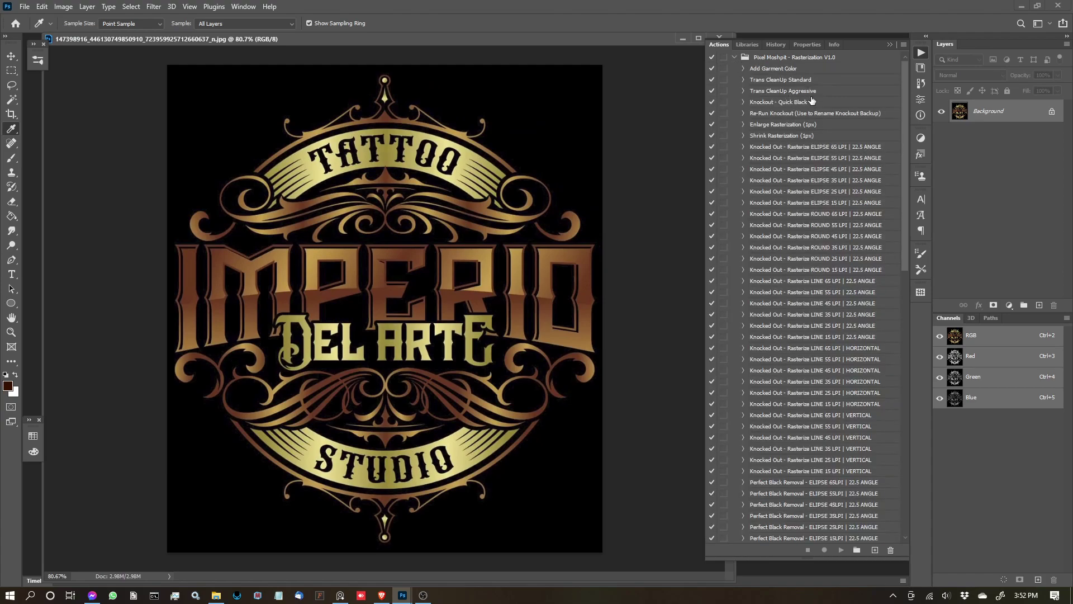
Unlock the logo's Background layer and run the Knockout - Quick Black action on it
left_click(1053, 112)
left_click(830, 101)
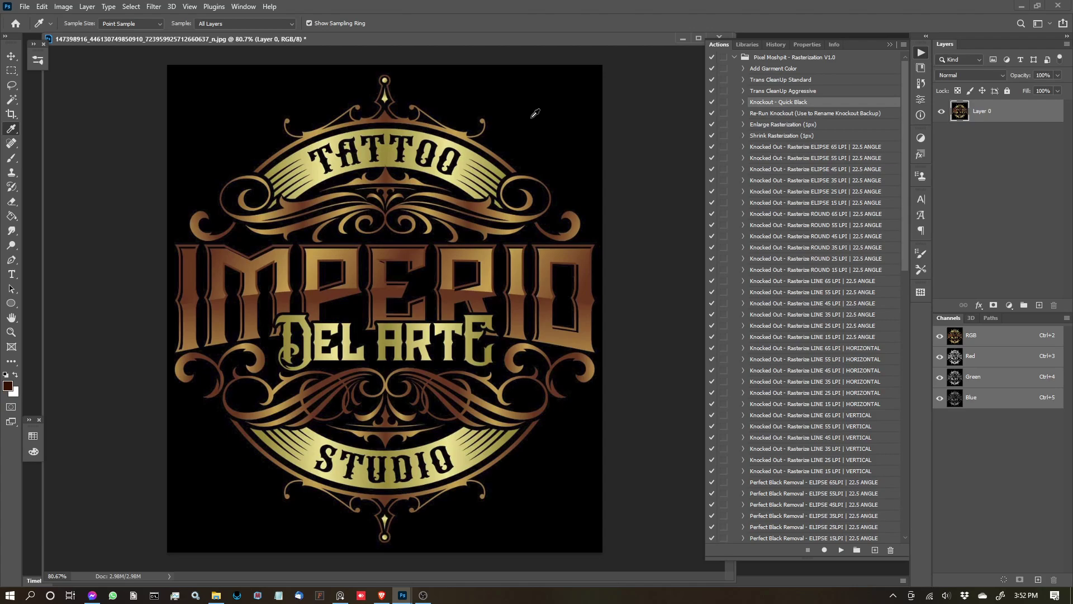
left_click(841, 551)
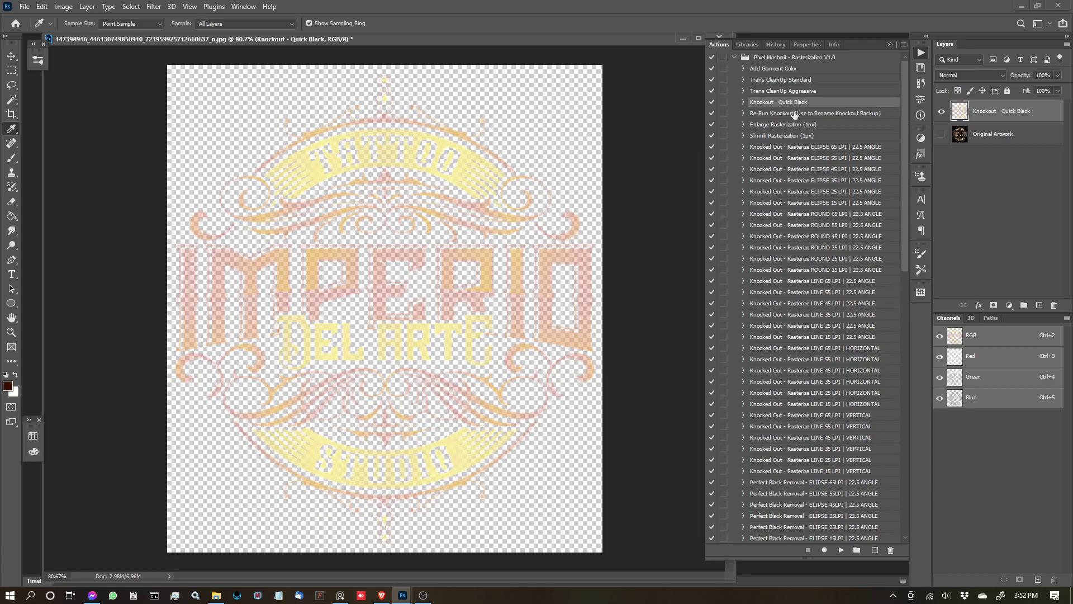
Run the Add Garment Color action and compare the knockout with its Color Fill 1 layer hidden and shown
left_click(782, 68)
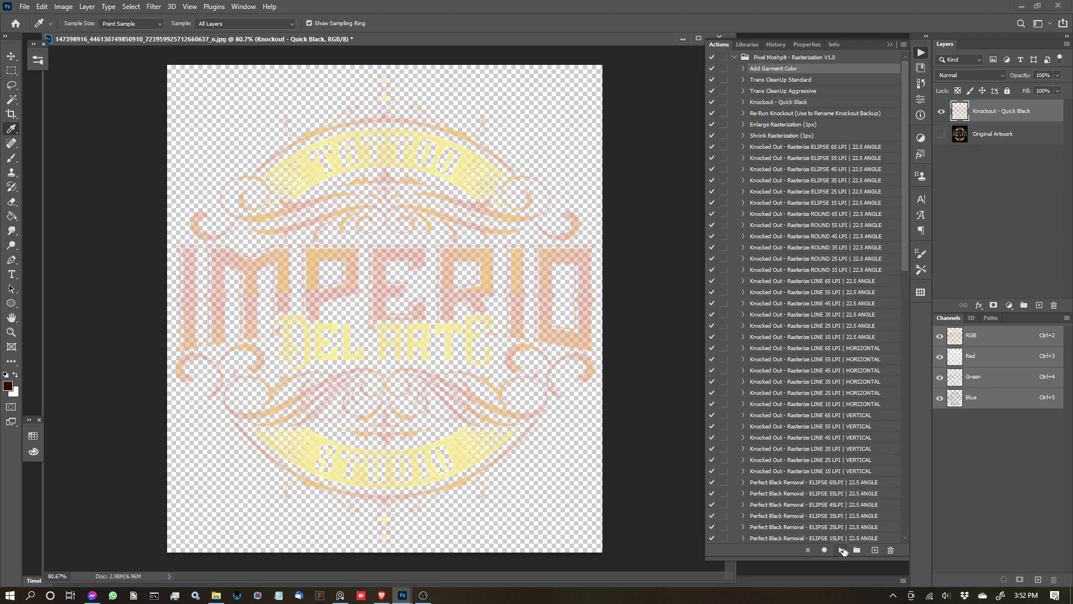
left_click(842, 550)
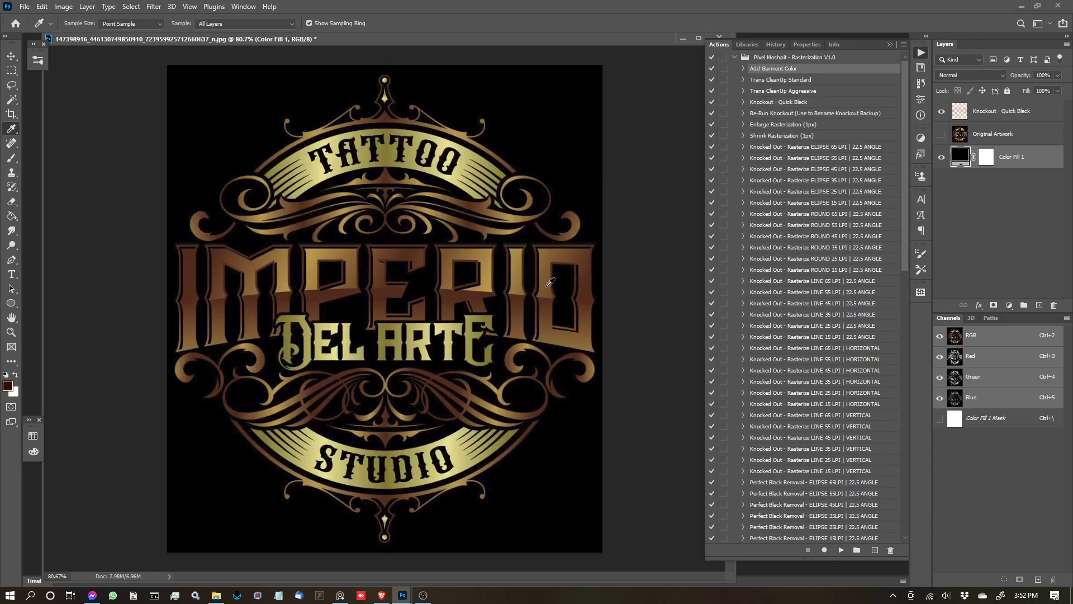
left_click(944, 160)
scroll(582, 238, "up", 15)
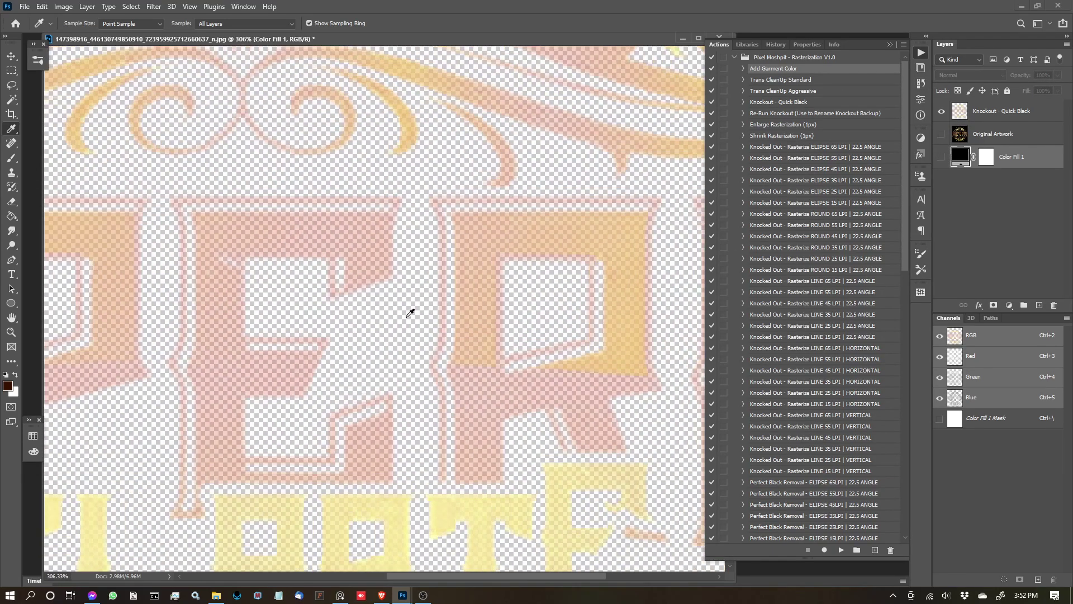
scroll(359, 200, "down", 15)
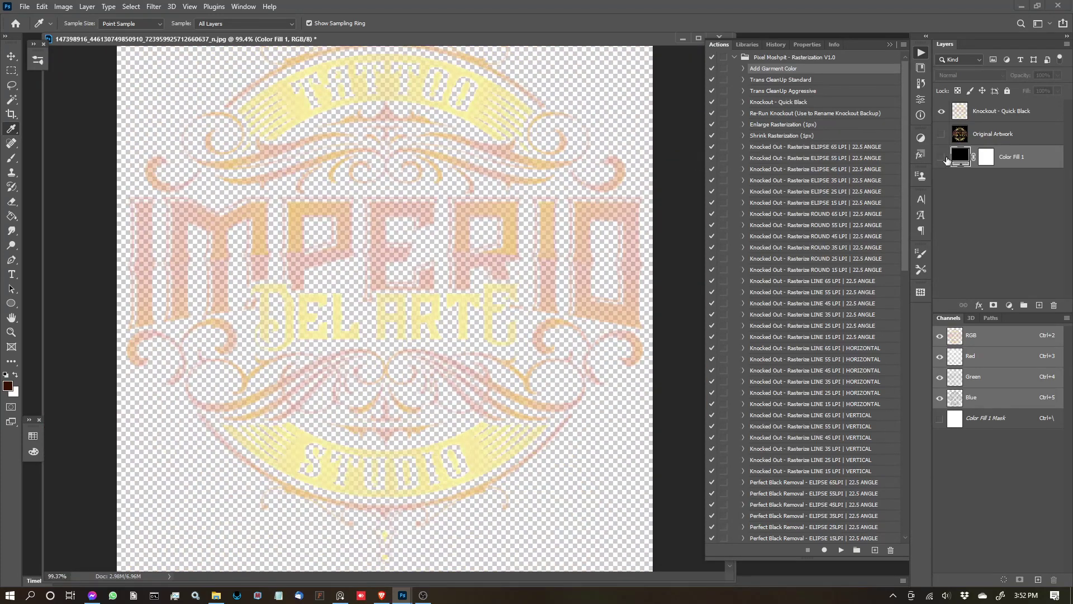
left_click(944, 159)
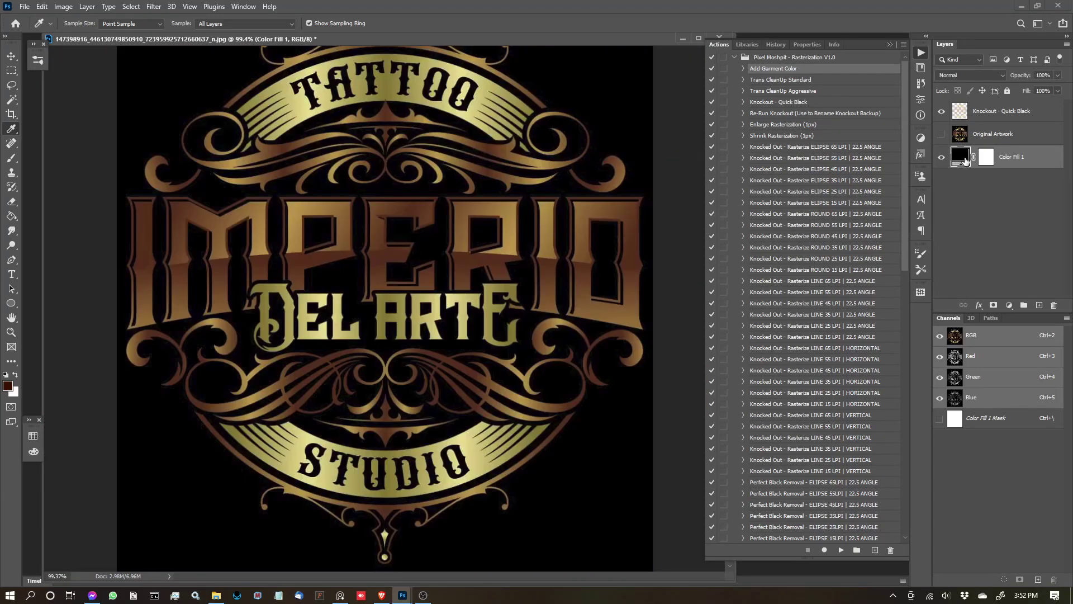
Change the Color Fill 1 layer's color to white (ffffff)
double_click(966, 160)
left_click_drag(755, 321, 602, 261)
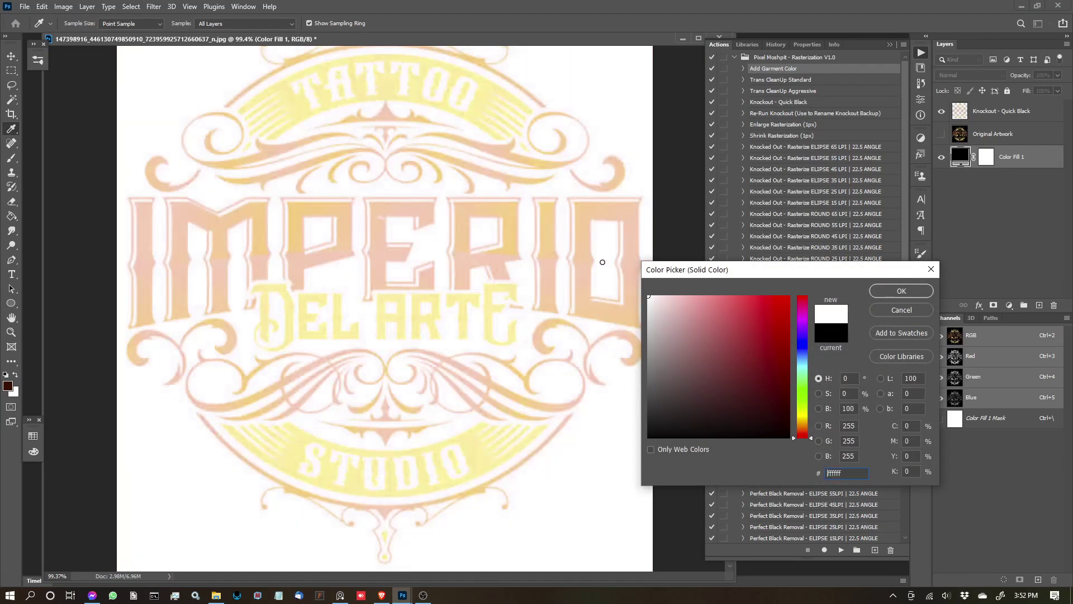
left_click(930, 292)
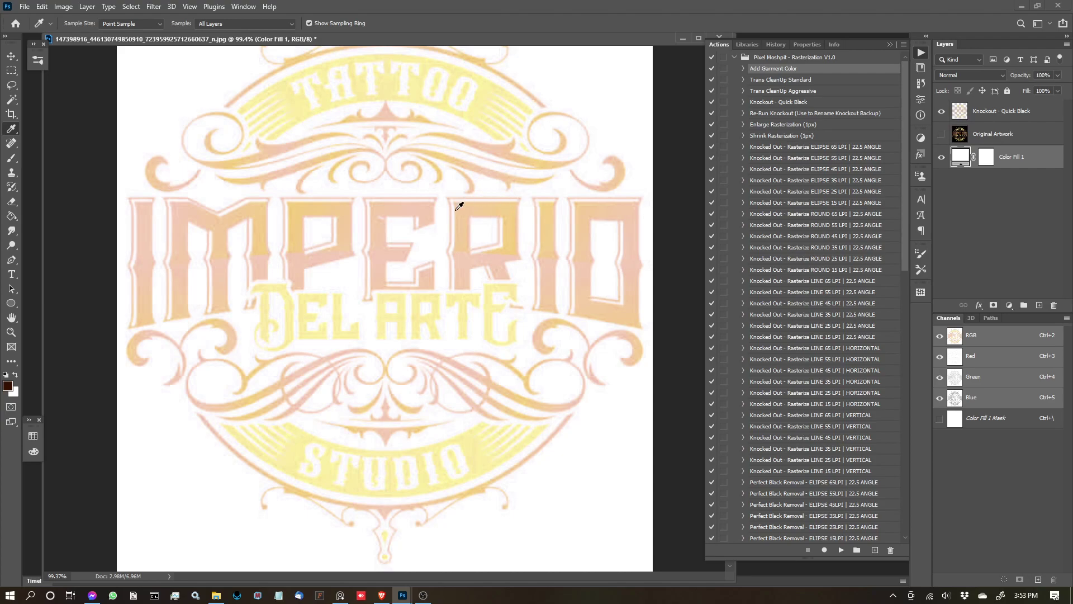
Check the image size, then run Knocked Out - Rasterize ELIPSE 65 LPI | 22.5 ANGLE on the Knockout - Quick Black layer
left_click(980, 120)
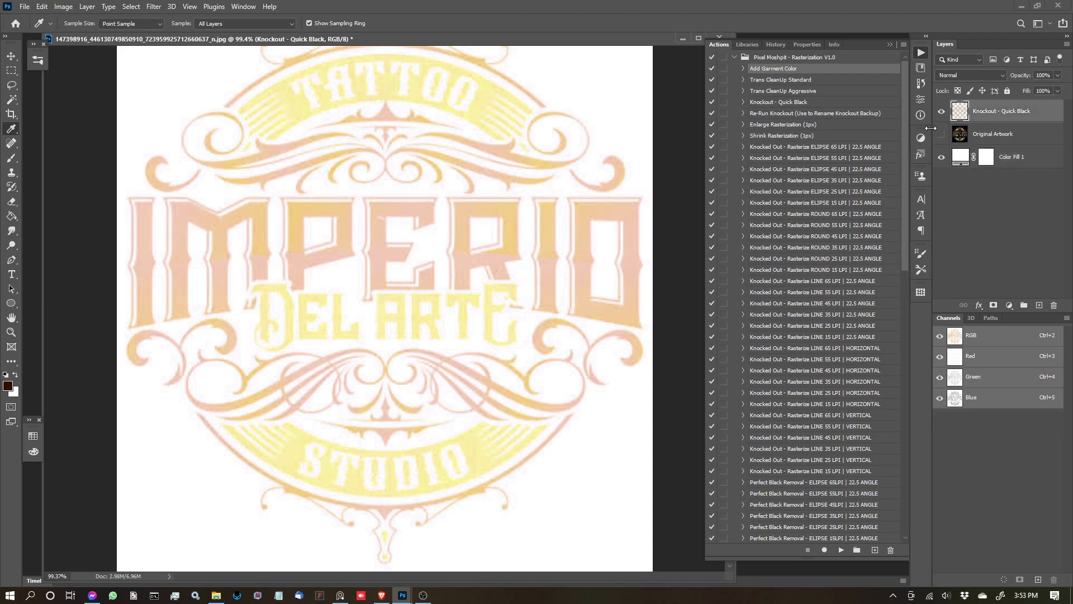
left_click(823, 147)
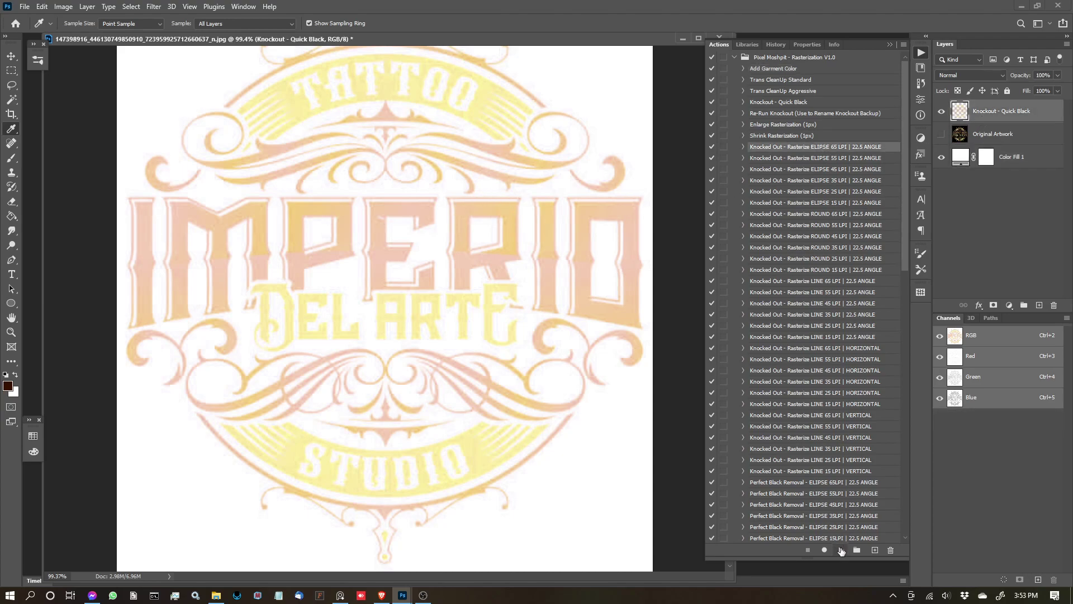
left_click(58, 7)
left_click(78, 90)
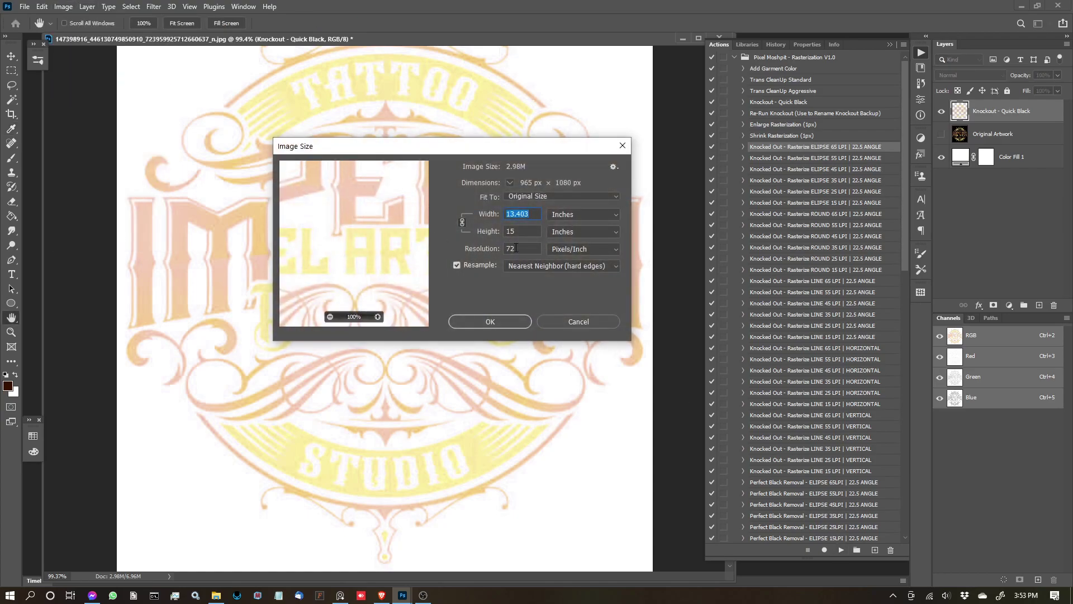
left_click(530, 321)
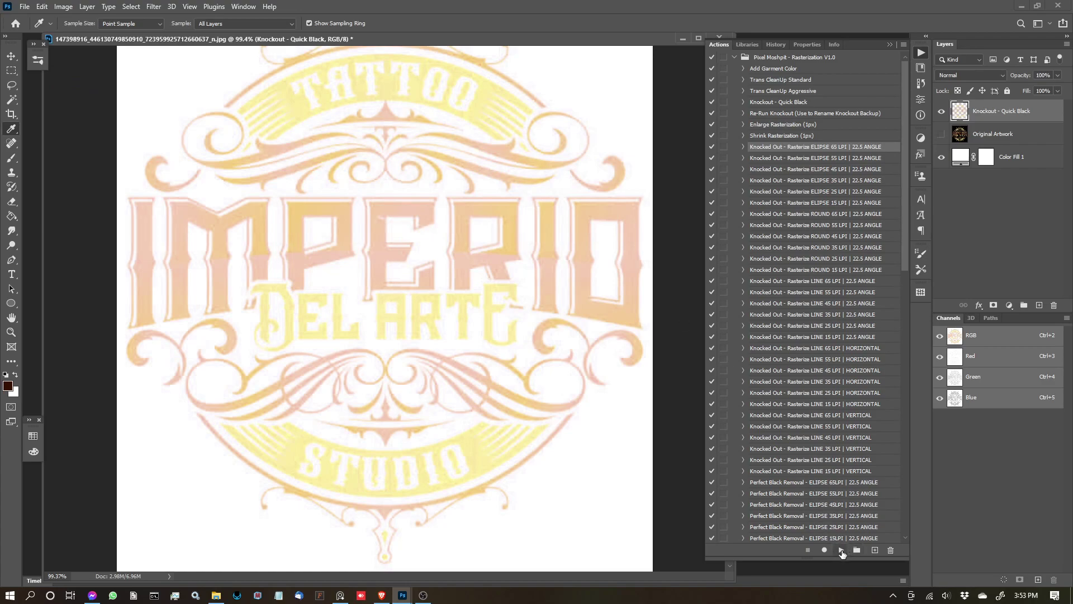
left_click(841, 550)
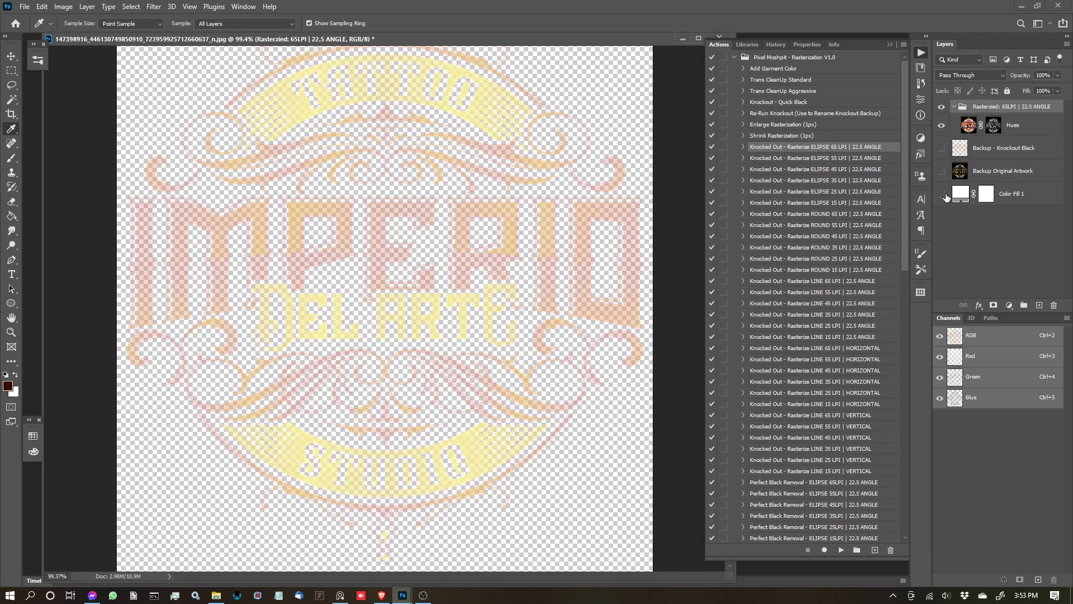
Show the Color Fill 1 layer and set its color to black (000000)
left_click(943, 194)
left_click(963, 194)
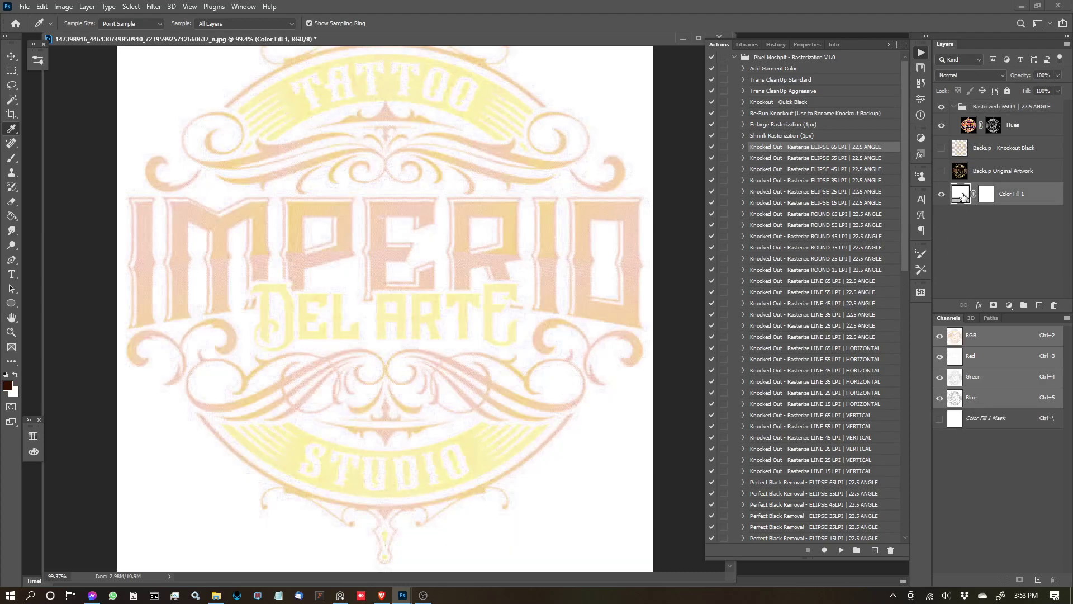
double_click(963, 196)
left_click_drag(744, 336, 649, 437)
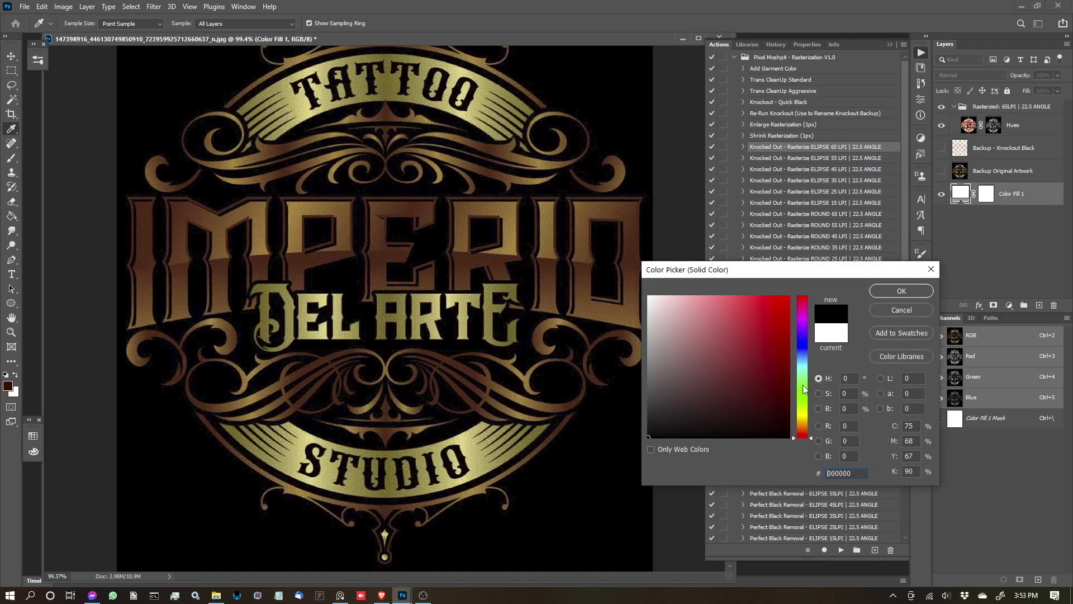
left_click(902, 291)
Examine the rasterized lettering's pixels up close with the black fill shown and hidden
scroll(442, 179, "up", 2)
scroll(430, 198, "up", 10)
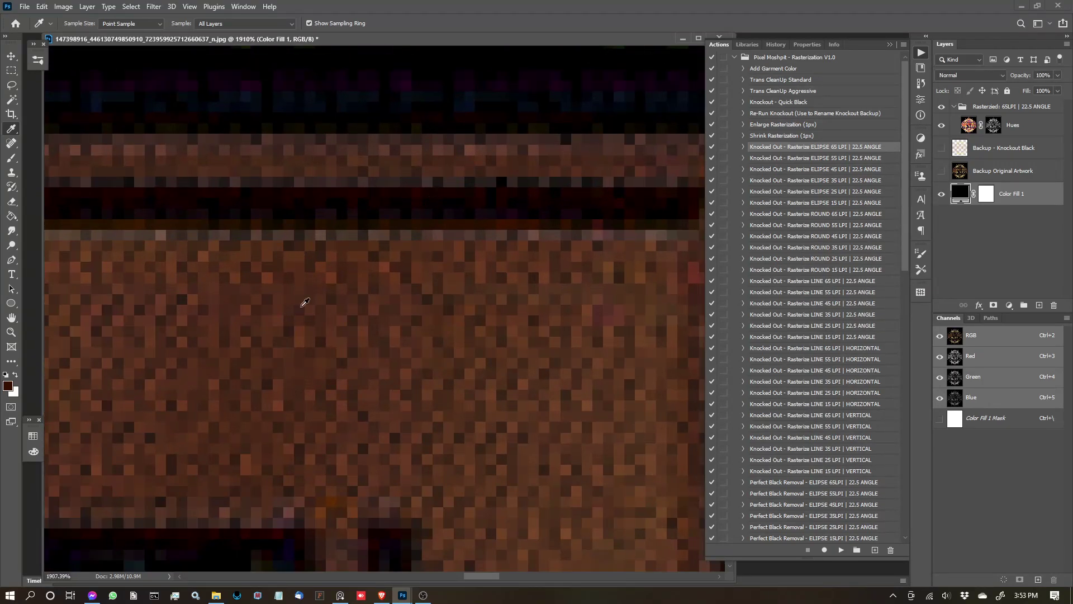
left_click(941, 193)
scroll(457, 288, "up", 3)
scroll(421, 258, "down", 12)
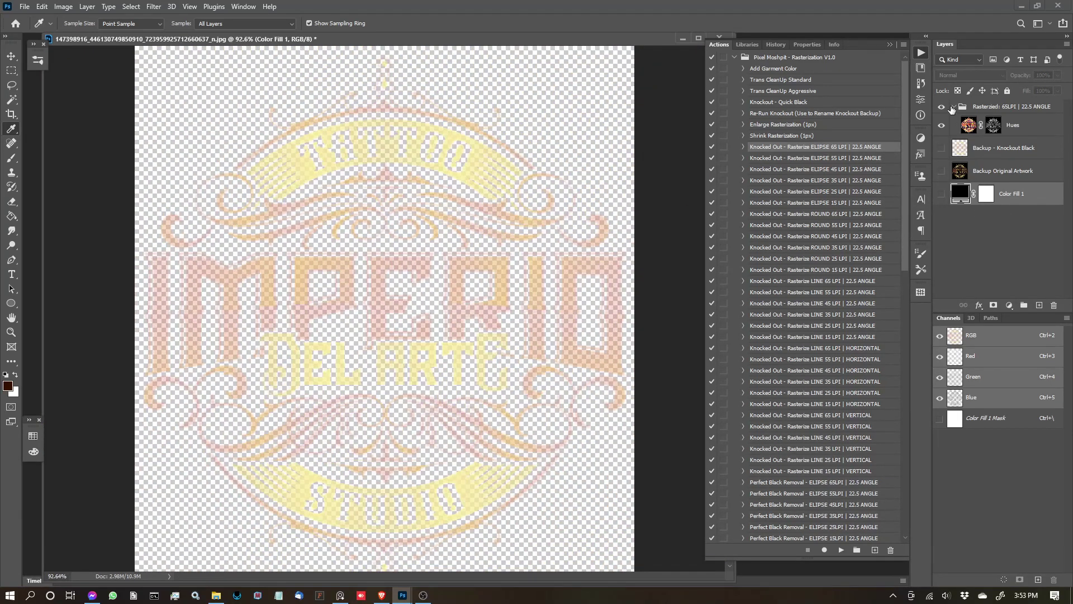
Delete the rasterized 65LPI group and show the Backup - Knockout Black and Color Fill 1 layers
left_click(1016, 106)
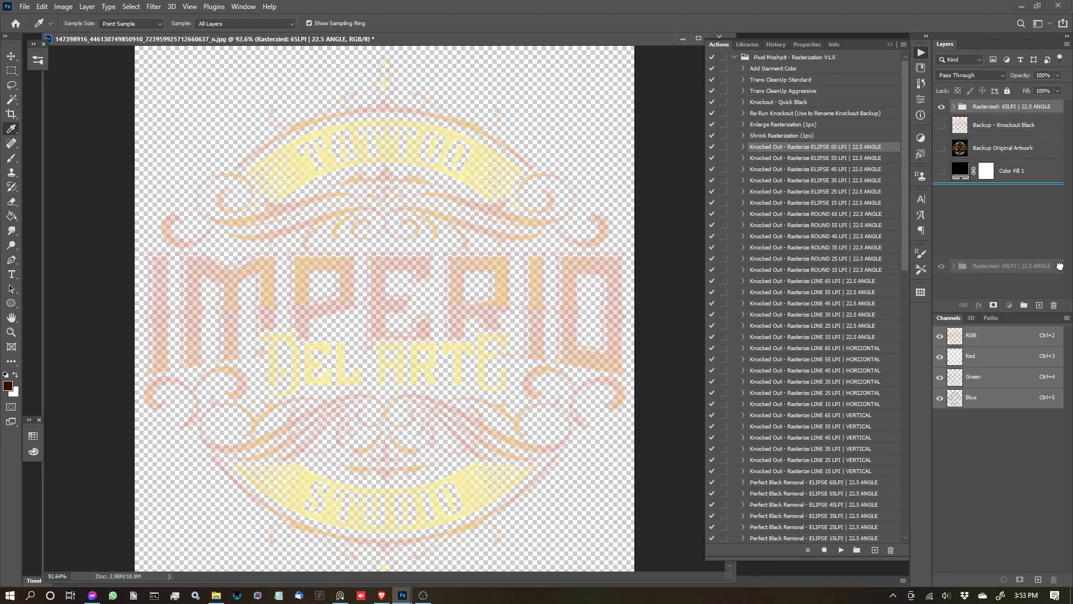
key("Delete")
left_click(942, 111)
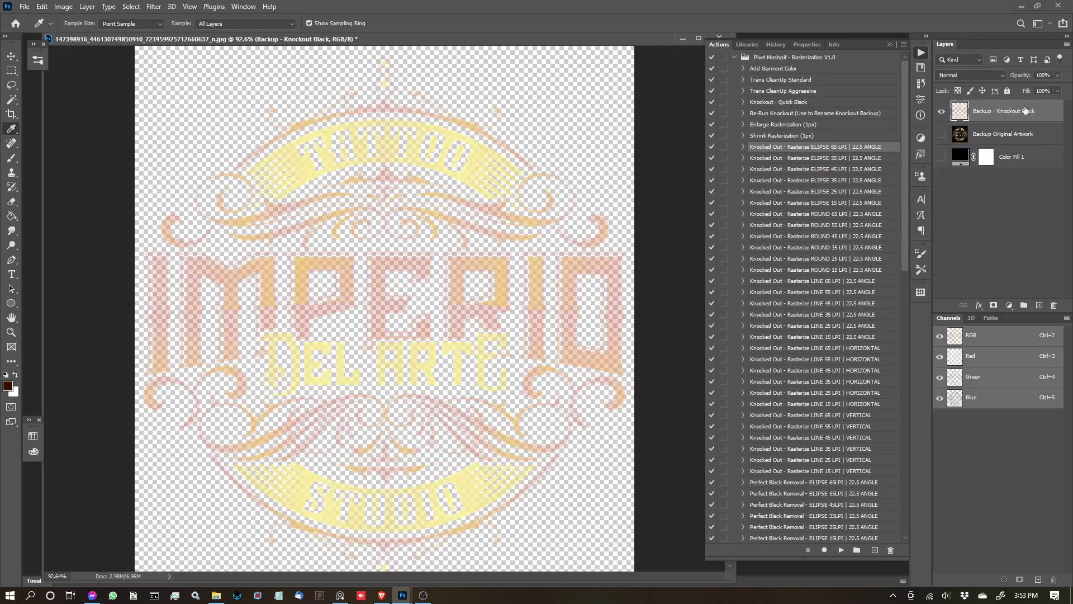
left_click(942, 157)
Resample the image to a resolution of 300 pixels/inch using Nearest Neighbor (hard edges)
scroll(391, 263, "up", 5)
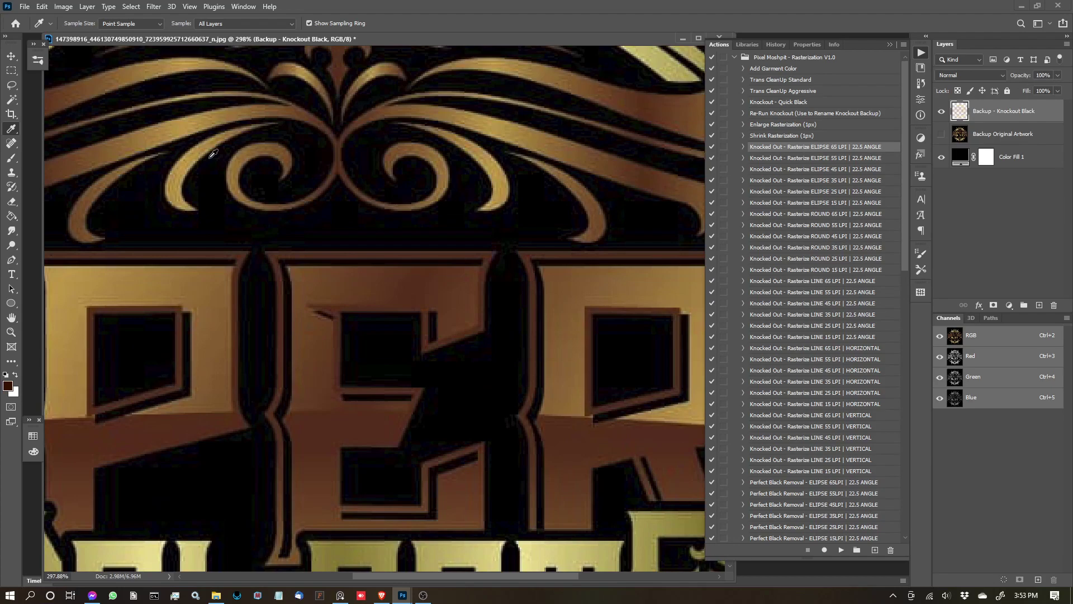
left_click(64, 6)
left_click(80, 90)
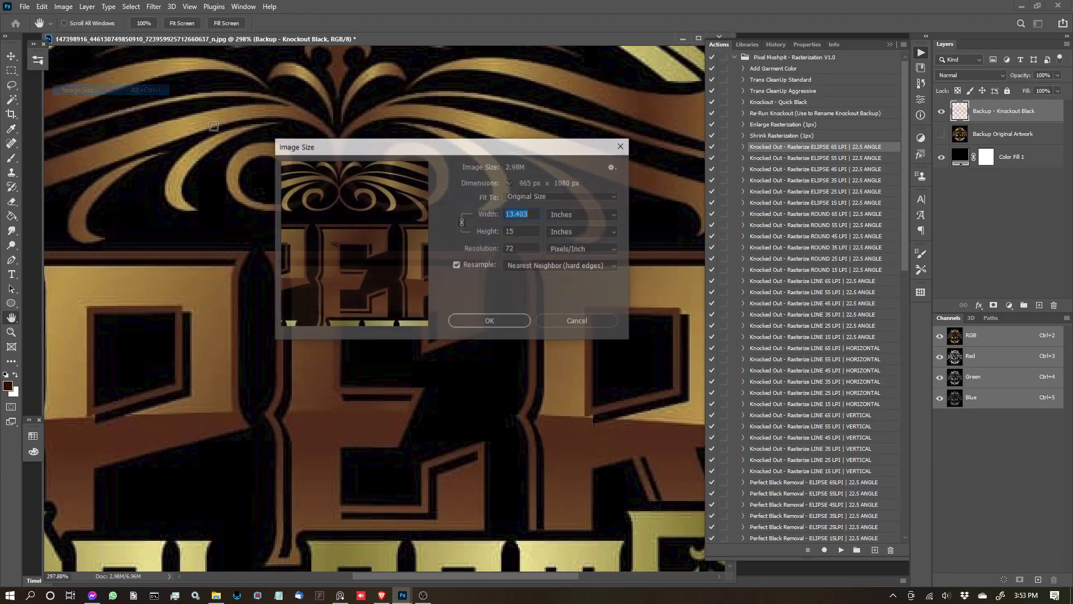
double_click(533, 251)
type("300")
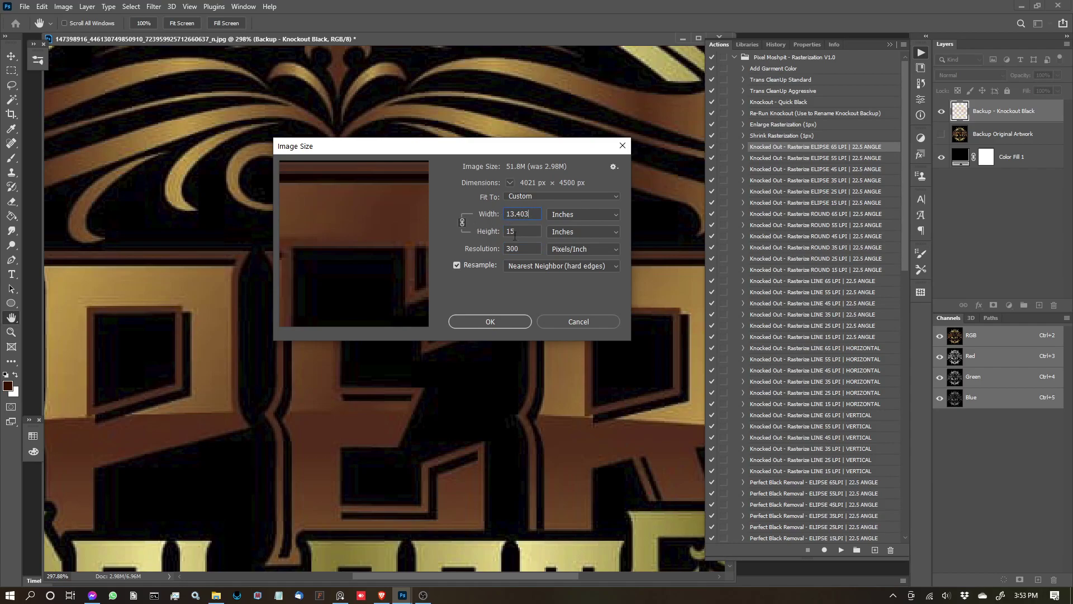
left_click(503, 321)
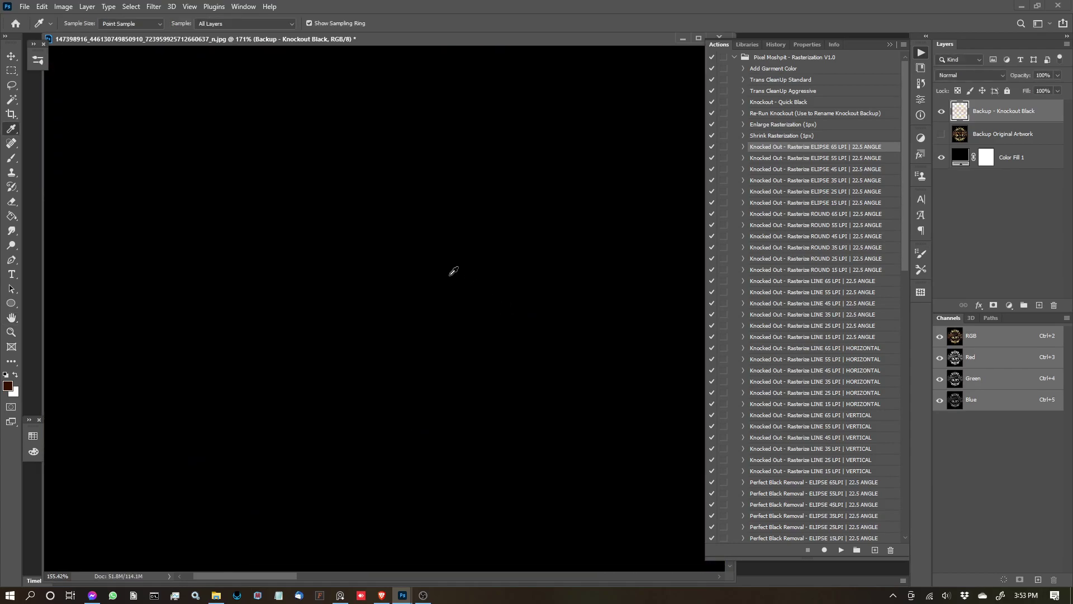
scroll(453, 268, "down", 5)
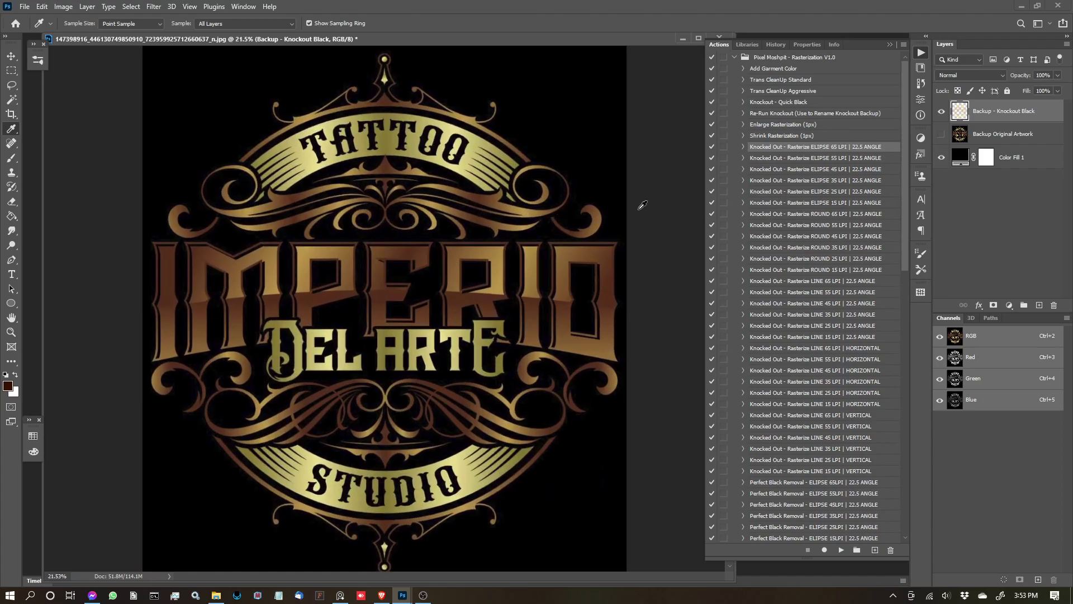
Hide the Color Fill 1 layer and run the Re-Run Knockout action on the Backup - Knockout Black layer
left_click(941, 159)
left_click(941, 160)
left_click(941, 159)
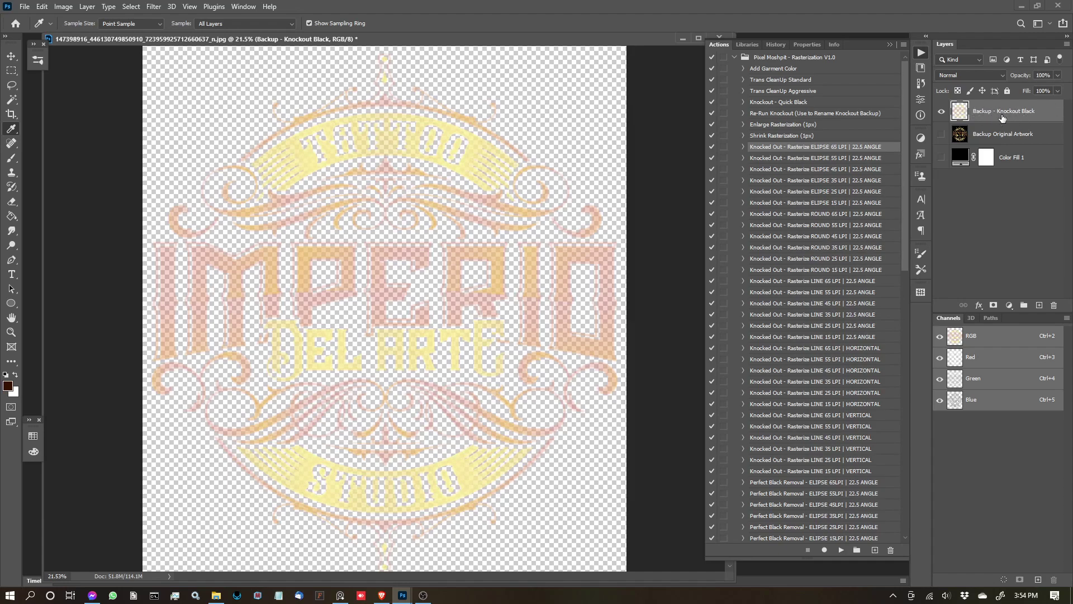
left_click(801, 114)
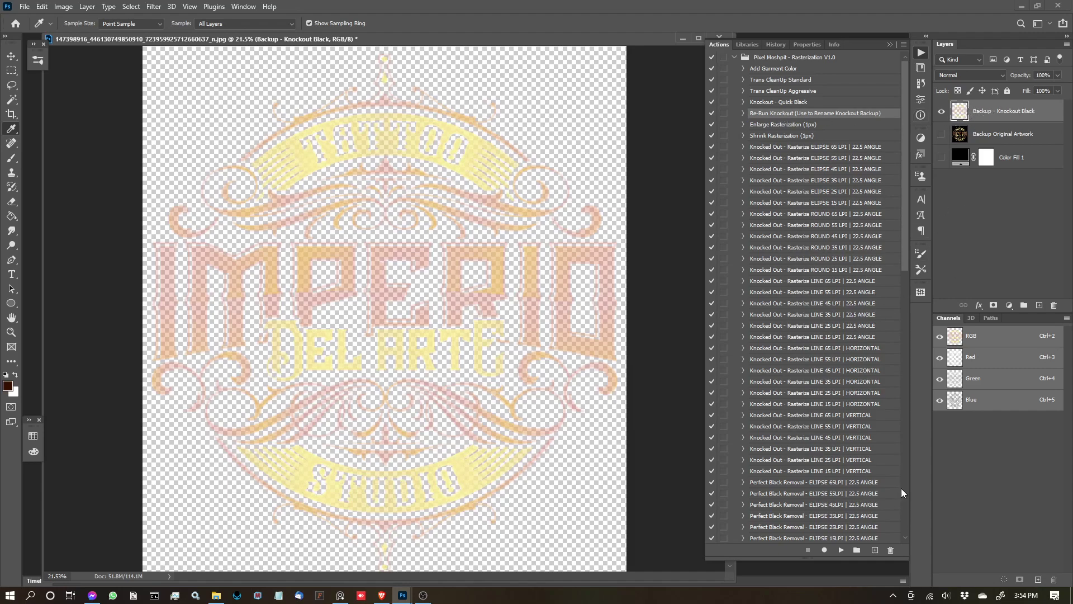
left_click(842, 549)
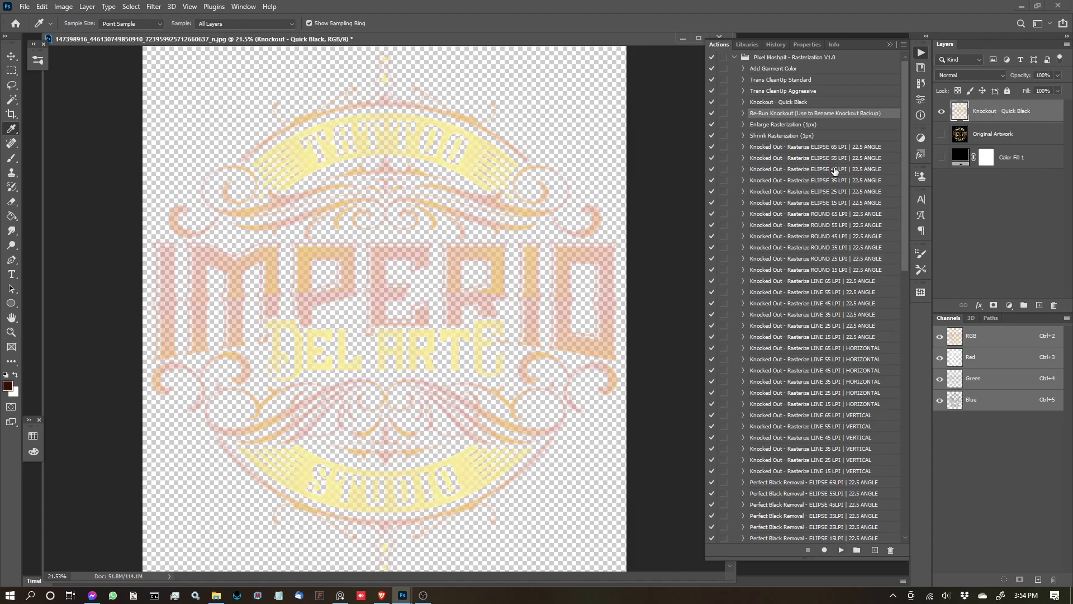
Run Knocked Out - Rasterize ELIPSE 65 LPI | 22.5 ANGLE on the renamed knockout layer, collapse its group, and show Color Fill 1
left_click(825, 147)
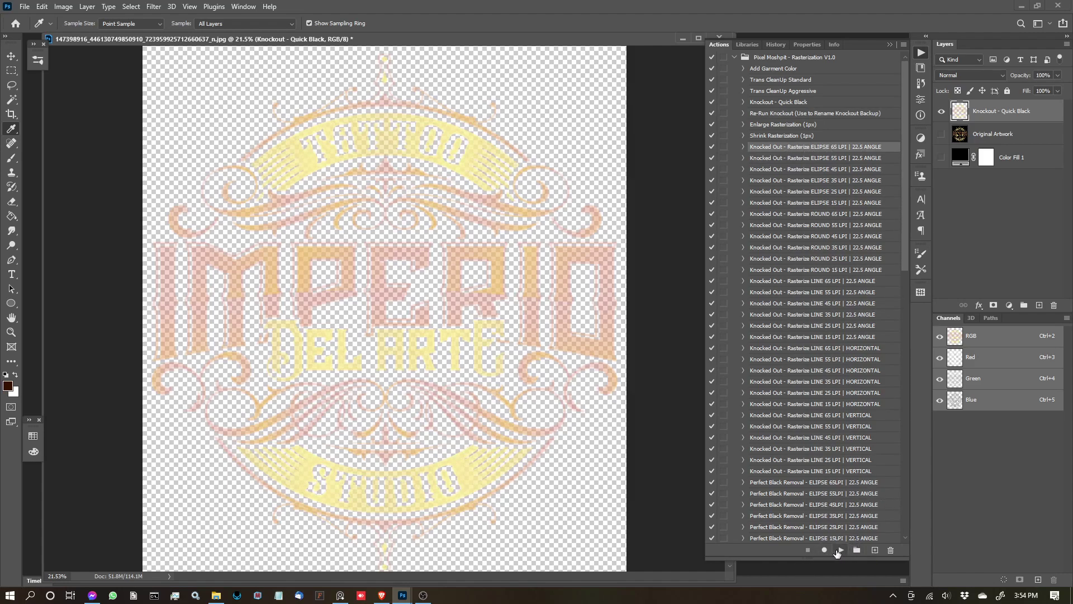
left_click(840, 551)
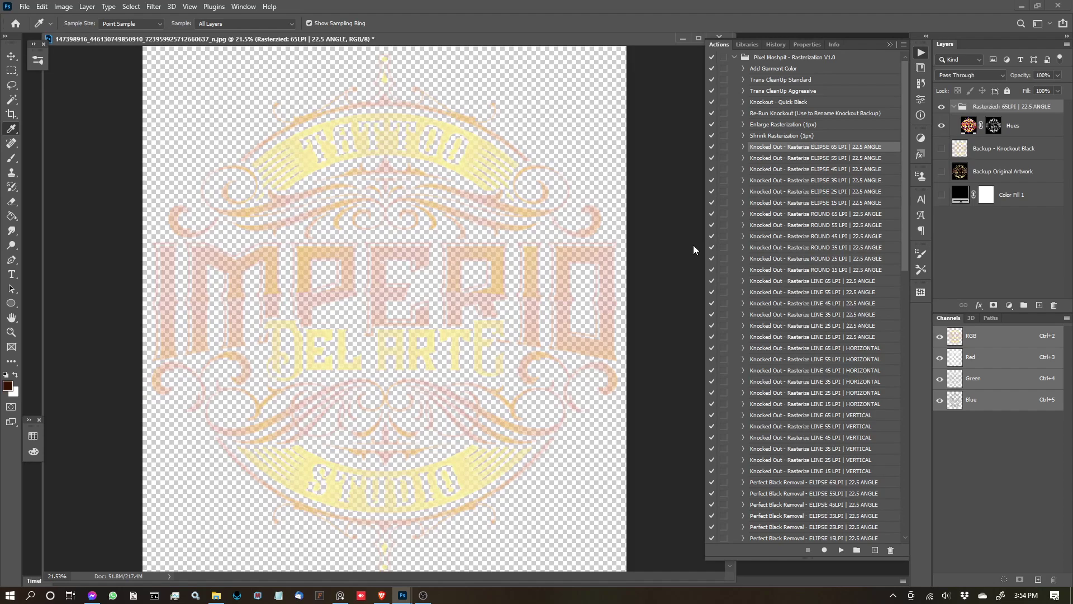
left_click(940, 172)
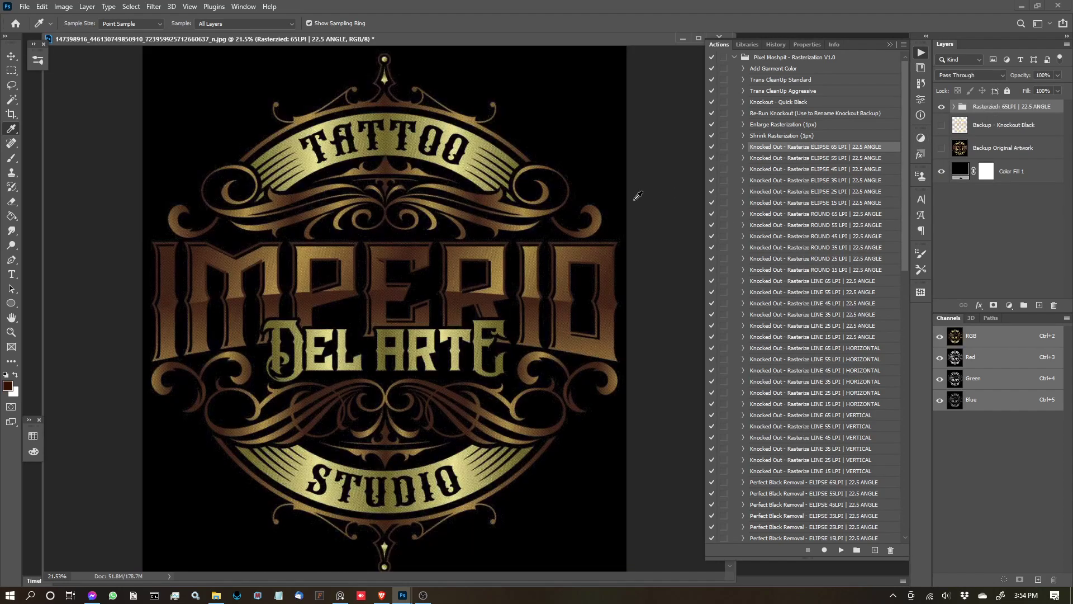
Examine the logo's halftone dots up close and at full view, with the black fill shown and hidden
scroll(471, 295, "up", 5)
scroll(472, 294, "up", 12)
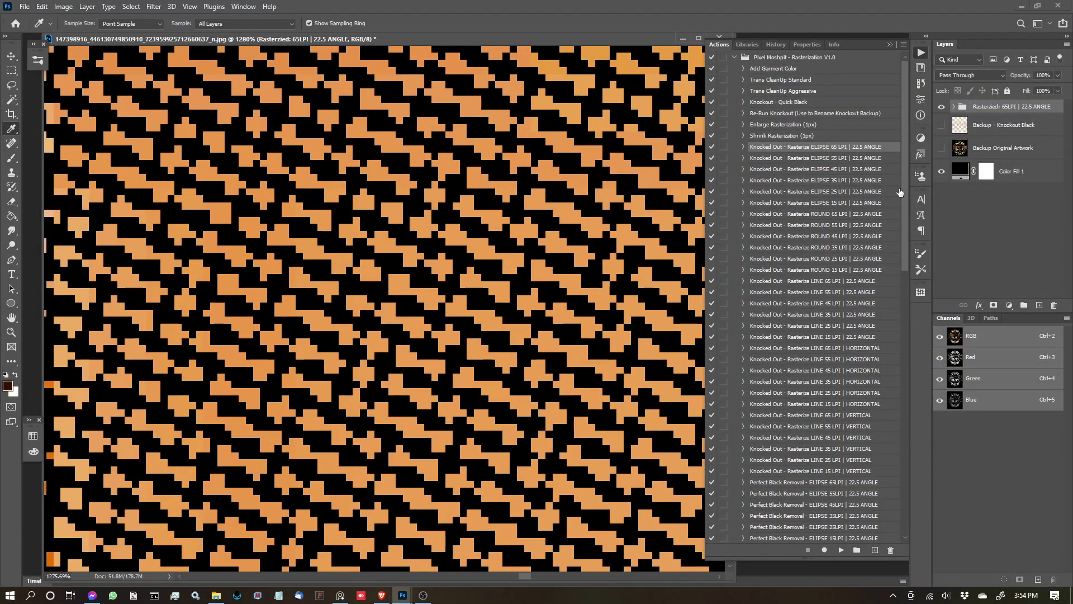
left_click(942, 173)
scroll(446, 243, "down", 12)
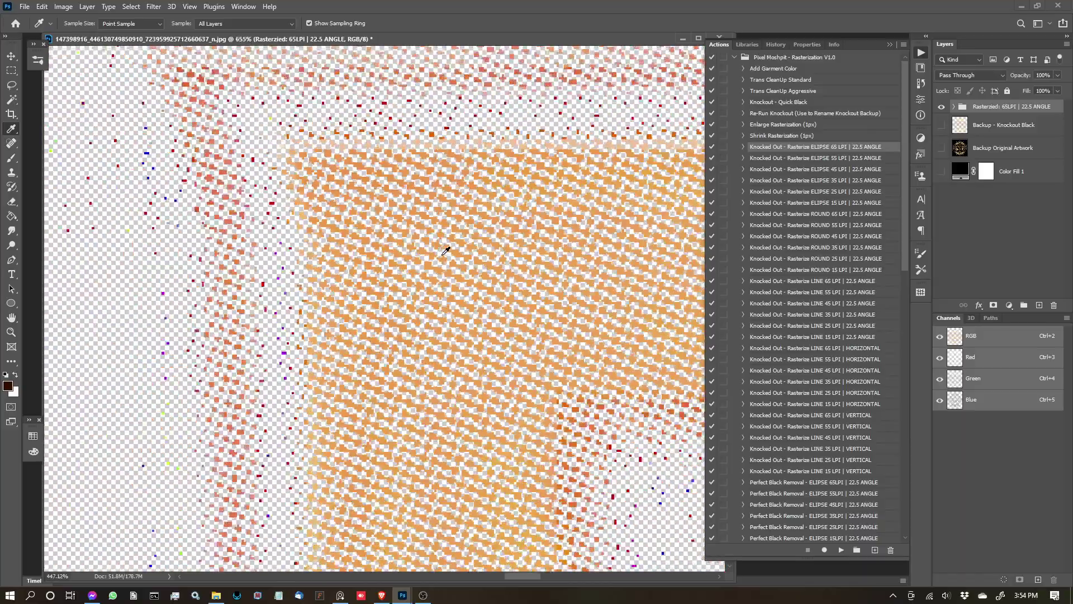
scroll(448, 202, "up", 10)
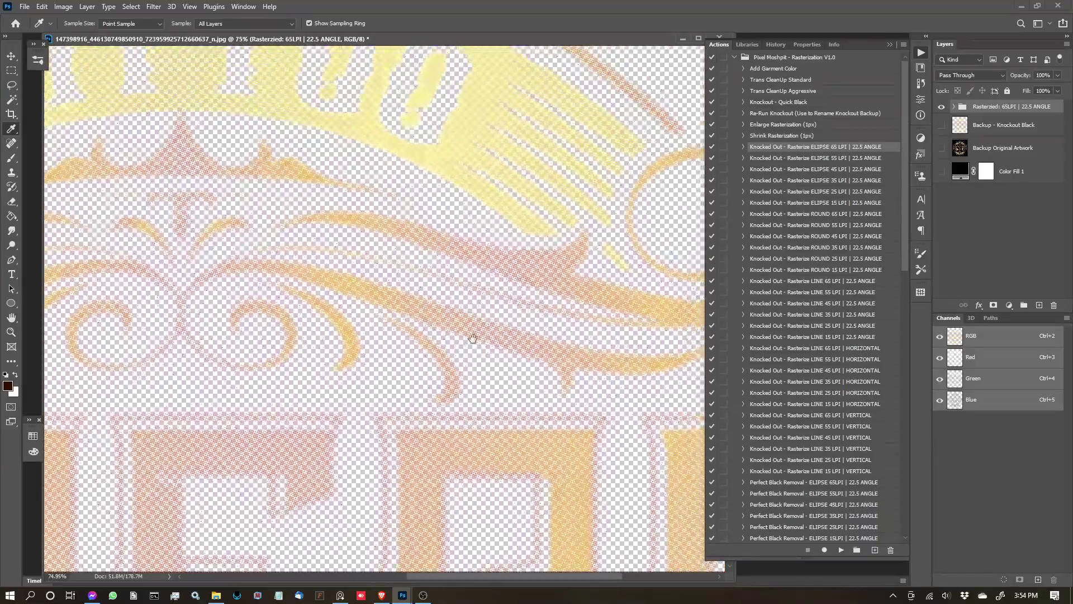
scroll(447, 203, "down", 15)
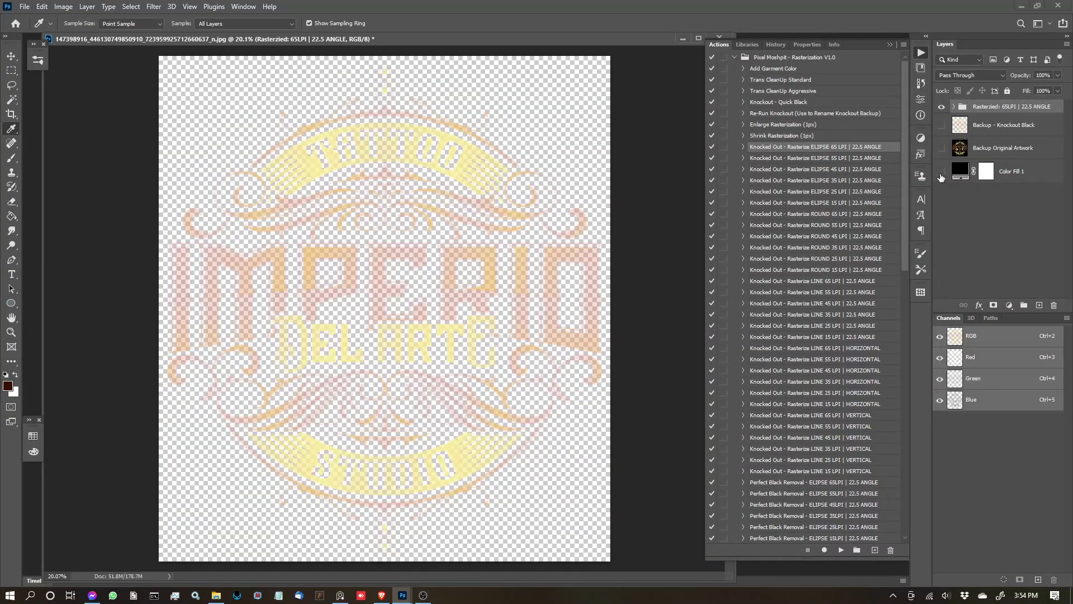
left_click(942, 172)
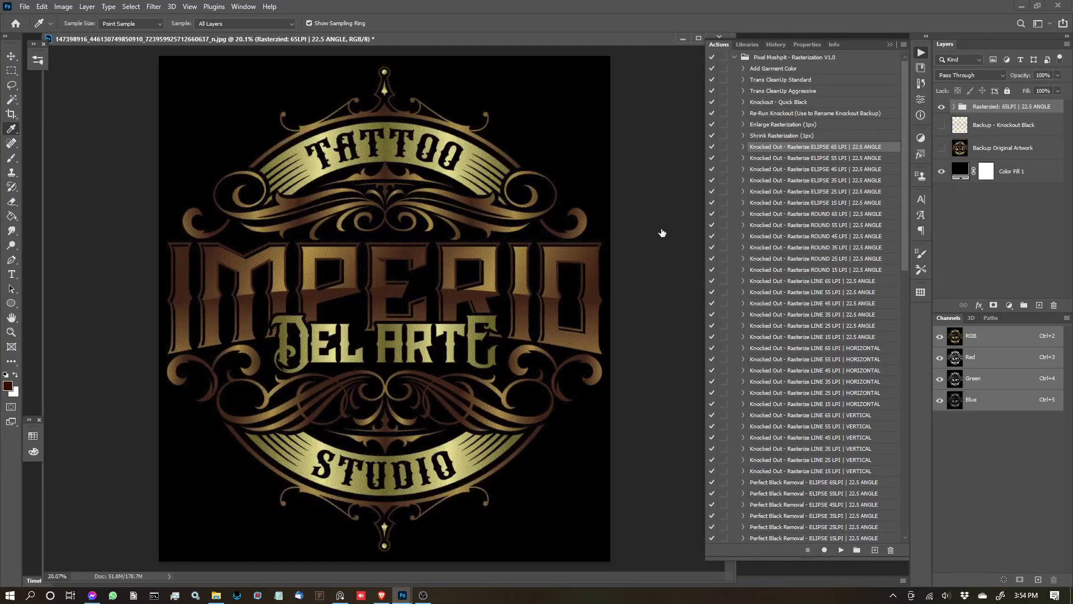
scroll(228, 267, "up", 3)
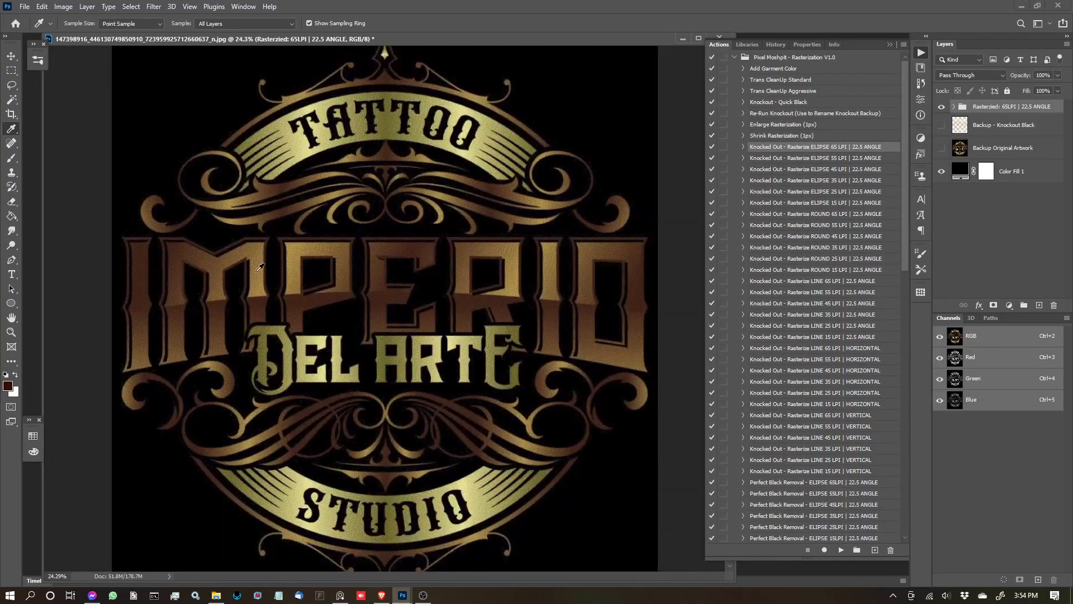
Examine the rasterized lettering's halftone dots at several magnifications over the black fill, returning to the whole logo
scroll(243, 272, "up", 3)
scroll(267, 385, "up", 4)
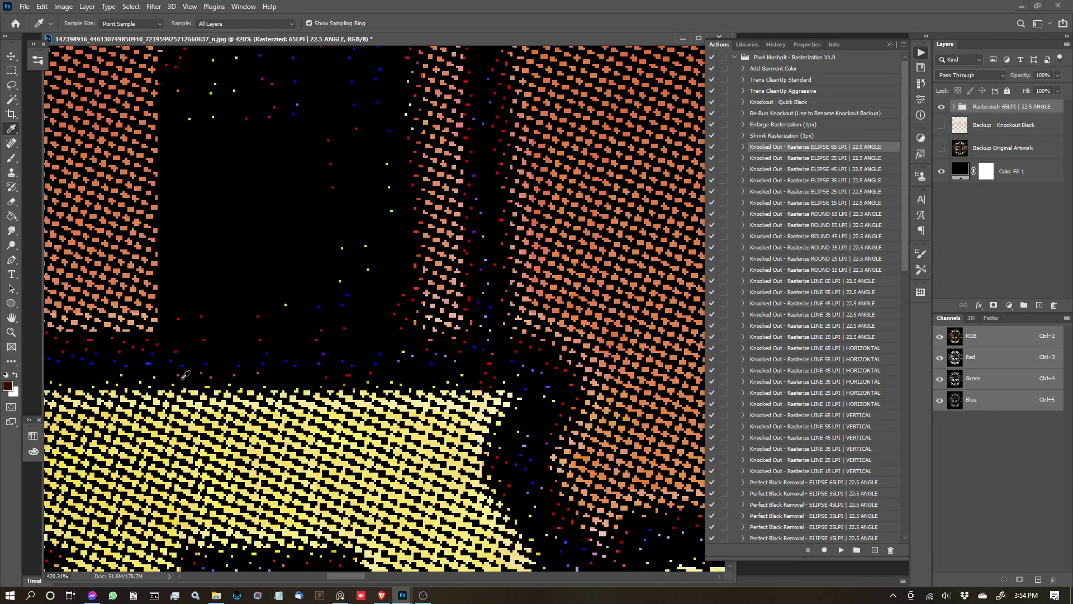
scroll(193, 333, "down", 10)
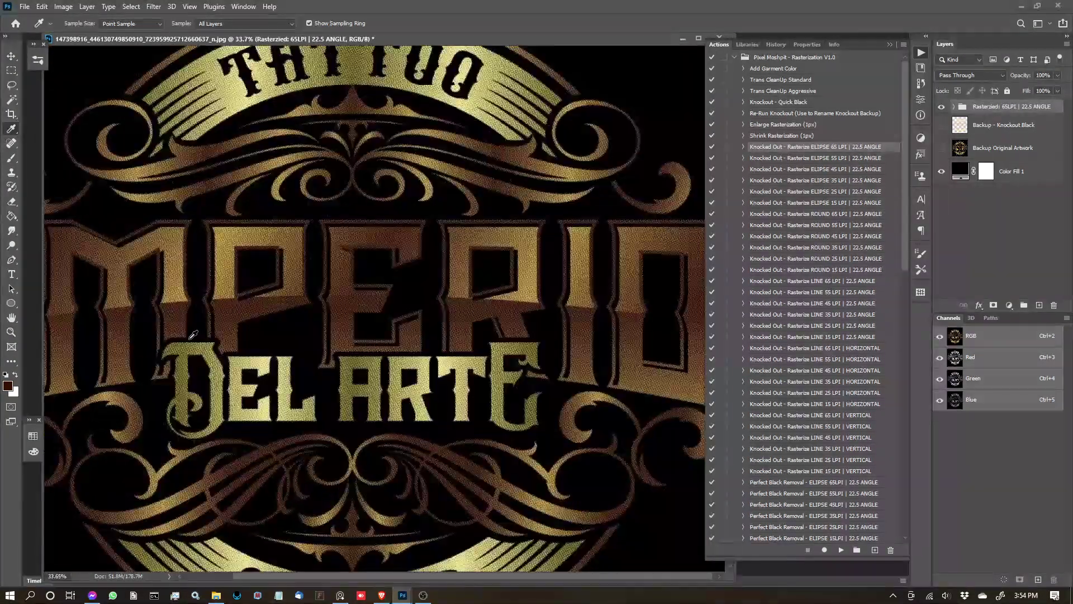
scroll(242, 338, "up", 10)
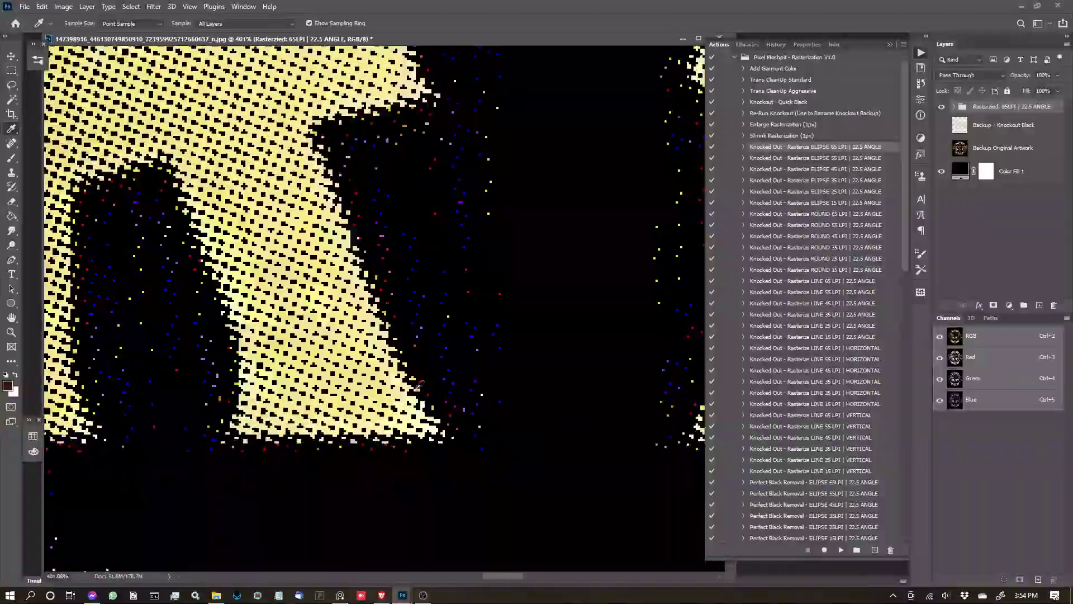
scroll(251, 273, "down", 10)
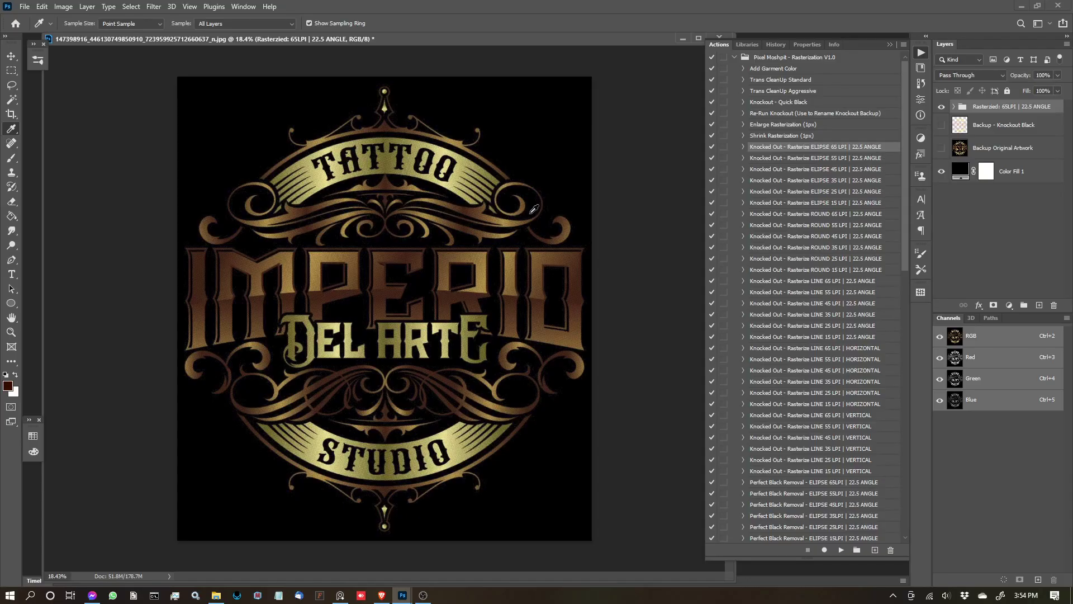
scroll(480, 351, "up", 8)
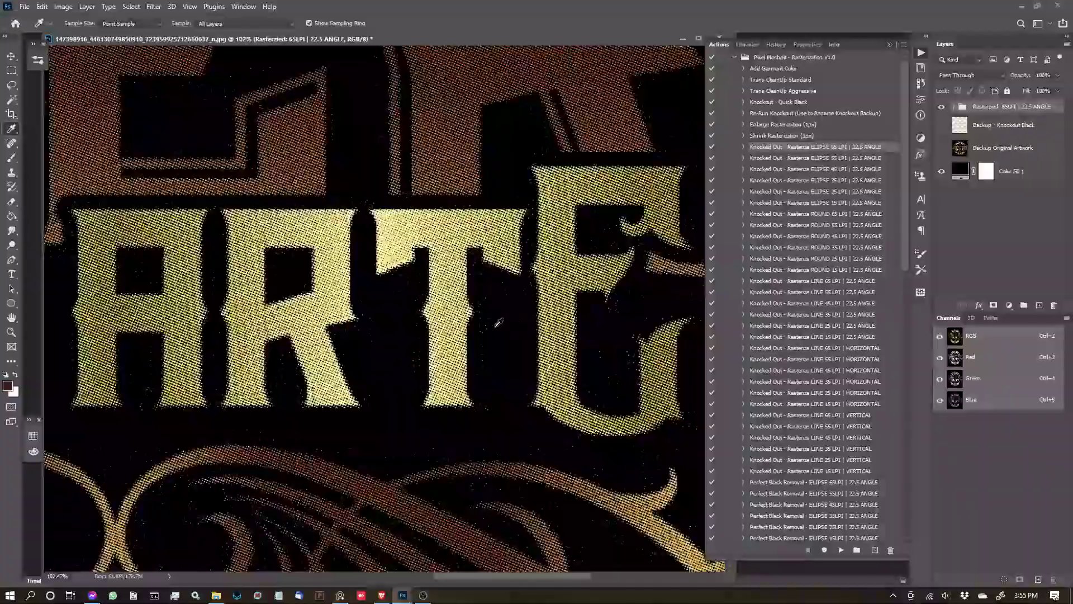
scroll(462, 317, "down", 7)
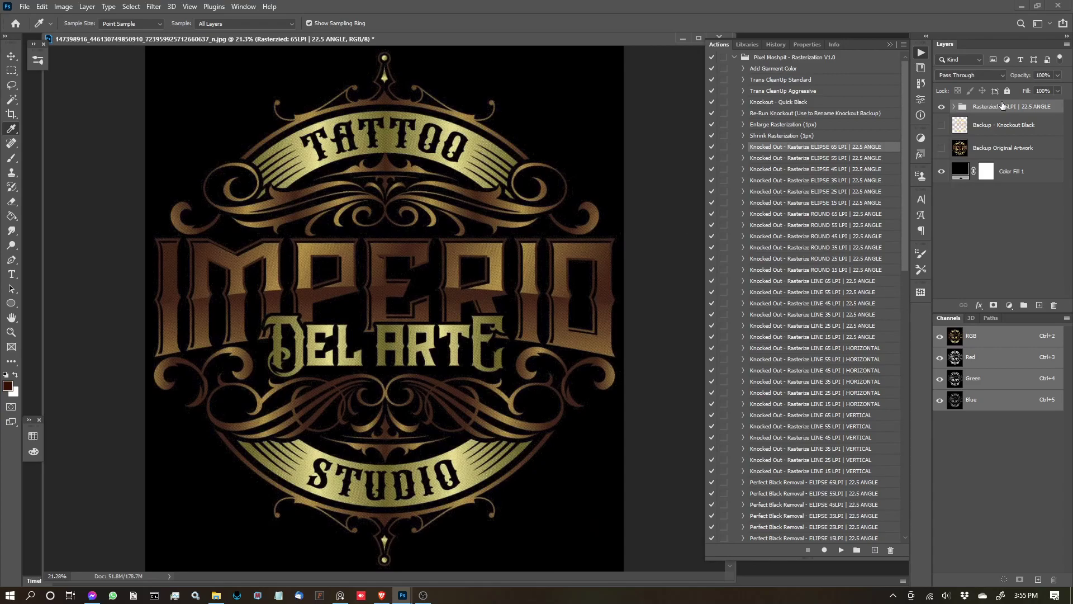
Hide the rasterized group and Color Fill 1, show Backup - Knockout Black, and inspect its semi-transparent lettering
scroll(386, 290, "up", 1)
left_click(942, 106)
left_click(941, 125)
left_click(941, 172)
scroll(487, 255, "up", 4)
scroll(487, 255, "up", 2)
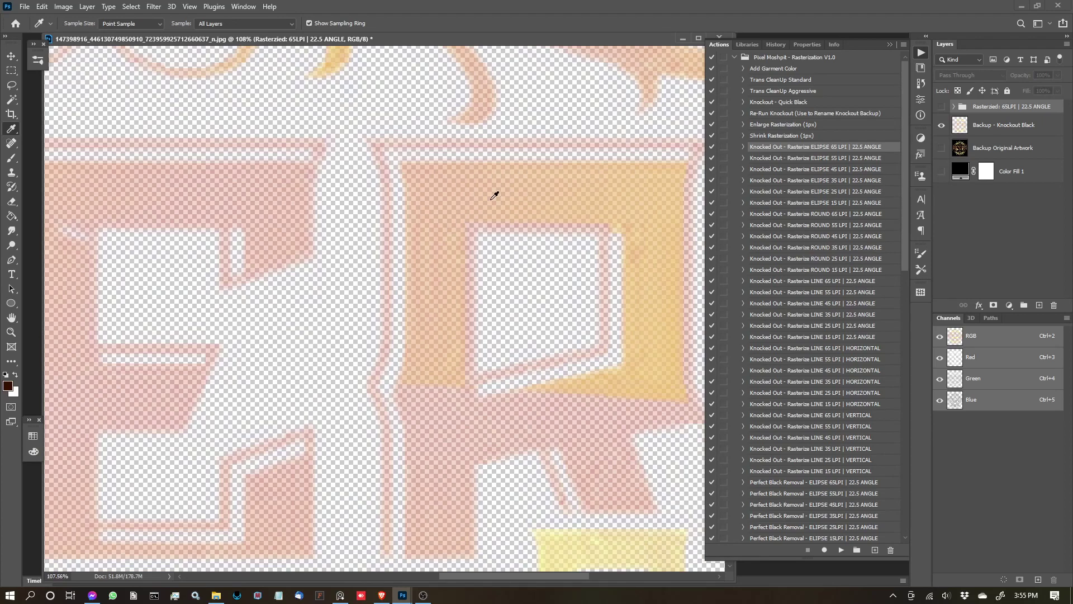
scroll(453, 195, "down", 2)
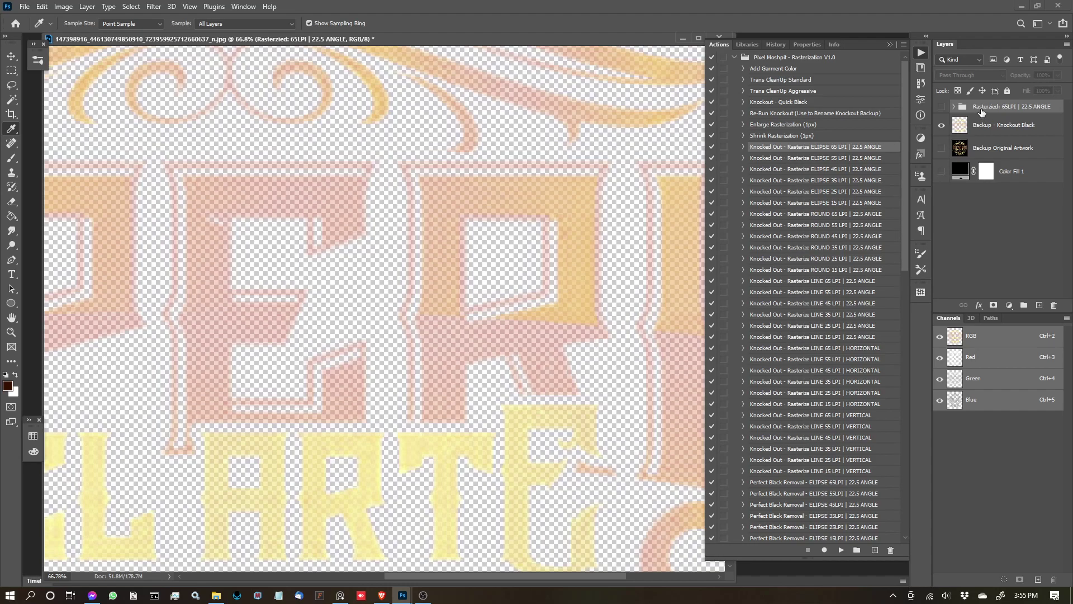
Show the rasterized group and Color Fill 1 again, hide Backup - Knockout Black, and inspect the halftone lettering
left_click(942, 107)
left_click(941, 125)
left_click(942, 171)
scroll(417, 250, "up", 12)
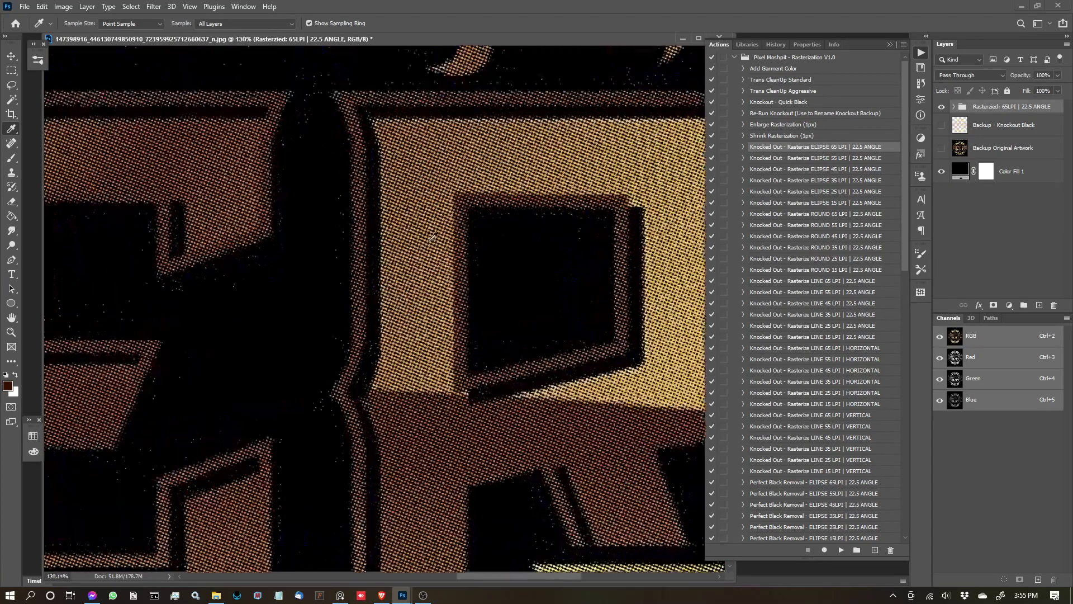
scroll(417, 250, "down", 3)
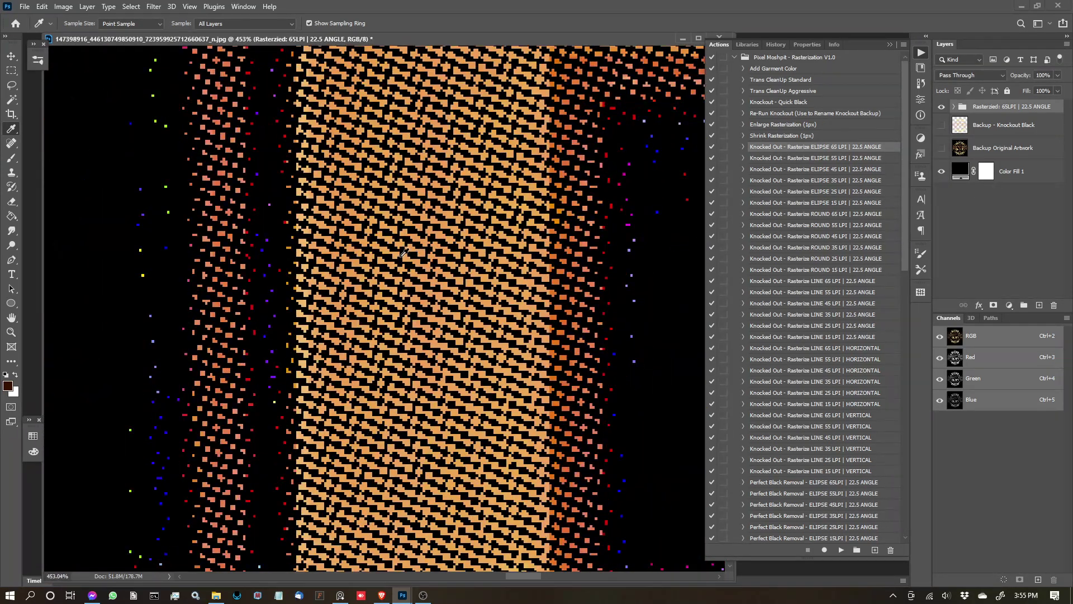
scroll(392, 254, "down", 14)
scroll(375, 259, "down", 3)
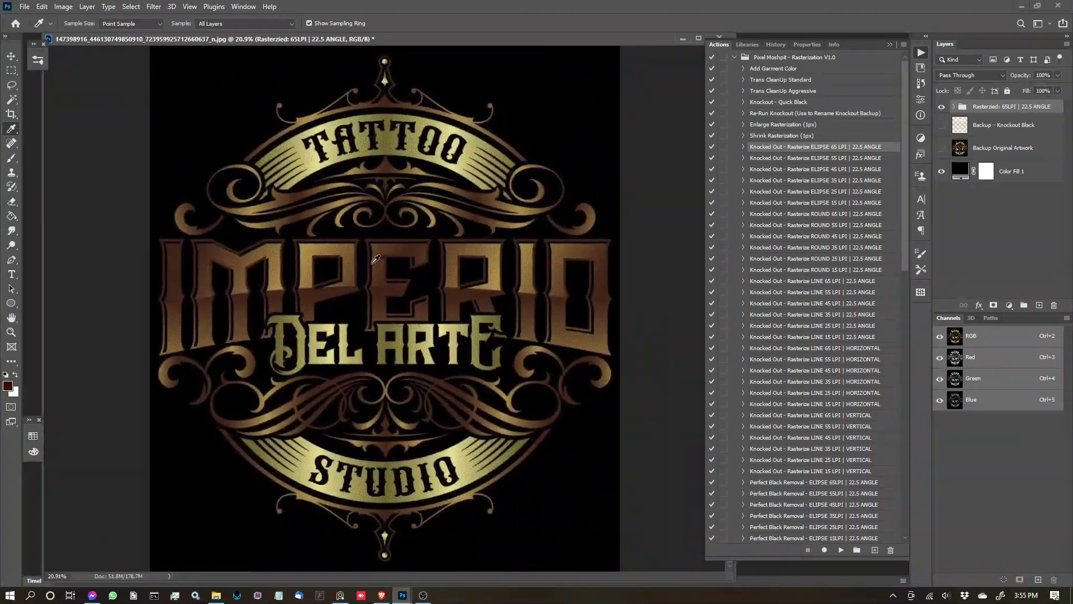
Delete the rasterized group, Backup - Knockout Black and Color Fill 1, keeping only Backup Original Artwork visible
left_click(942, 107)
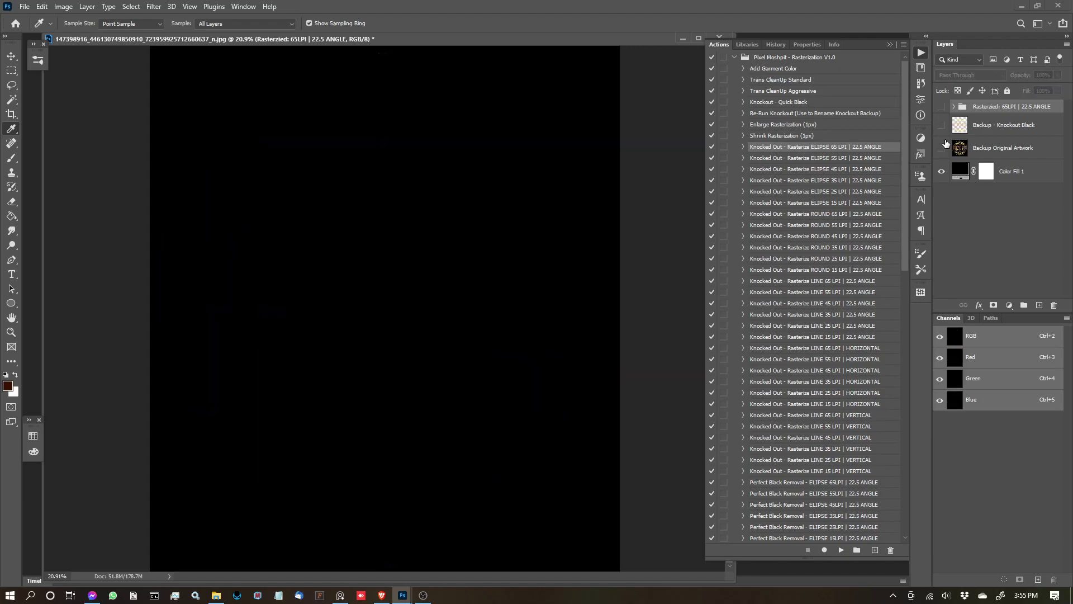
left_click(1005, 125, "shift")
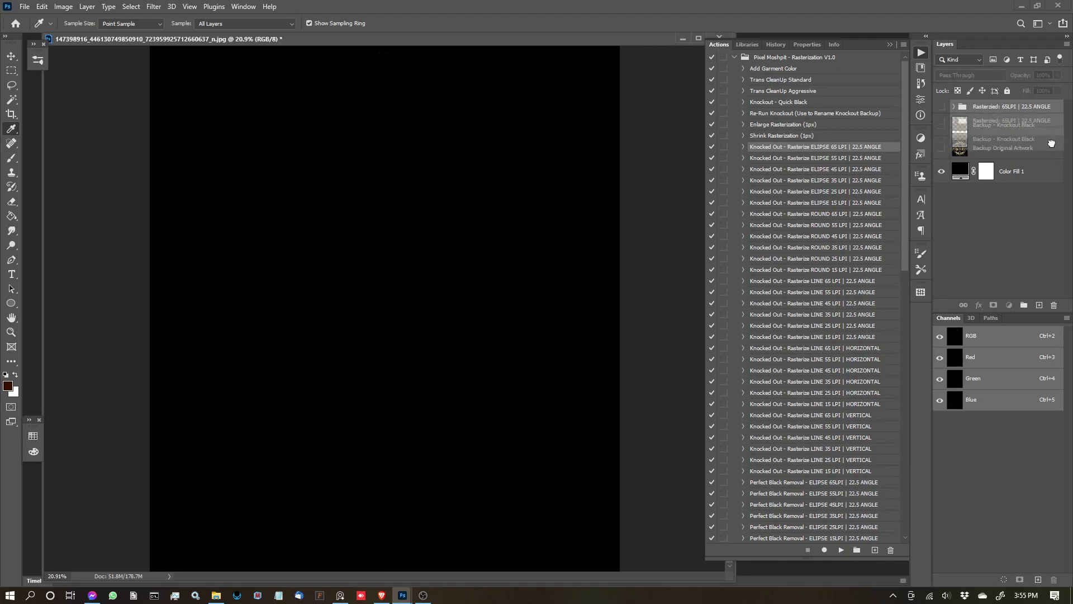
left_click(1054, 305)
left_click(939, 137)
left_click(942, 110)
left_click(1007, 135)
key("Delete")
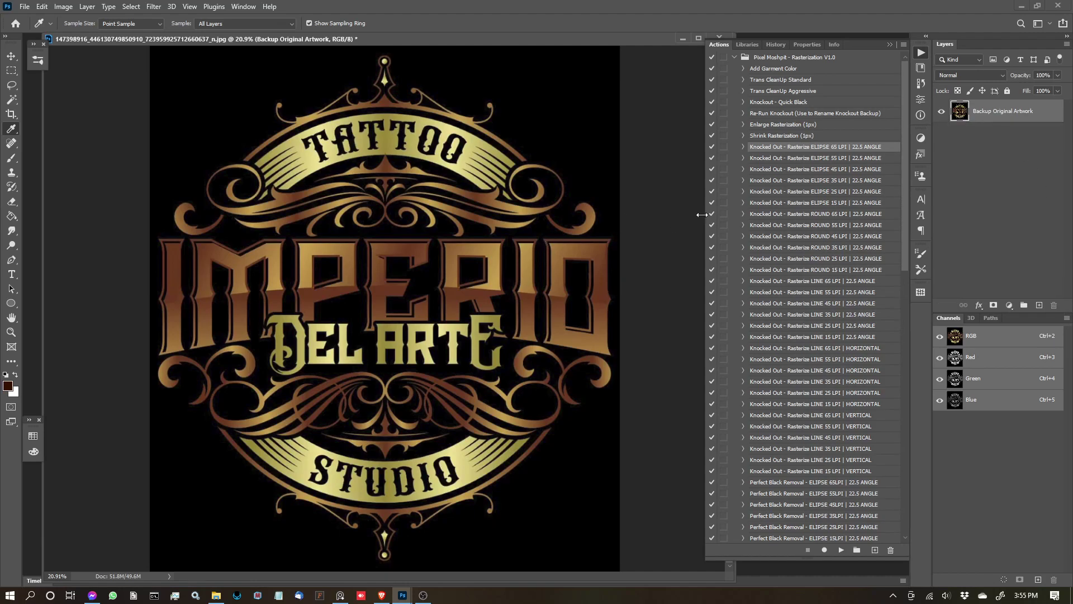
Run the Perfect Black Removal action from the Pixel Moshpit - Raster Adjustments set on the original artwork
left_click(735, 57)
left_click(763, 69)
left_click(735, 69)
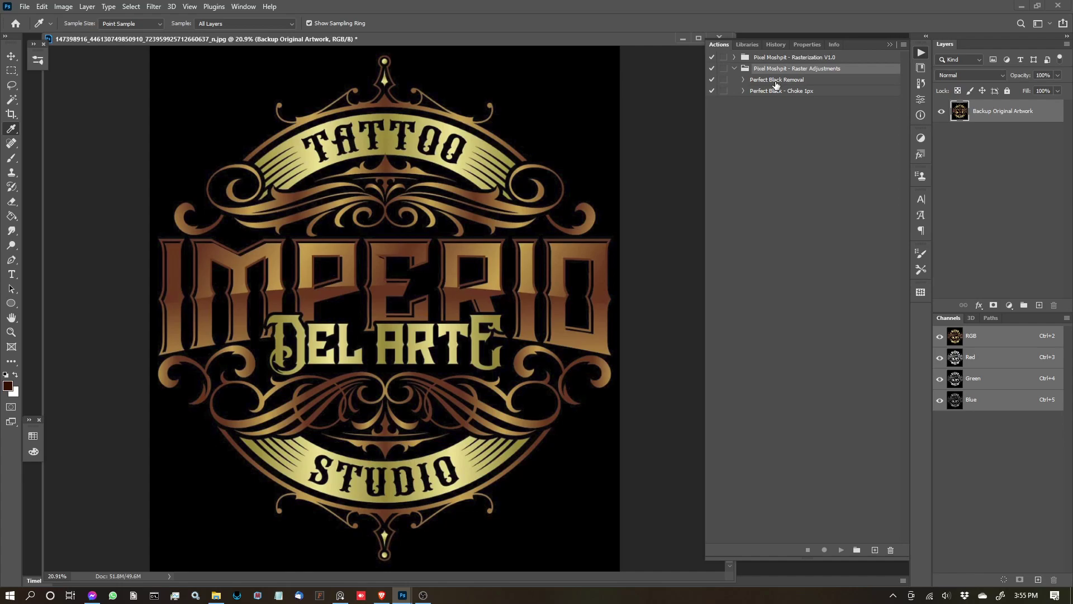
left_click(811, 81)
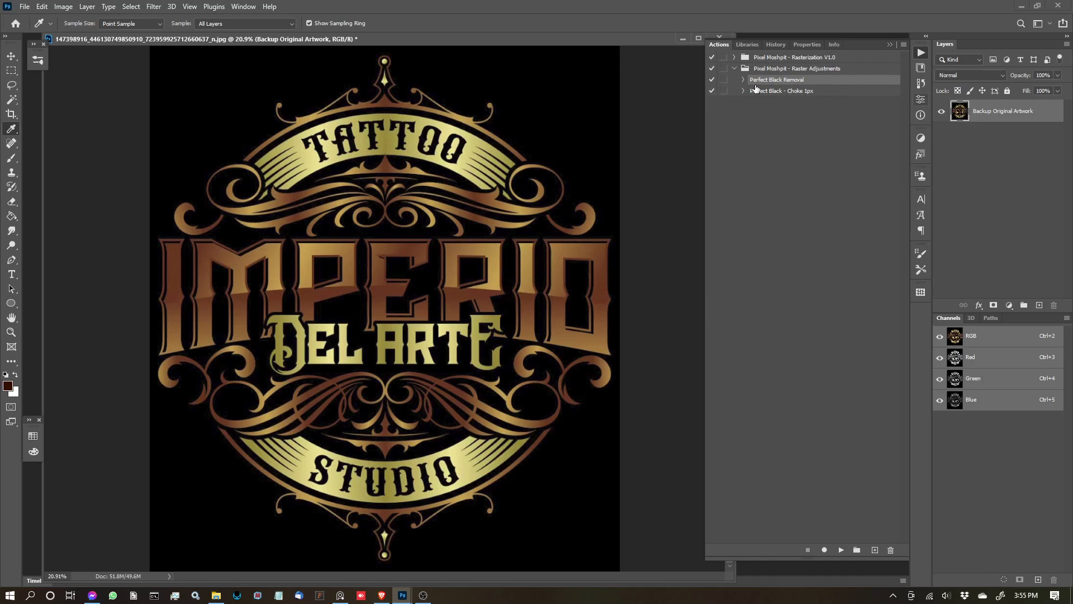
left_click(842, 547)
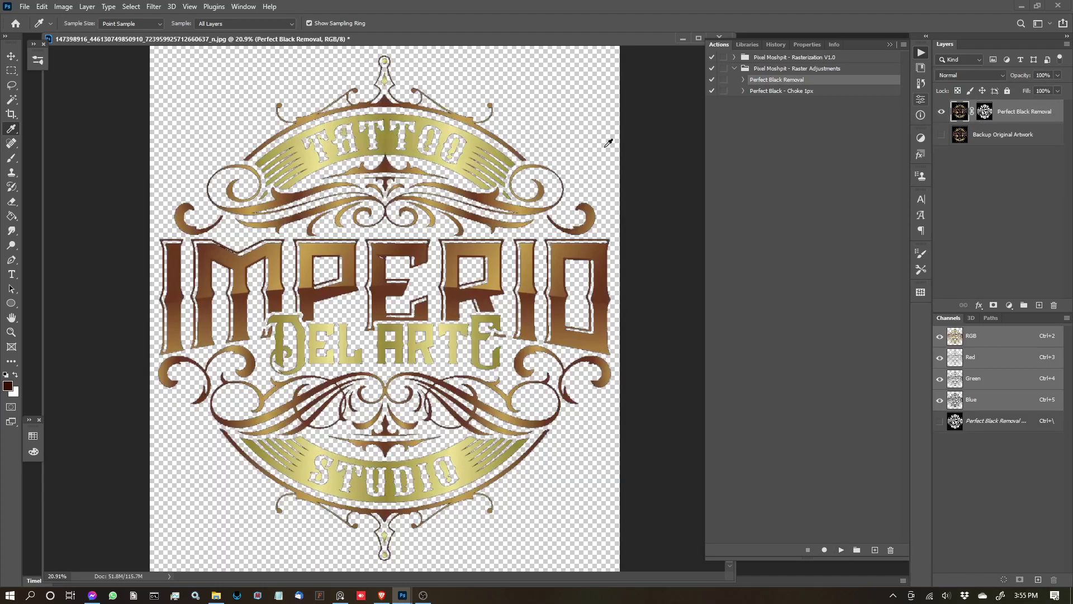
Examine the edges of the lettering, ornaments and banners in the Perfect Black Removal result, up close and at full view
scroll(464, 260, "up", 3)
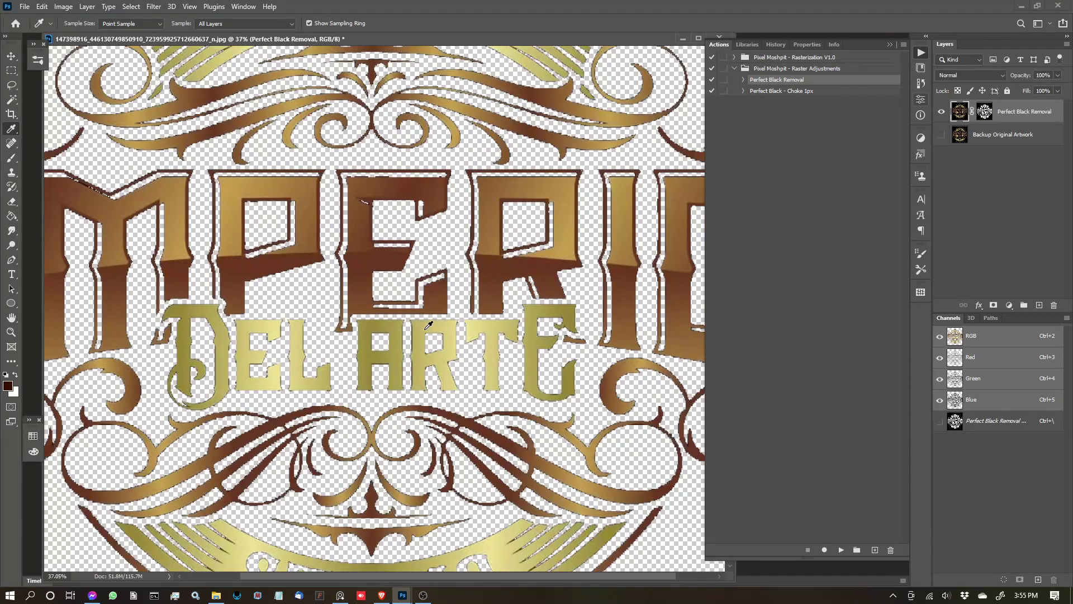
scroll(394, 261, "up", 3)
scroll(395, 260, "down", 3)
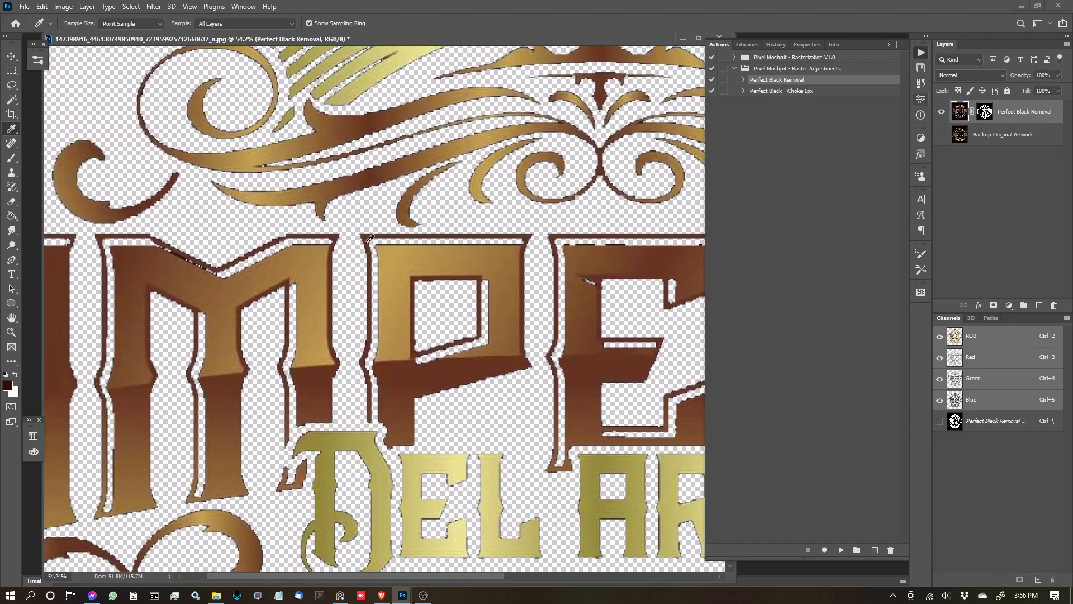
scroll(364, 246, "up", 4)
scroll(336, 235, "down", 3)
key("ctrl+0")
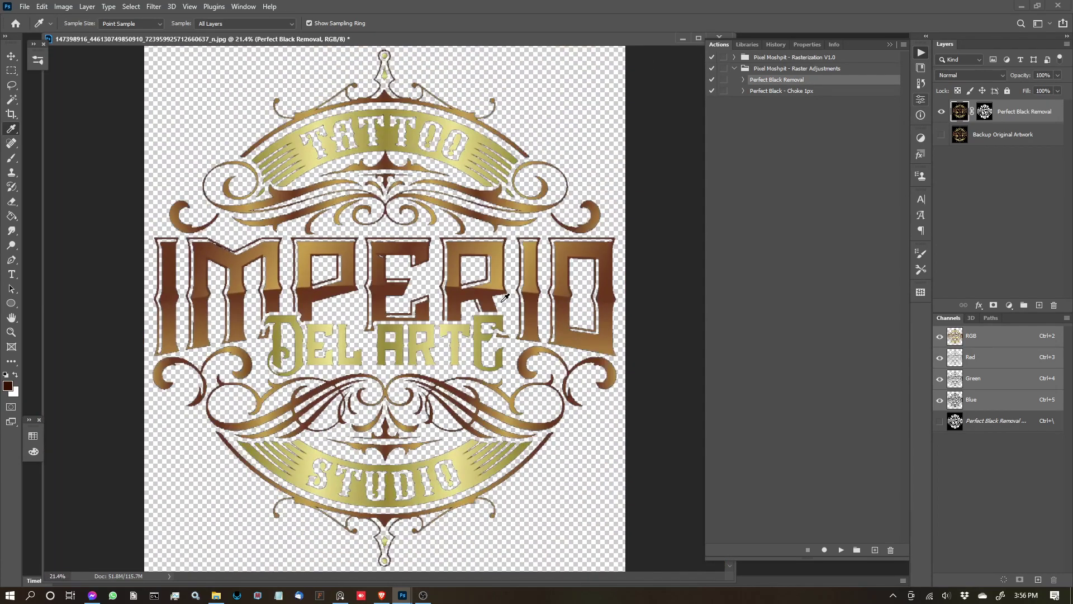
scroll(356, 438, "up", 6)
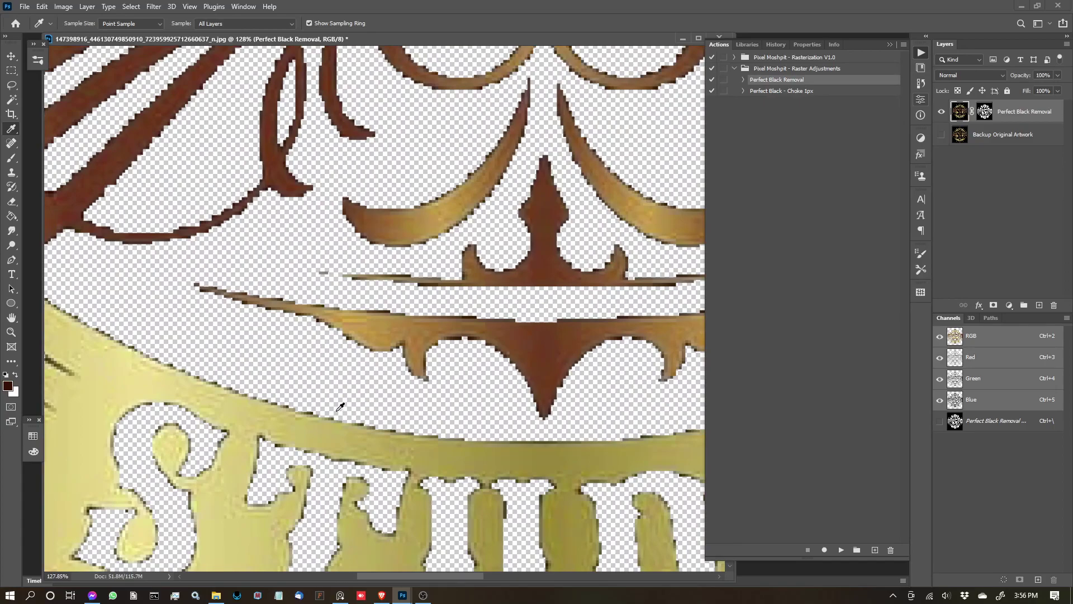
scroll(341, 406, "down", 8)
scroll(343, 358, "up", 3)
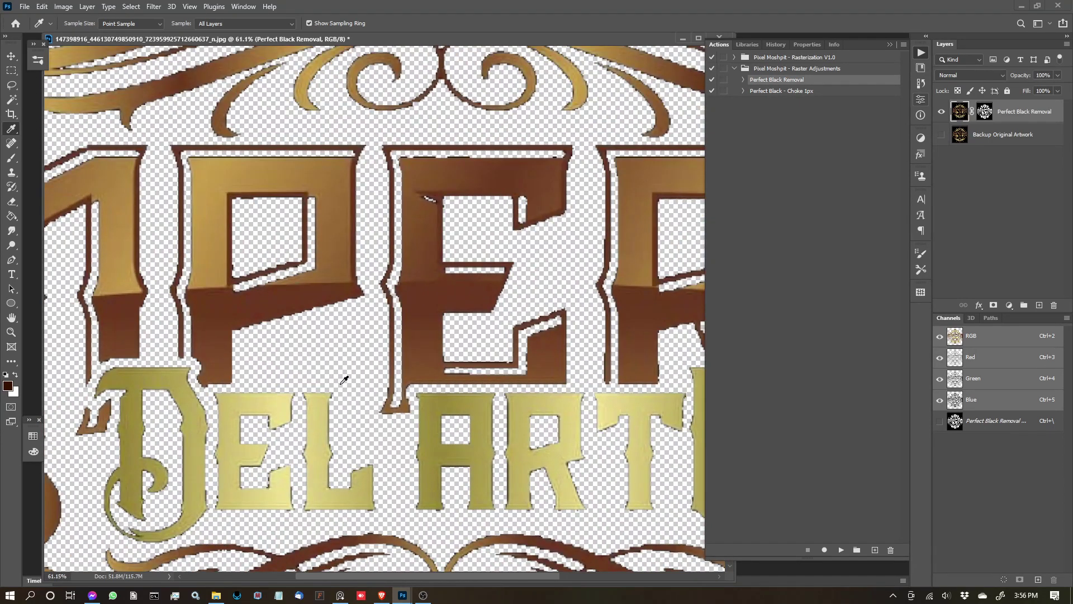
scroll(345, 380, "up", 3)
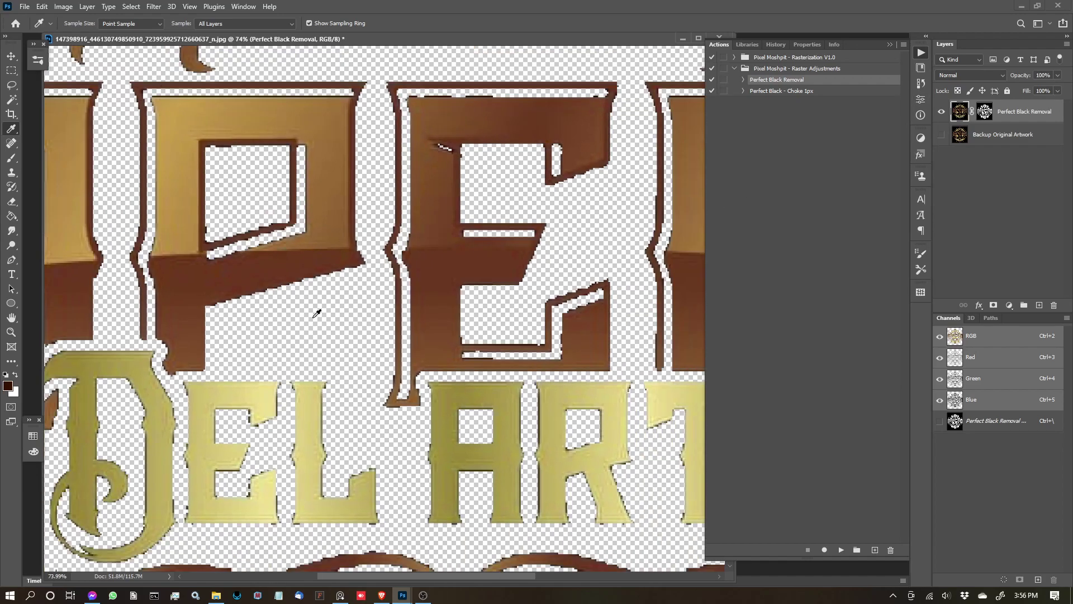
scroll(317, 314, "down", 5)
scroll(220, 278, "up", 2)
scroll(220, 279, "up", 4)
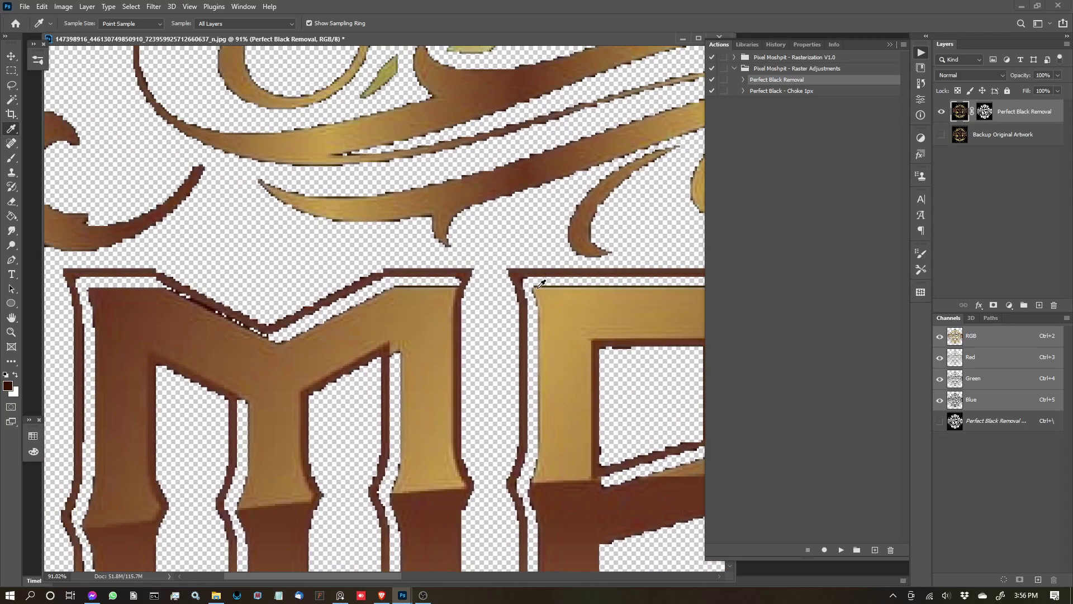
scroll(546, 284, "down", 2)
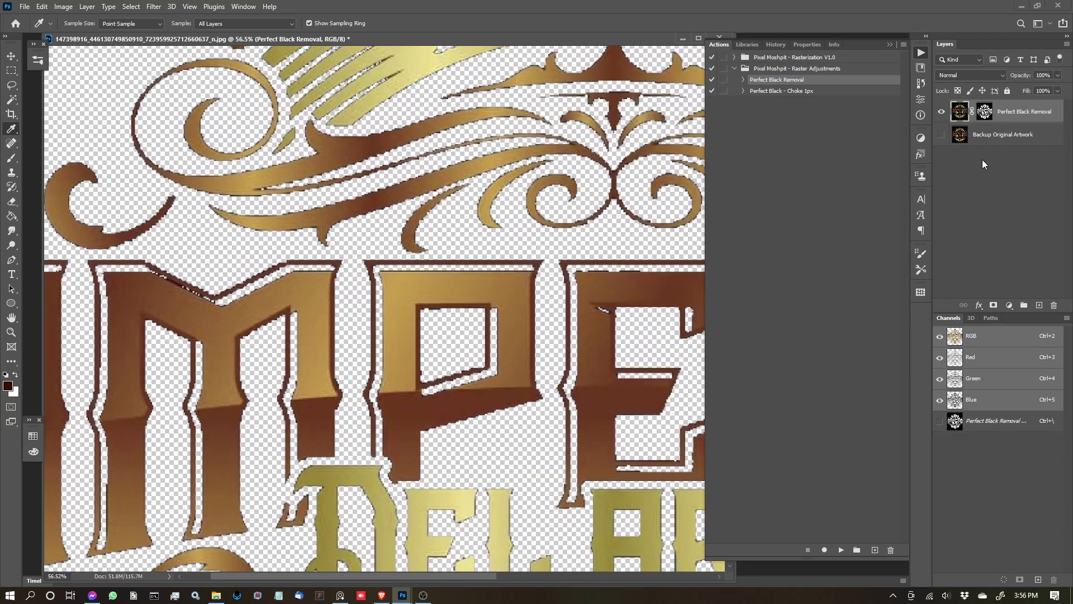
Compare the Perfect Black Removal layer with Backup Original Artwork by switching their visibility, then restore the removal result
left_click(941, 111)
left_click(941, 135)
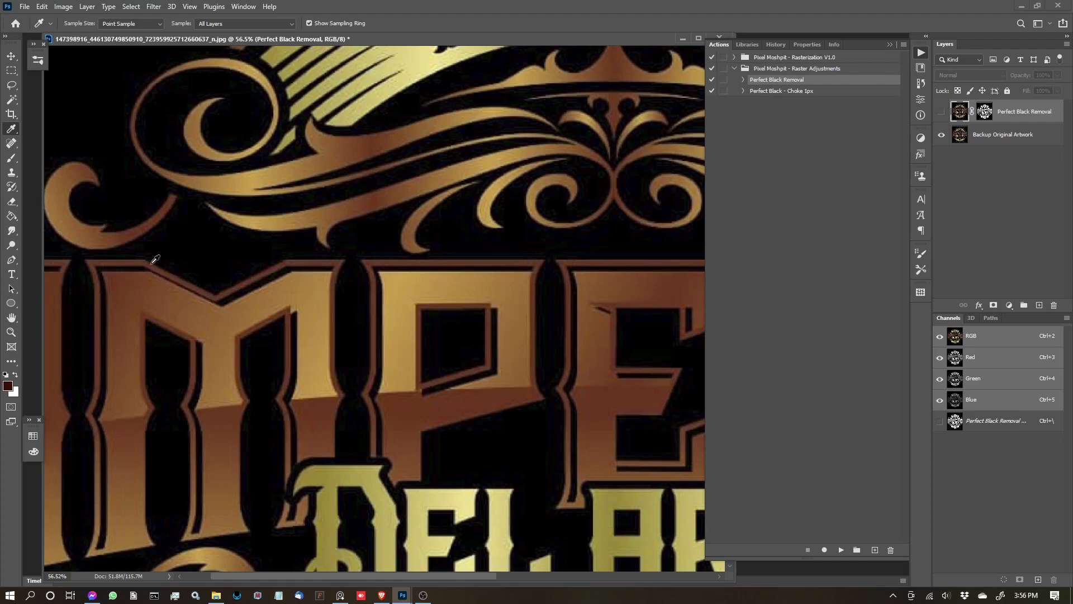
left_click(942, 111)
left_click(942, 134)
Inspect the dark pixels along the M's upper outline and check the foreground color in the Color Picker without changing it
scroll(177, 275, "up", 5)
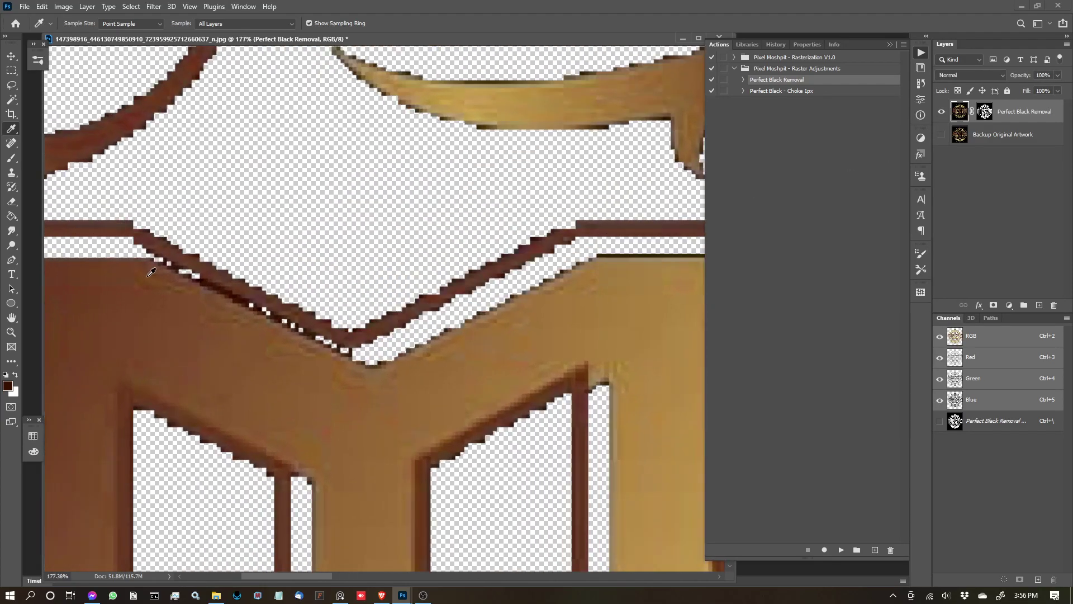
scroll(231, 288, "up", 4)
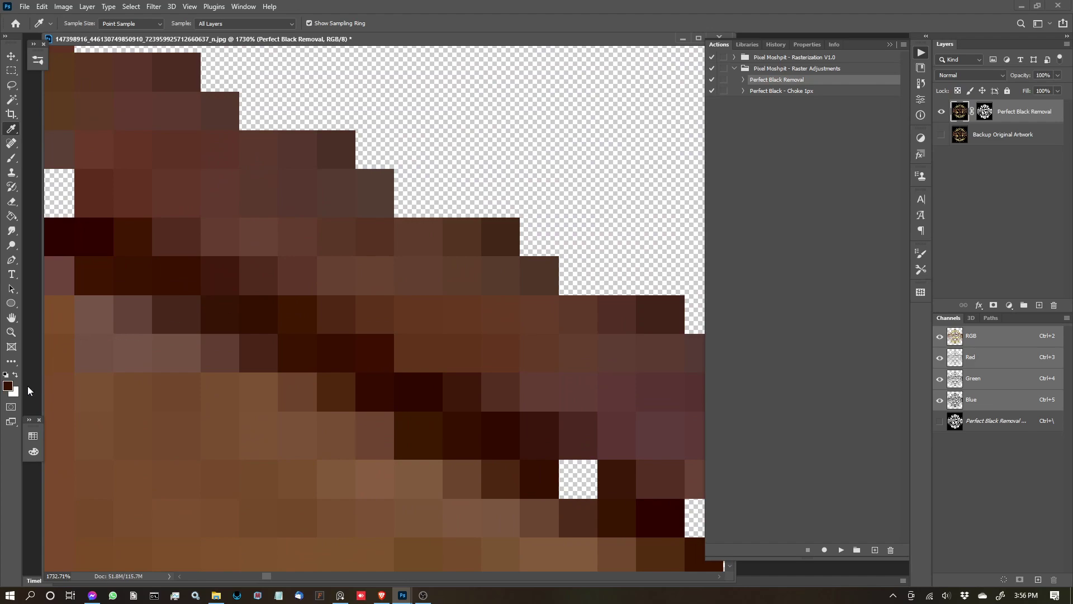
left_click(8, 386)
left_click_drag(727, 274, 470, 170)
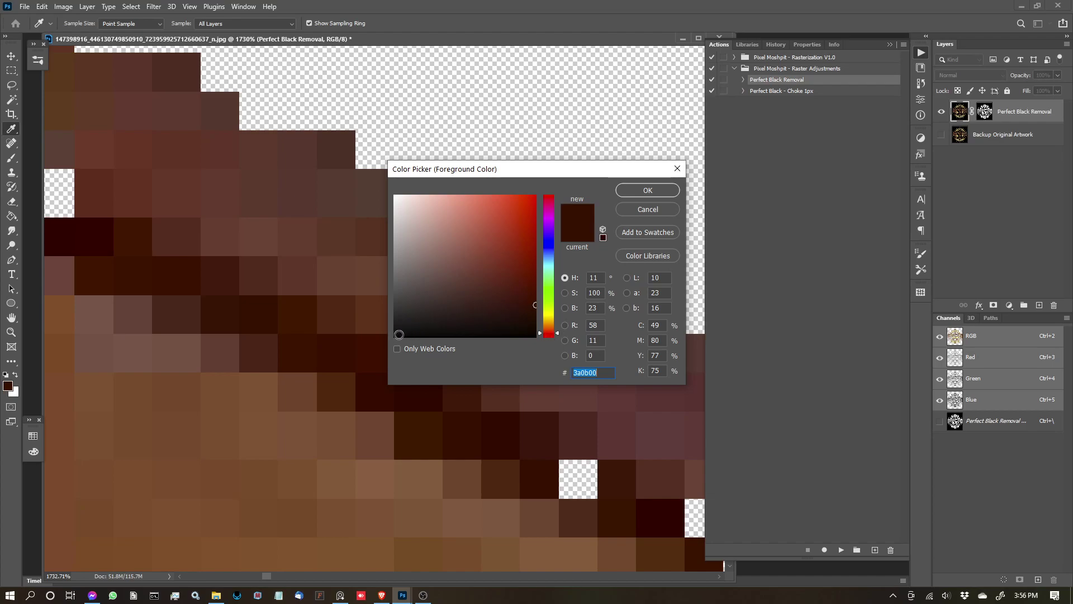
left_click(636, 210)
Examine the dark remnants along the M's outline and view the logo as a whole
scroll(296, 277, "down", 10)
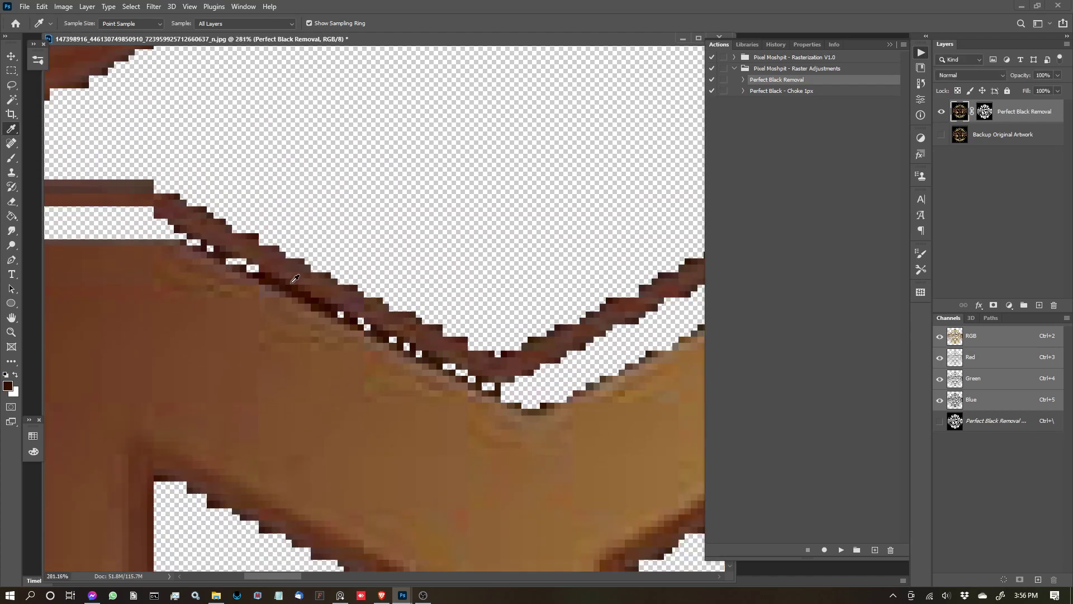
scroll(295, 277, "down", 3)
scroll(296, 277, "up", 5)
scroll(299, 278, "down", 6)
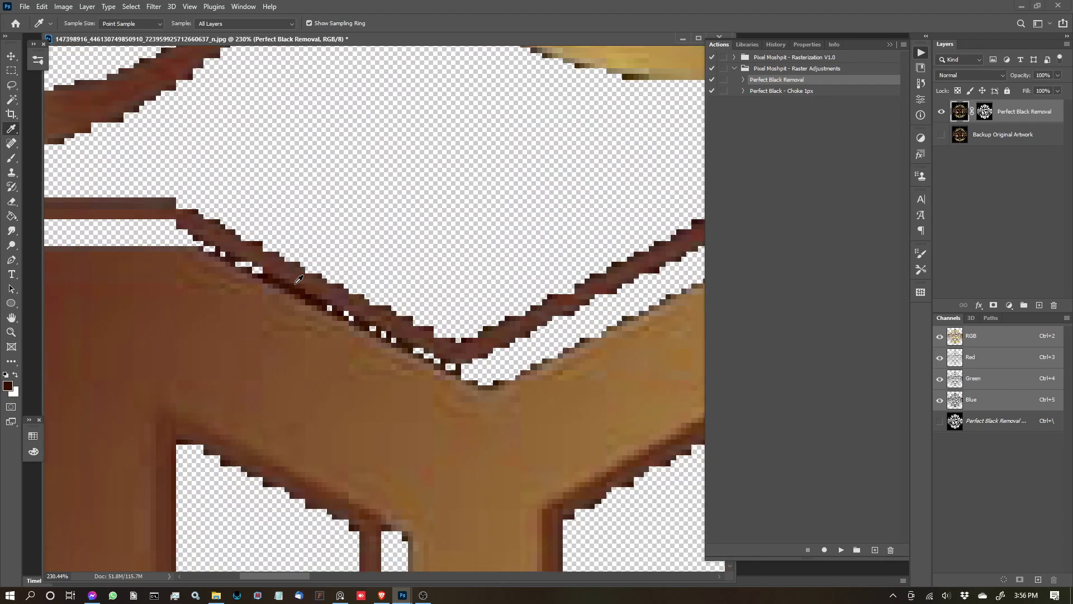
scroll(301, 278, "down", 3)
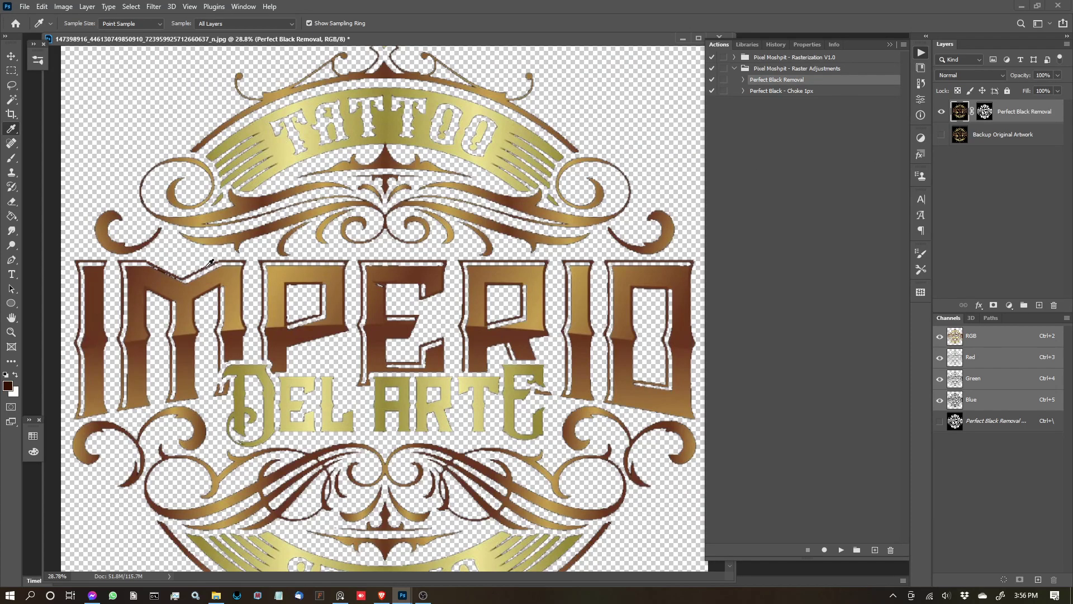
scroll(196, 299, "up", 7)
scroll(196, 299, "down", 8)
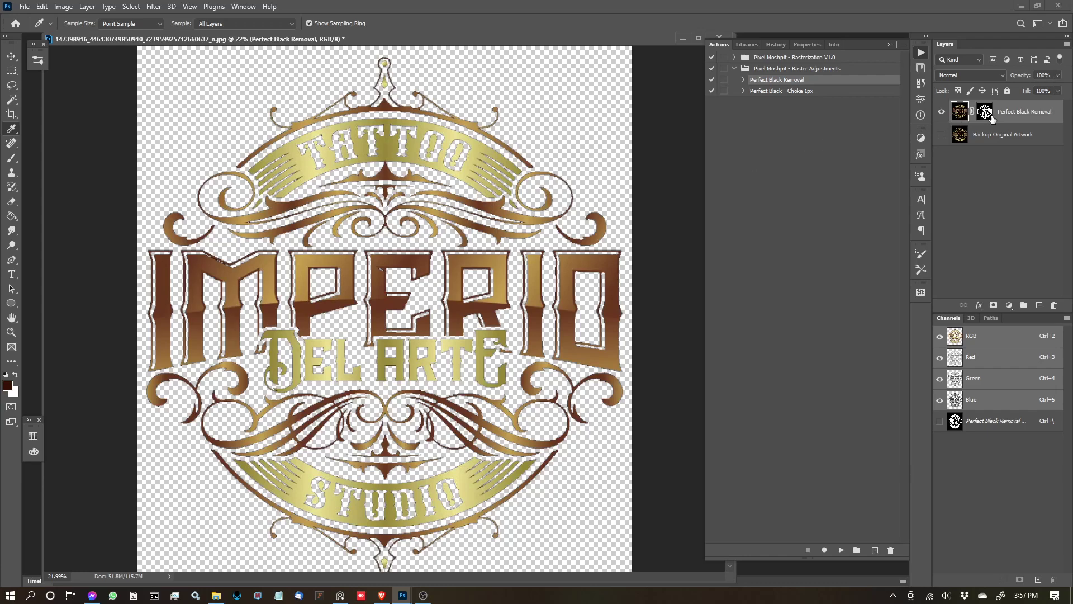
Select the Perfect Black - Choke 1px action and examine the dark edge pixels around the ornaments and the TATTOO banner
left_click(804, 94)
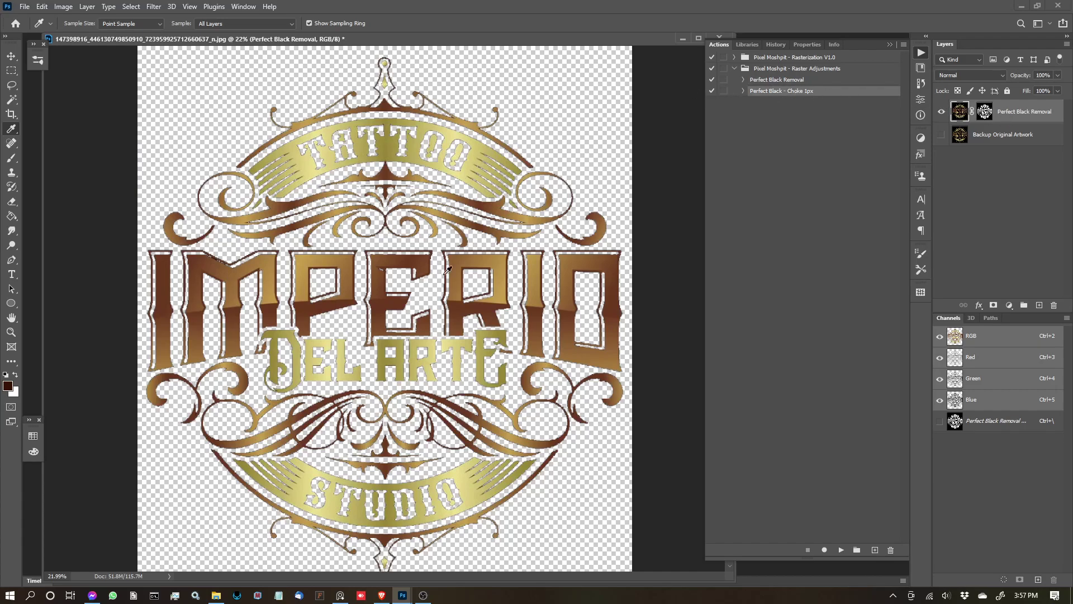
scroll(273, 213, "up", 10)
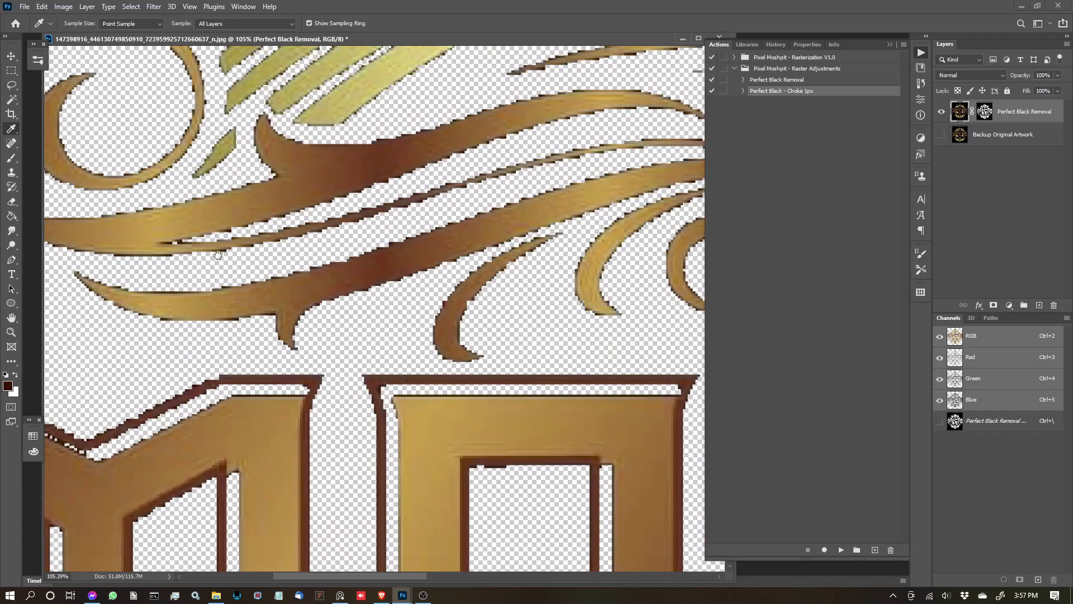
scroll(290, 302, "up", 3)
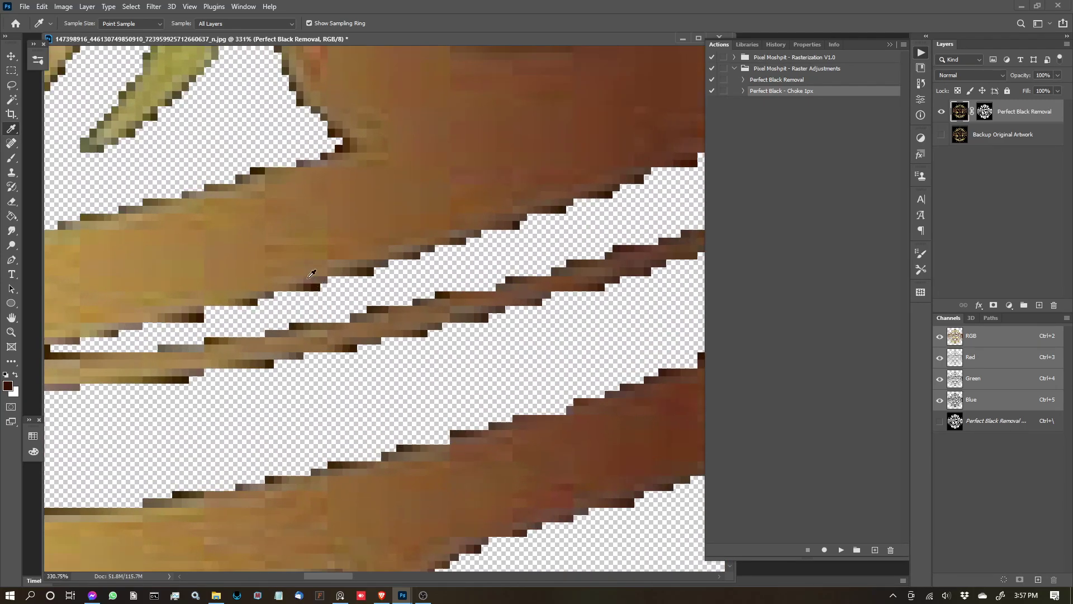
scroll(314, 273, "down", 12)
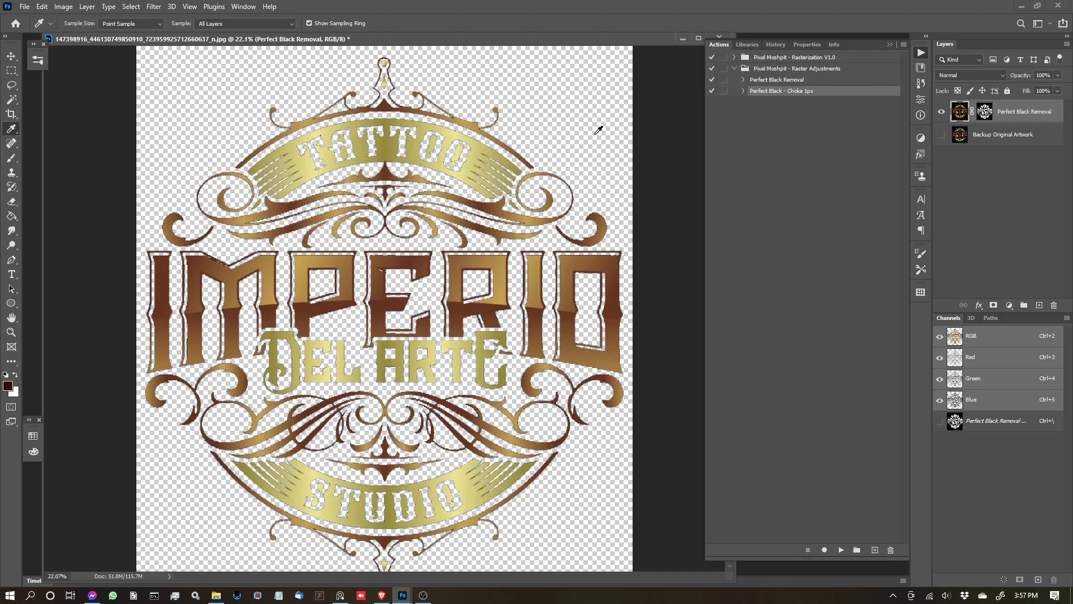
scroll(539, 155, "up", 10)
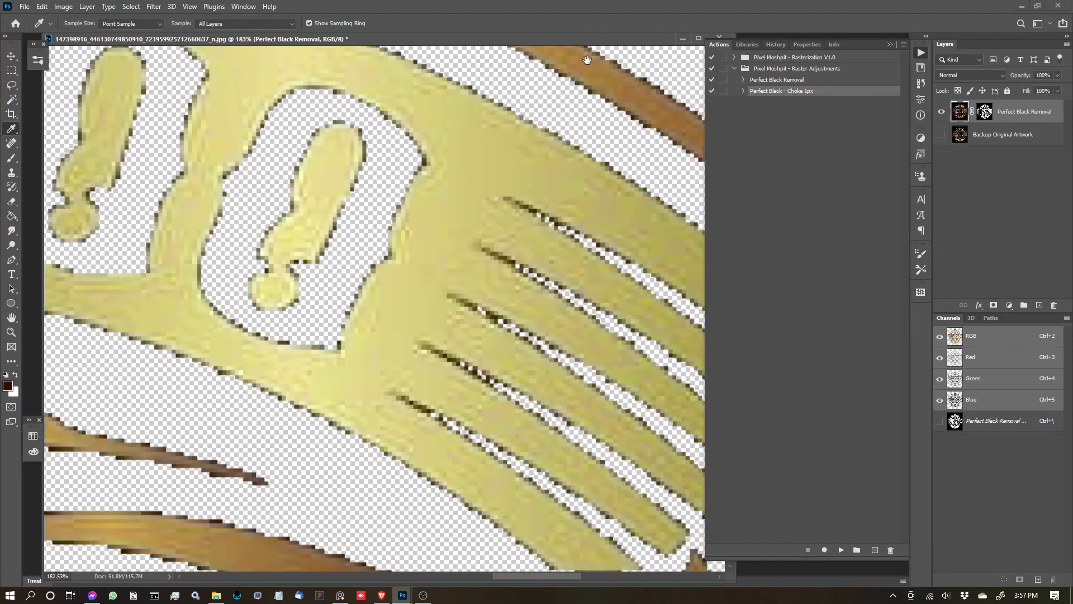
left_click_drag(519, 187, 511, 203)
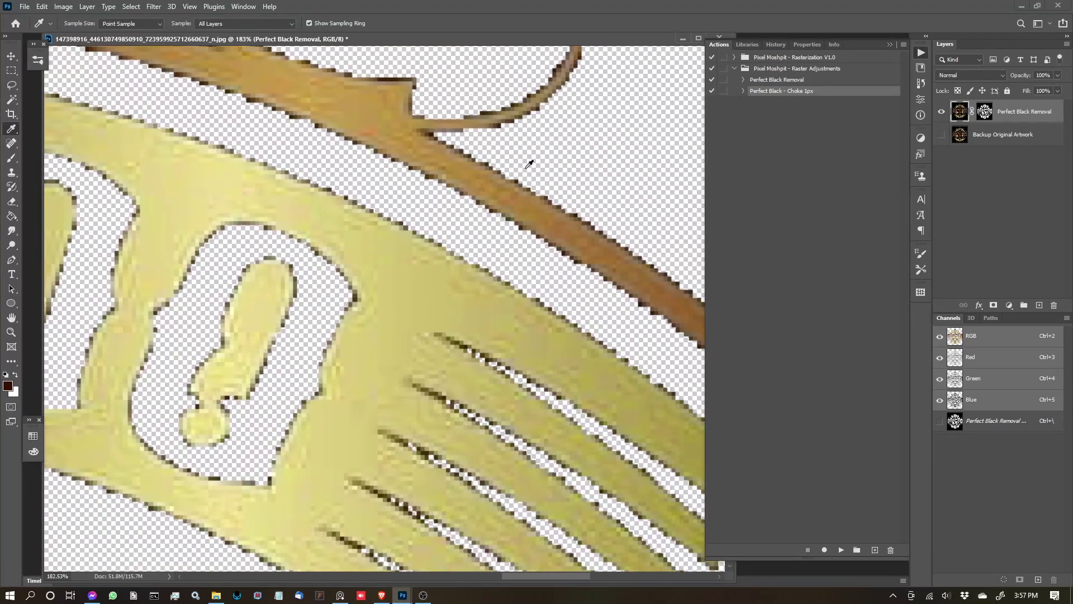
scroll(572, 163, "down", 8)
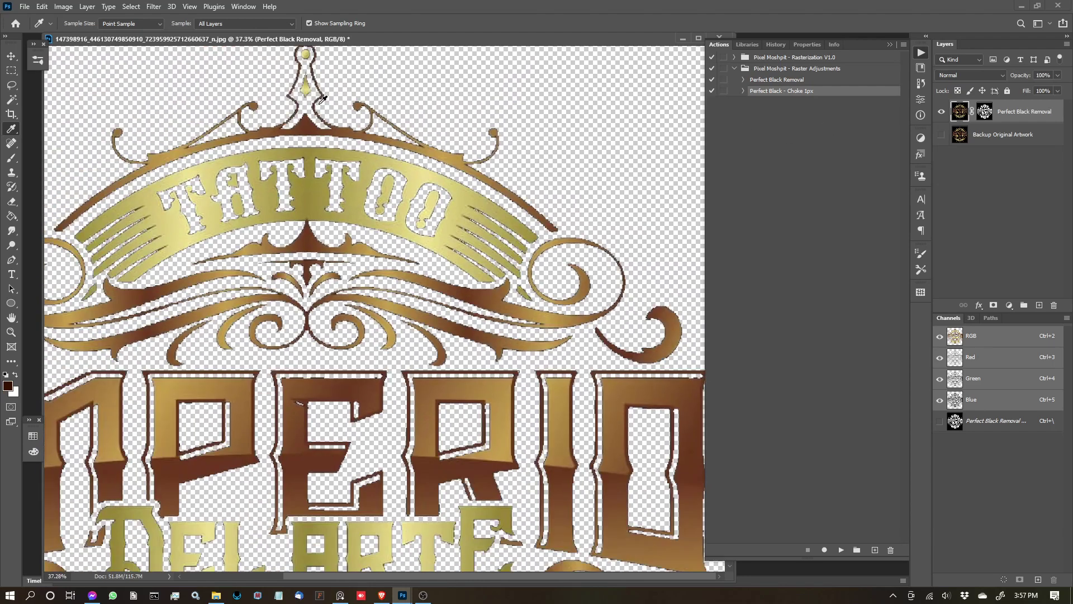
scroll(323, 123, "up", 3)
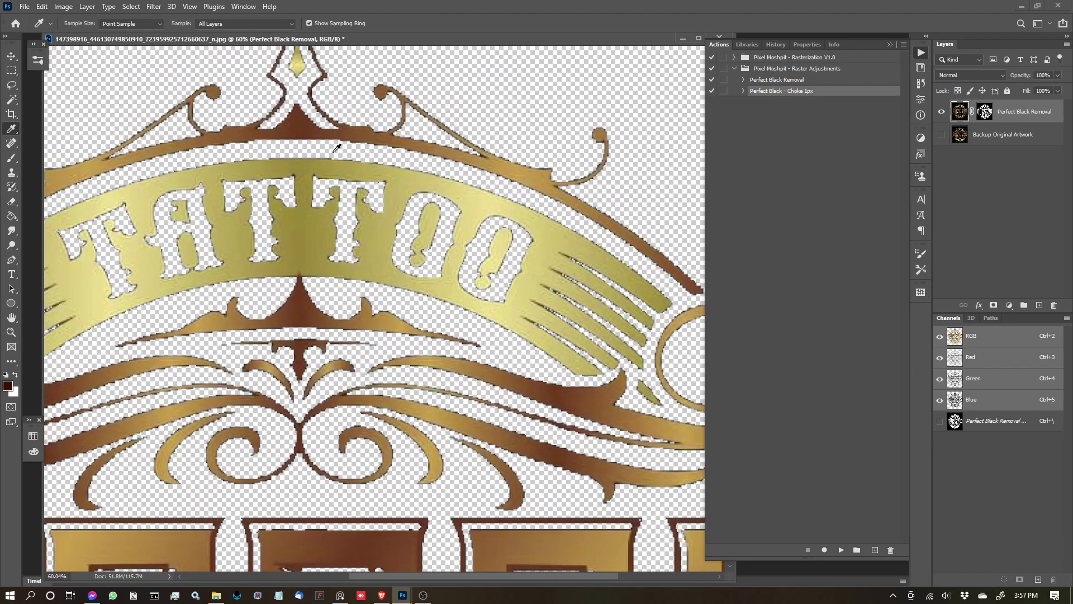
scroll(337, 148, "up", 3)
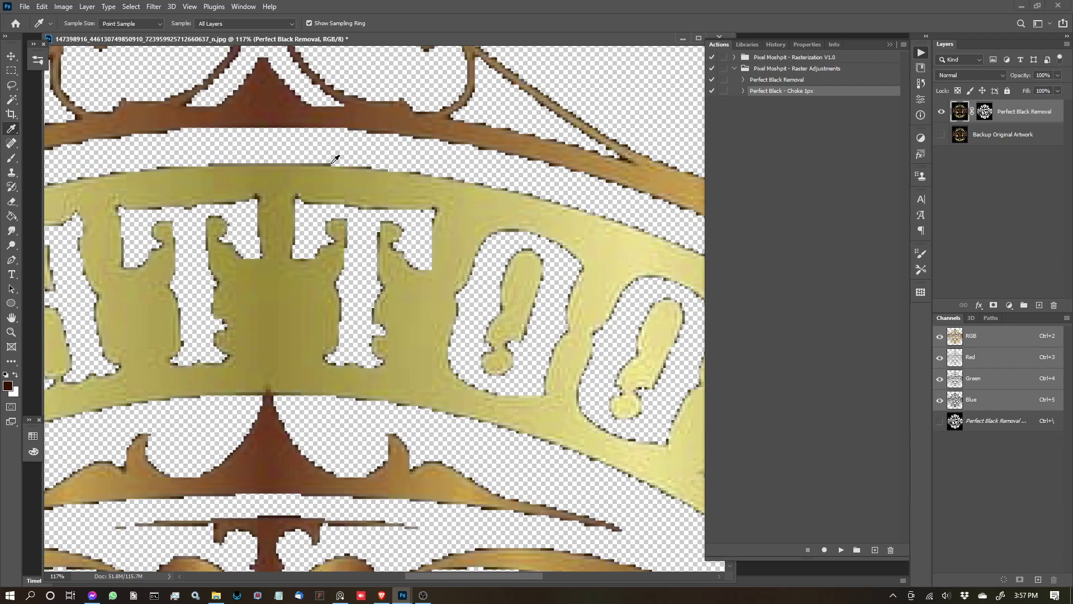
scroll(335, 161, "down", 2)
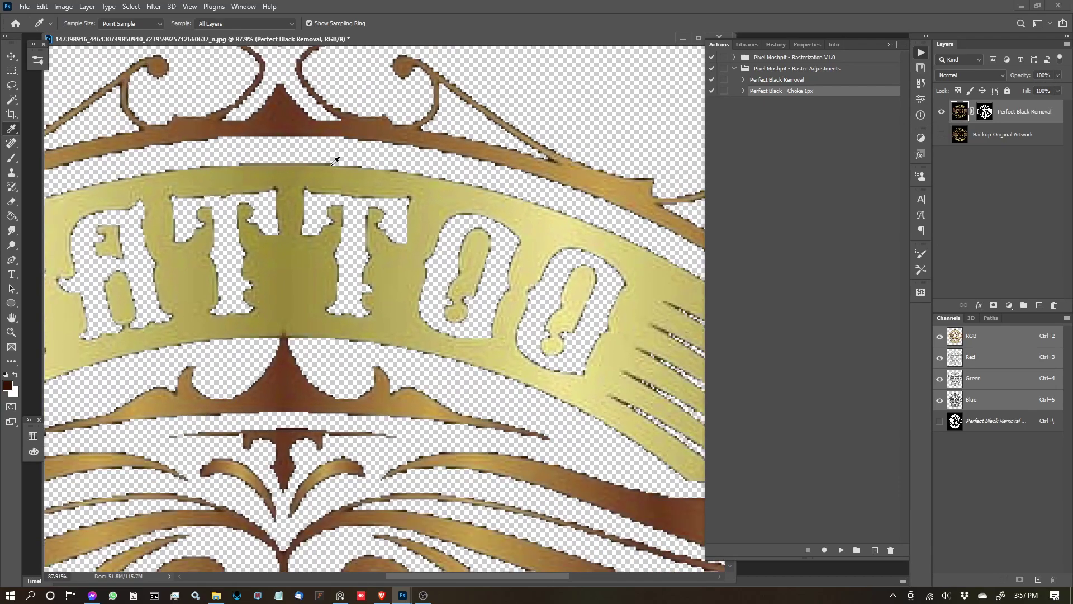
Check the document's dimensions and resolution in Image Size without changing them
left_click(63, 6)
left_click(84, 90)
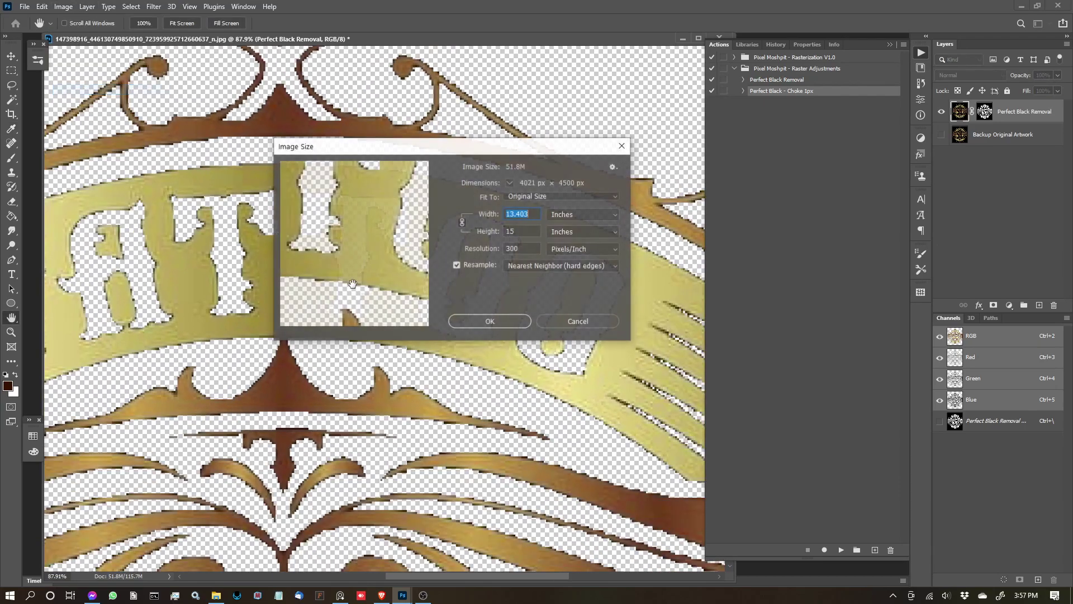
left_click(578, 325)
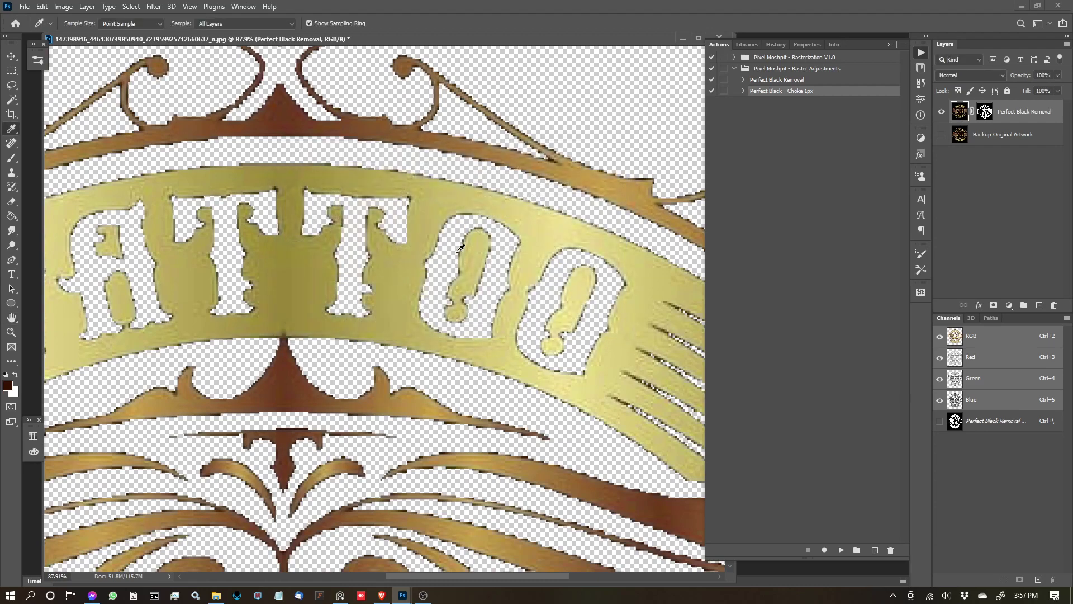
Run the Perfect Black - Choke 1px action on the Perfect Black Removal layer
scroll(431, 226, "down", 4)
scroll(660, 206, "up", 2)
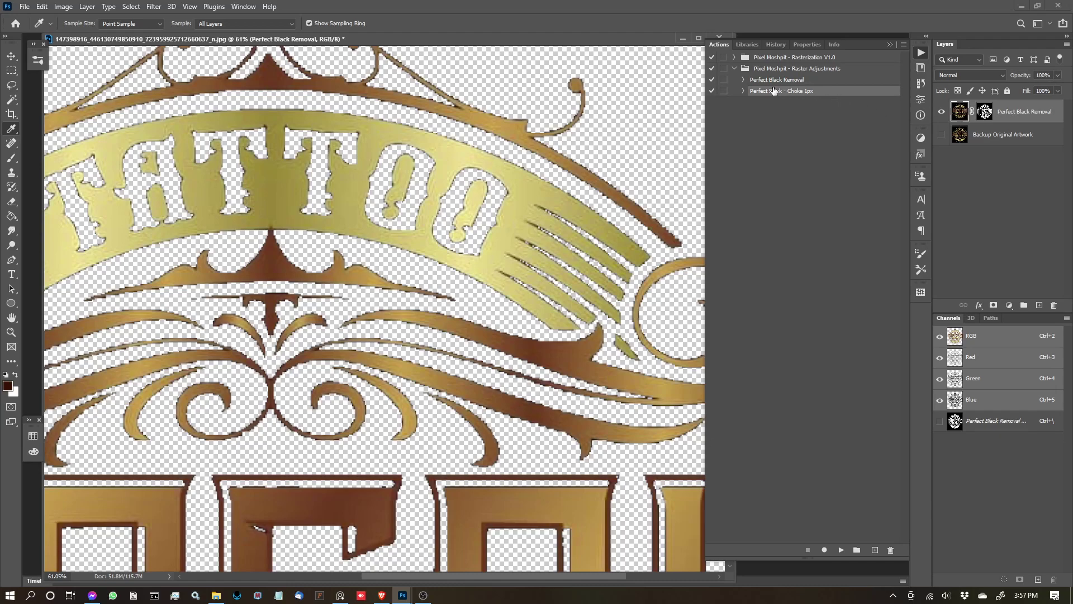
left_click(842, 550)
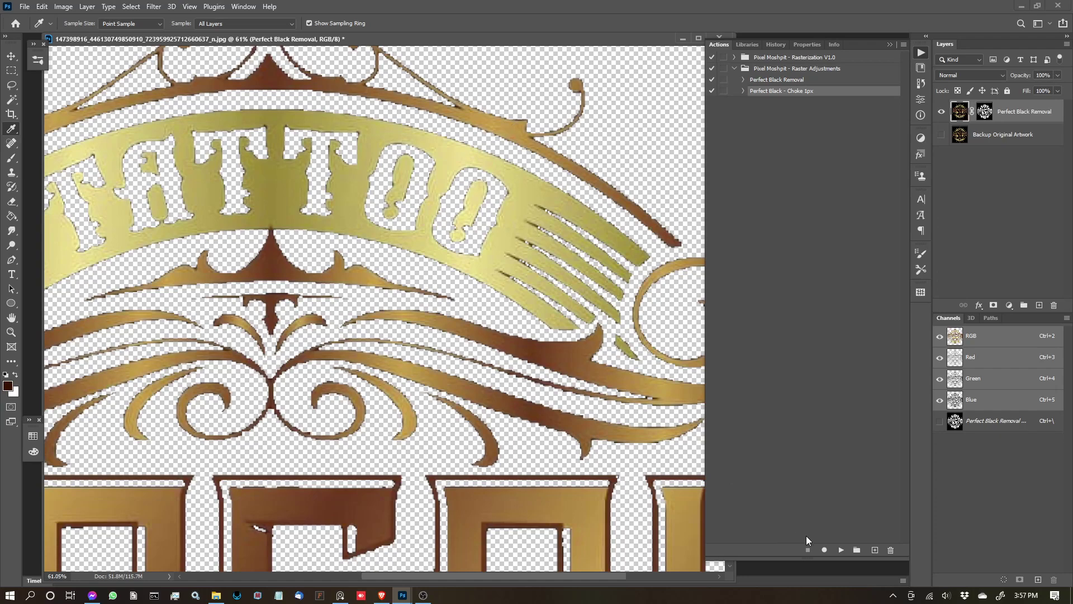
scroll(511, 335, "down", 2)
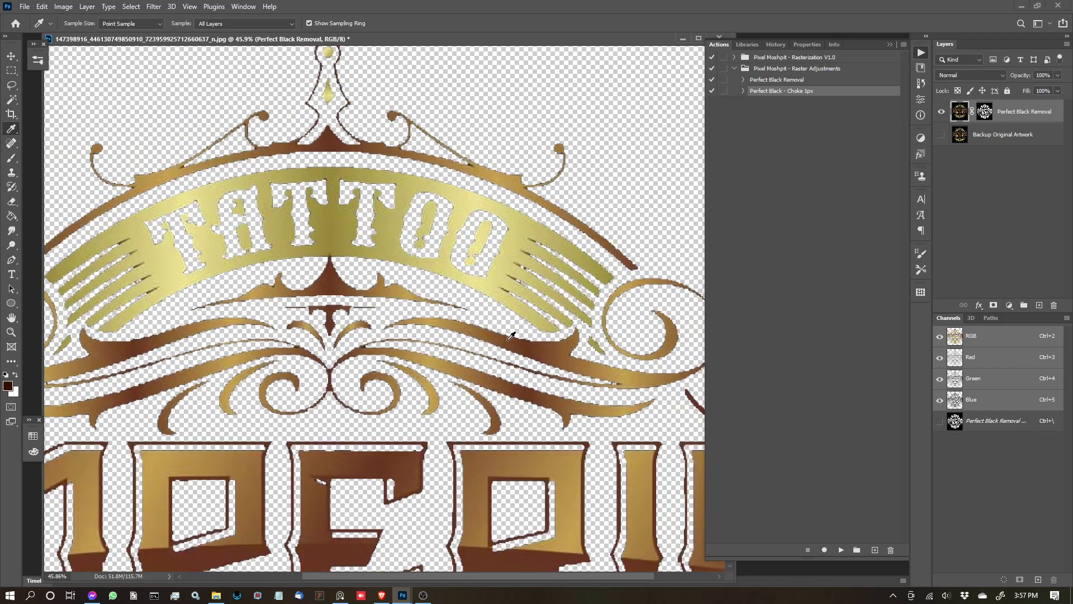
scroll(407, 146, "down", 3)
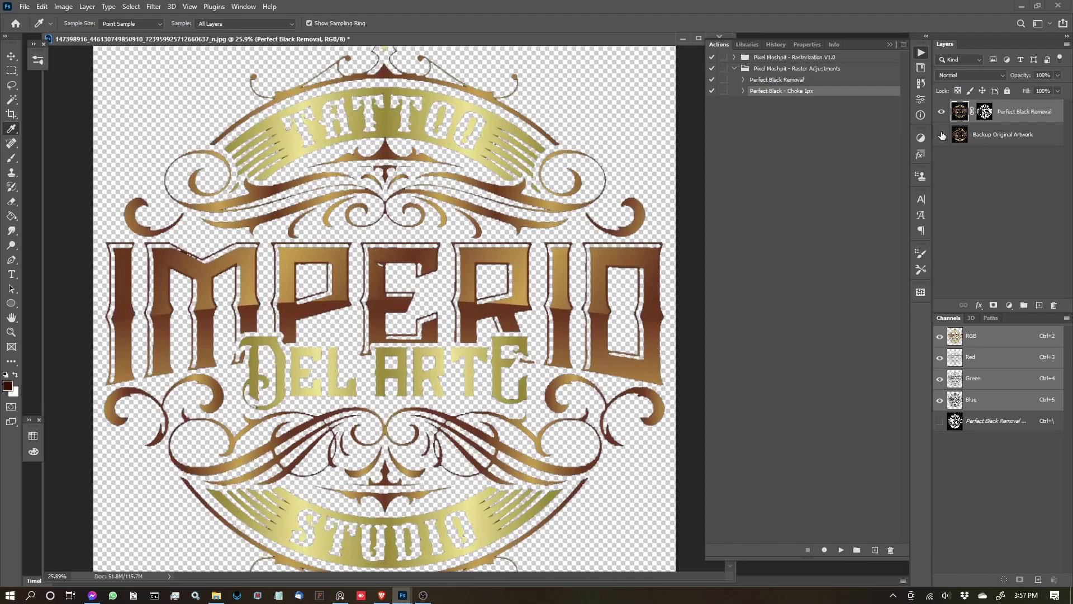
Compare the choked result with the original by showing the Backup Original Artwork layer, and hide that layer again
left_click(943, 135)
scroll(581, 260, "down", 2)
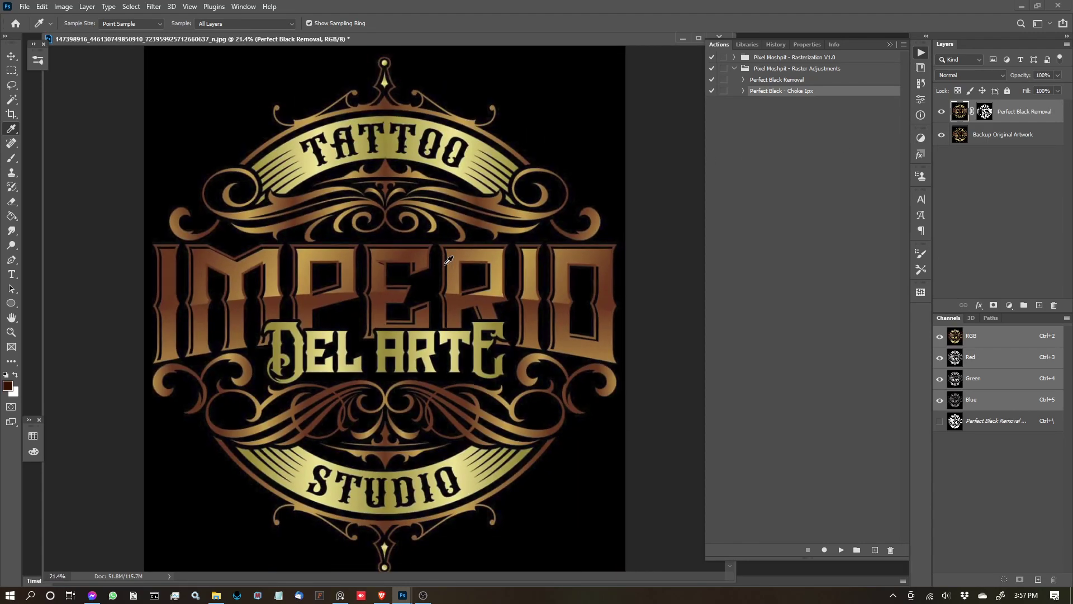
left_click(943, 136)
Add a solid color fill layer directly above Backup Original Artwork and set its color to dark gray 282828
left_click(1004, 137)
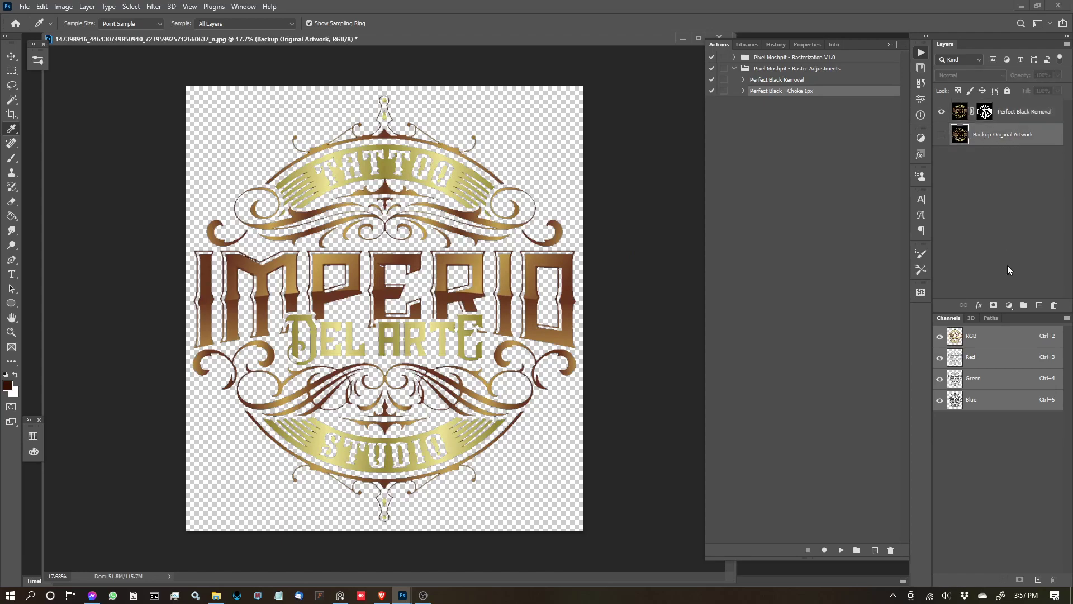
left_click(1013, 310)
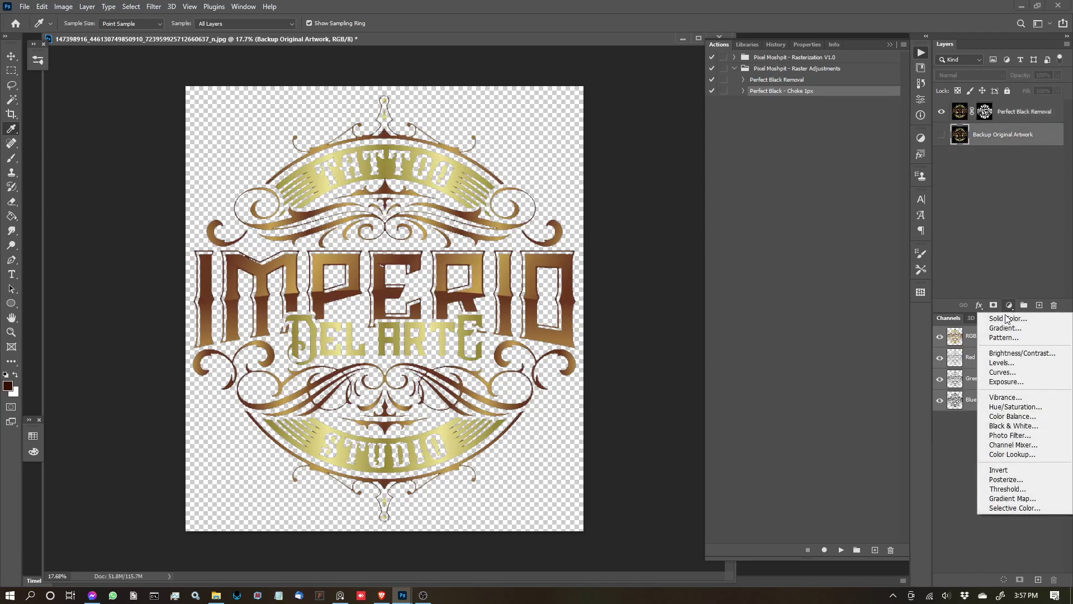
left_click(984, 320)
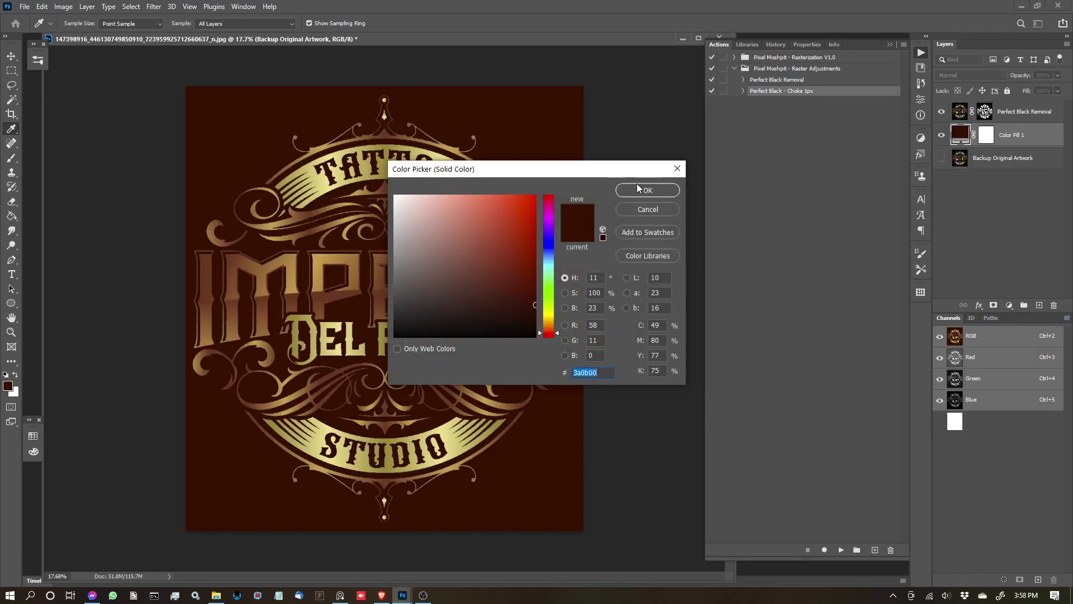
left_click(639, 188)
double_click(960, 135)
mouse_move(398, 286)
left_mouse_down()
mouse_move(400, 302)
mouse_move(373, 315)
left_mouse_up()
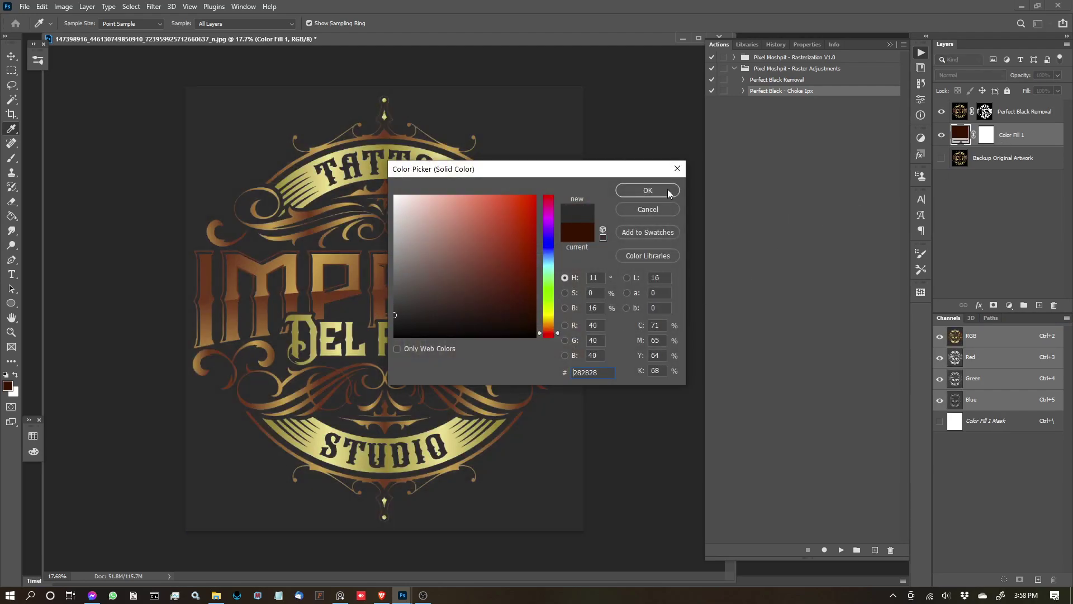
left_click(648, 191)
Examine the edges of the choked lettering and ornaments against the dark gray background, up close and at full view
scroll(385, 241, "up", 5)
scroll(386, 242, "down", 5)
scroll(598, 219, "up", 5)
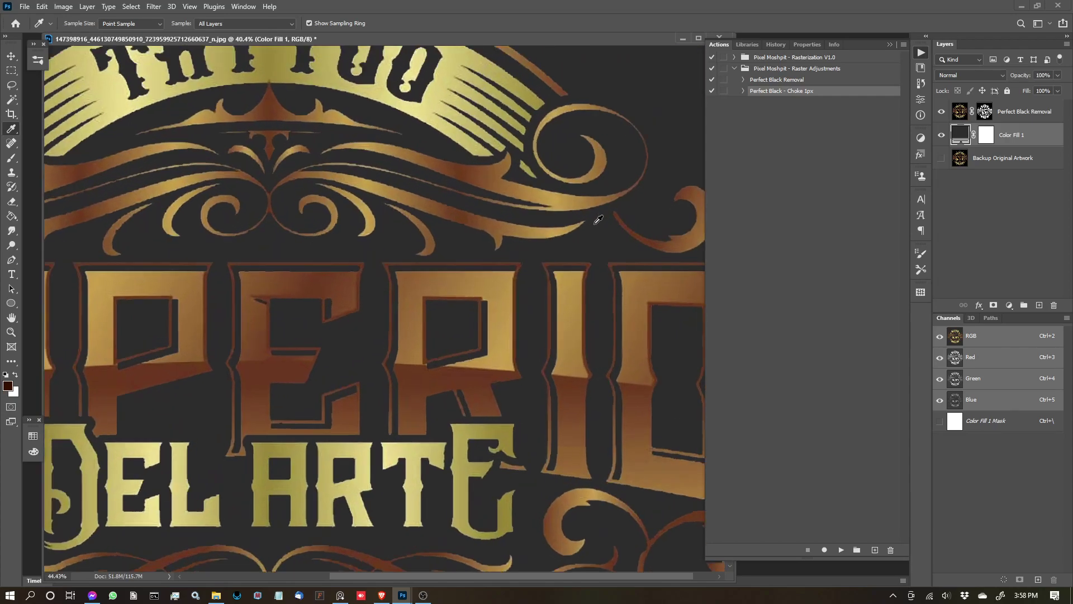
scroll(523, 221, "down", 5)
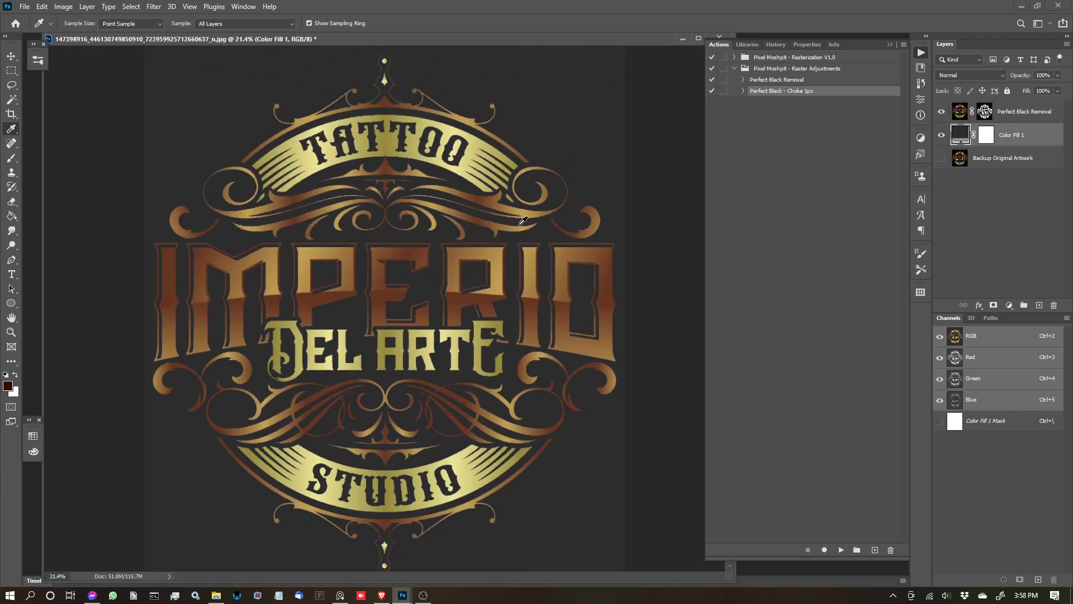
scroll(522, 221, "up", 6)
scroll(492, 215, "down", 5)
scroll(482, 213, "down", 3)
scroll(473, 219, "up", 3)
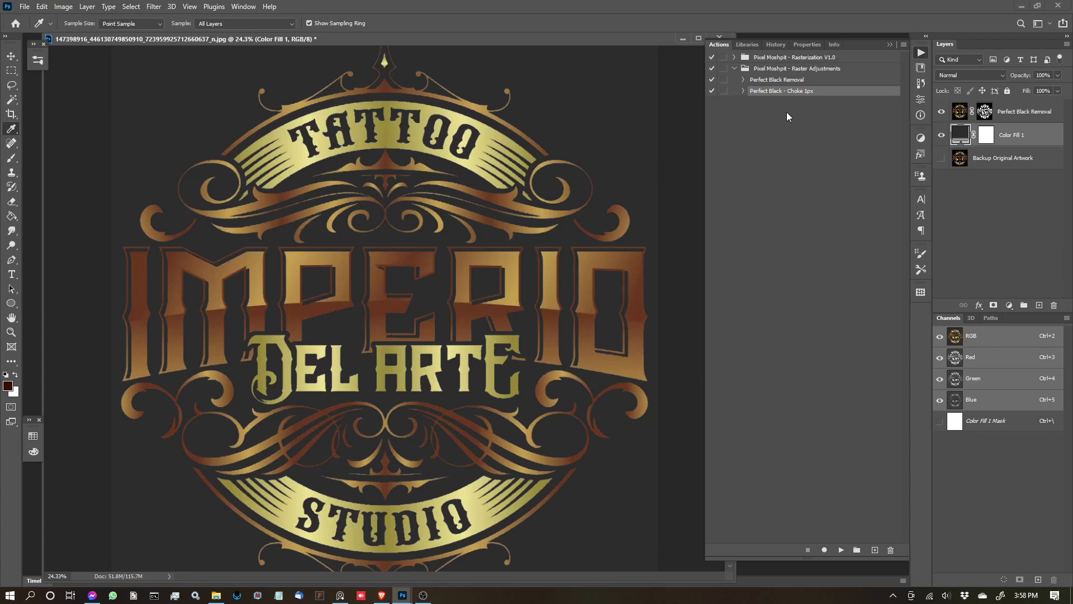
Darken the color of the solid fill layer behind the logo
left_click(985, 111)
double_click(959, 135)
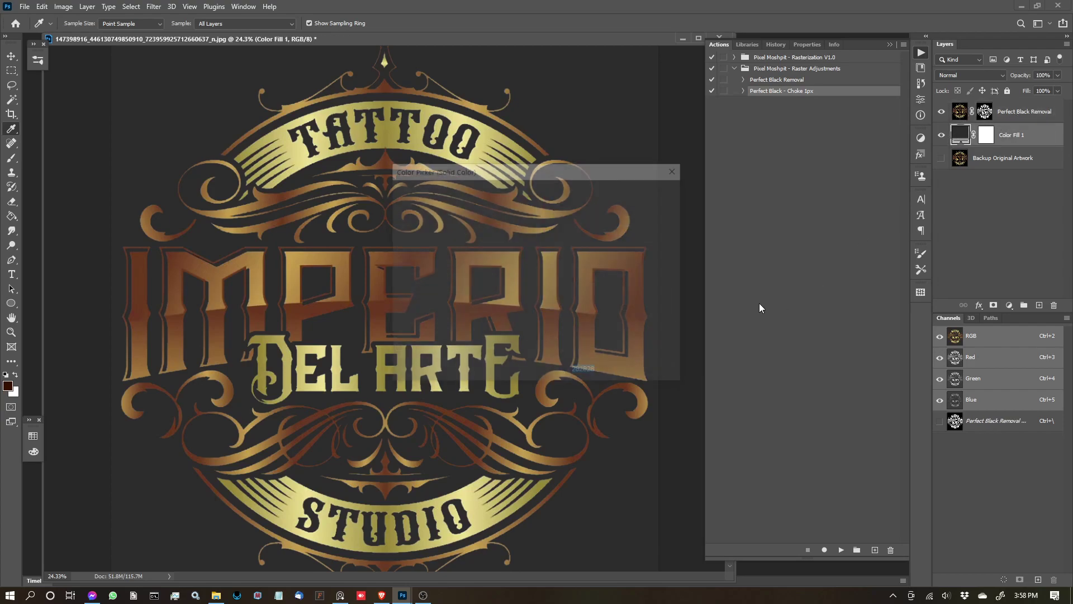
left_click(380, 345)
left_click_drag(380, 342, 334, 408)
left_click(648, 191)
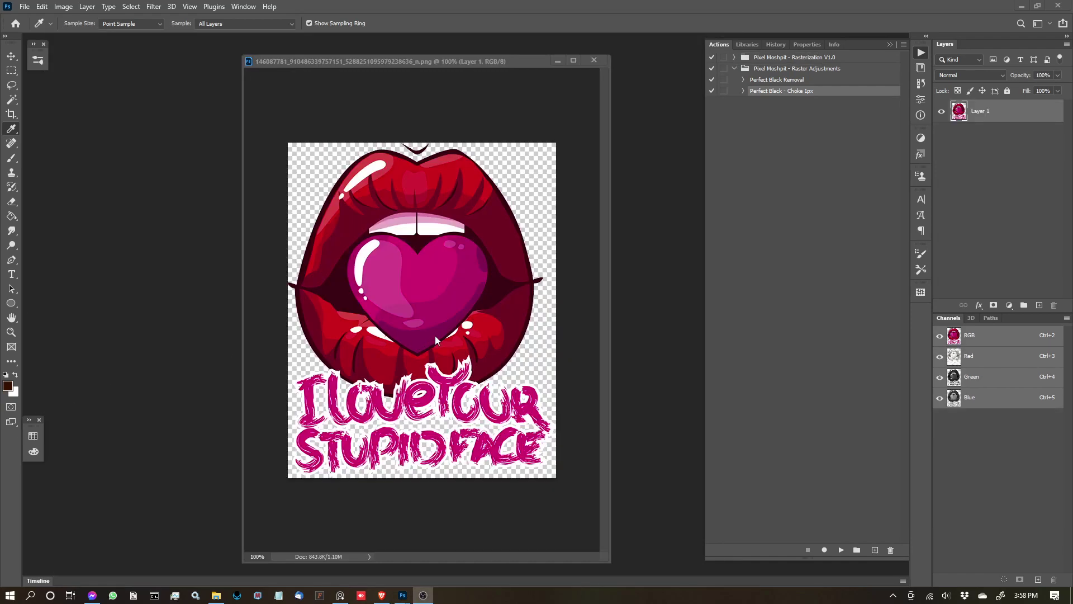
Reposition and enlarge the lips-and-heart document window, and collapse the Pixel Moshpit - Raster Adjustments action set
left_click_drag(502, 59, 479, 43)
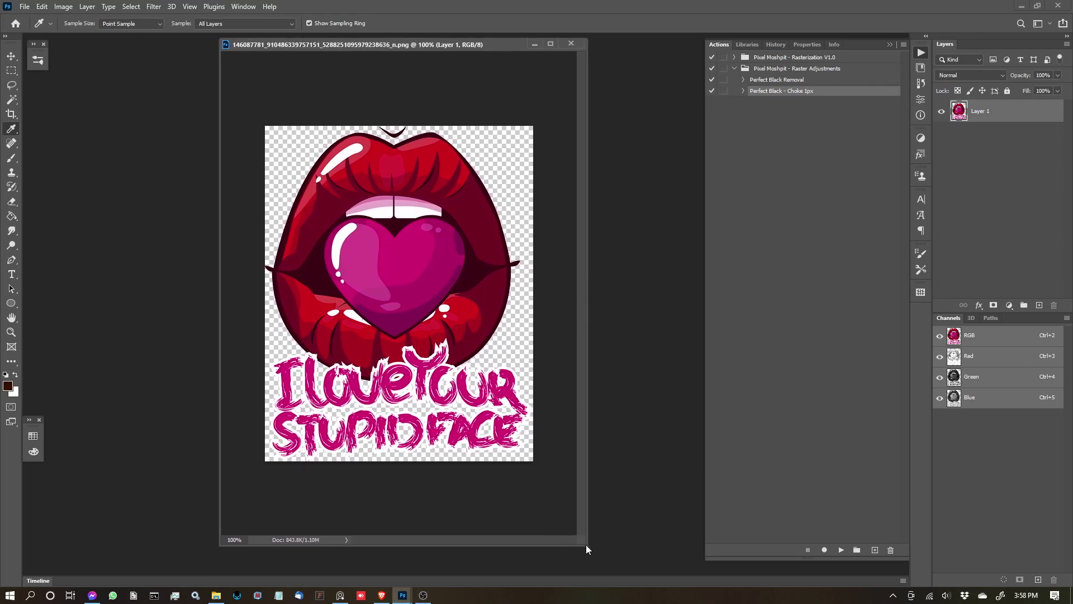
left_click_drag(581, 540, 631, 570)
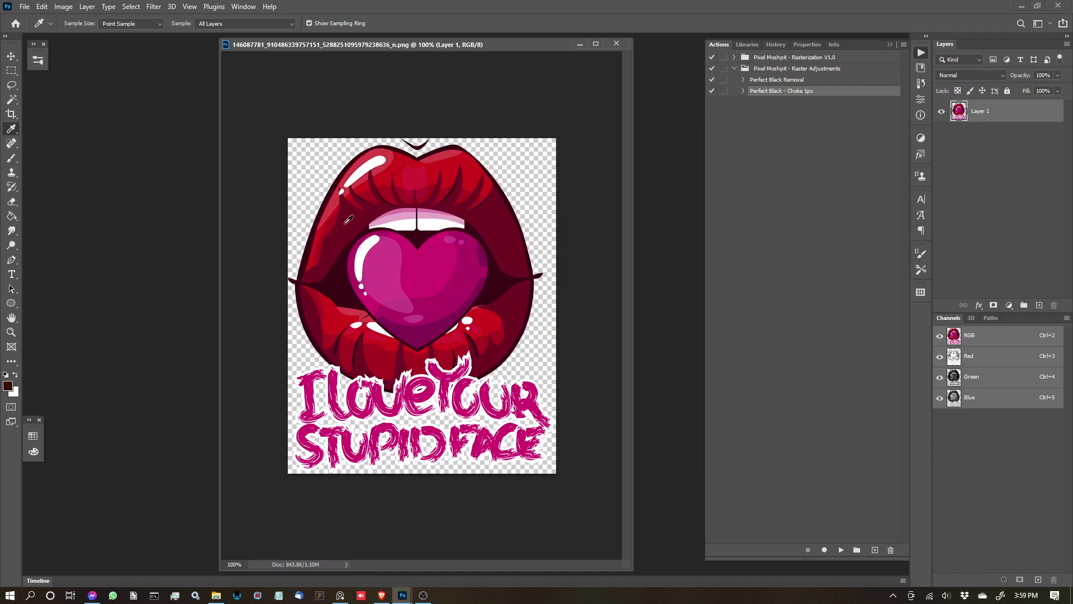
left_click(735, 68)
left_click(734, 57)
left_click(735, 57)
Examine the lips-and-heart artwork, including the lower lip and the brushed lettering with its white outline
scroll(382, 122, "up", 3)
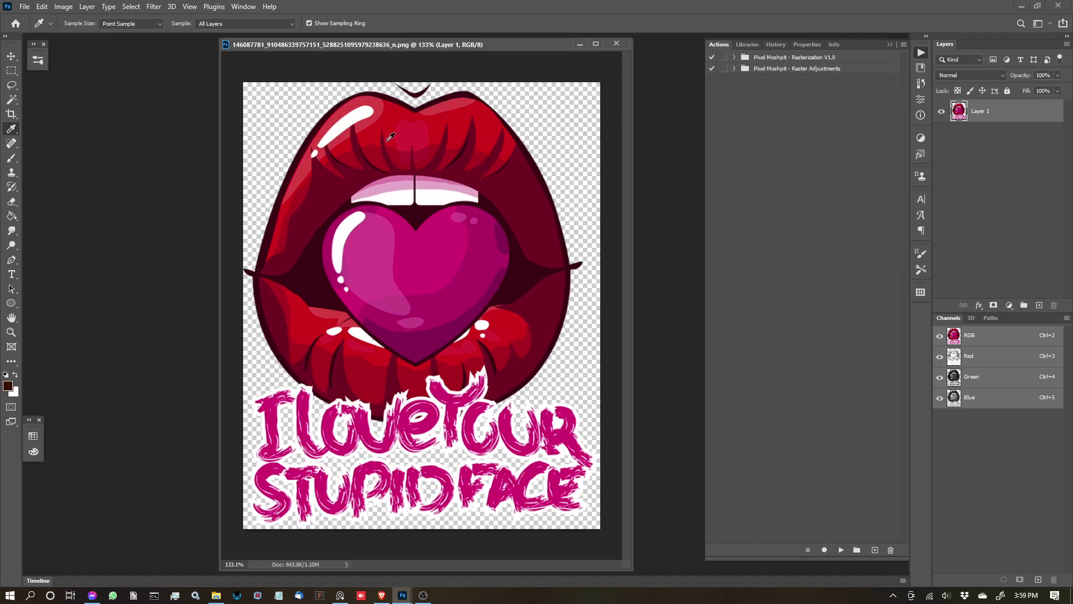
scroll(399, 132, "down", 2)
scroll(399, 132, "up", 5)
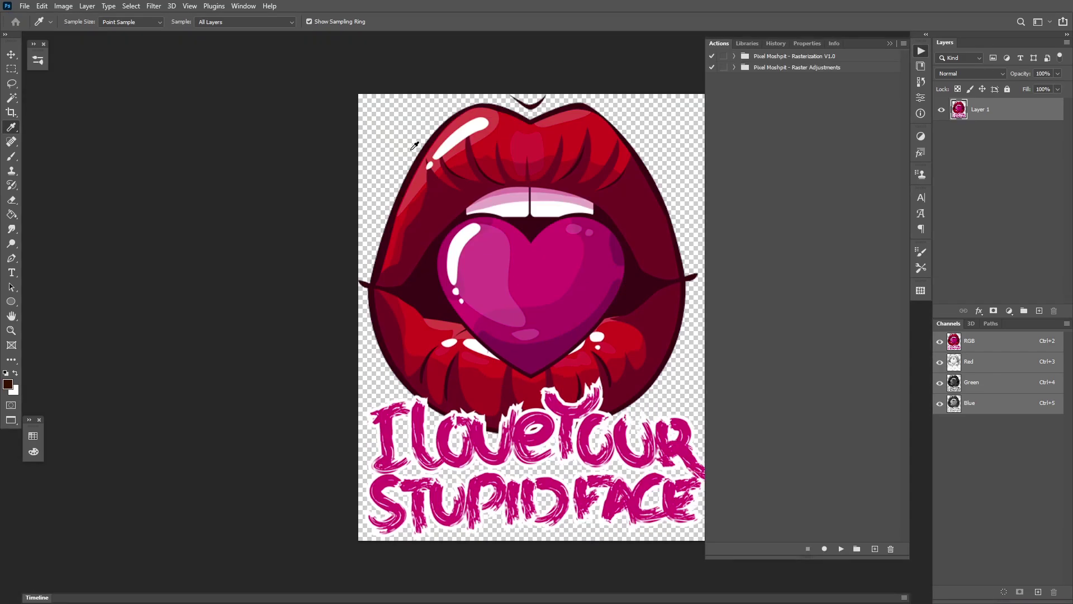
scroll(589, 464, "up", 2)
scroll(589, 464, "down", 3)
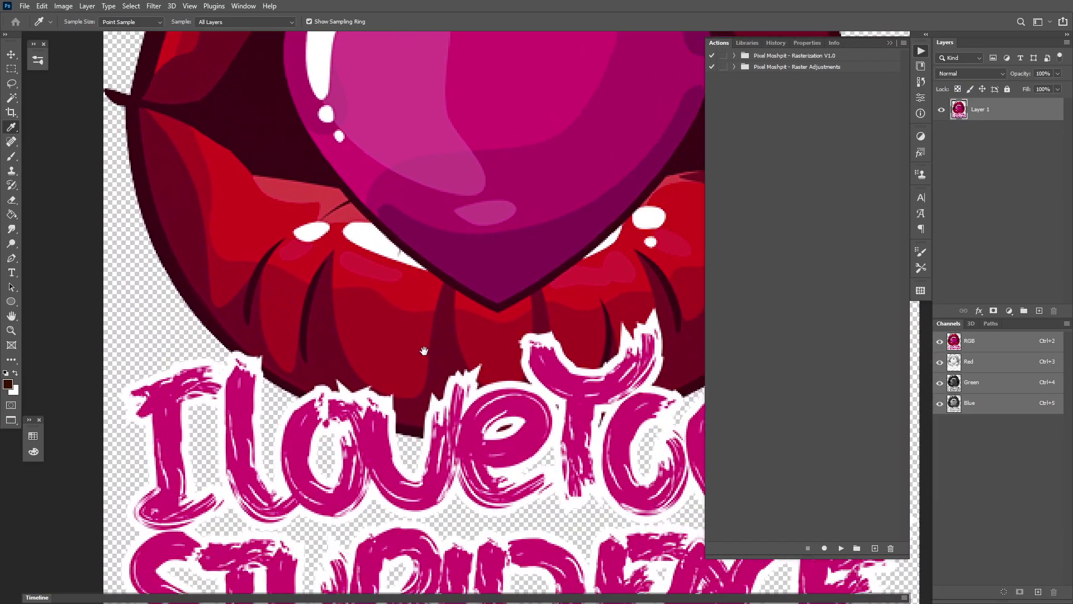
scroll(522, 280, "up", 2)
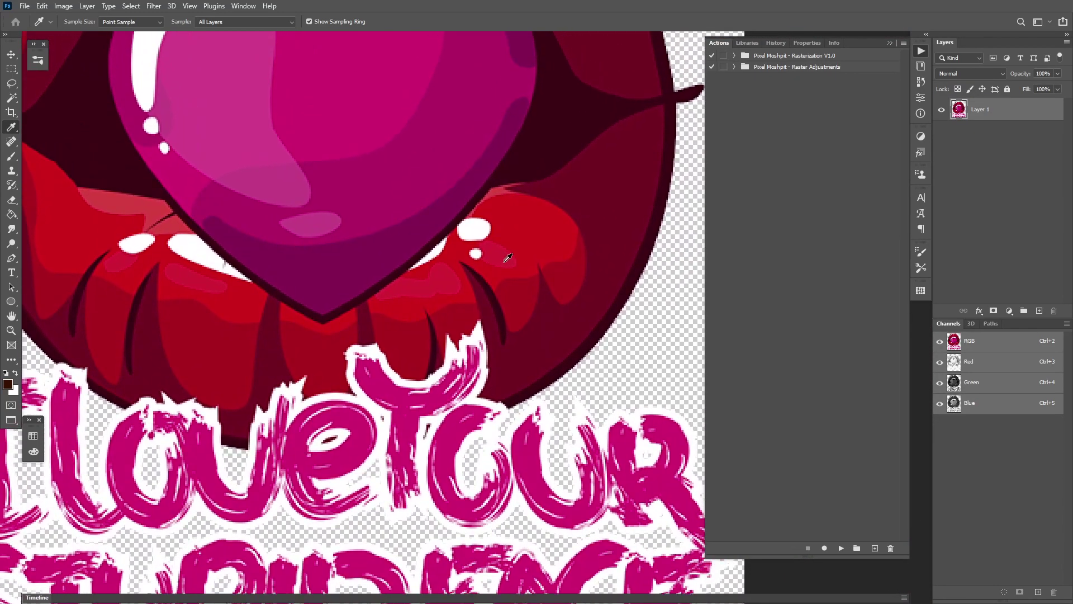
scroll(503, 257, "down", 2)
scroll(566, 220, "up", 1)
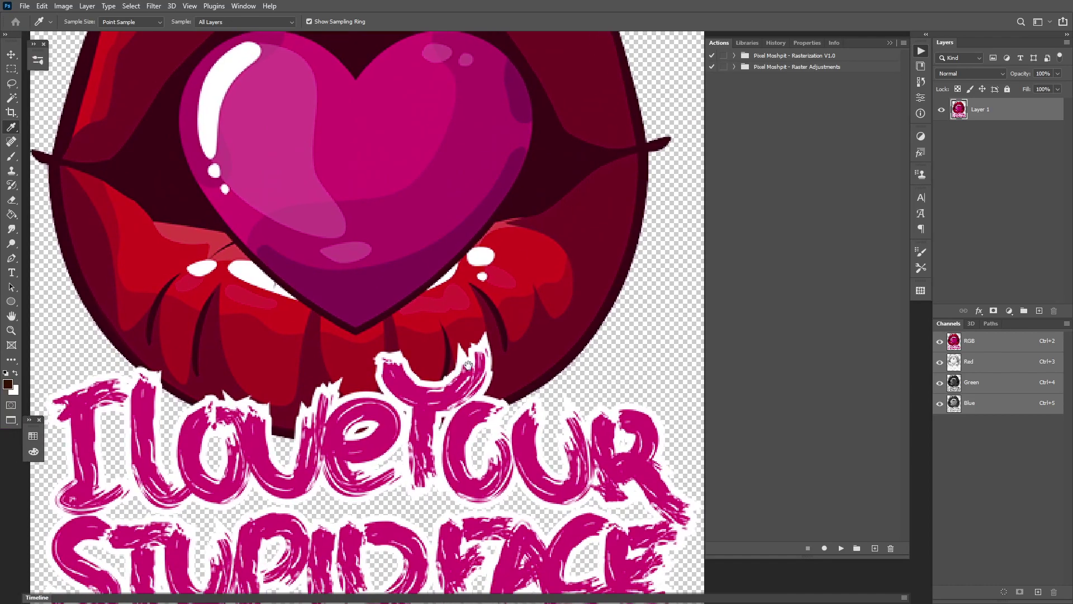
scroll(467, 365, "down", 1)
scroll(442, 393, "up", 1)
scroll(441, 393, "down", 1)
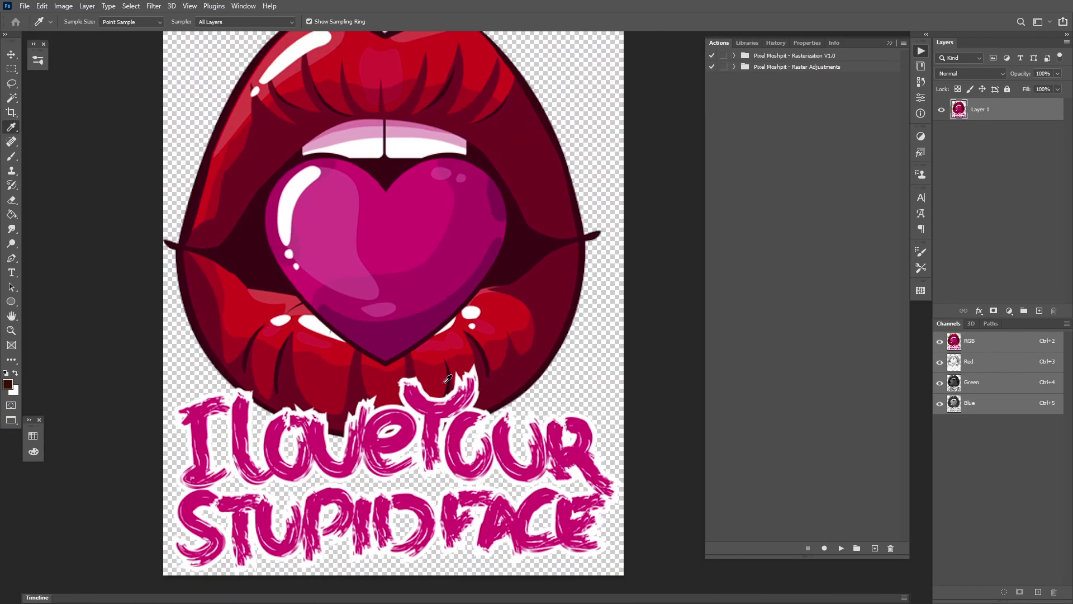
Expand the Pixel Moshpit - Rasterization V1.0 action set and examine the white outline around the brushed lettering where it meets the lower lip
scroll(560, 260, "up", 1)
left_click(735, 56)
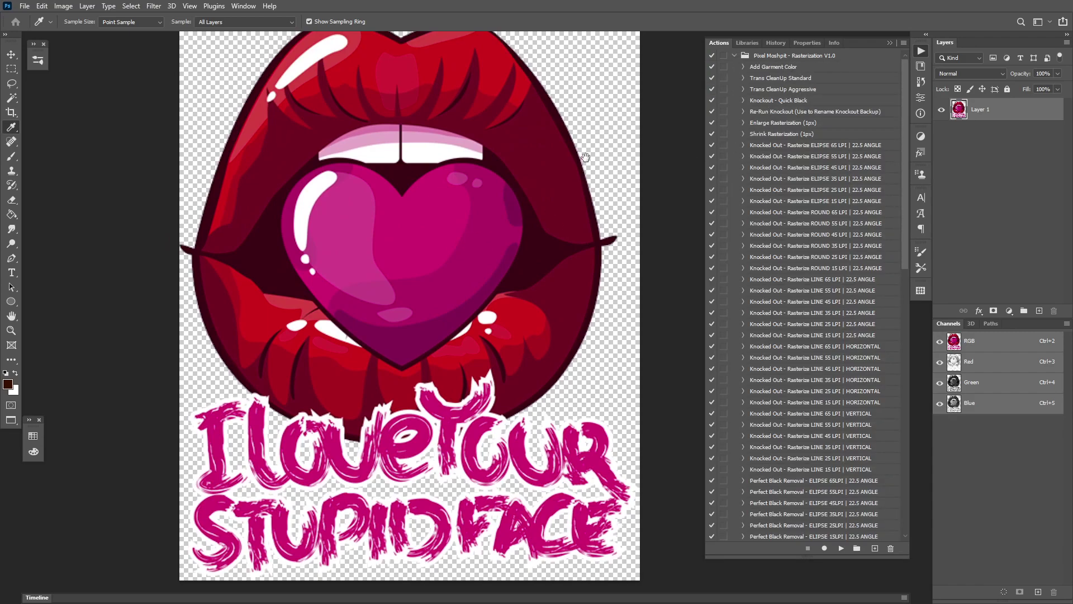
scroll(586, 158, "up", 1)
scroll(492, 247, "down", 1)
scroll(492, 247, "down", 1)
scroll(272, 353, "up", 5)
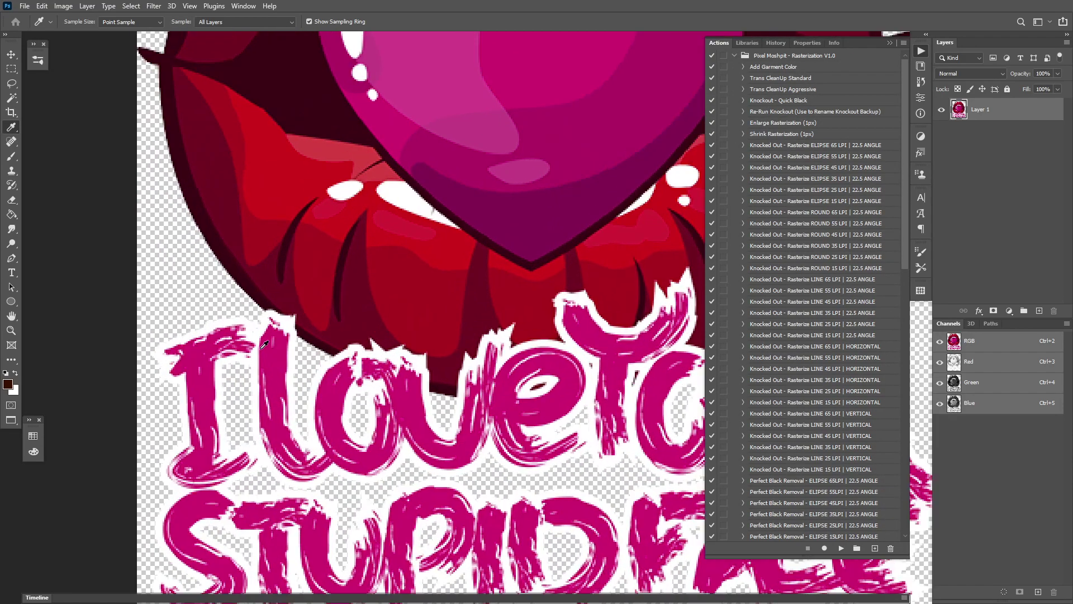
scroll(320, 298, "down", 2)
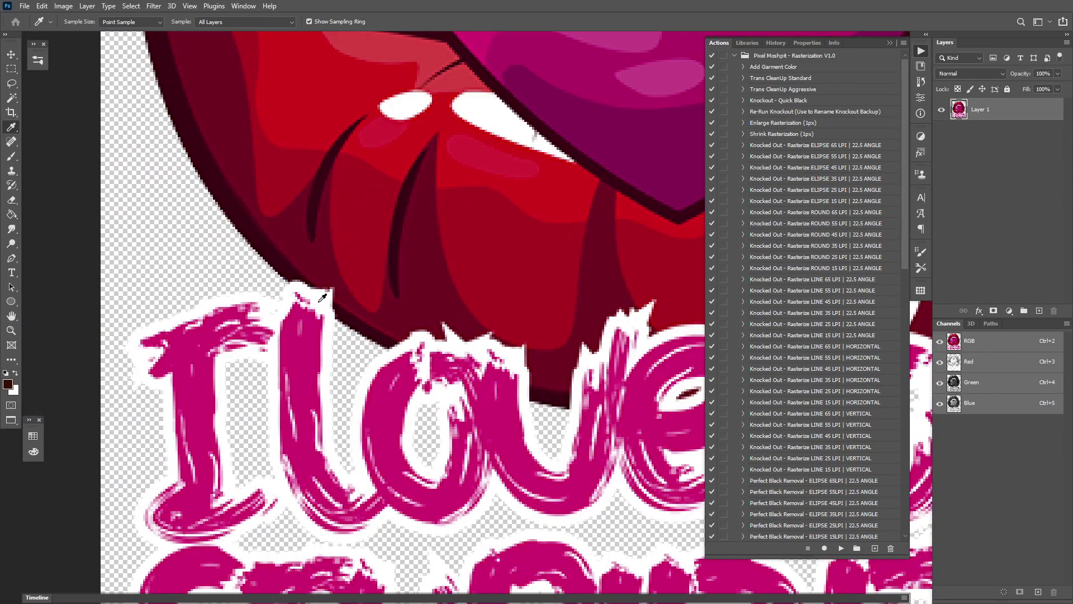
scroll(322, 298, "up", 3)
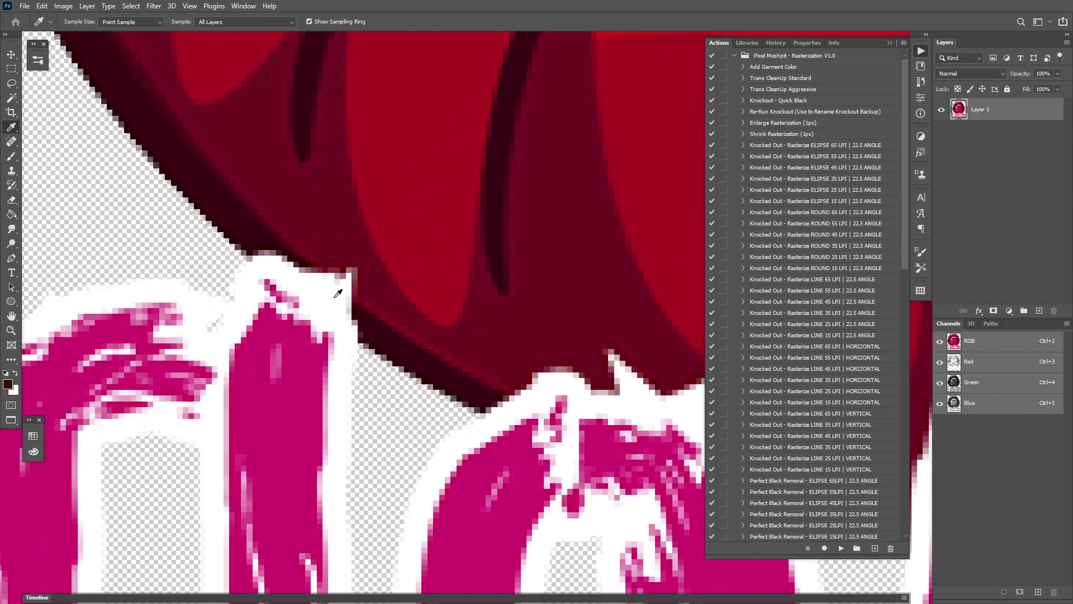
scroll(323, 298, "down", 5)
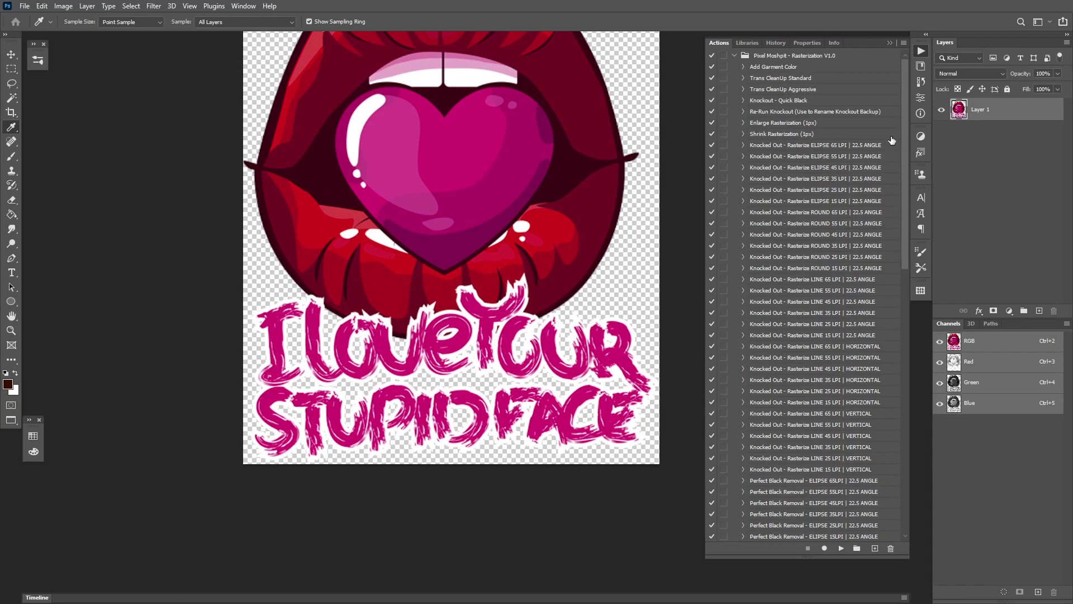
scroll(485, 274, "up", 2)
scroll(485, 274, "down", 2)
scroll(457, 301, "up", 1)
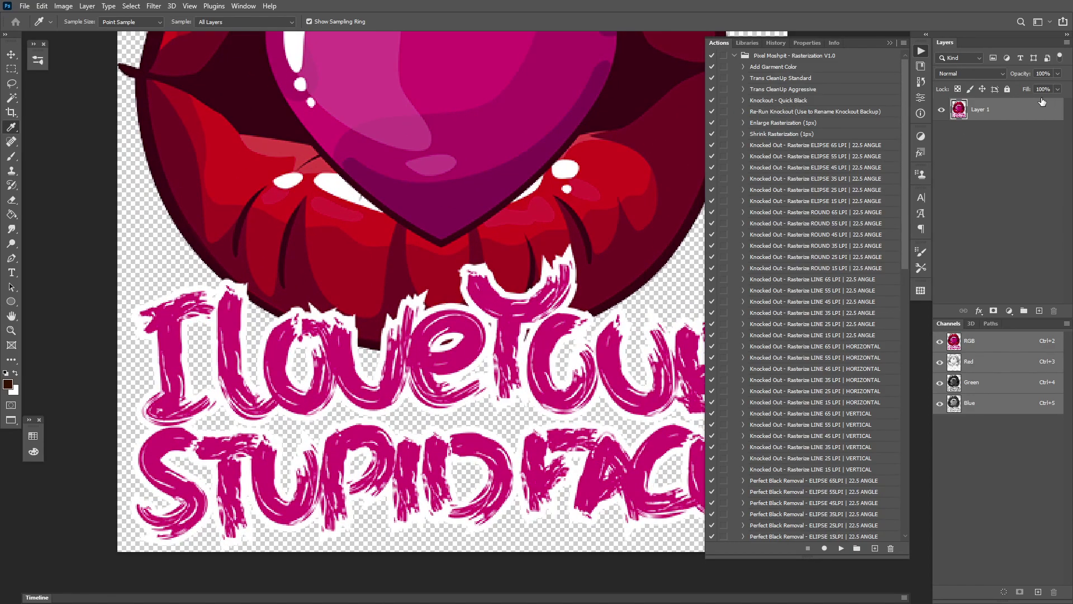
Invert the colors of the lips-and-heart artwork with an Invert adjustment layer and merge it into Layer 1
key("ctrl+alt+shift+i")
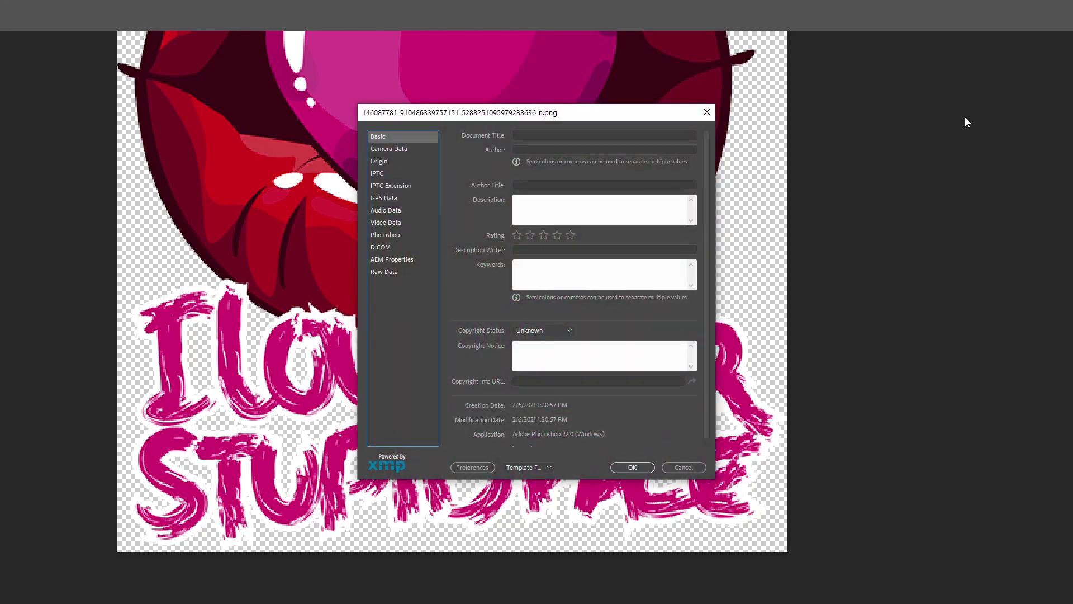
left_click(683, 467)
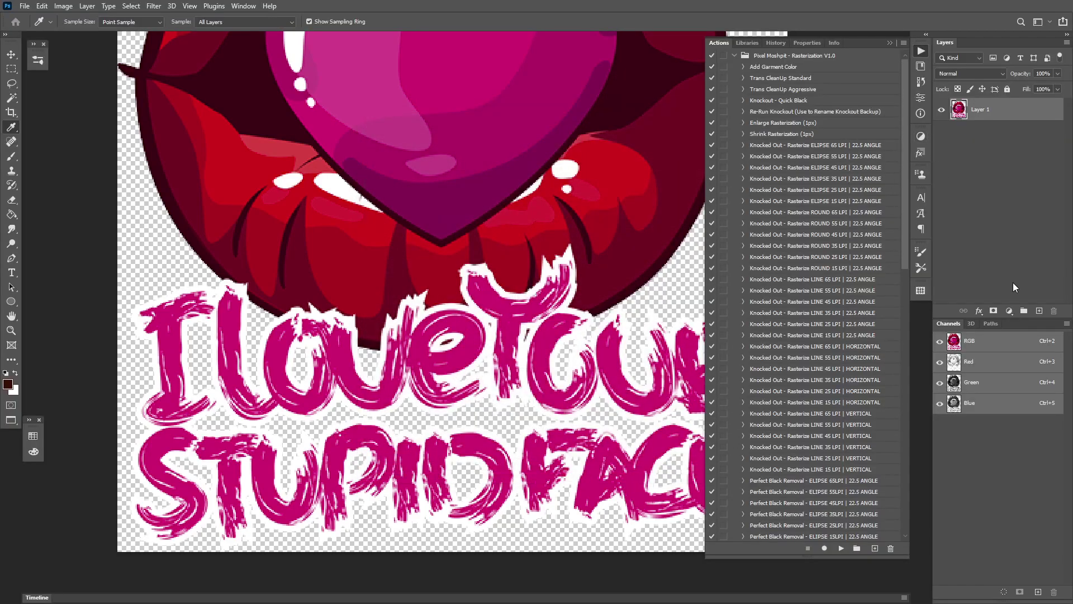
left_click(1011, 311)
left_click(1010, 475)
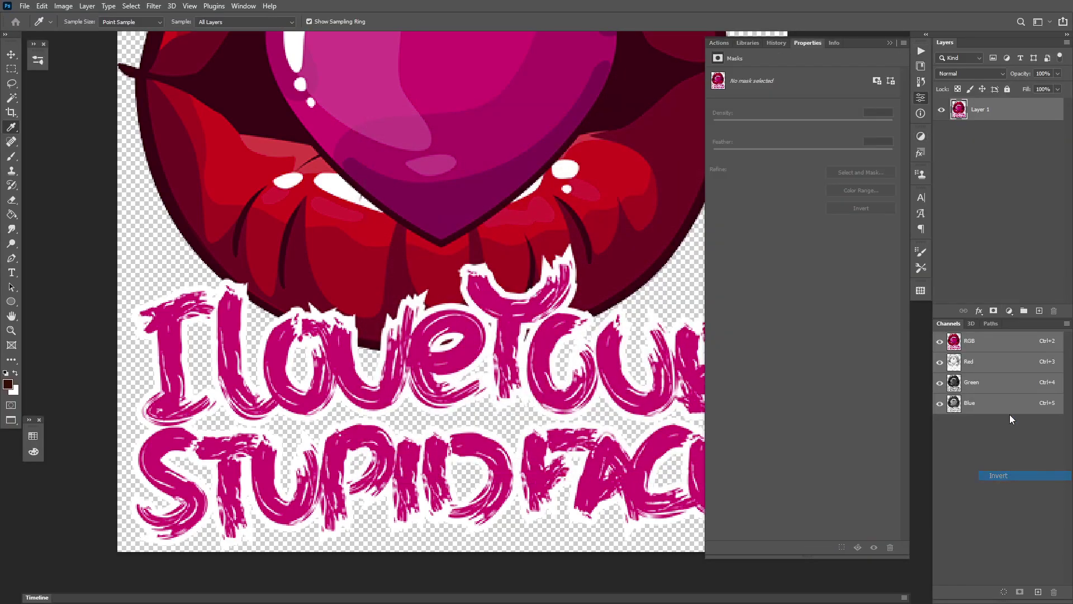
key("ctrl+e")
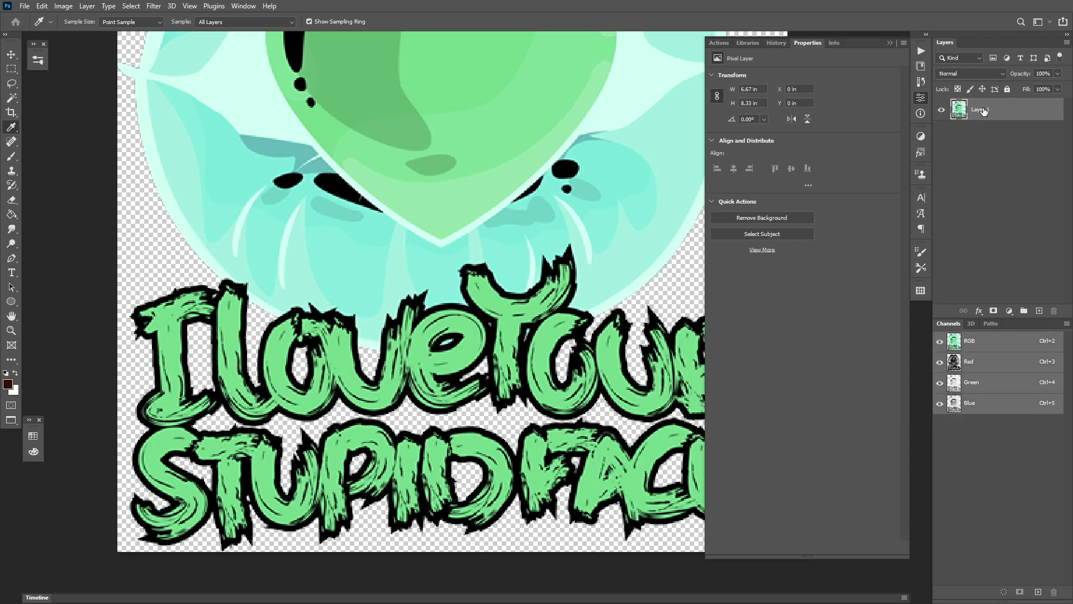
Run the Knockout - Quick Black action on the inverted artwork and invert the resulting layer back to its original hues
left_click(921, 50)
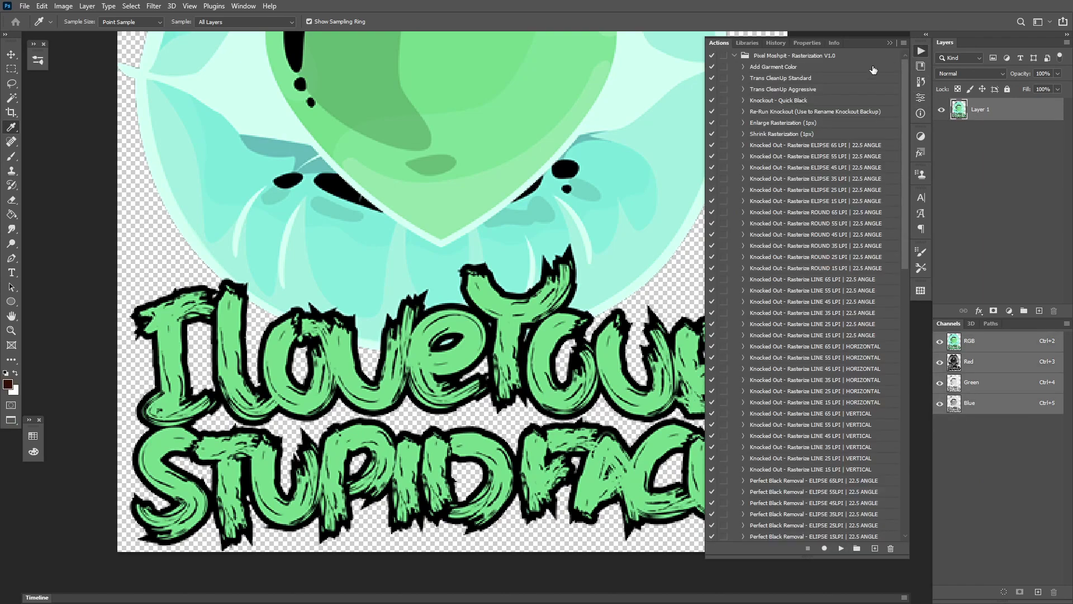
left_click(786, 101)
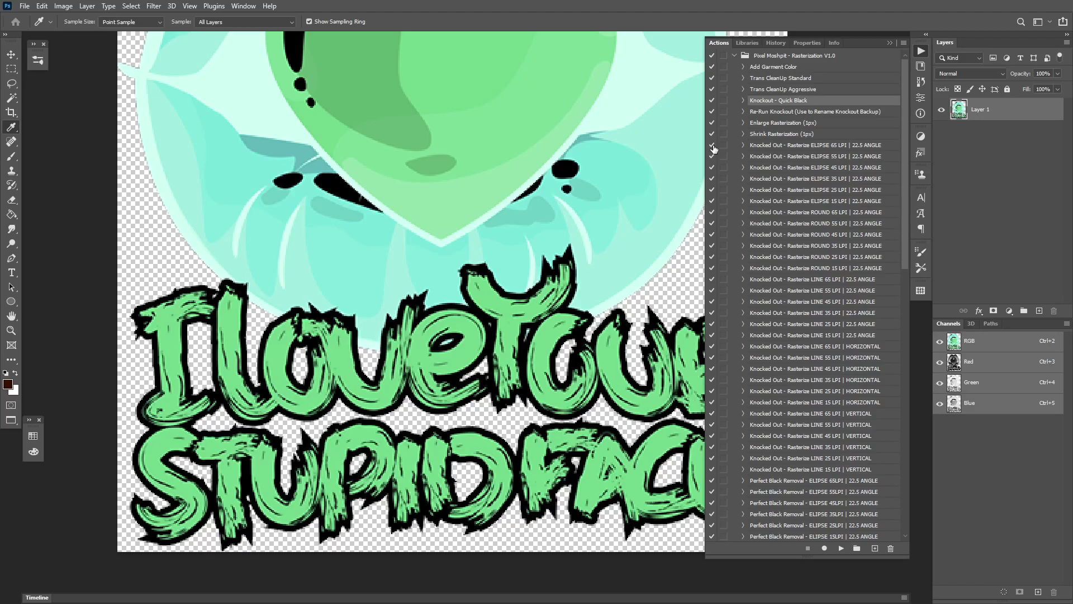
left_click(841, 549)
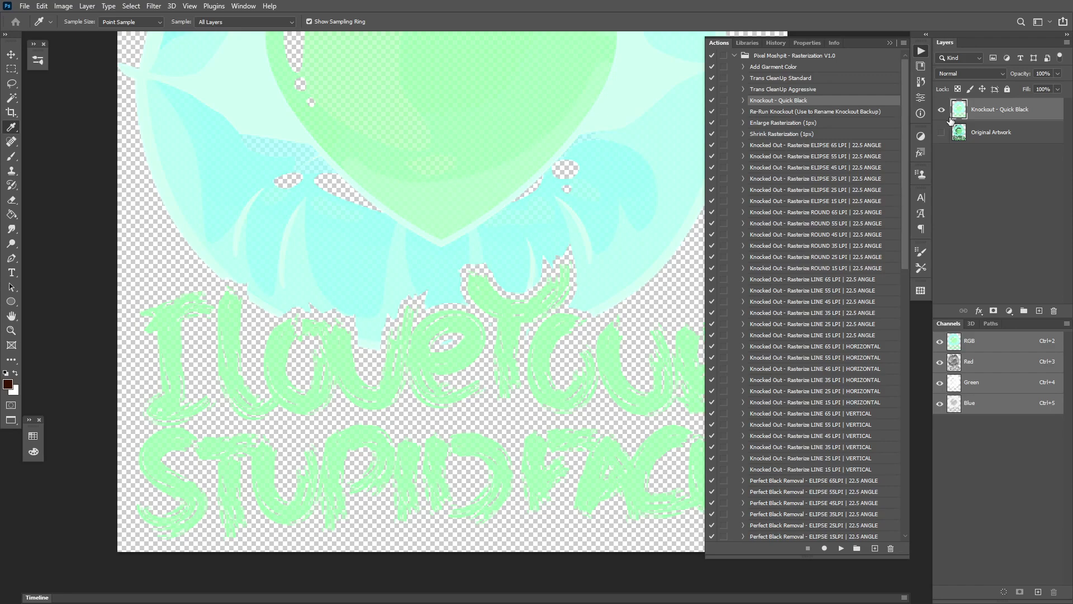
scroll(560, 278, "down", 5)
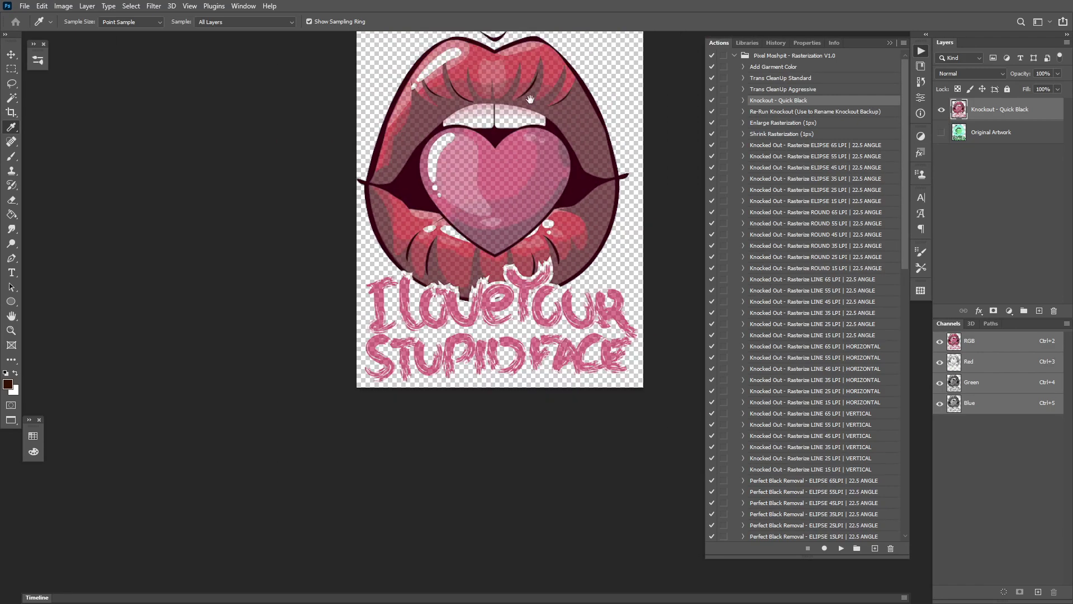
Examine the semi-transparent areas of the knocked-out lips, heart and lettering up close and at full view
scroll(506, 291, "up", 2)
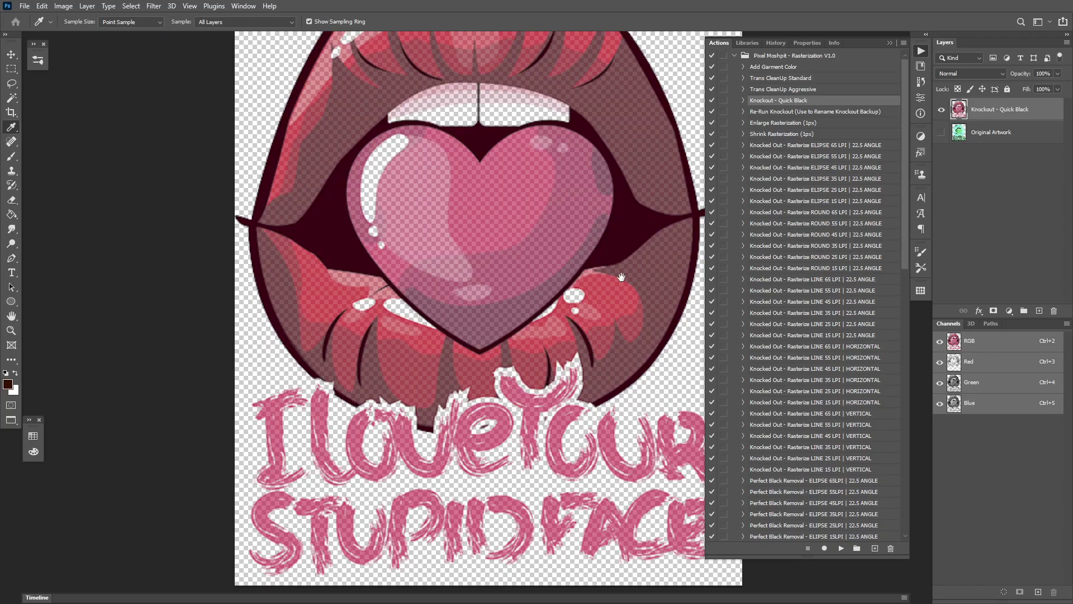
left_click_drag(620, 277, 564, 277)
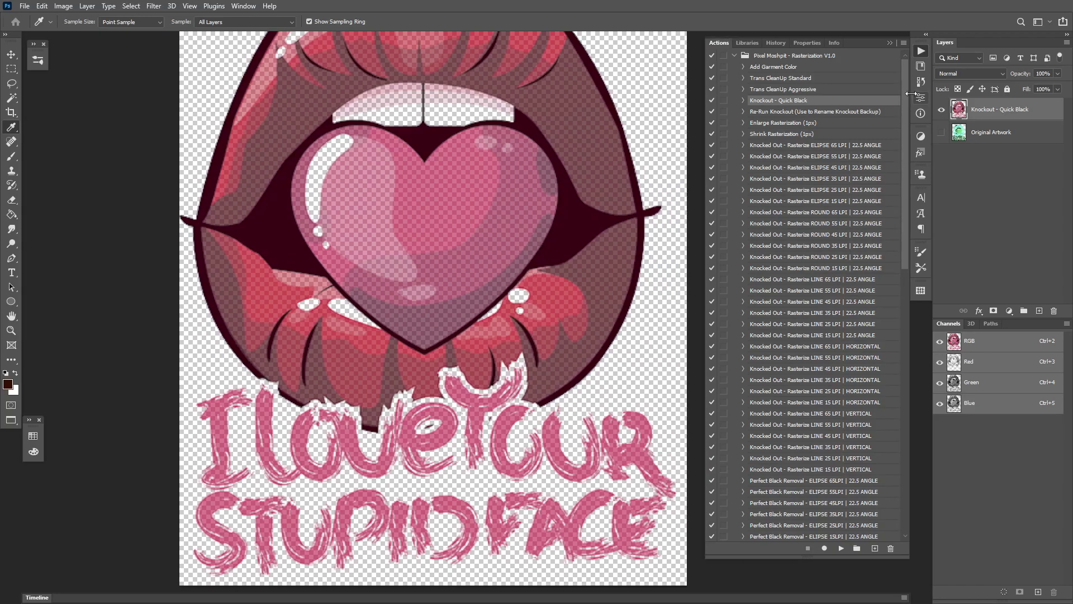
scroll(416, 184, "up", 5)
scroll(416, 185, "down", 5)
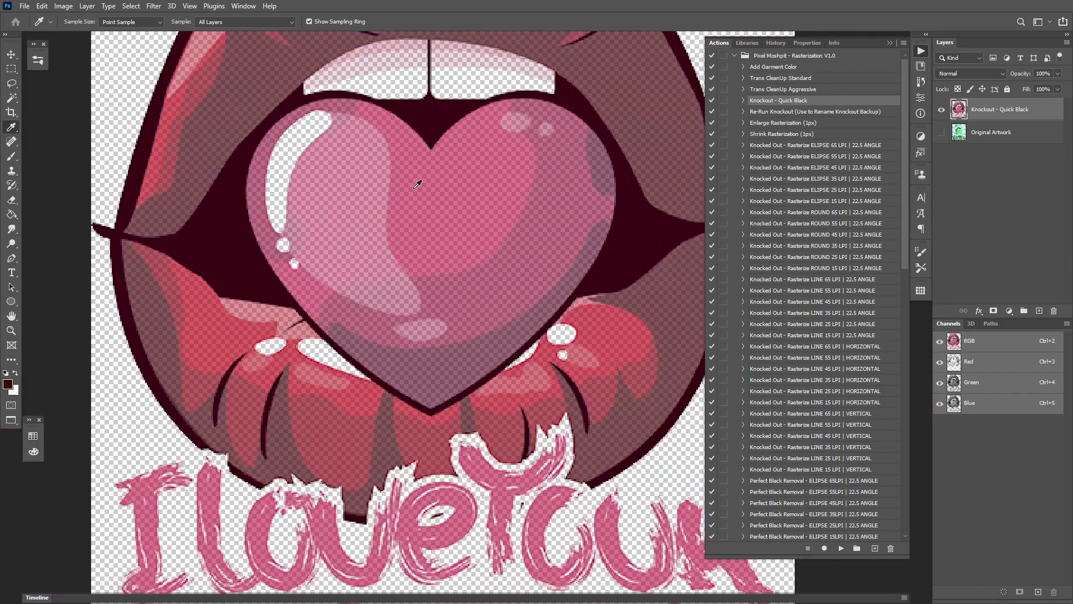
scroll(399, 424, "up", 3)
scroll(400, 424, "down", 3)
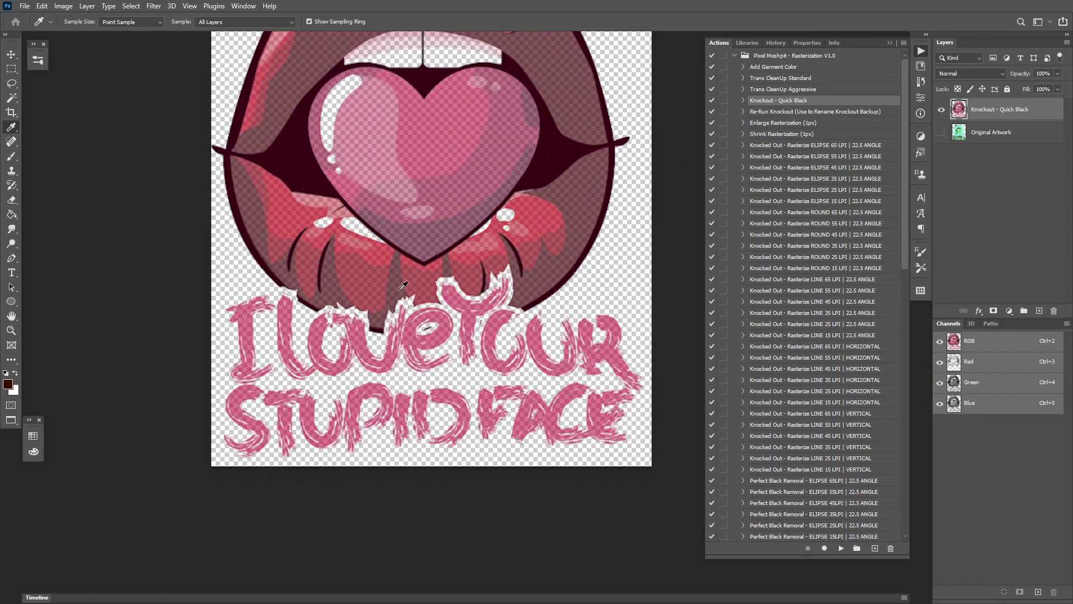
scroll(442, 265, "down", 1)
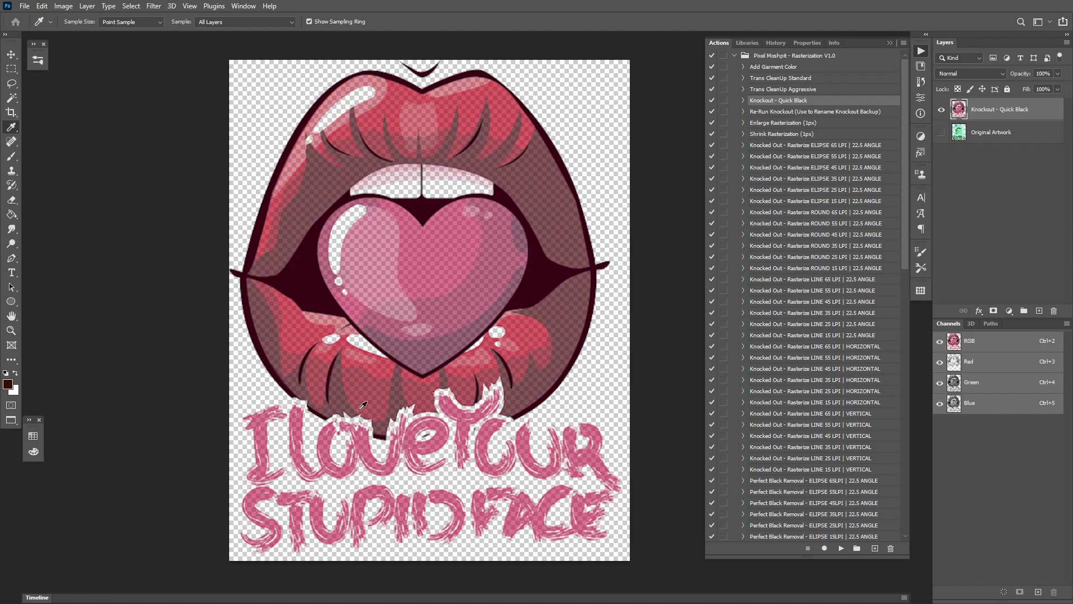
scroll(354, 420, "up", 3)
scroll(354, 420, "down", 2)
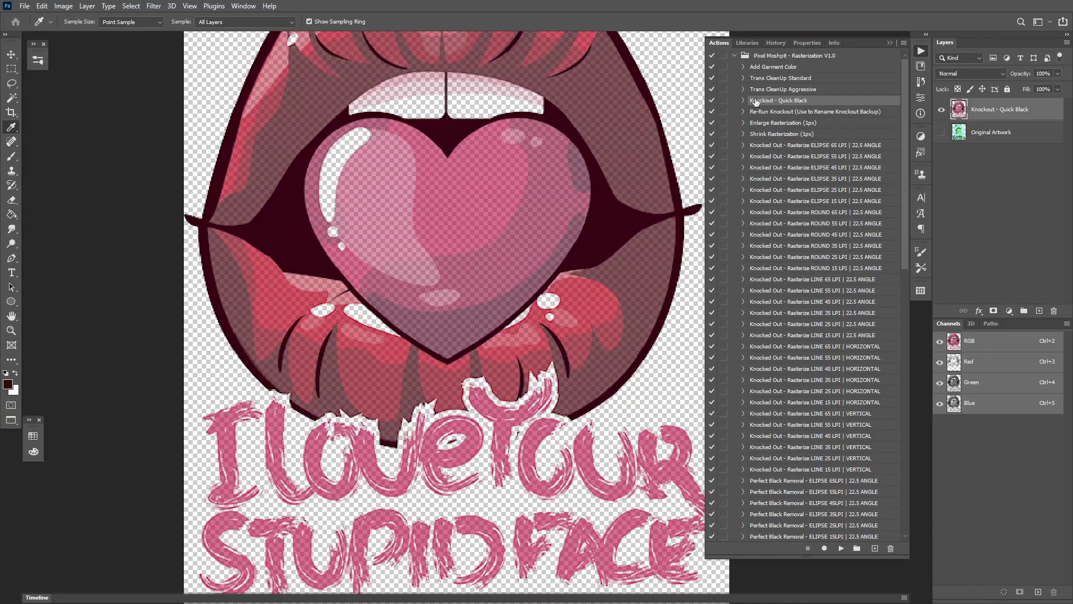
Run the Trans CleanUp Standard action on the Knockout - Quick Black layer
scroll(410, 237, "down", 2)
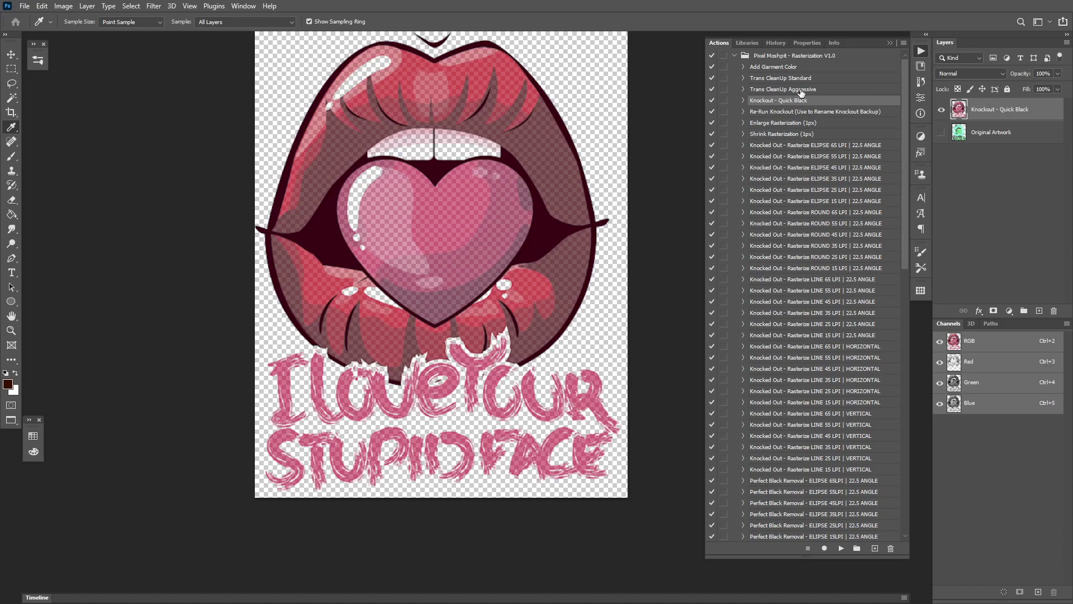
left_click(763, 80)
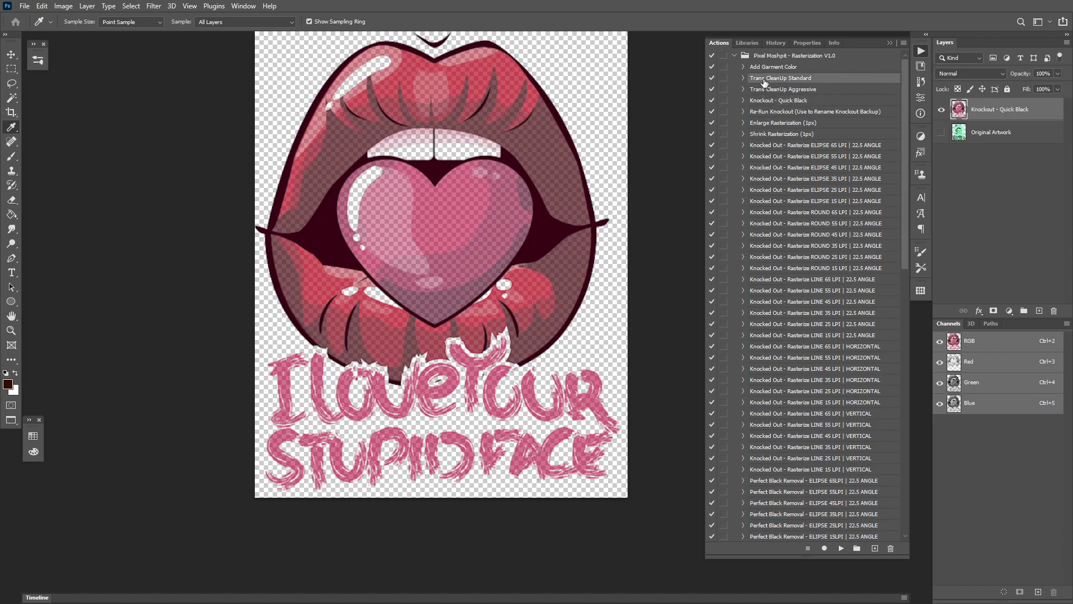
left_click(840, 549)
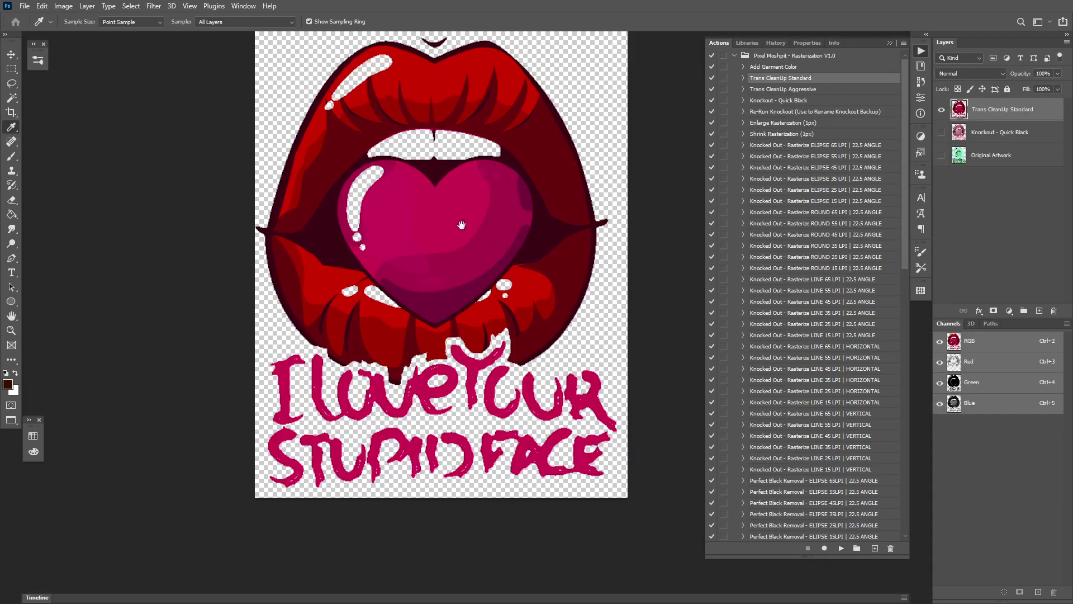
Examine the cleaned-up artwork, including the teeth, the heart highlights and the edges of the lettering
scroll(461, 235, "up", 2)
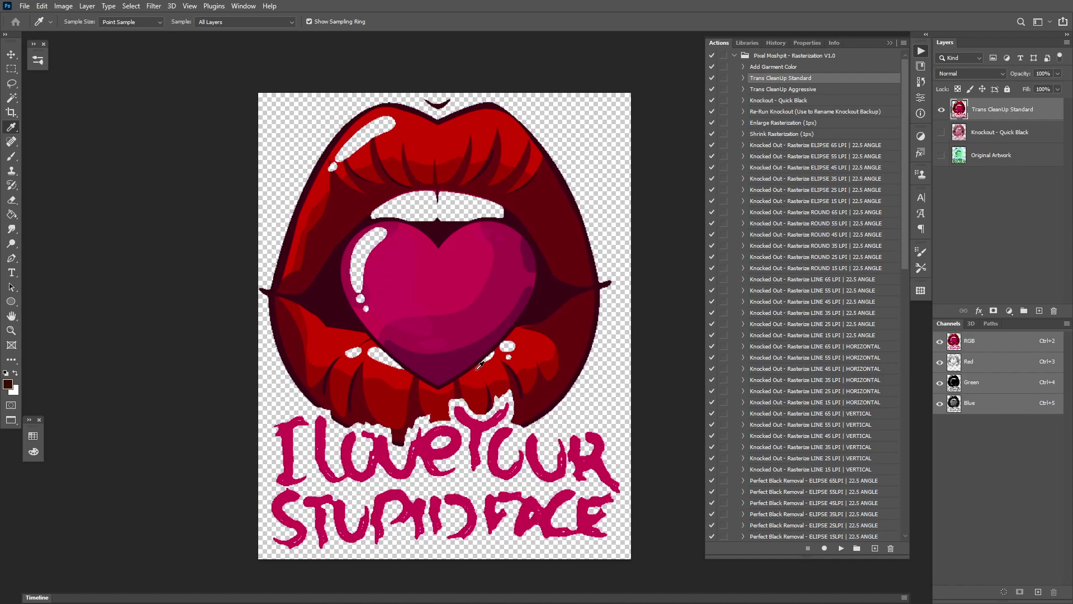
scroll(433, 476, "up", 2)
scroll(471, 333, "down", 3)
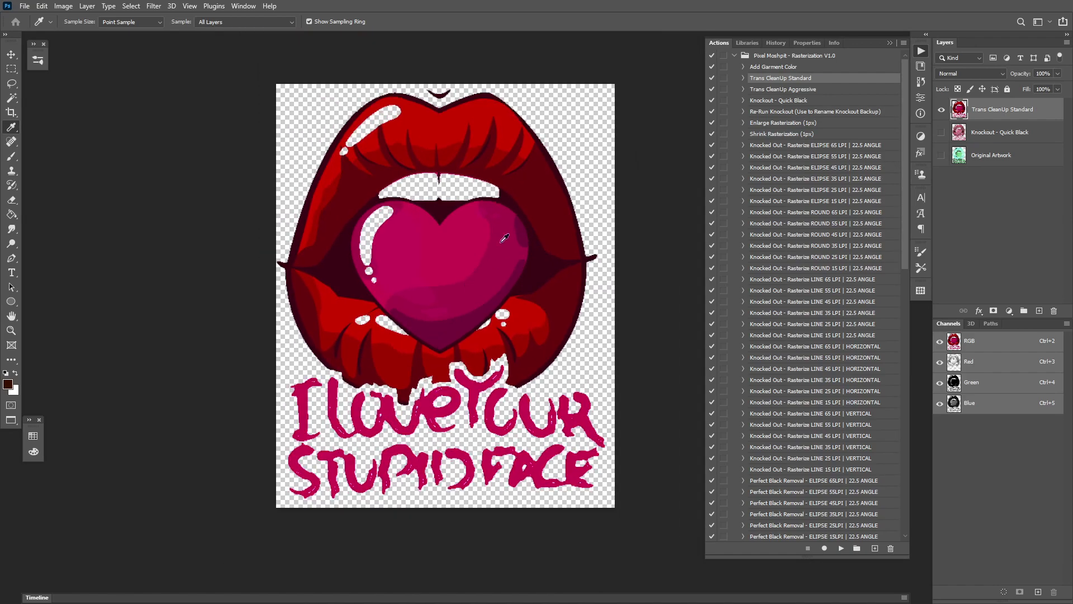
scroll(482, 194, "up", 4)
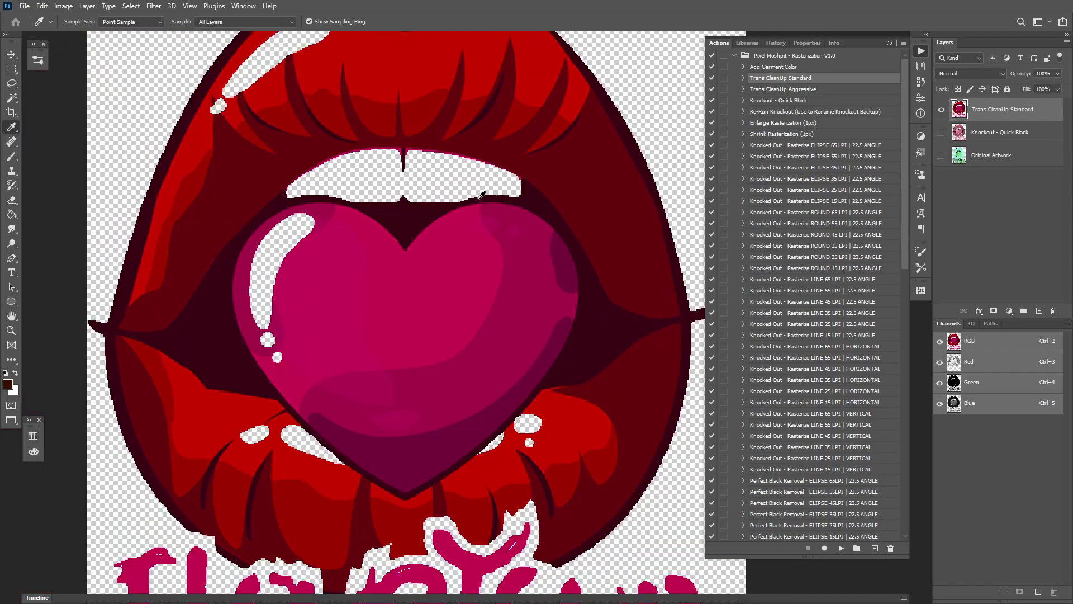
scroll(481, 194, "down", 4)
scroll(455, 258, "up", 2)
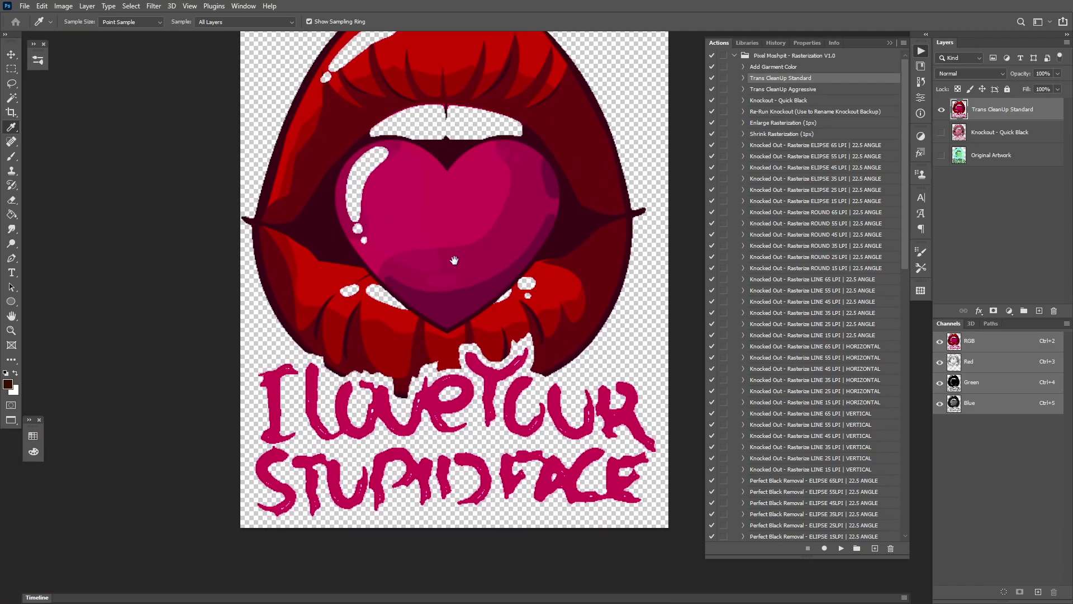
scroll(429, 351, "up", 3)
scroll(429, 350, "down", 5)
scroll(437, 326, "up", 2)
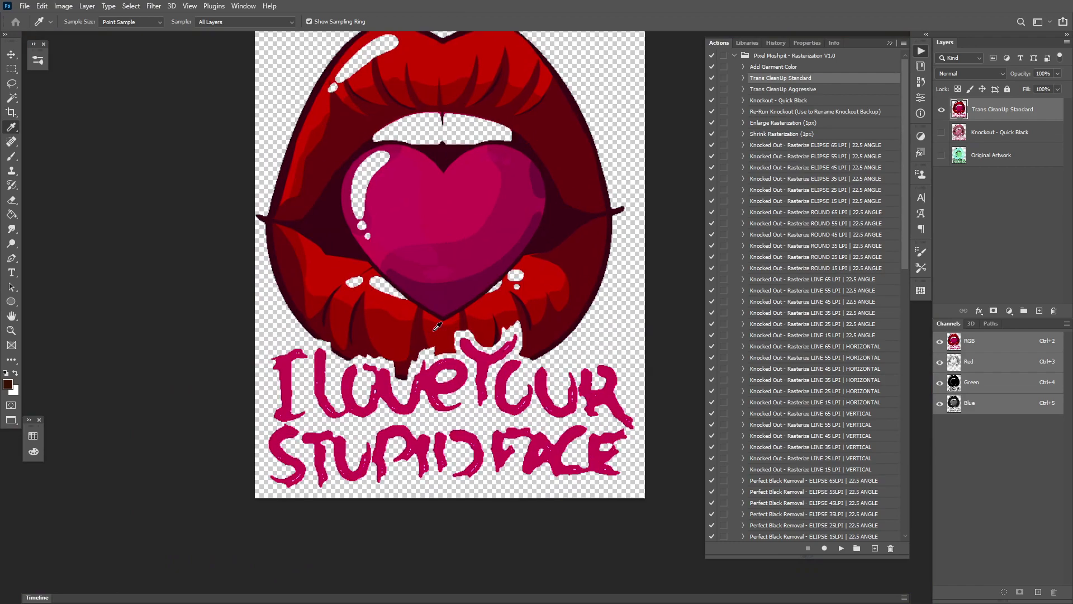
scroll(438, 326, "down", 2)
scroll(596, 172, "up", 2)
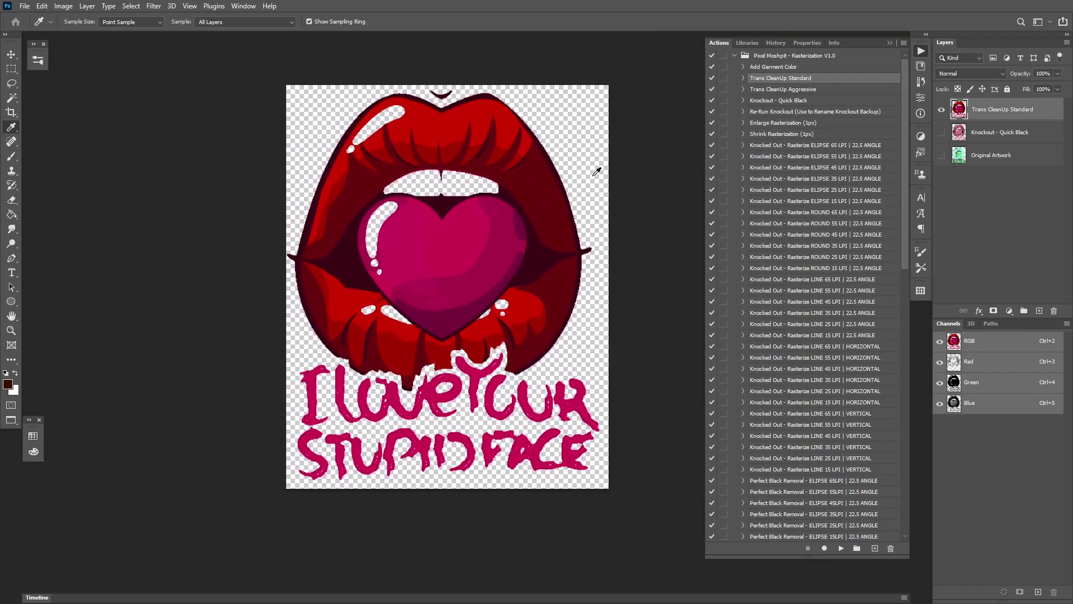
Delete the Trans CleanUp Standard and Knockout - Quick Black layers and make the Original Artwork layer visible
left_click_drag(959, 106, 1055, 311)
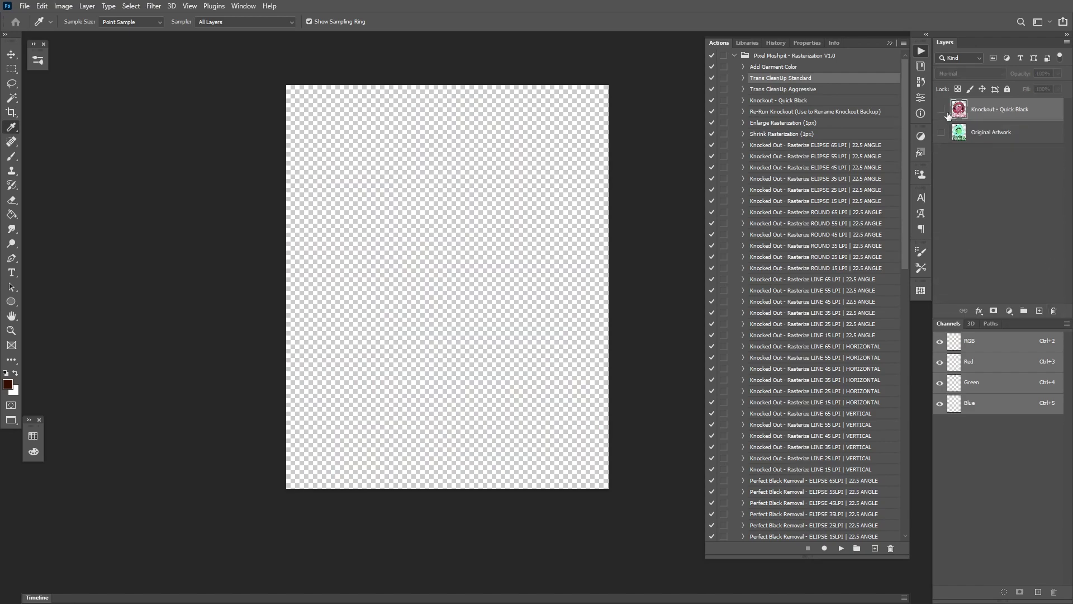
left_click(941, 109)
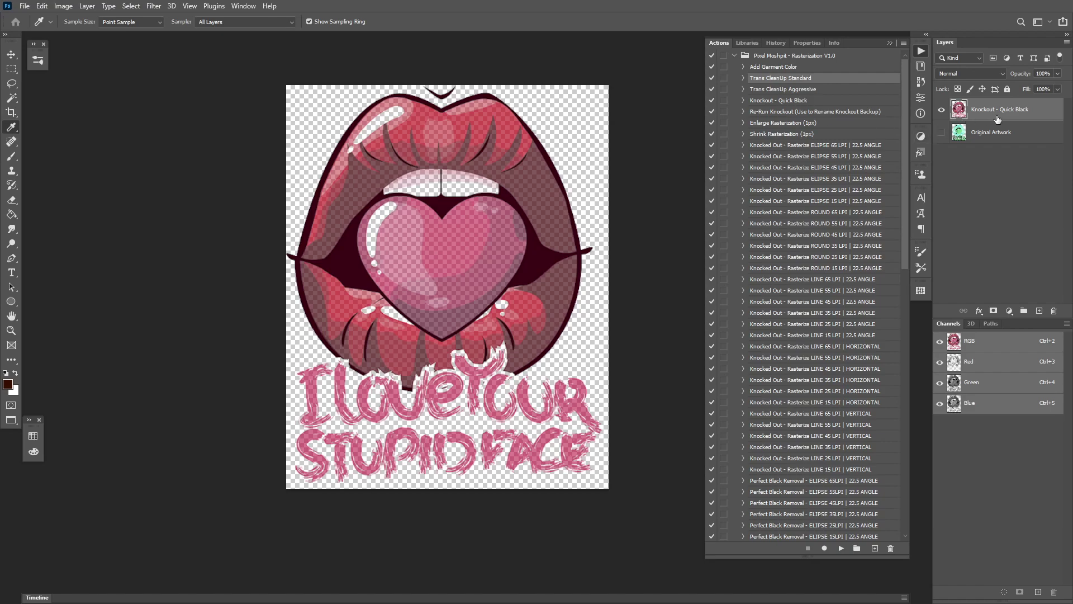
left_click_drag(1019, 123, 1055, 312)
left_click_drag(1043, 209, 1055, 311)
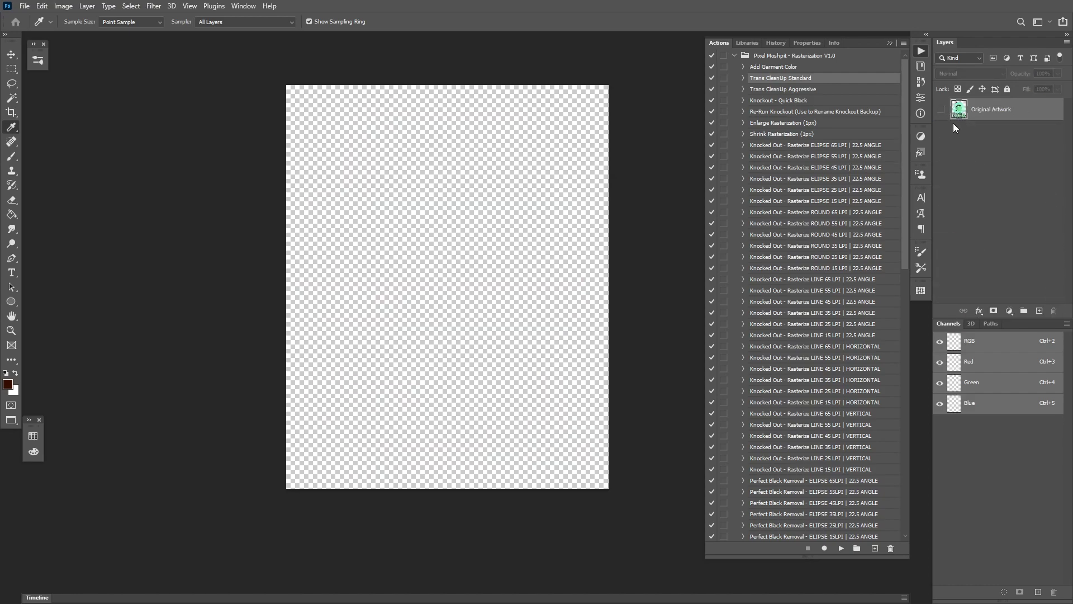
left_click(941, 110)
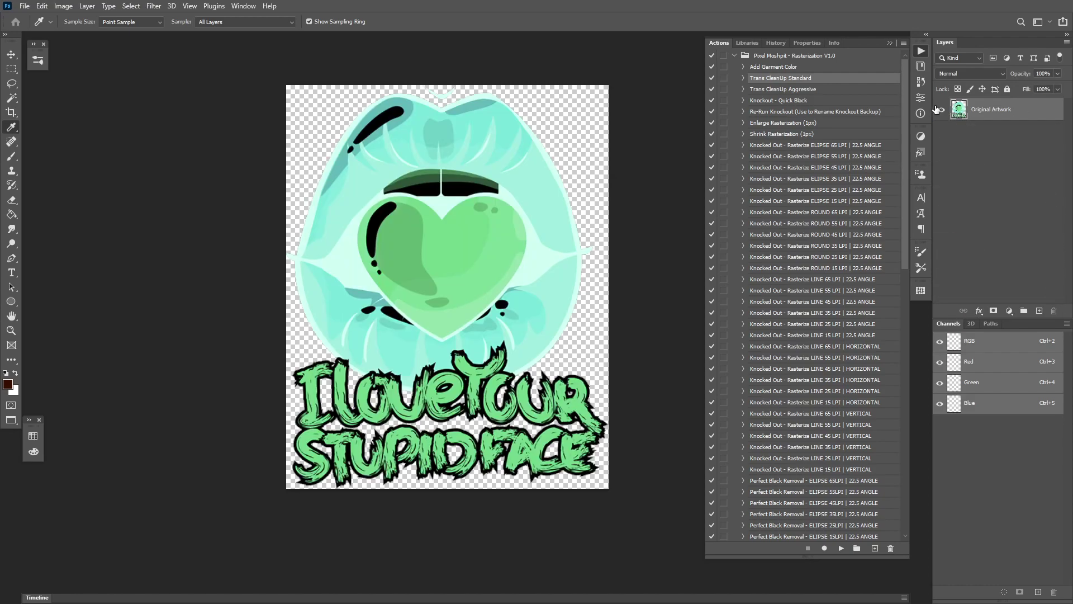
Run the Perfect Black Removal action from the Pixel Moshpit - Raster Adjustments set on the Original Artwork layer
left_click(734, 56)
left_click(735, 67)
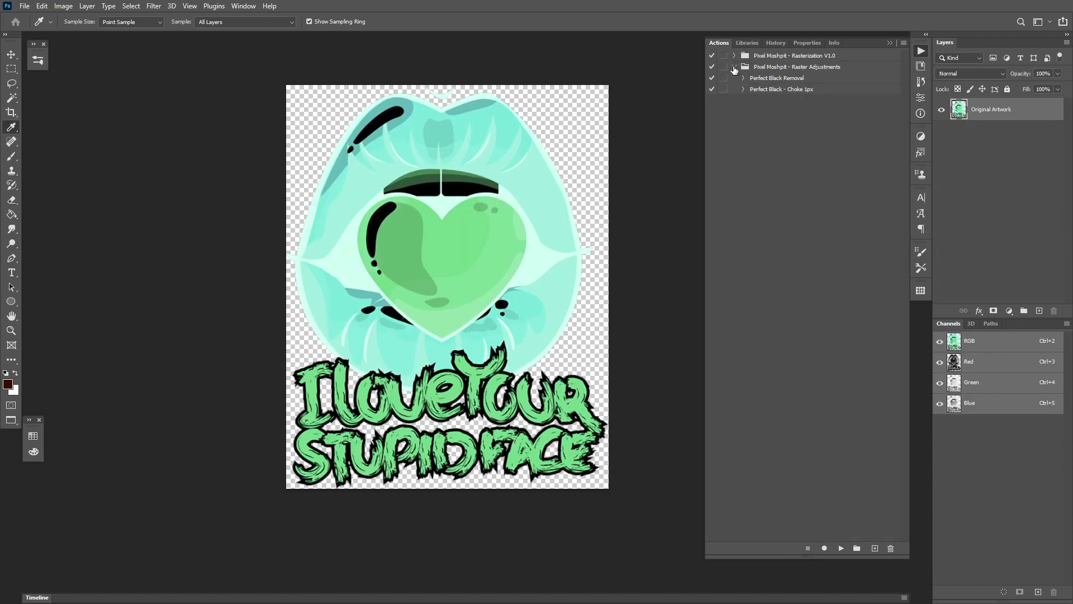
left_click(784, 79)
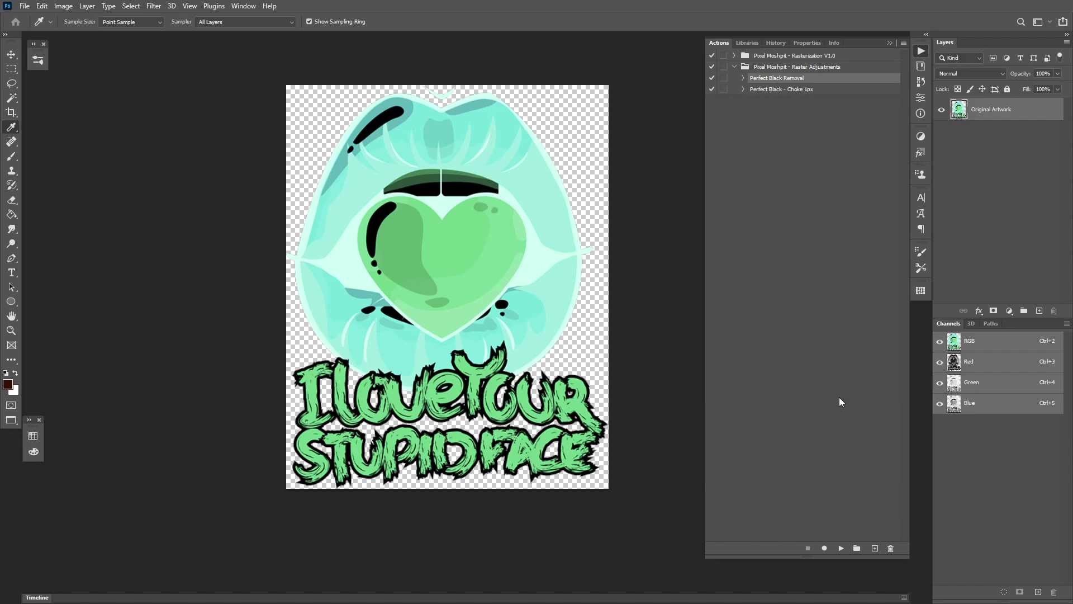
left_click(842, 548)
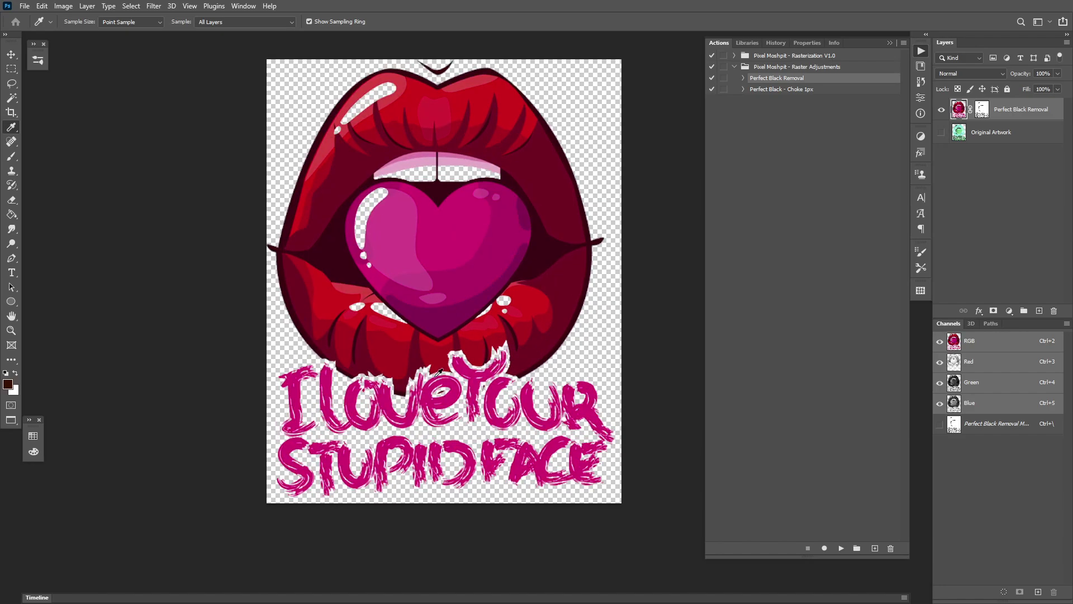
Examine the knocked-out highlights and edges of the heart and upper lip up close and at a wider view
scroll(439, 372, "up", 6)
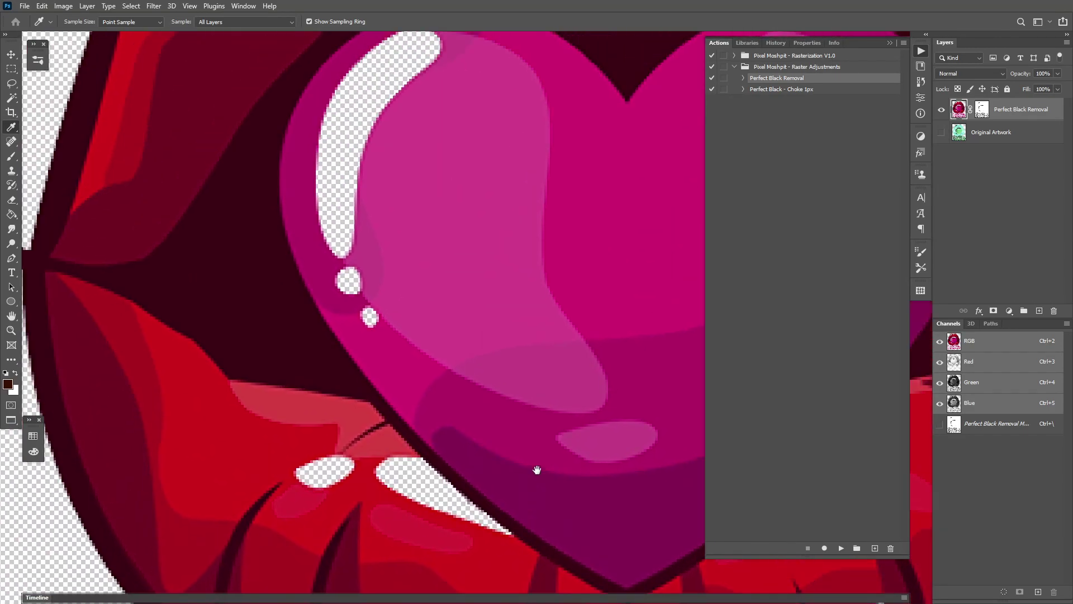
scroll(537, 467, "down", 2)
scroll(481, 358, "down", 3)
scroll(407, 292, "up", 4)
scroll(408, 292, "down", 4)
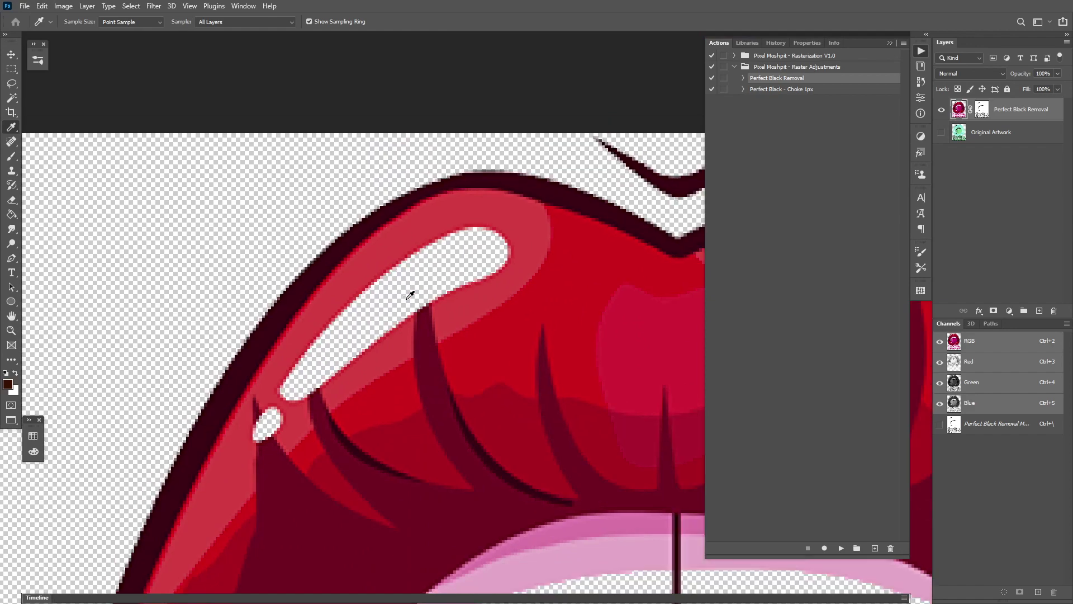
left_click_drag(536, 431, 494, 234)
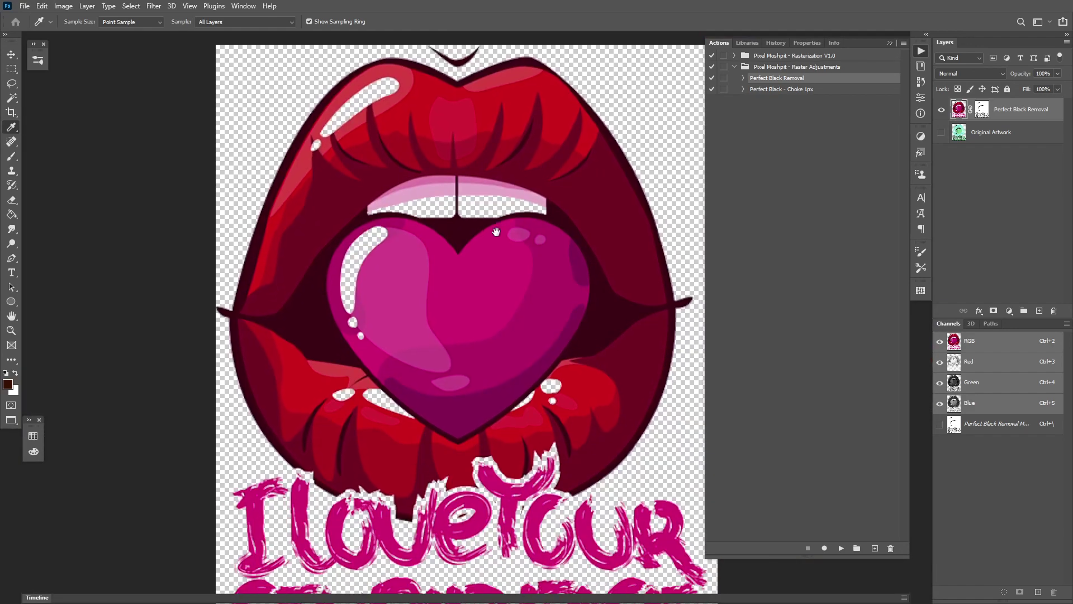
Run the Perfect Black - Choke 1px action on the Perfect Black Removal layer
left_click(734, 57)
left_click(735, 56)
left_click(771, 91)
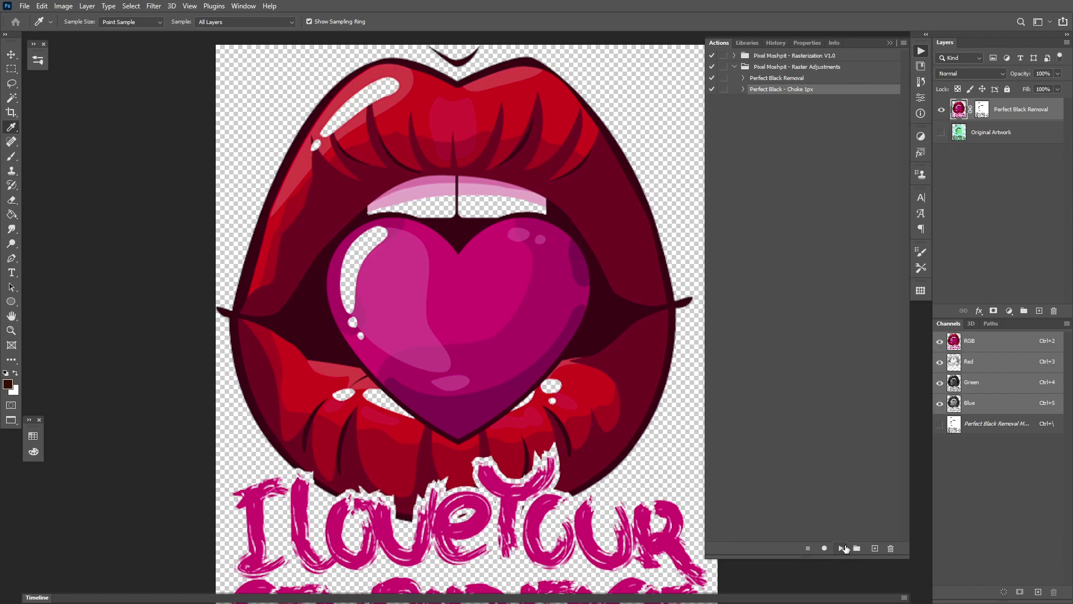
left_click(841, 548)
Examine the choked edges of the lips, heart and lettering up close and at full view
key("ctrl+minus")
scroll(436, 157, "up", 3)
scroll(441, 162, "down", 3)
scroll(452, 185, "up", 3)
scroll(458, 204, "down", 2)
scroll(457, 204, "up", 2)
scroll(458, 204, "down", 2)
scroll(457, 204, "up", 2)
scroll(458, 202, "down", 3)
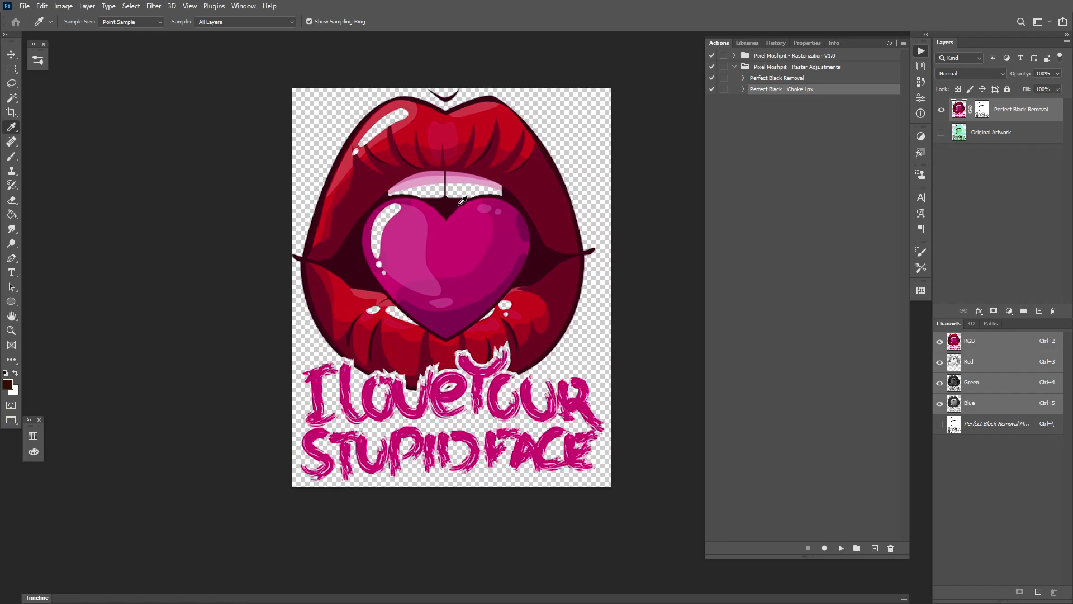
left_click(775, 79)
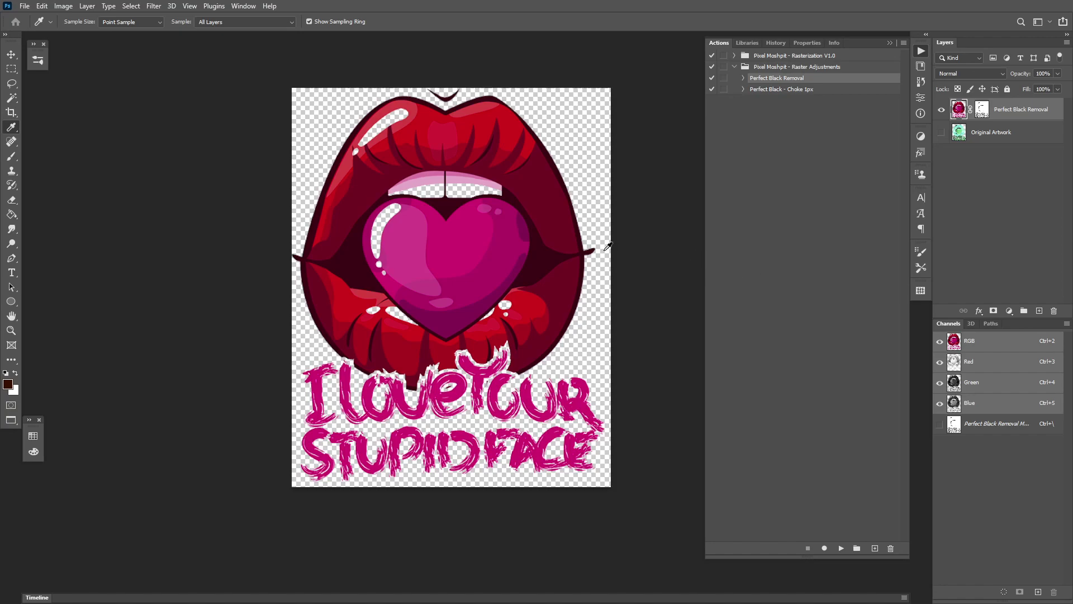
left_click(735, 66)
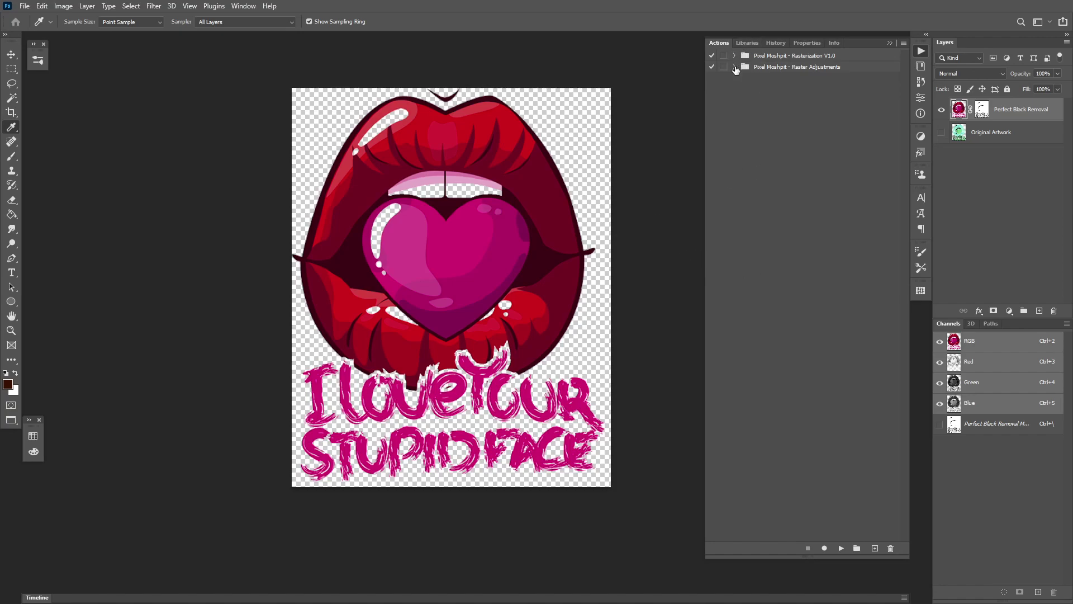
left_click(797, 68)
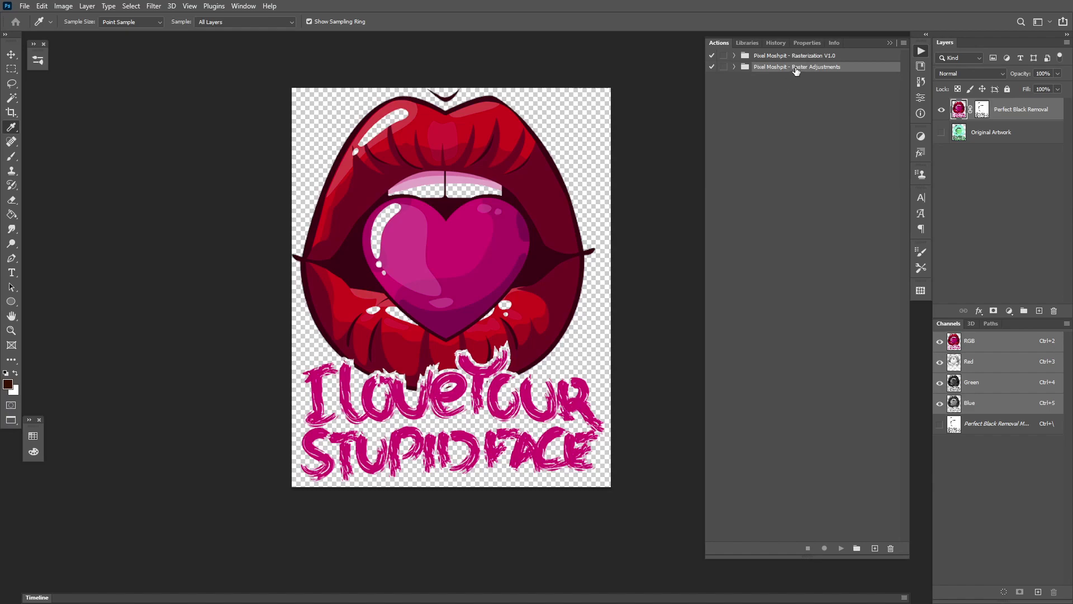
left_click(735, 66)
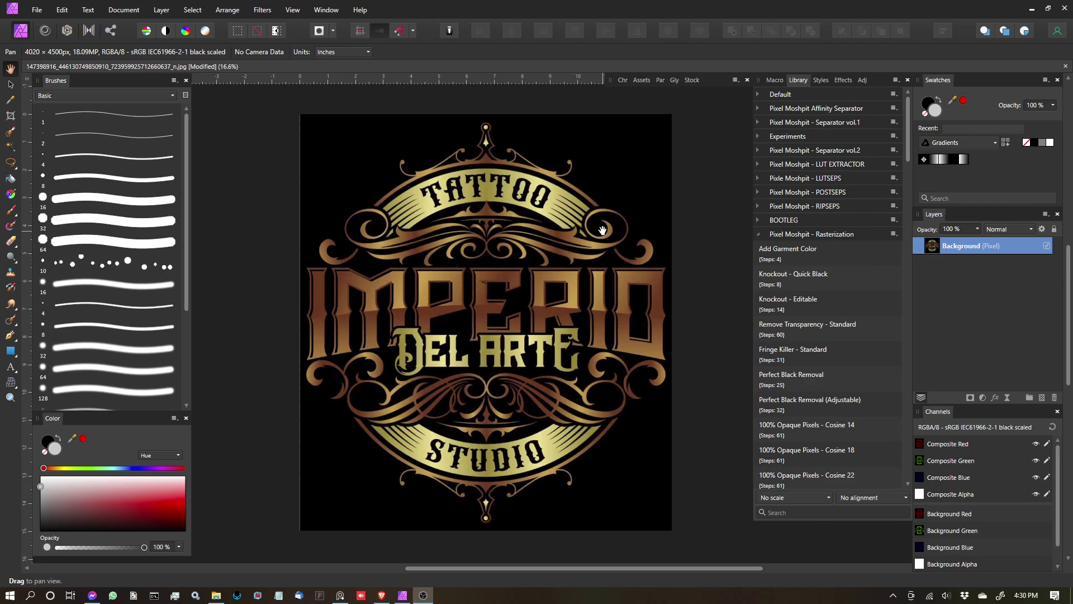
In Affinity Photo, review the Pixel Moshpit - Rasterization macros and examine the Imperio Del Arte artwork up close and at full view
scroll(840, 306, "down", 2)
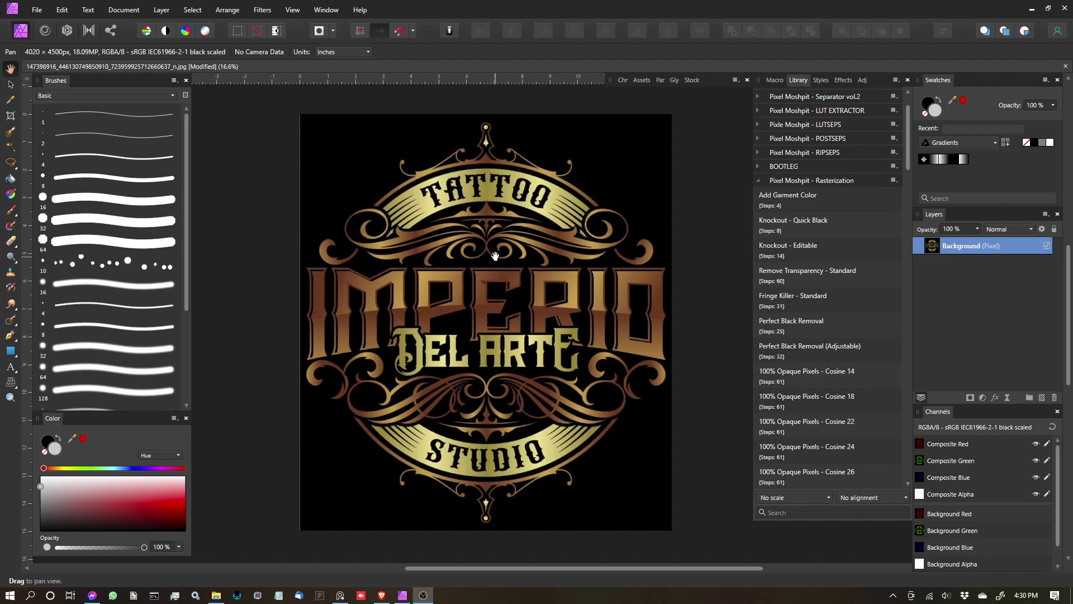
scroll(391, 268, "up", 2)
left_click_drag(514, 258, 479, 268)
scroll(534, 192, "up", 4)
scroll(534, 192, "down", 2)
scroll(433, 213, "down", 4)
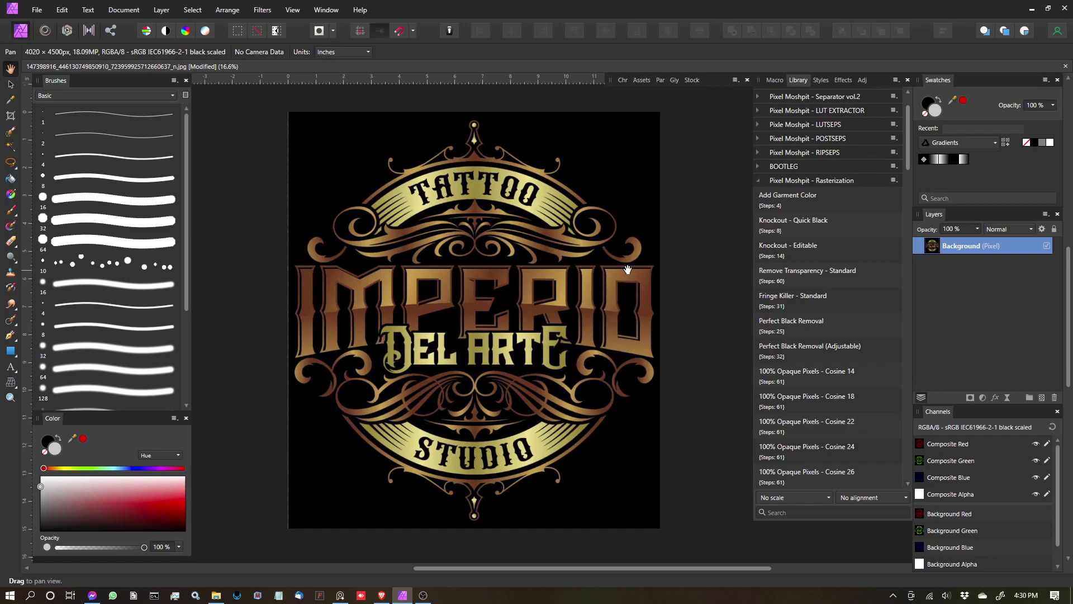
scroll(621, 252, "up", 5)
scroll(619, 247, "down", 5)
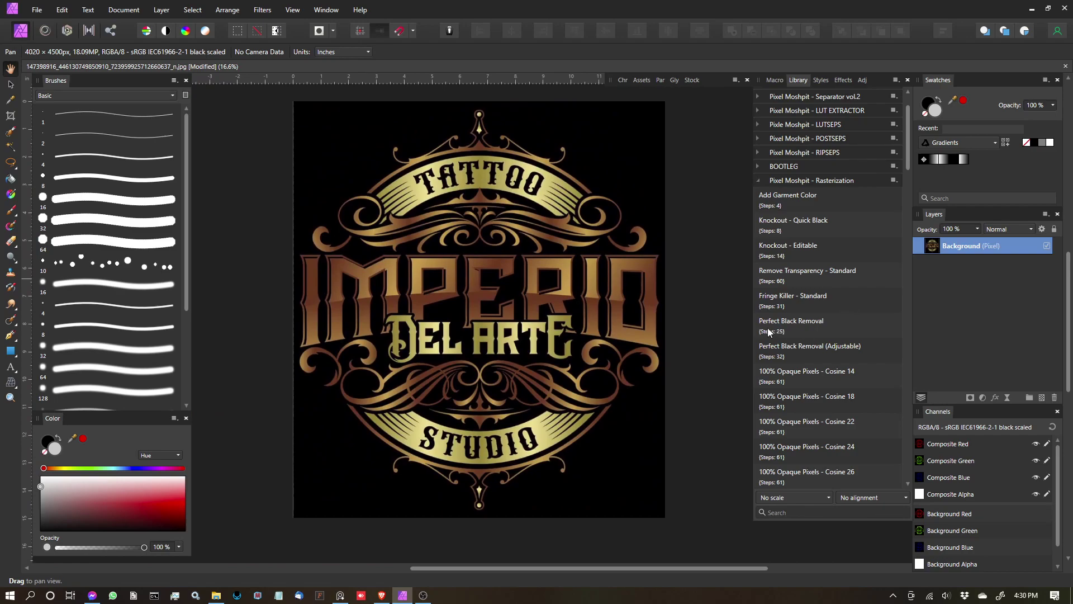
Run the Perfect Black Removal macro on the Background layer and zoom in on the knocked-out artwork
left_click(854, 328)
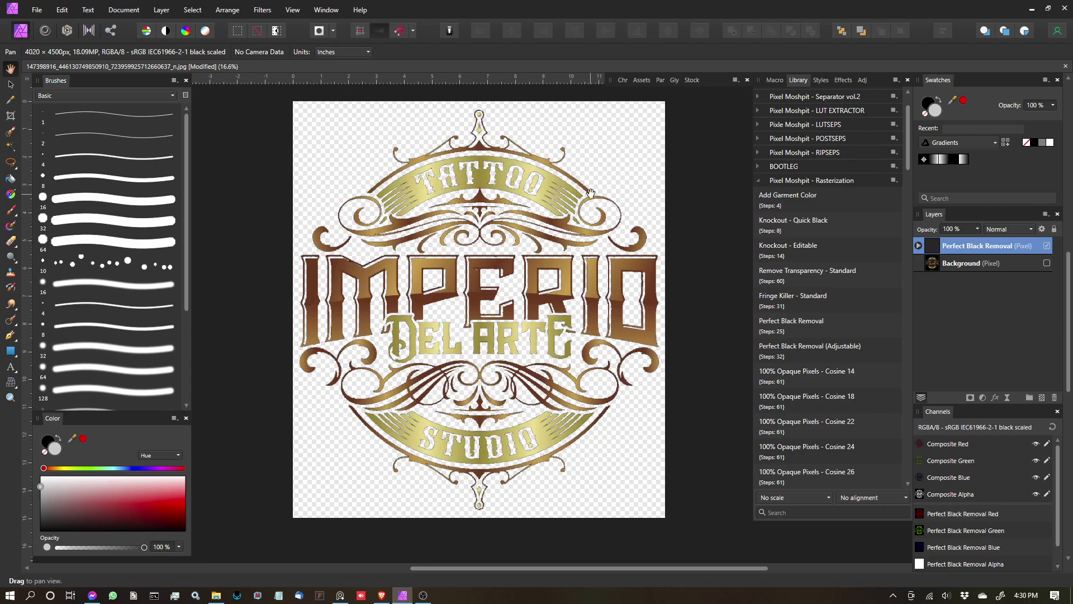
scroll(610, 197, "up", 3)
scroll(610, 197, "down", 2)
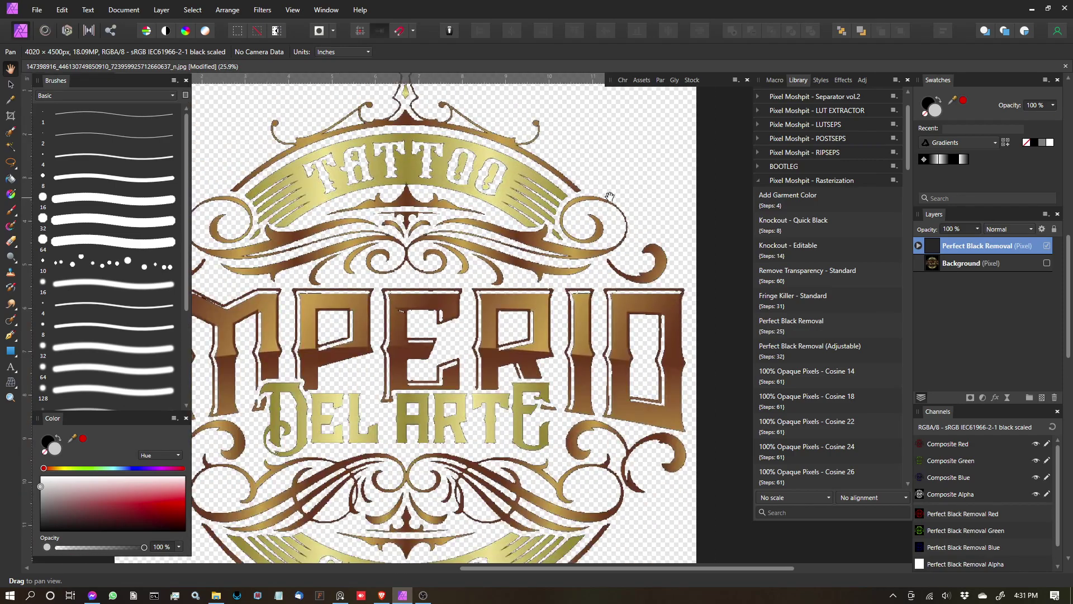
Examine the mask inside the Perfect Black Removal layer by switching it off and on, and view the whole design
left_click(918, 246)
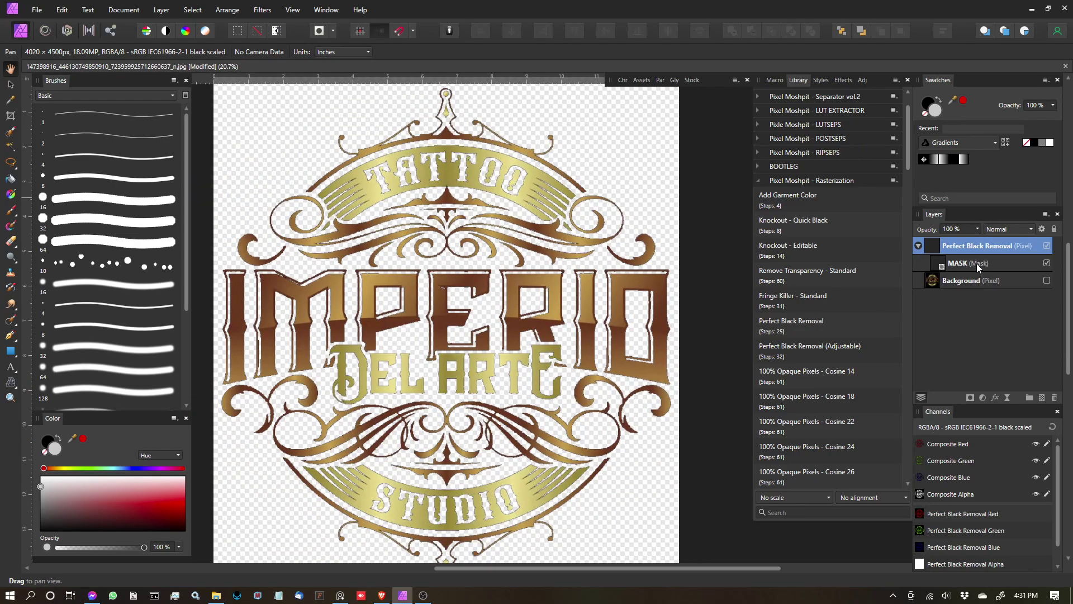
left_click(978, 265)
left_click(1047, 264)
left_click(1048, 264)
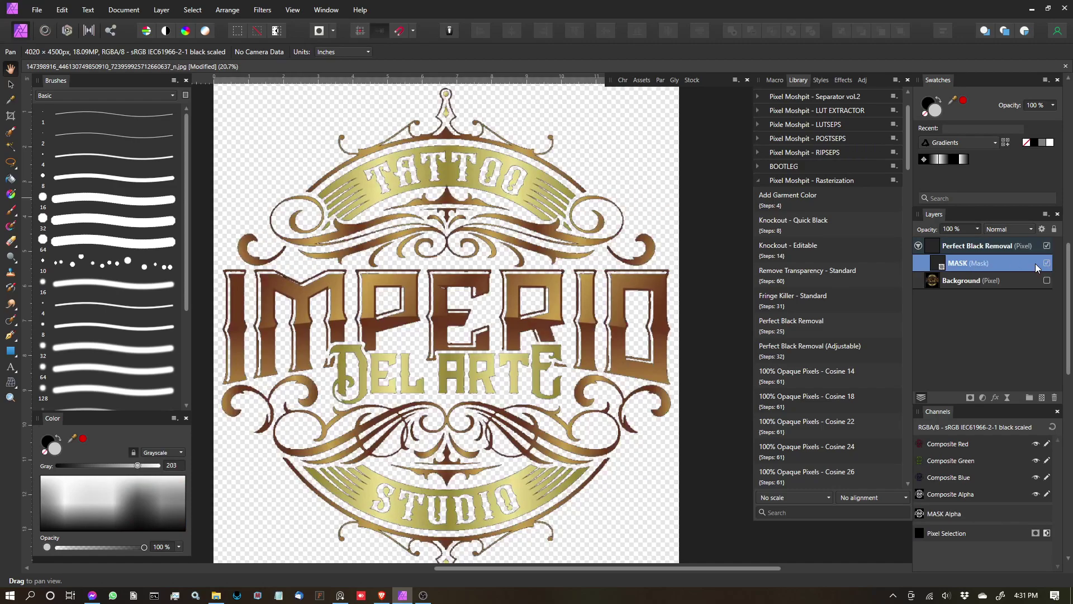
left_click(919, 246)
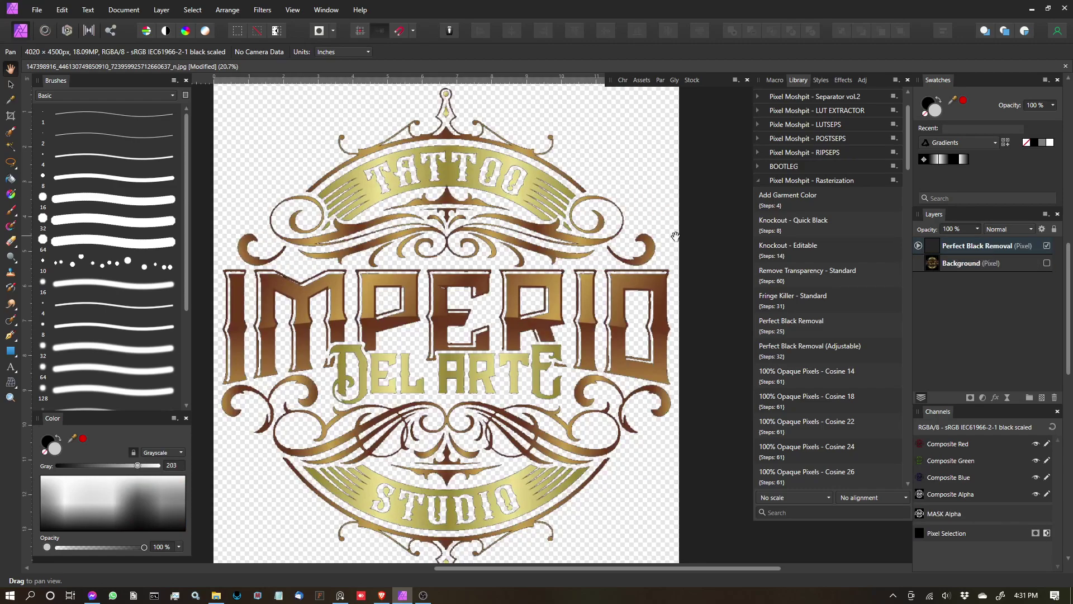
left_click_drag(617, 238, 606, 236)
key("ctrl+0")
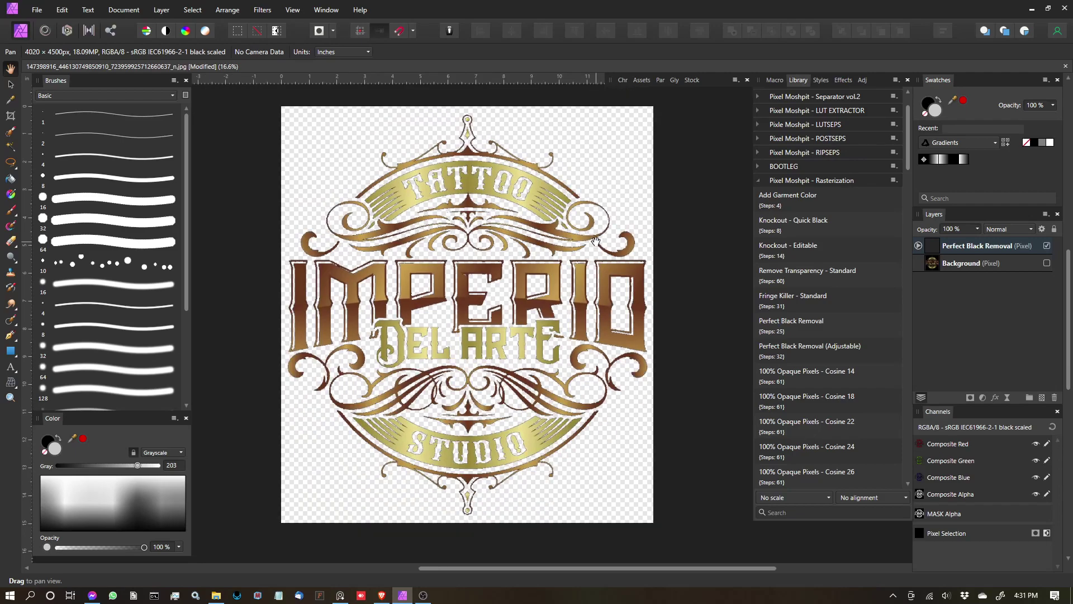
Delete the Perfect Black Removal layer and make the Background layer visible
left_click(941, 252)
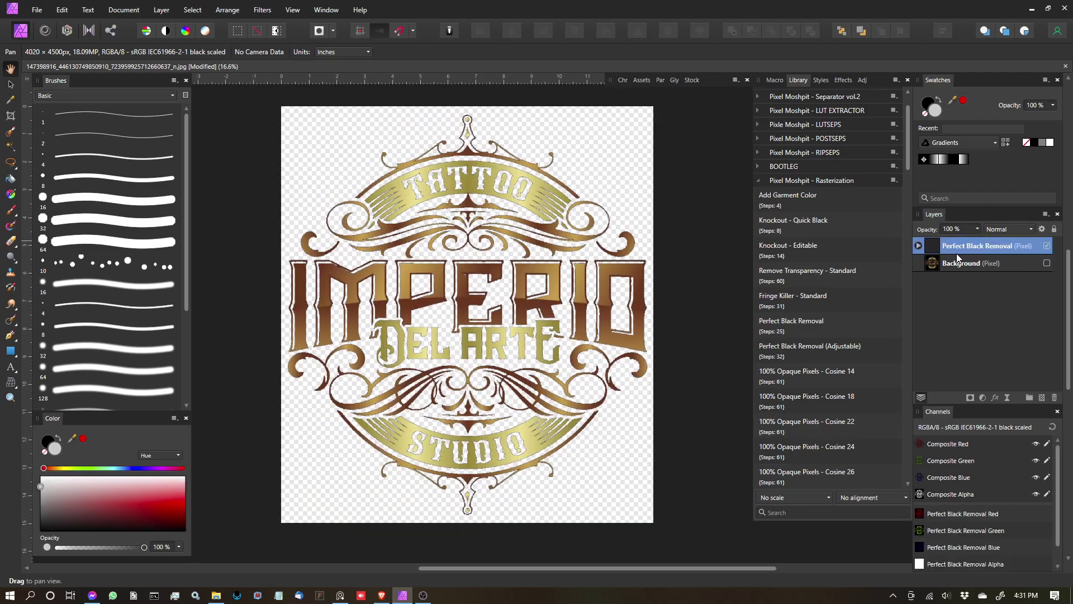
left_click(1056, 398)
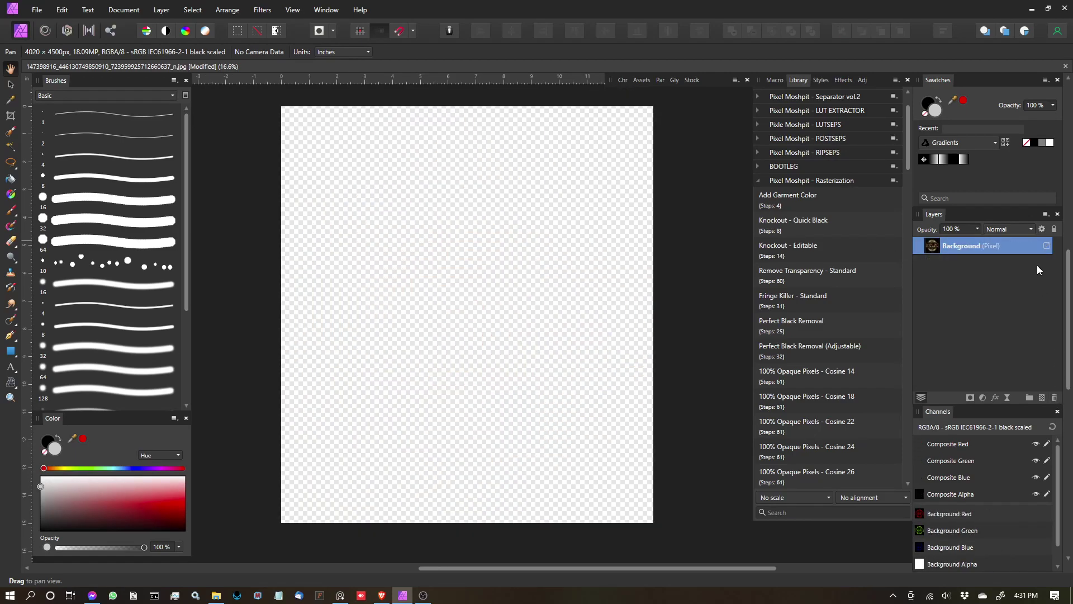
left_click(1047, 247)
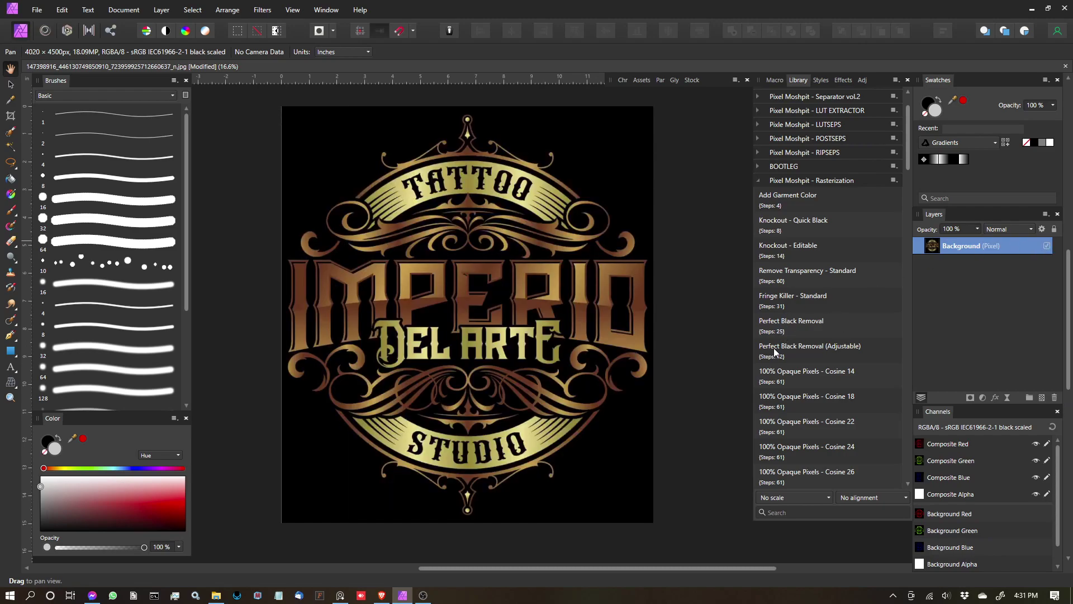
Run the Perfect Black Removal (Adjustable) macro on the Background layer, and check the document's size and resolution without resizing it
left_click(846, 351)
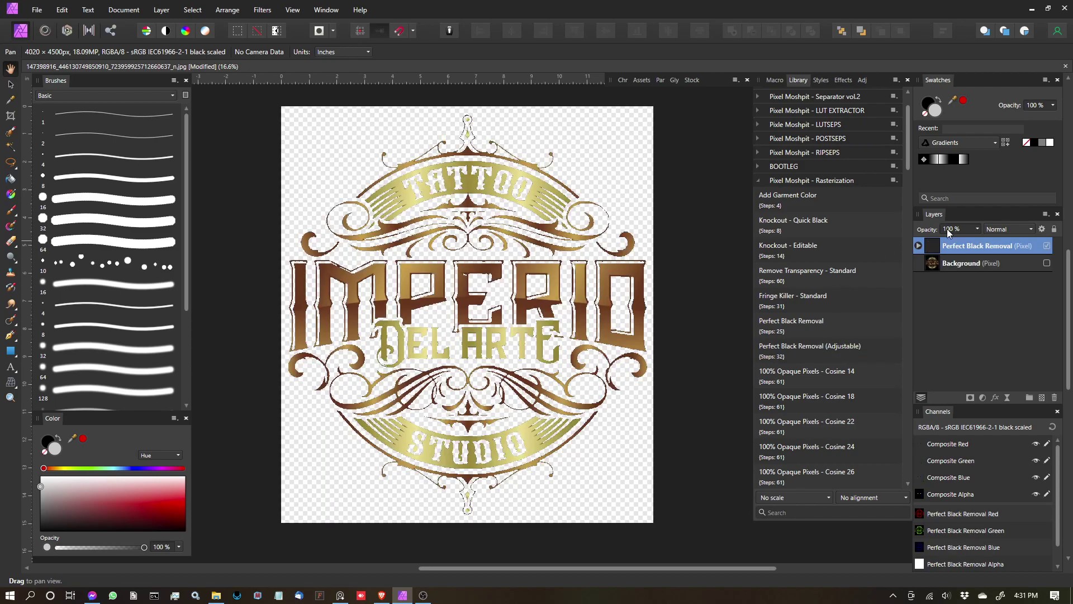
left_click(117, 10)
left_click(132, 73)
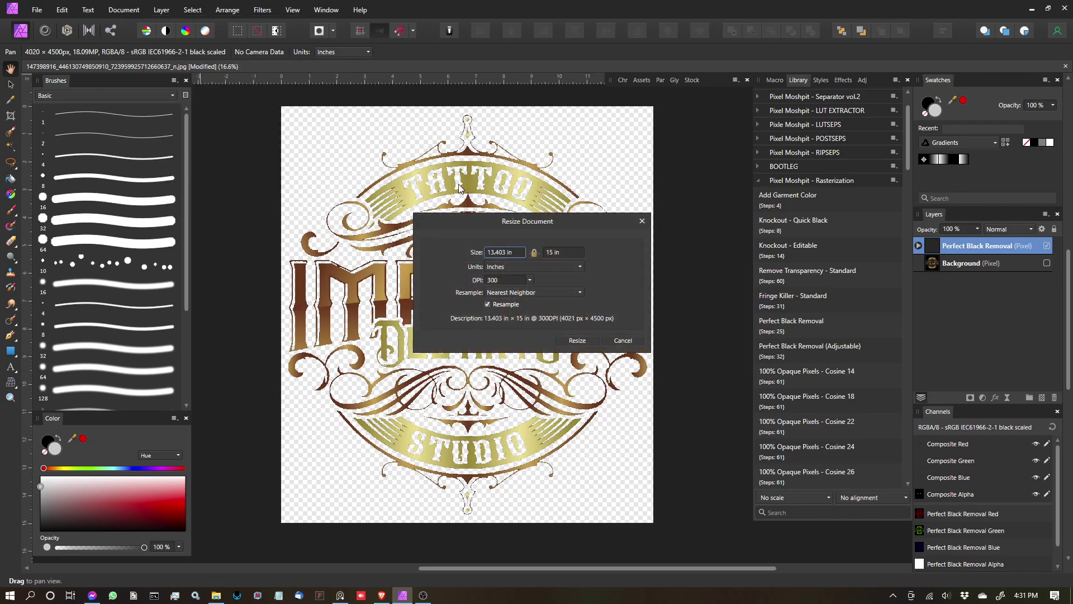
left_click(623, 340)
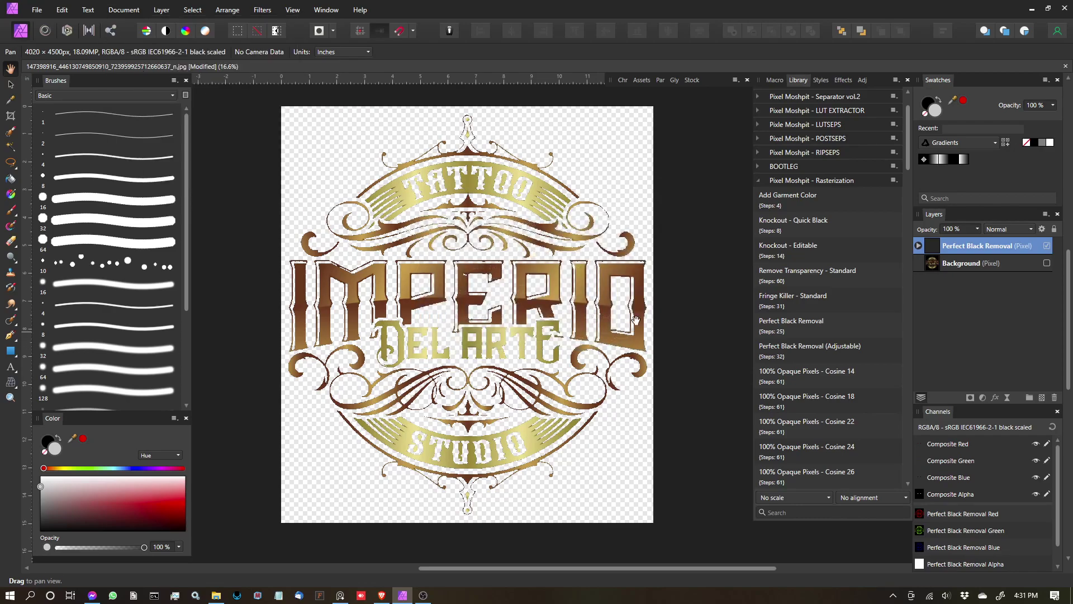
scroll(517, 215, "up", 3)
scroll(518, 216, "down", 2)
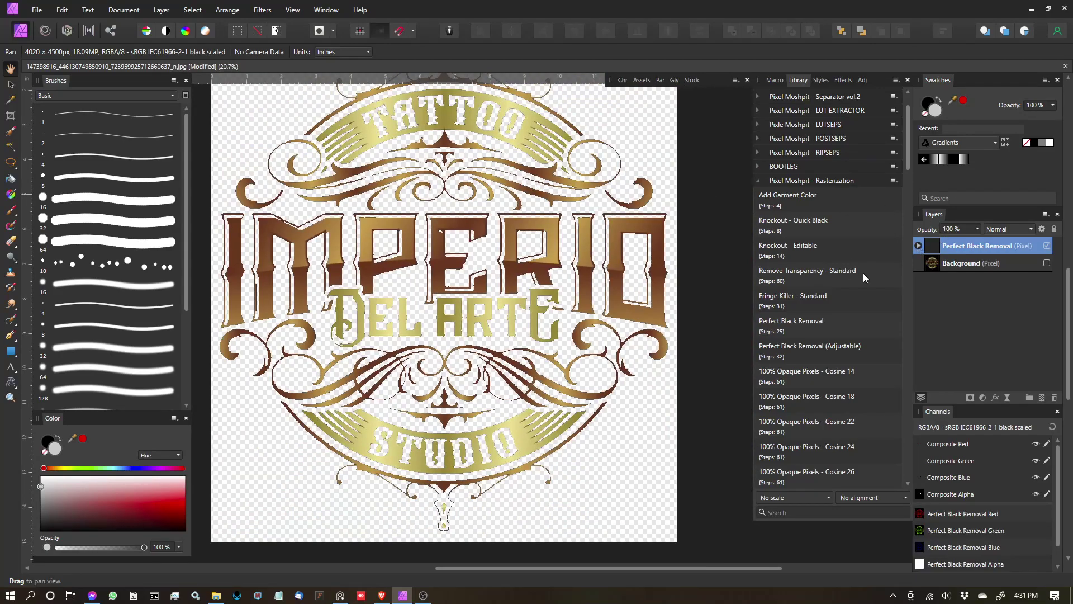
Set the radius of the ADJUST HERE! live Gaussian Blur under the Perfect Black Removal layer's mask to 0.3 px
left_click(919, 246)
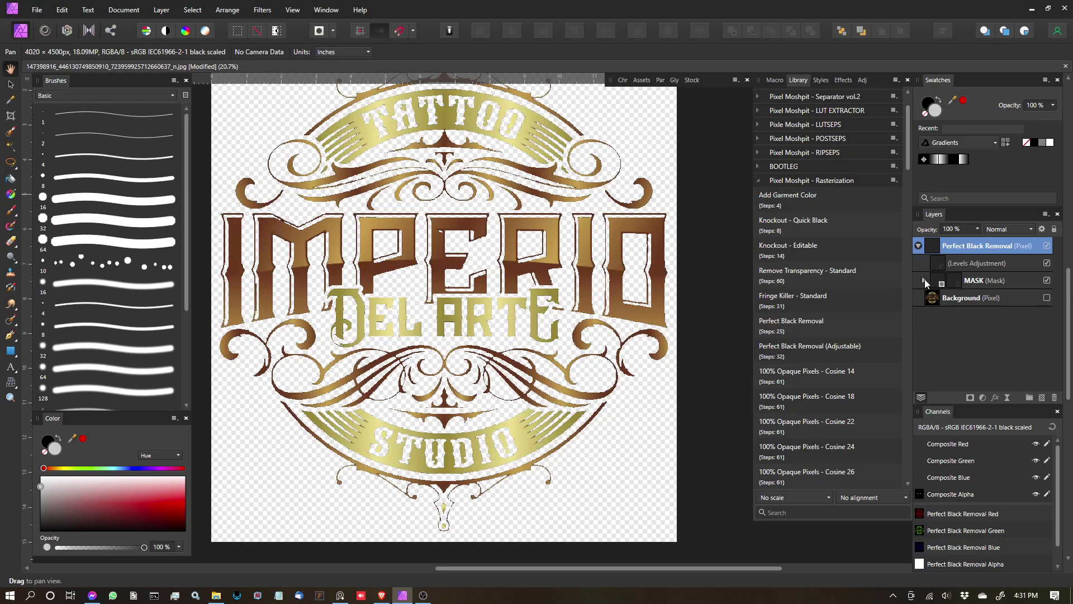
left_click(925, 281)
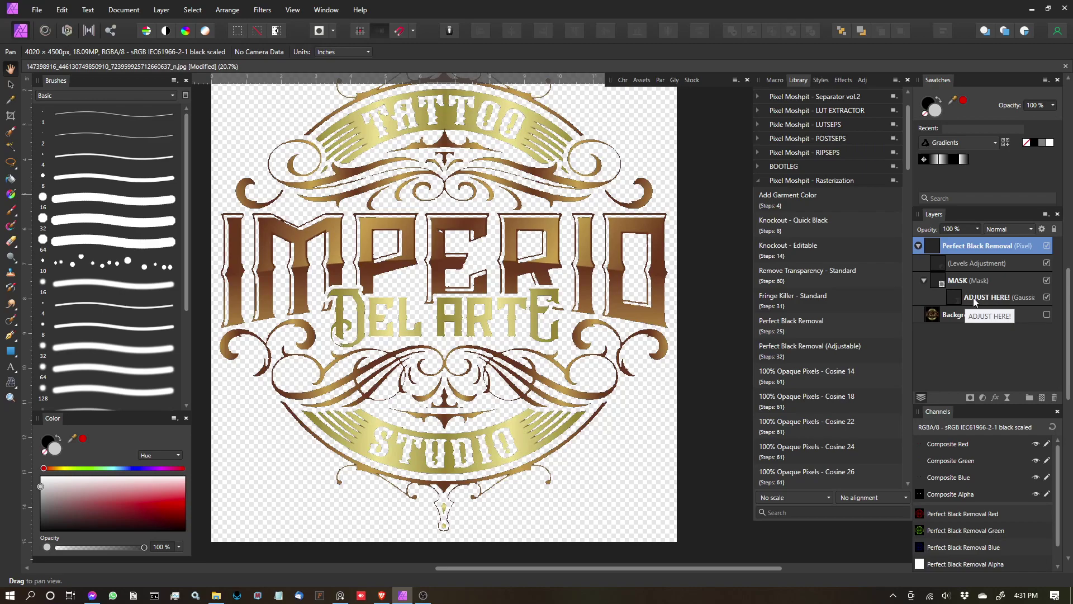
double_click(954, 303)
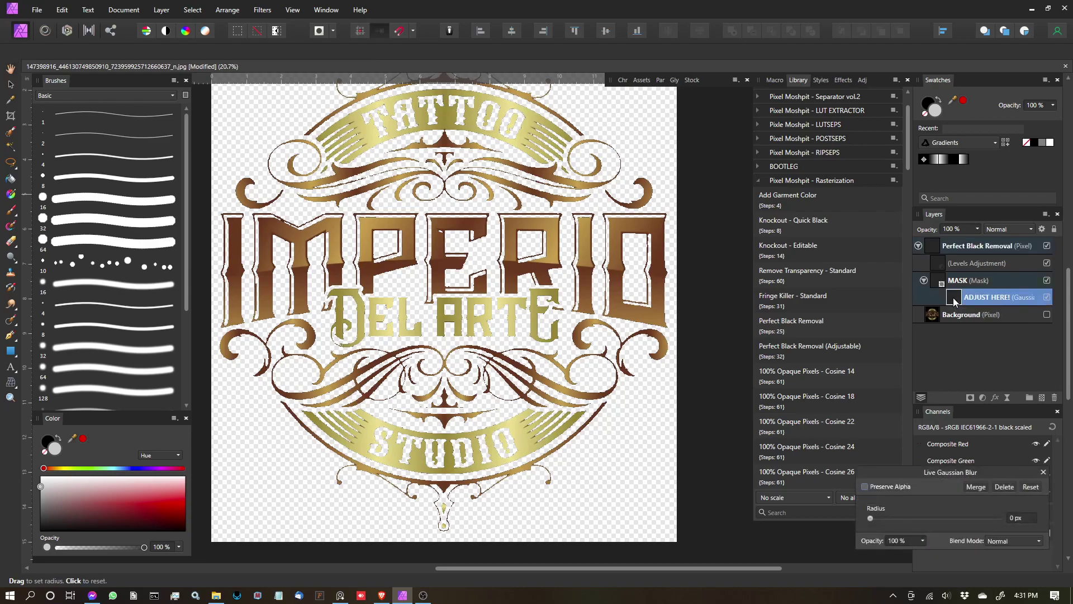
left_click_drag(928, 473, 706, 307)
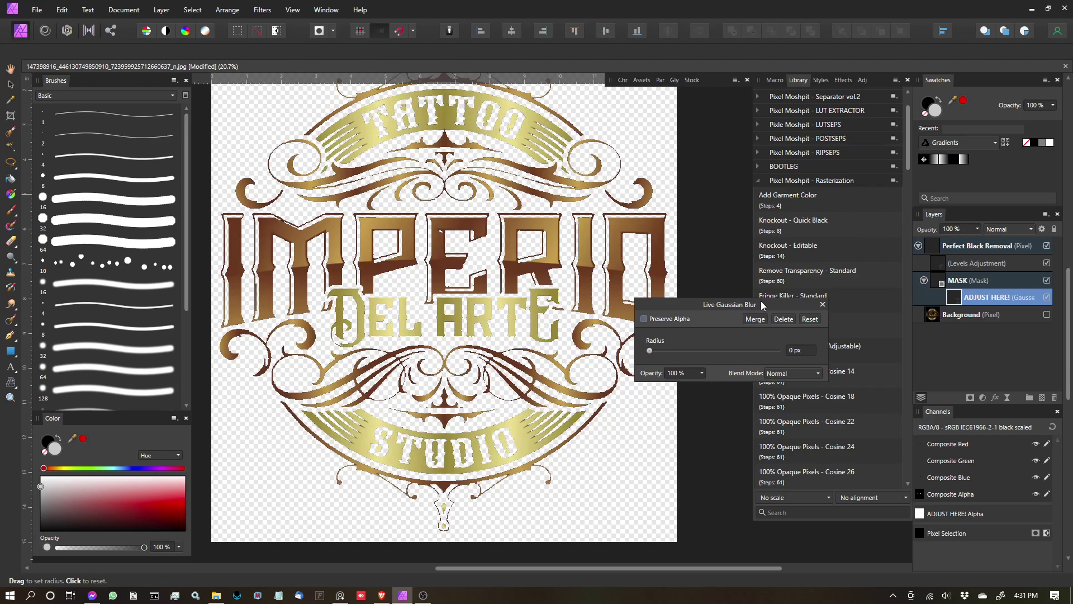
scroll(489, 343, "up", 2)
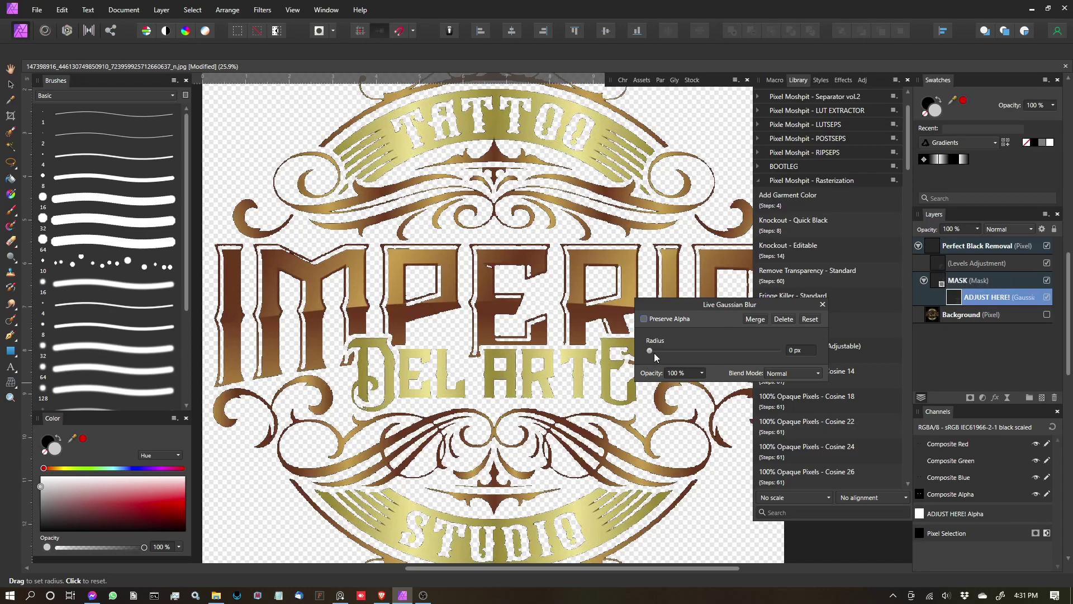
mouse_move(651, 352)
left_mouse_down()
mouse_move(797, 350)
mouse_move(658, 355)
mouse_move(753, 355)
mouse_move(669, 367)
mouse_move(682, 355)
mouse_move(643, 353)
mouse_move(656, 353)
left_mouse_up()
mouse_move(646, 351)
left_mouse_down()
mouse_move(677, 351)
mouse_move(659, 354)
left_mouse_up()
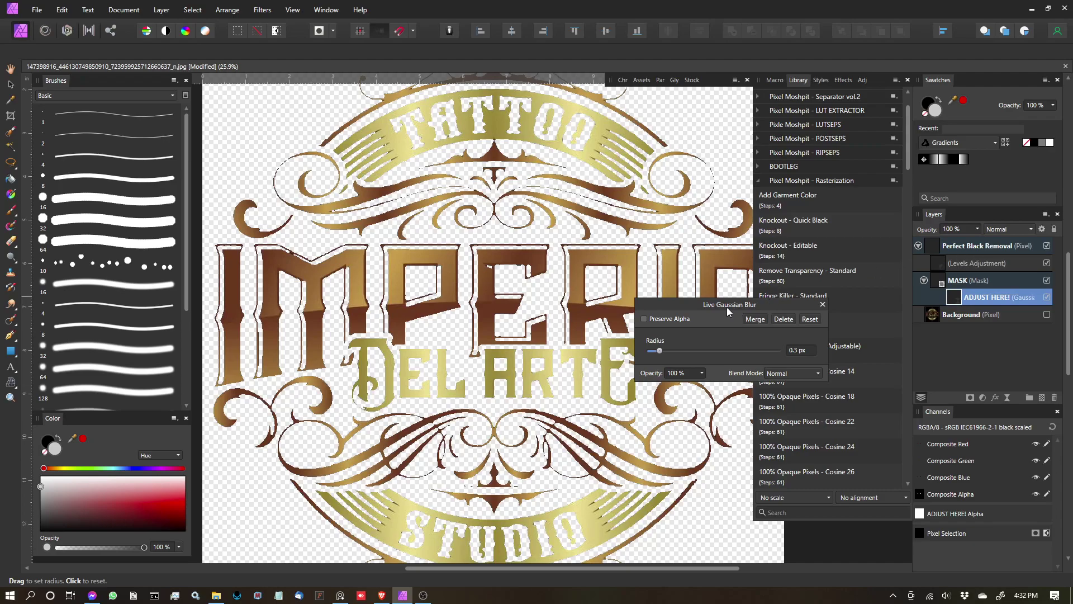
left_click_drag(690, 305, 568, 298)
mouse_move(537, 346)
left_mouse_down()
mouse_move(510, 350)
mouse_move(534, 344)
left_mouse_up()
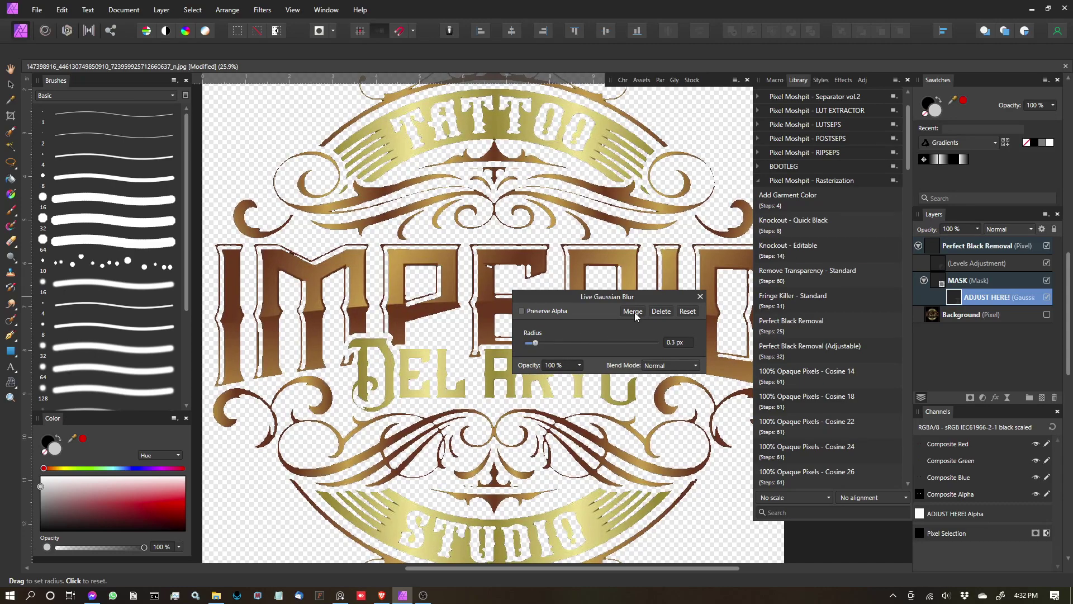